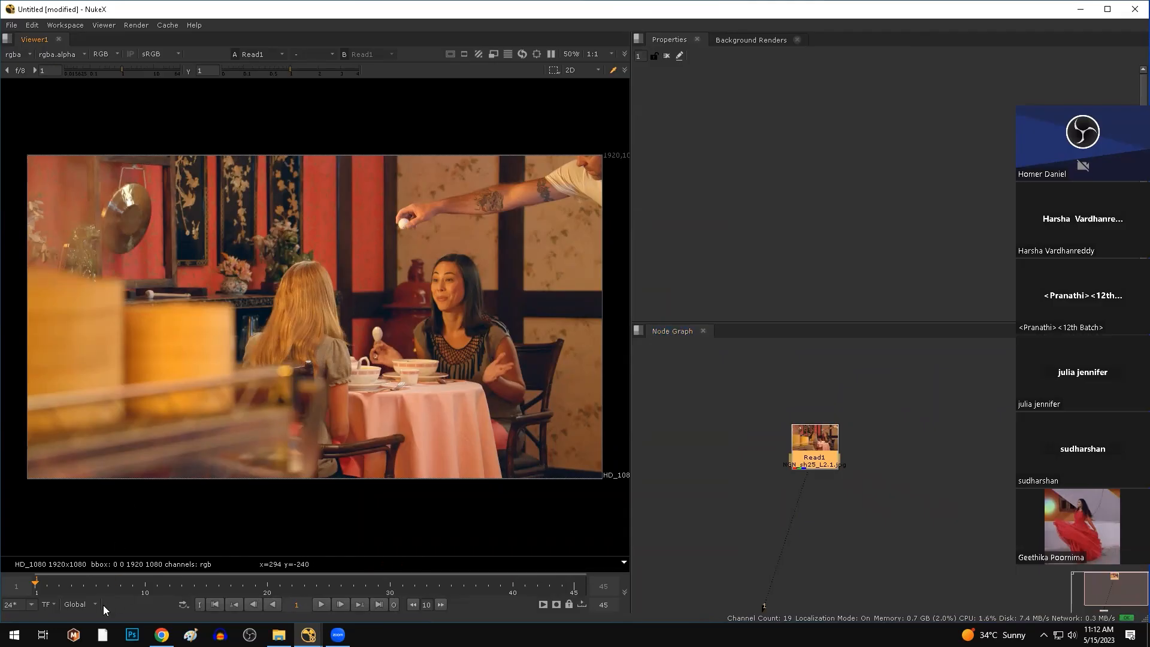
Fit the frame in the viewer and open Read1's properties to check its 1–45 frame range.
scroll(431, 371, down, 3)
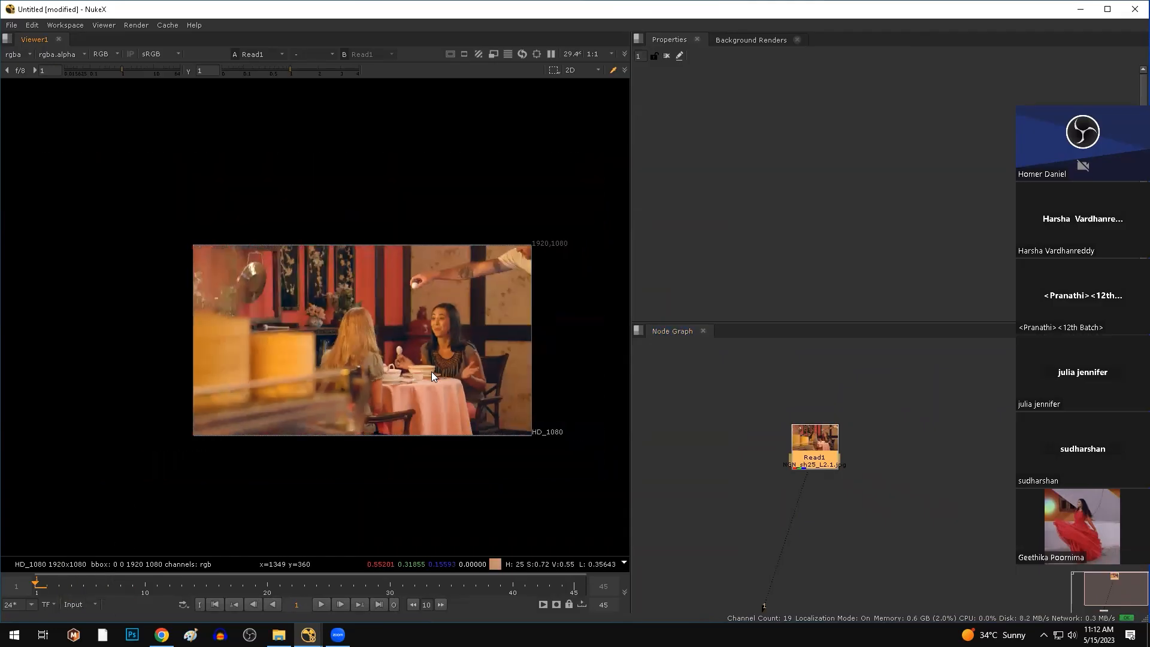
middle_drag(430, 372, 347, 395)
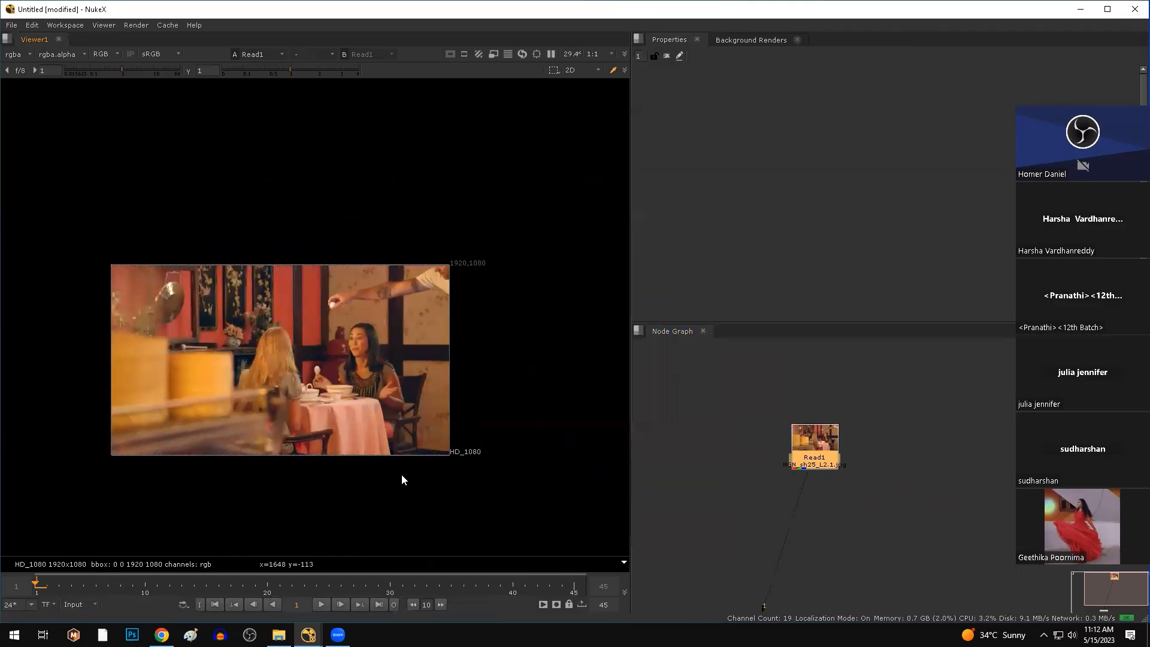
double_click(833, 444)
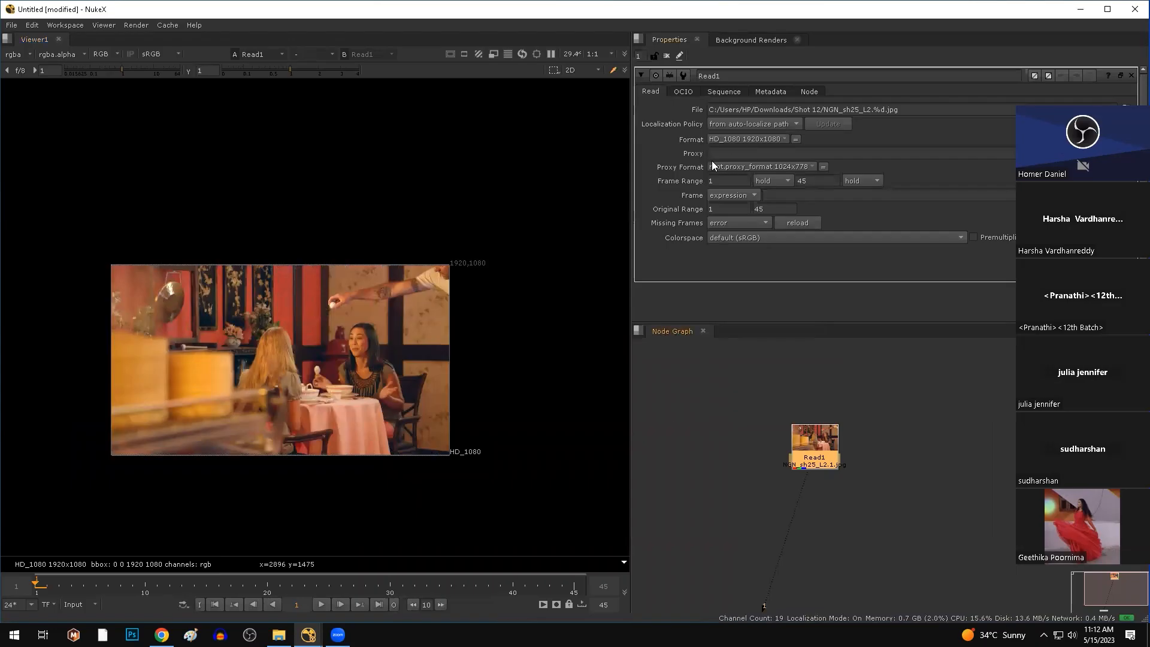
click(719, 181)
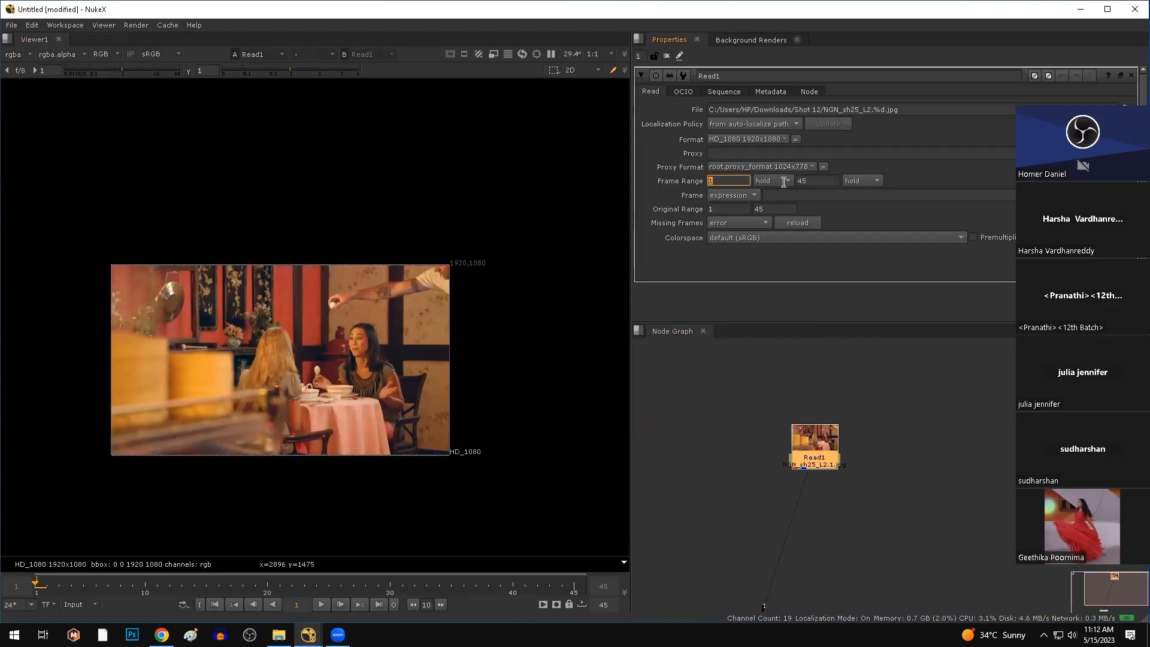
click(821, 181)
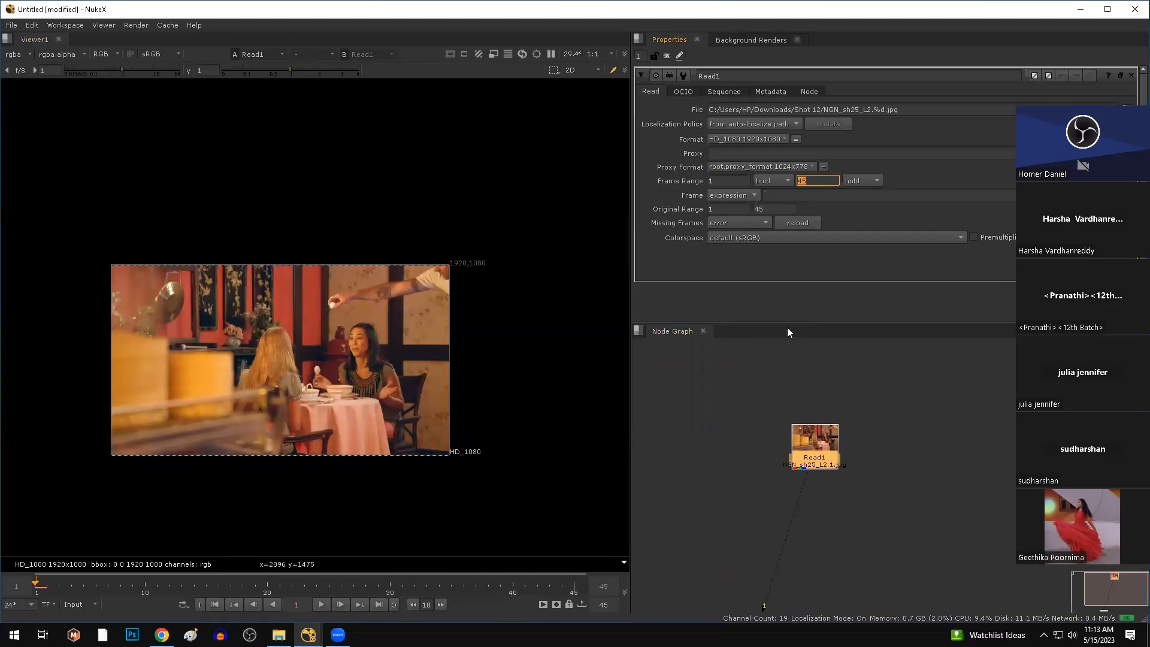
scroll(436, 424, up, 1)
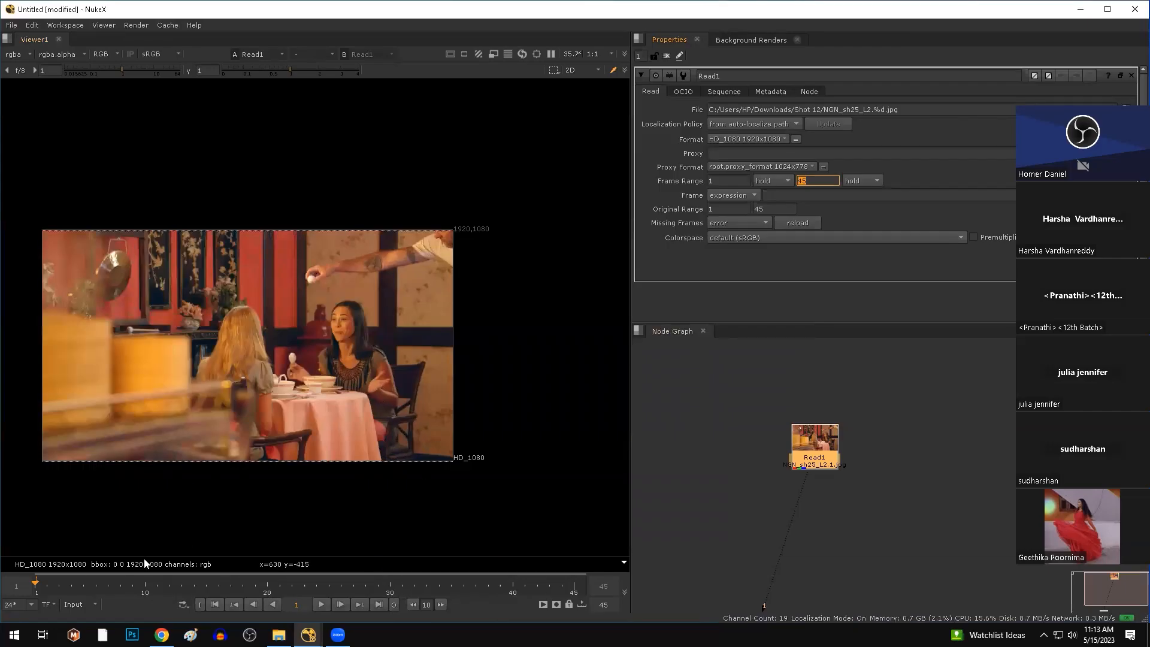
Play the footage, stop at frame 37, and sample an image region's colour.
click(321, 605)
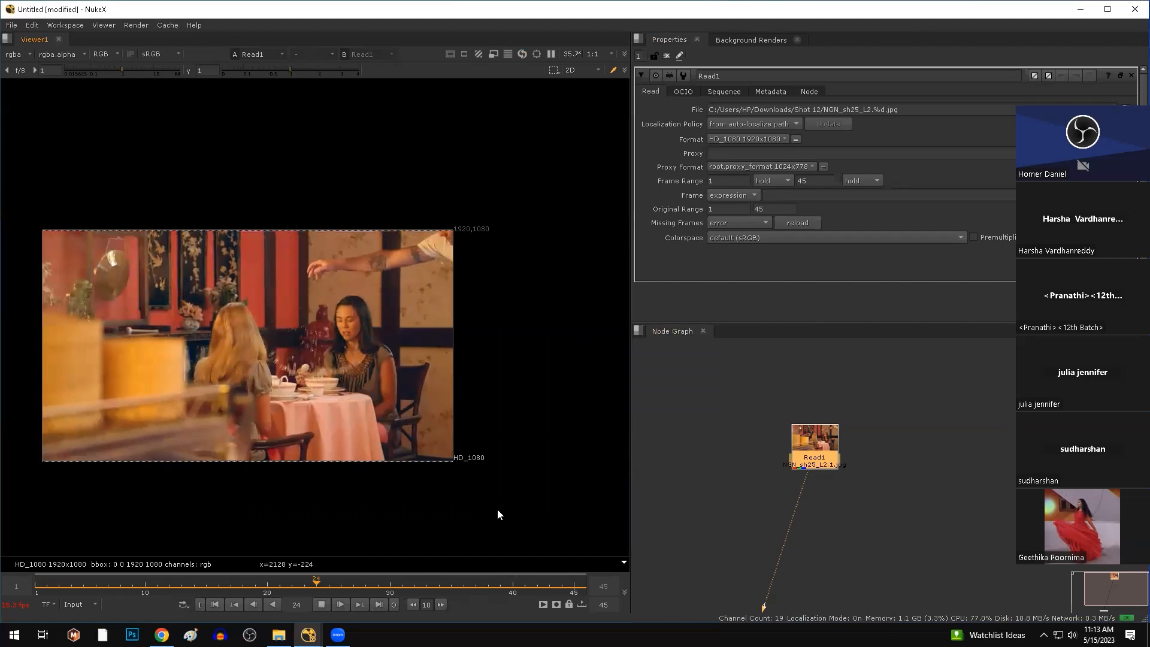
click(321, 605)
ctrl+shift+drag(350, 394, 513, 494)
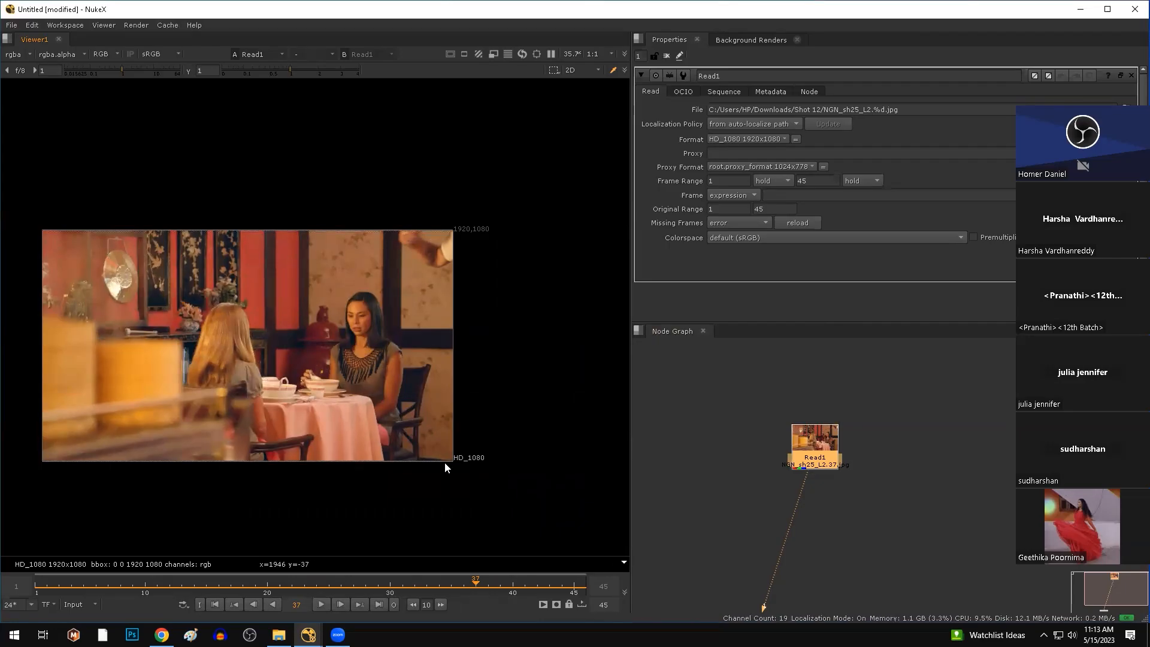
click(712, 438)
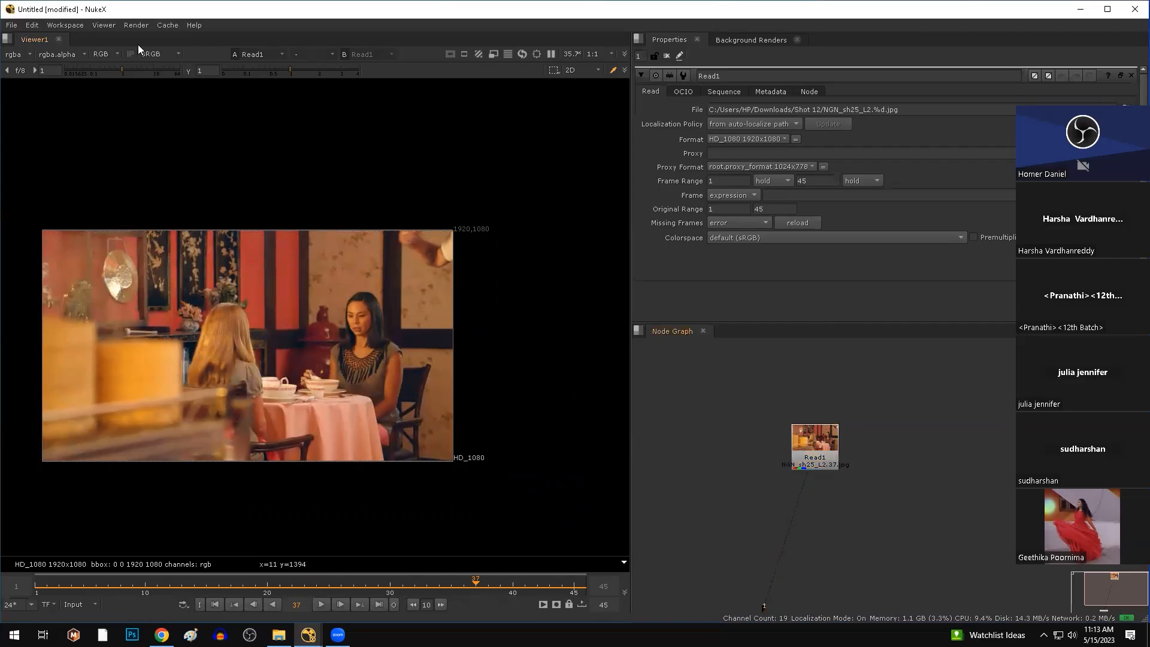
Set the project's full size format to HD_1080 1920x1080 in Project Settings.
click(32, 25)
click(85, 342)
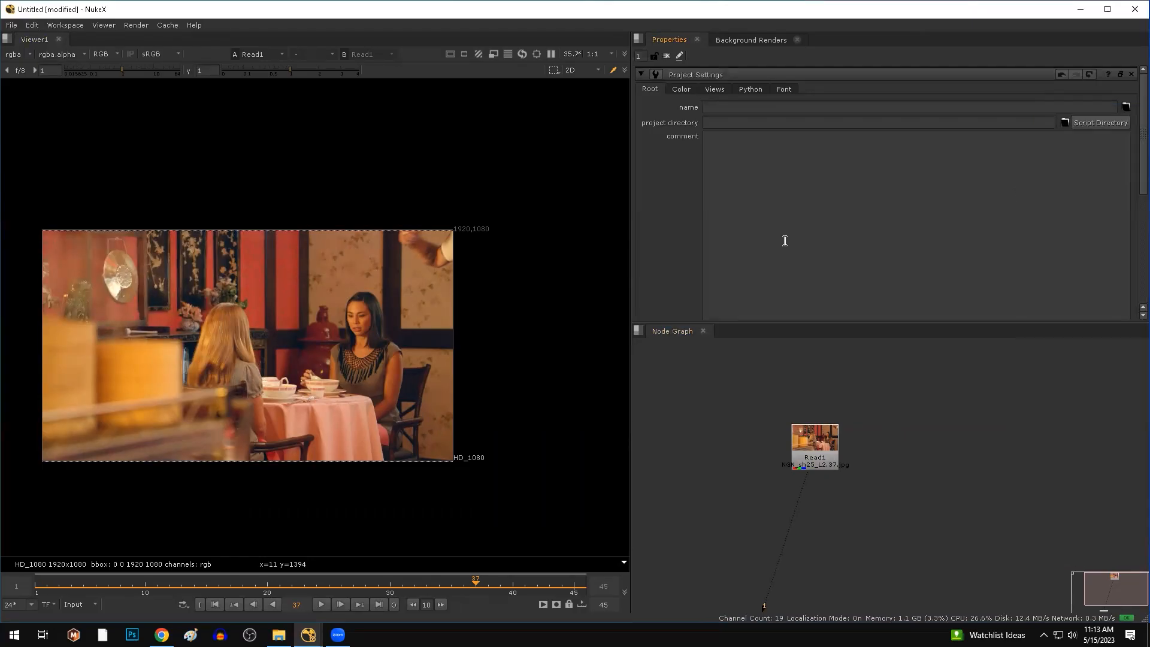
scroll(783, 238, down, 5)
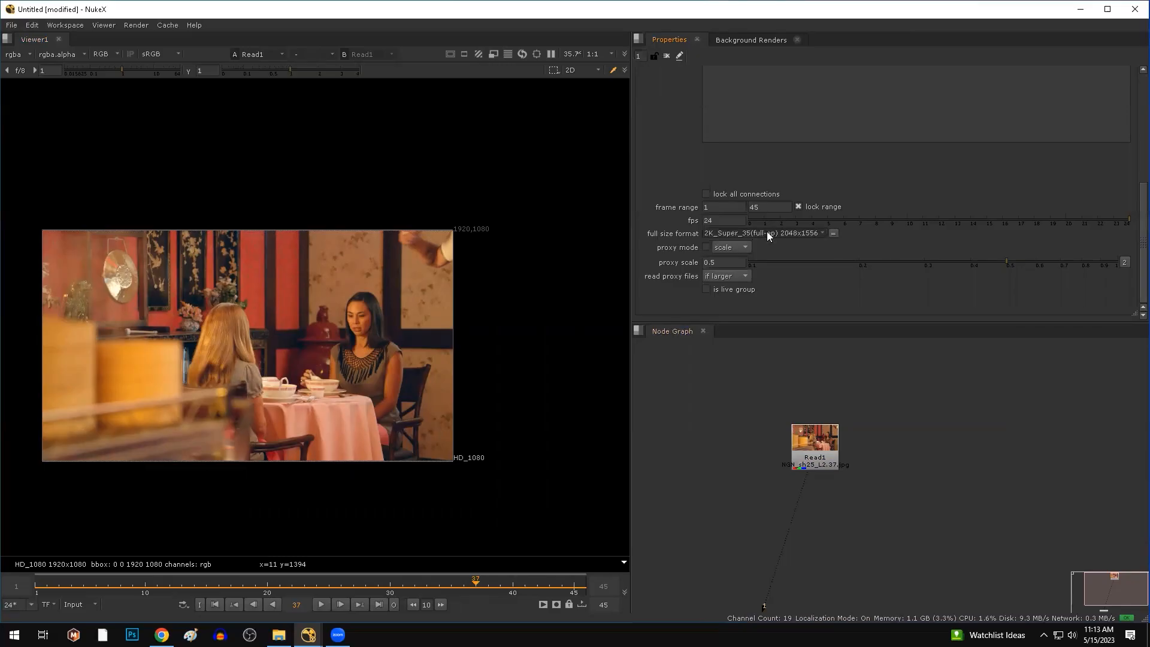
click(767, 232)
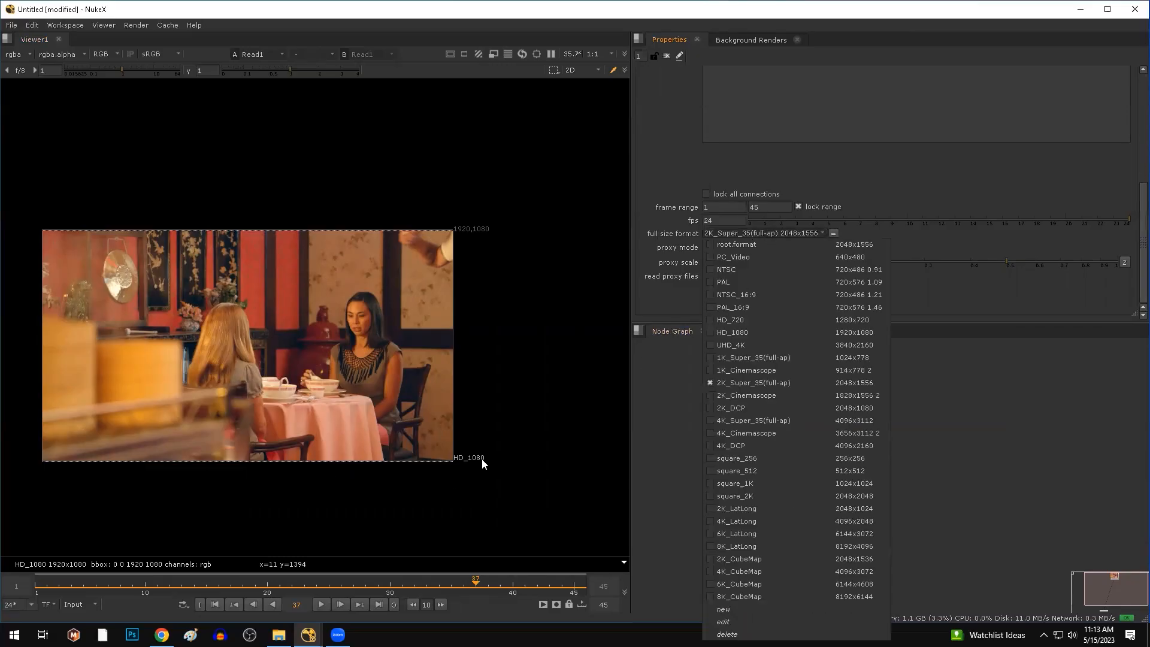
click(767, 331)
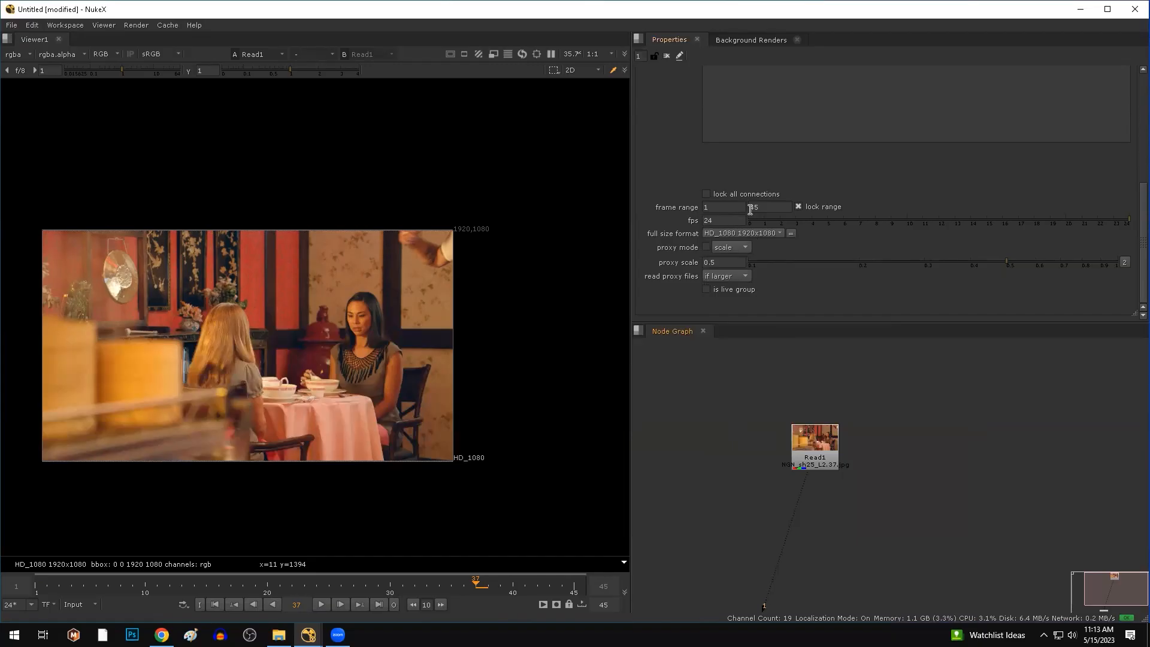
Switch the timeline range from Input to Global and select Read1.
click(80, 603)
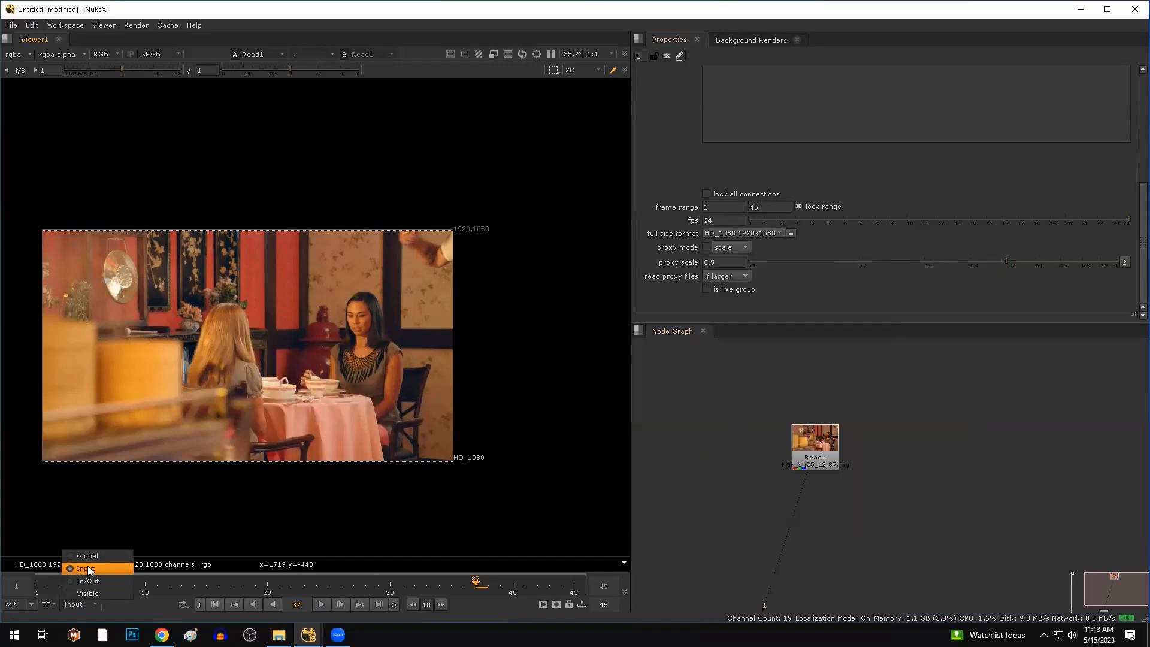
click(93, 560)
click(815, 459)
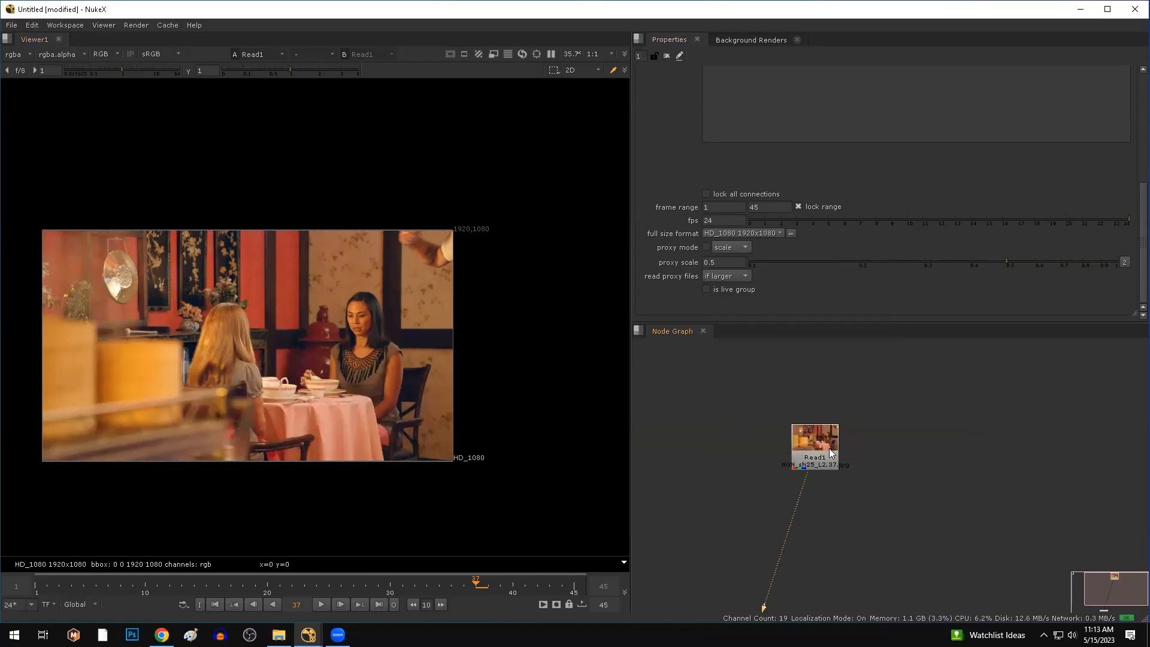
drag(629, 230, 733, 230)
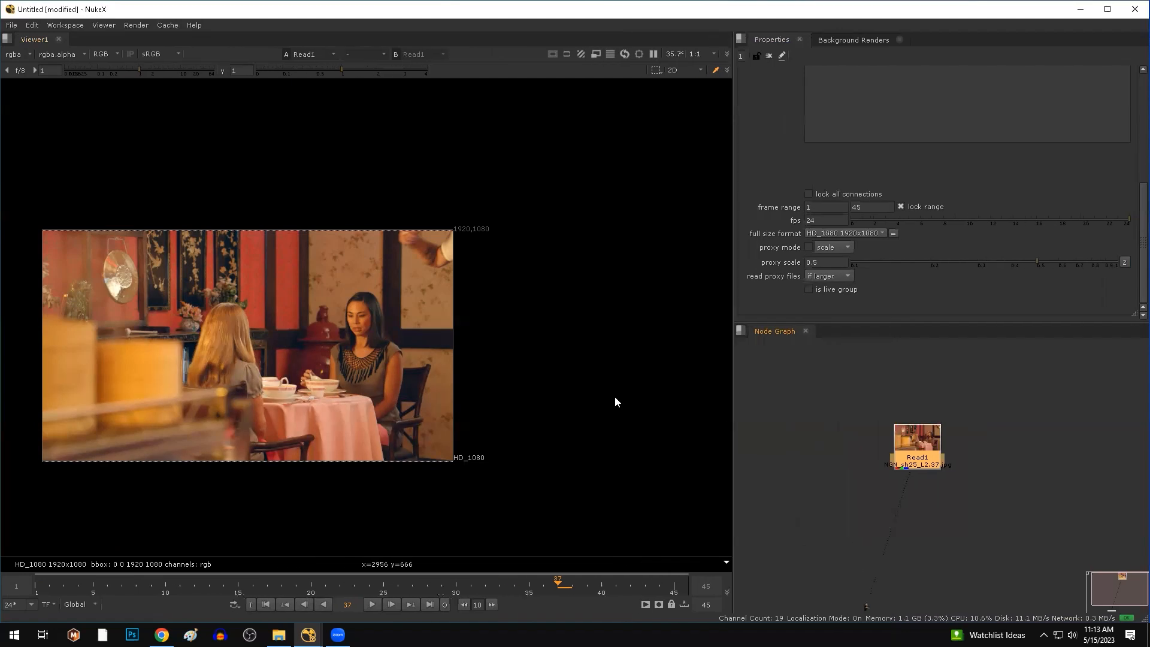
Open Read1's properties, fit the footage to the viewer, then play it through and stop.
drag(913, 446, 804, 417)
click(758, 423)
double_click(806, 416)
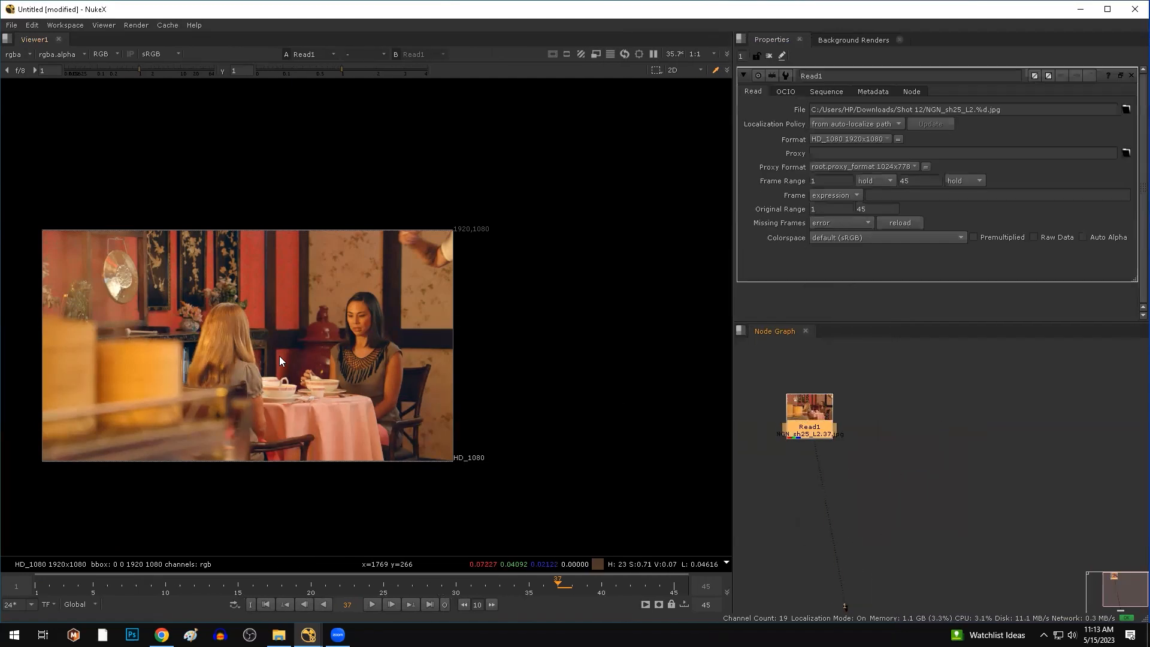
key(f)
click(373, 604)
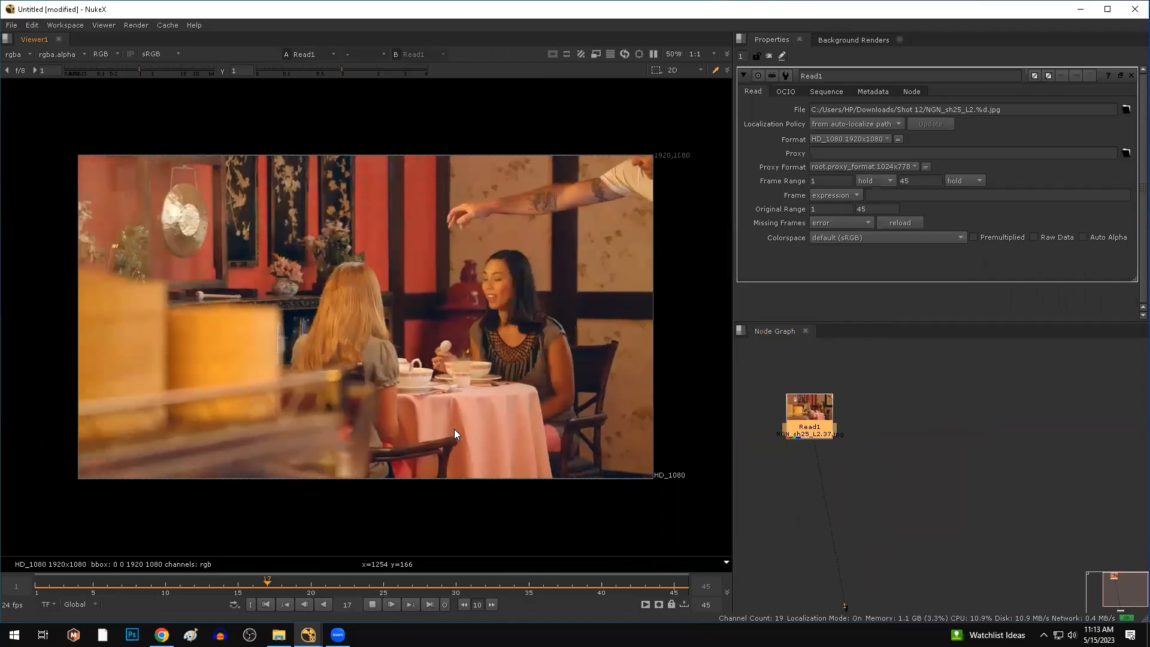
scroll(587, 254, up, 1)
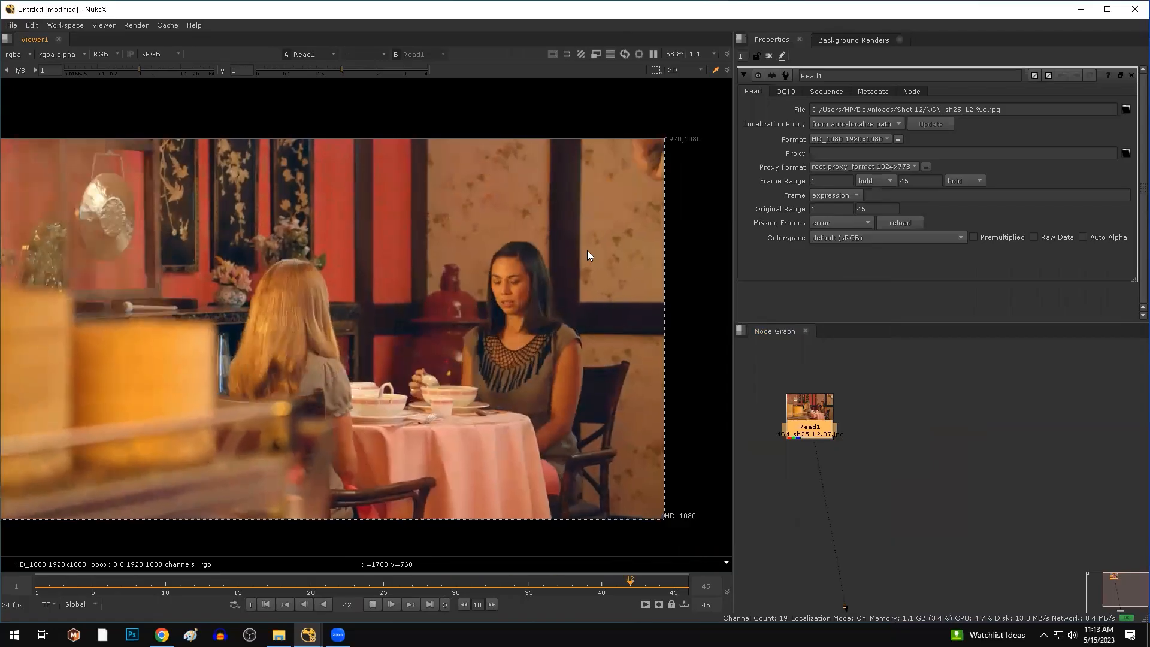
scroll(587, 254, up, 1)
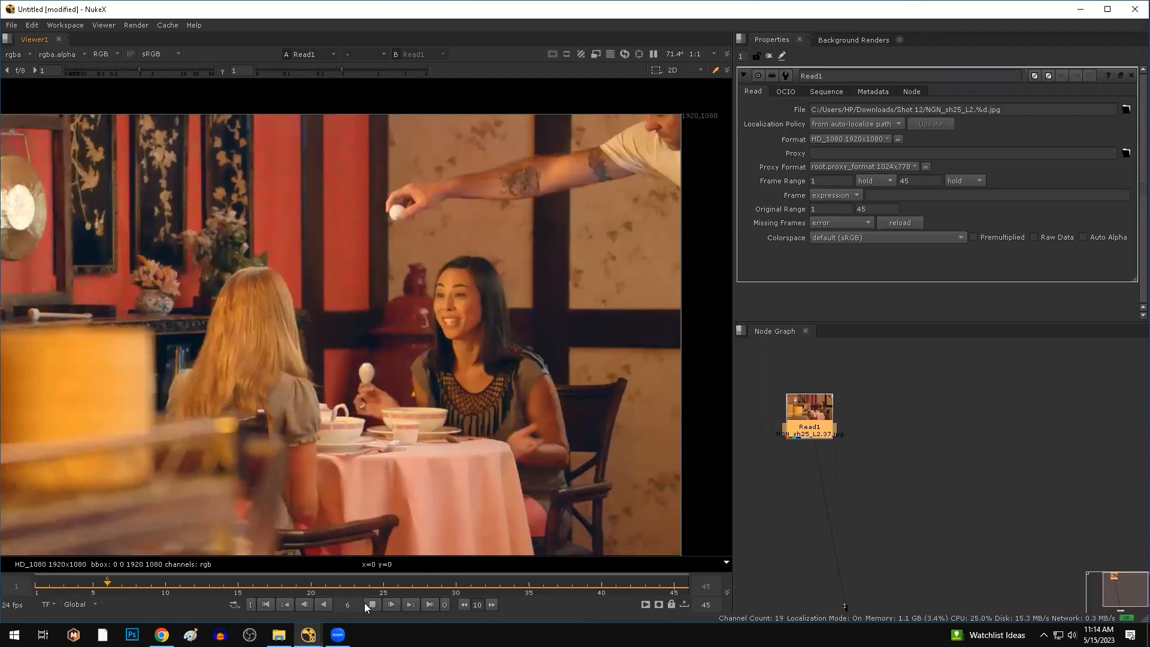
click(372, 604)
Scrub the clip to frame 17, then return to frame 1.
mouse_move(193, 584)
mouse_down()
mouse_move(391, 580)
mouse_move(165, 584)
mouse_move(292, 569)
mouse_move(240, 580)
mouse_move(309, 584)
mouse_move(183, 576)
mouse_move(272, 572)
mouse_move(179, 576)
mouse_move(209, 580)
mouse_up()
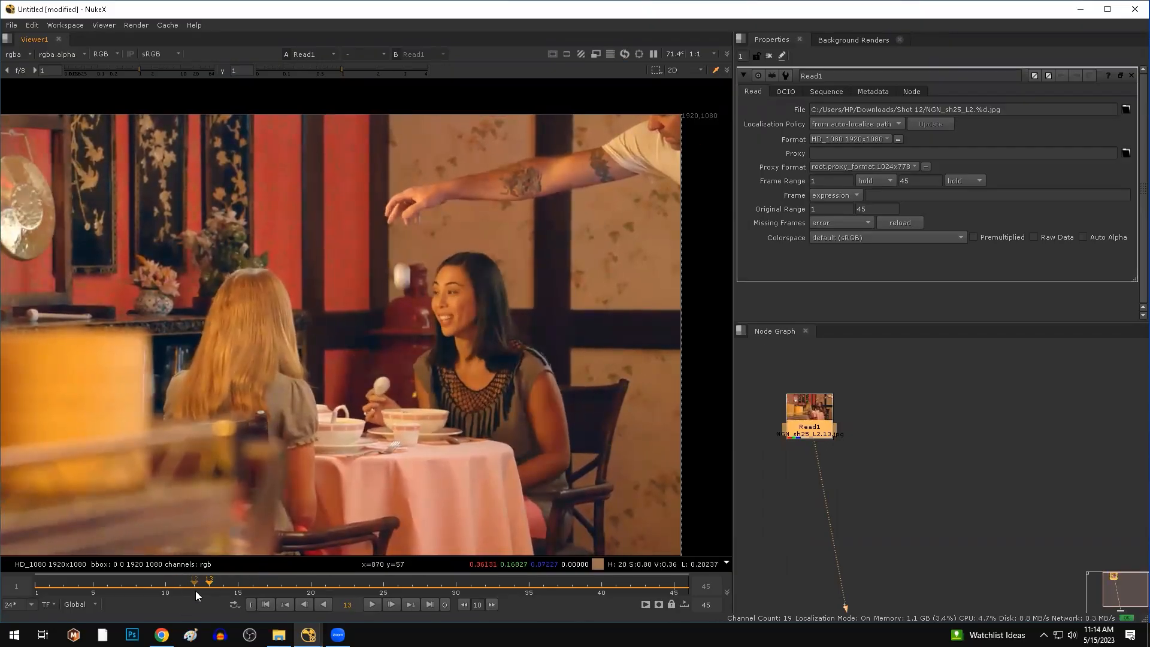
drag(281, 582, 179, 579)
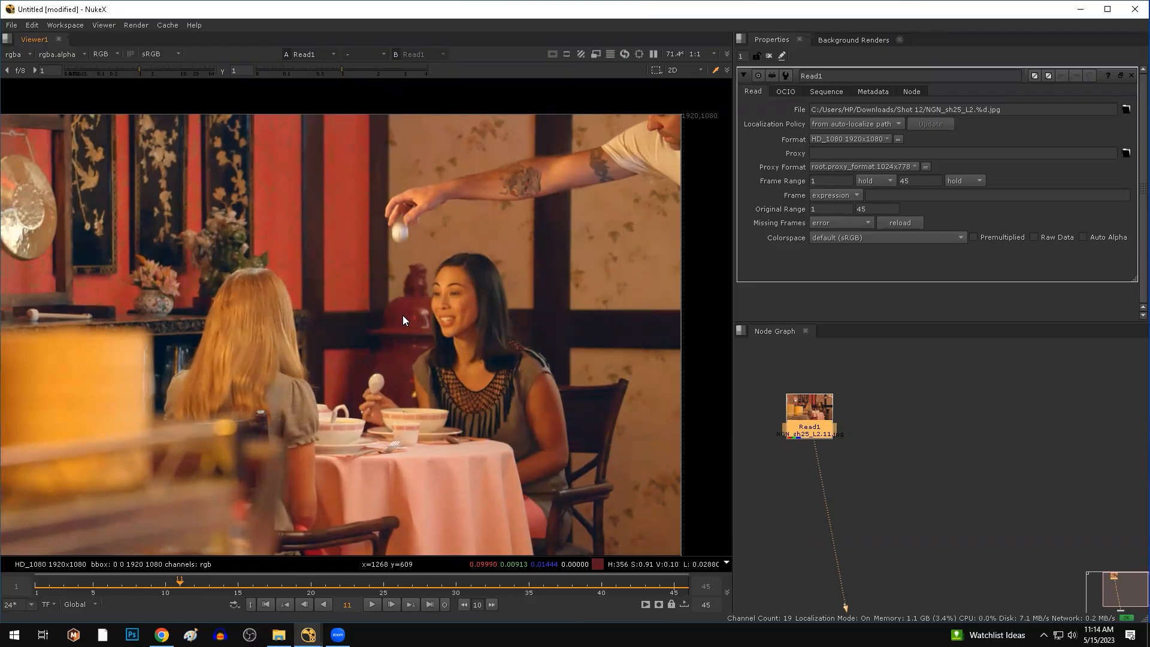
click(266, 605)
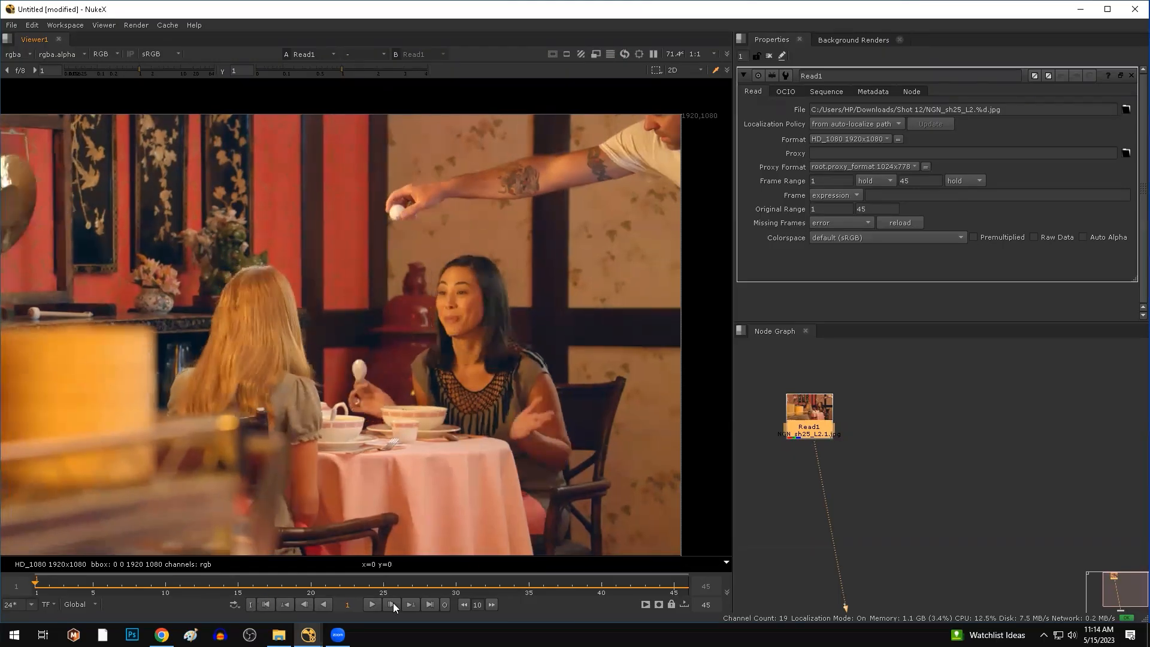
click(904, 424)
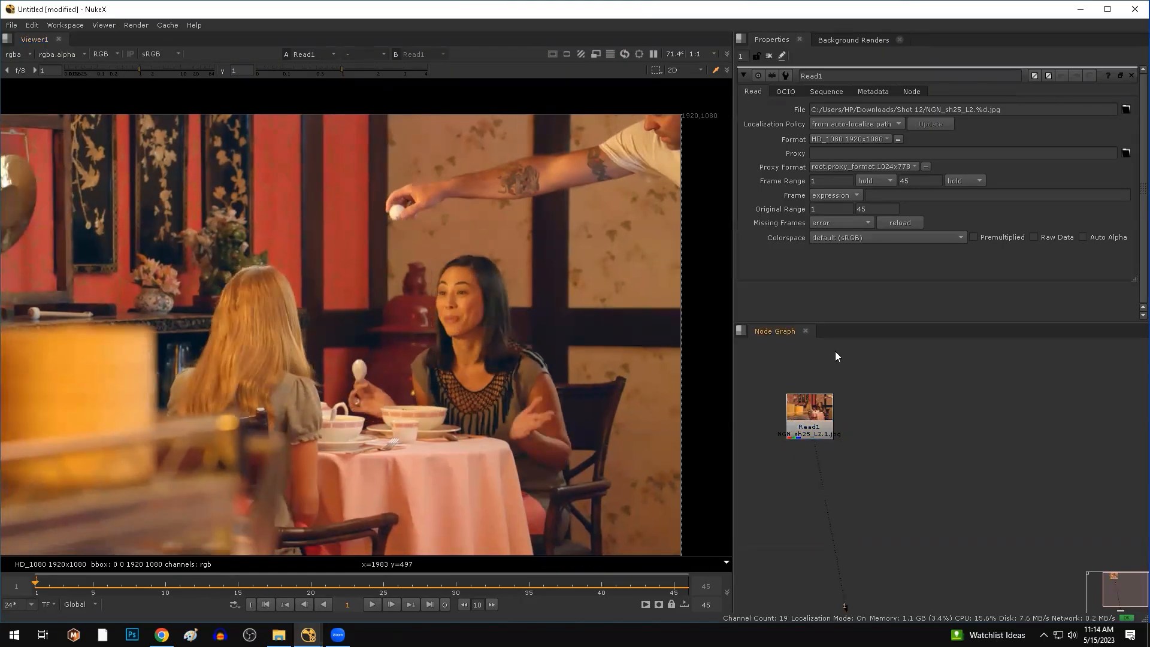
Select Read1 and add a Backdrop node through the 'back' node search.
drag(834, 351, 764, 498)
drag(863, 378, 802, 489)
middle_drag(776, 526, 883, 504)
key(Tab)
text(back)
key(Return)
Enlarge BackdropNode1 and position it around Read1.
scroll(932, 552, down, 3)
drag(938, 487, 1105, 551)
drag(961, 445, 751, 403)
scroll(746, 422, up, 2)
middle_drag(746, 422, 812, 405)
scroll(838, 484, up, 3)
scroll(791, 407, down, 2)
drag(730, 293, 641, 297)
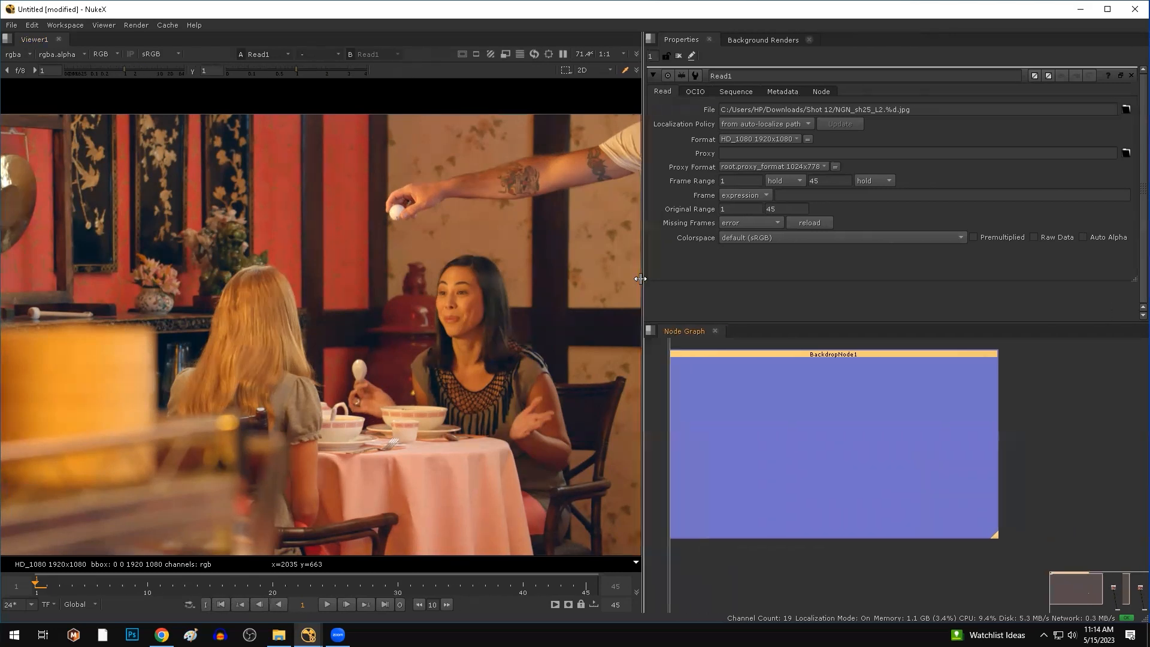
scroll(504, 368, down, 2)
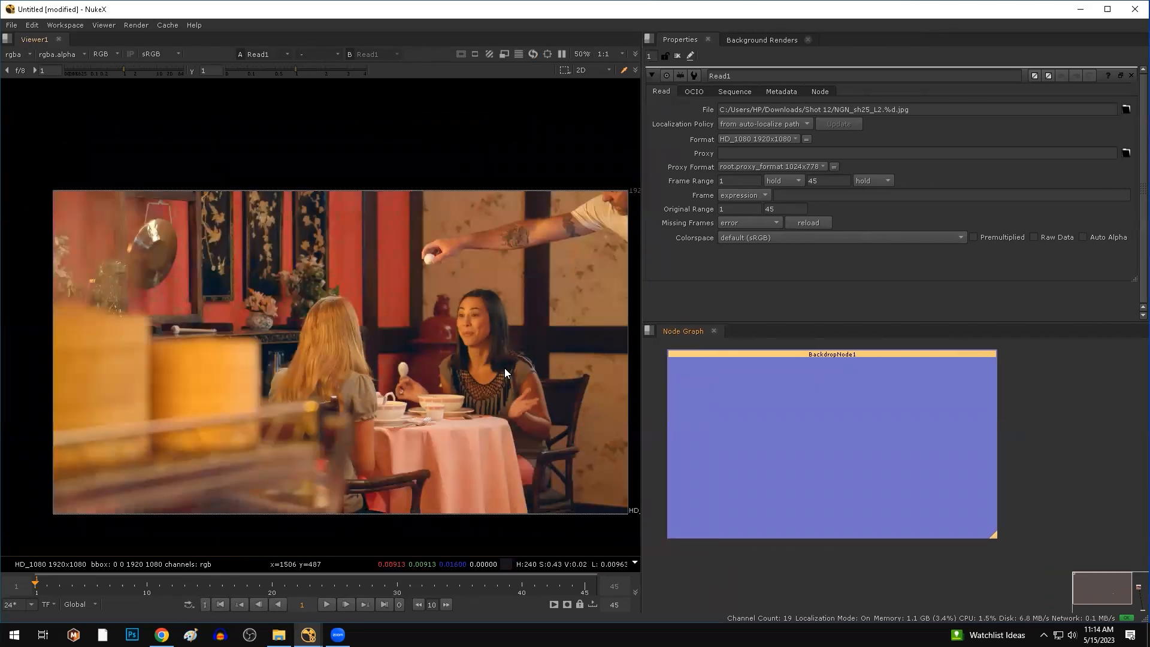
Open BackdropNode1's properties.
click(732, 390)
middle_drag(733, 364, 731, 379)
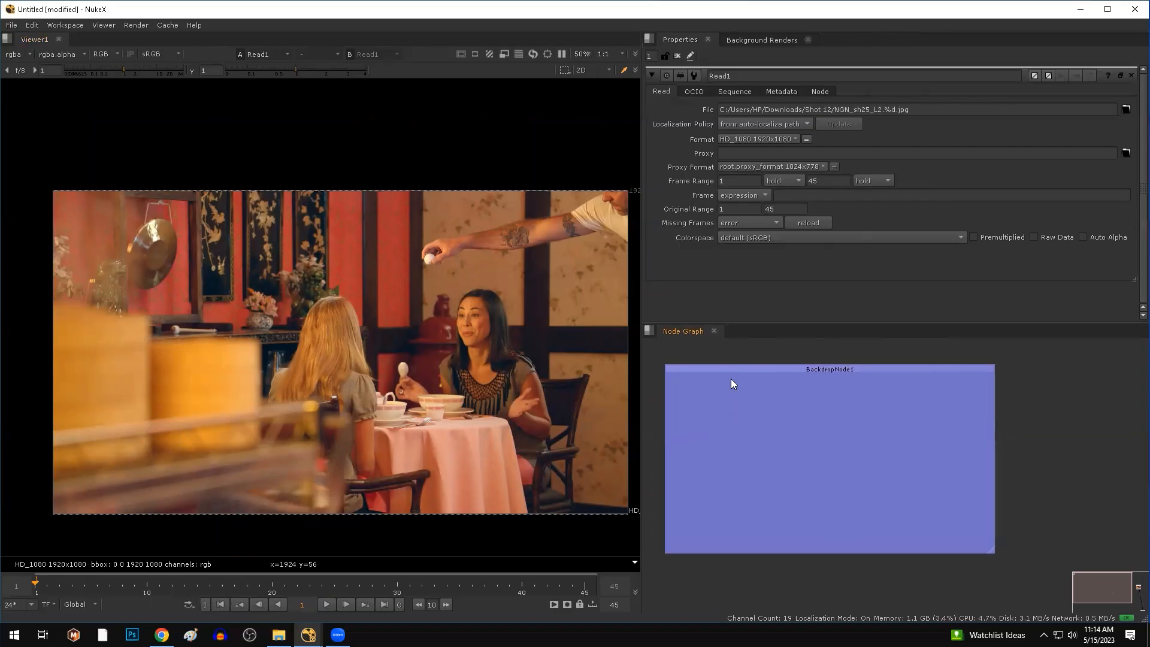
click(733, 365)
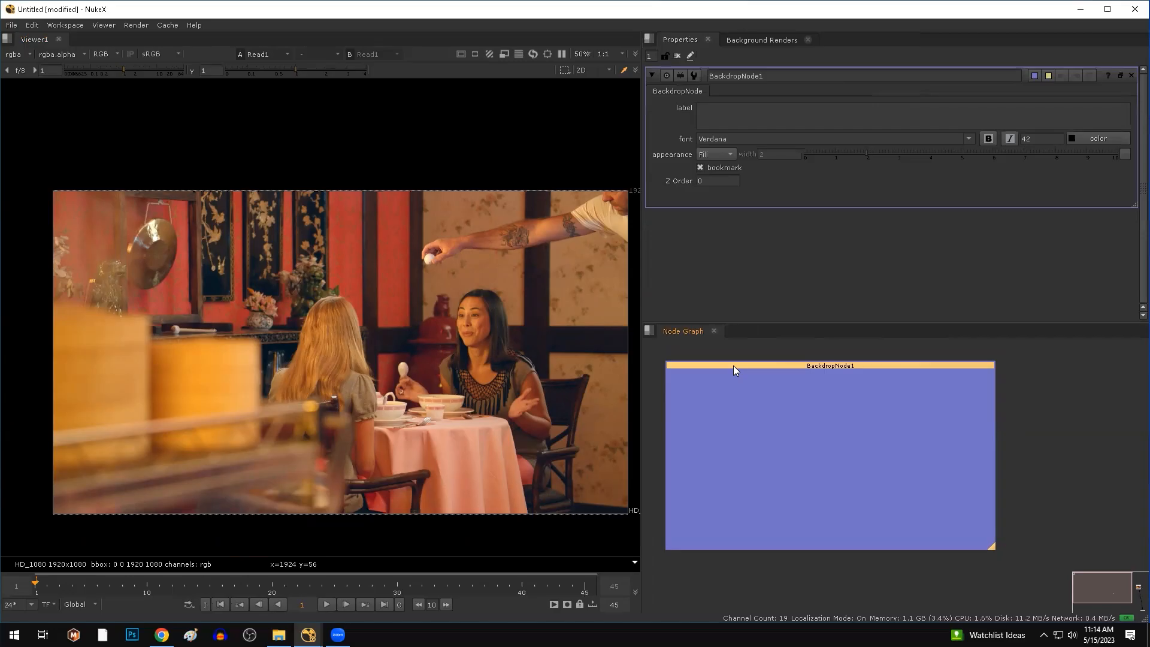
click(470, 233)
Enter the backdrop label, '1.breef about cleanplate' through '4.ball animation to match with the action'.
click(800, 382)
click(804, 367)
click(719, 112)
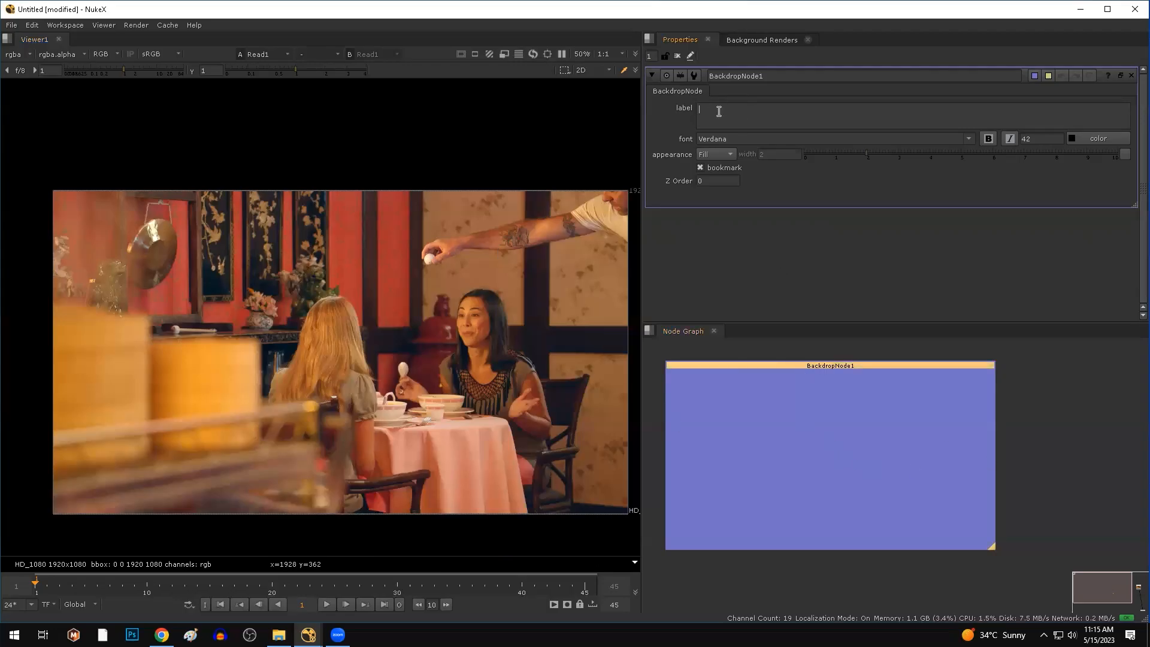
text(1.)
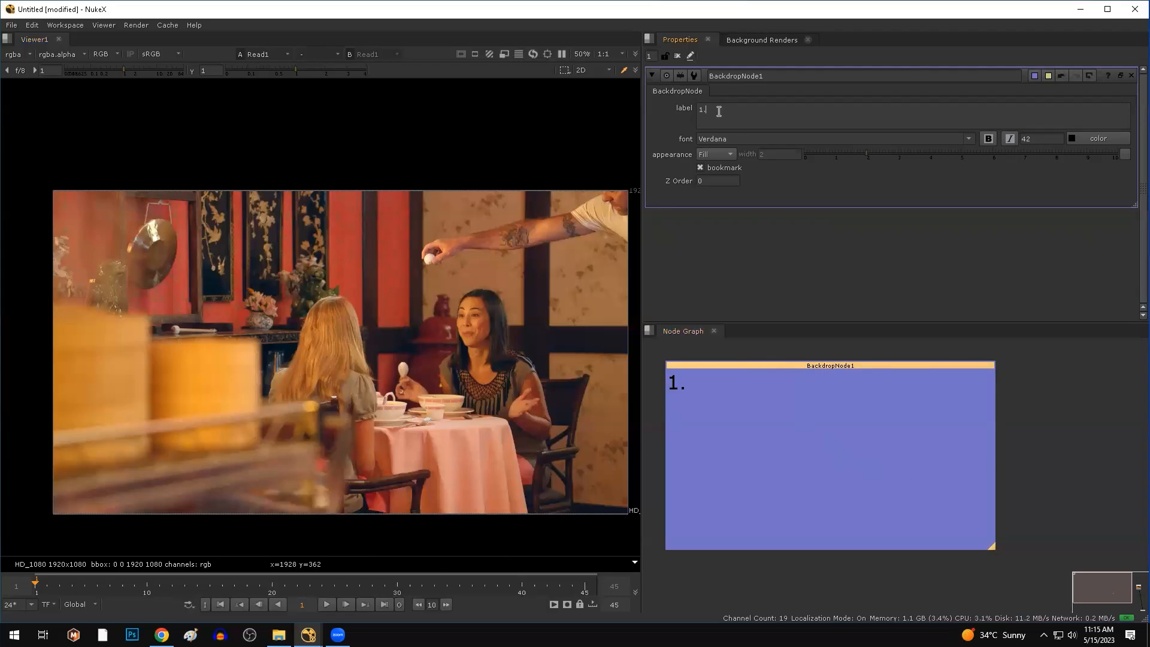
text(breef about cleanplate)
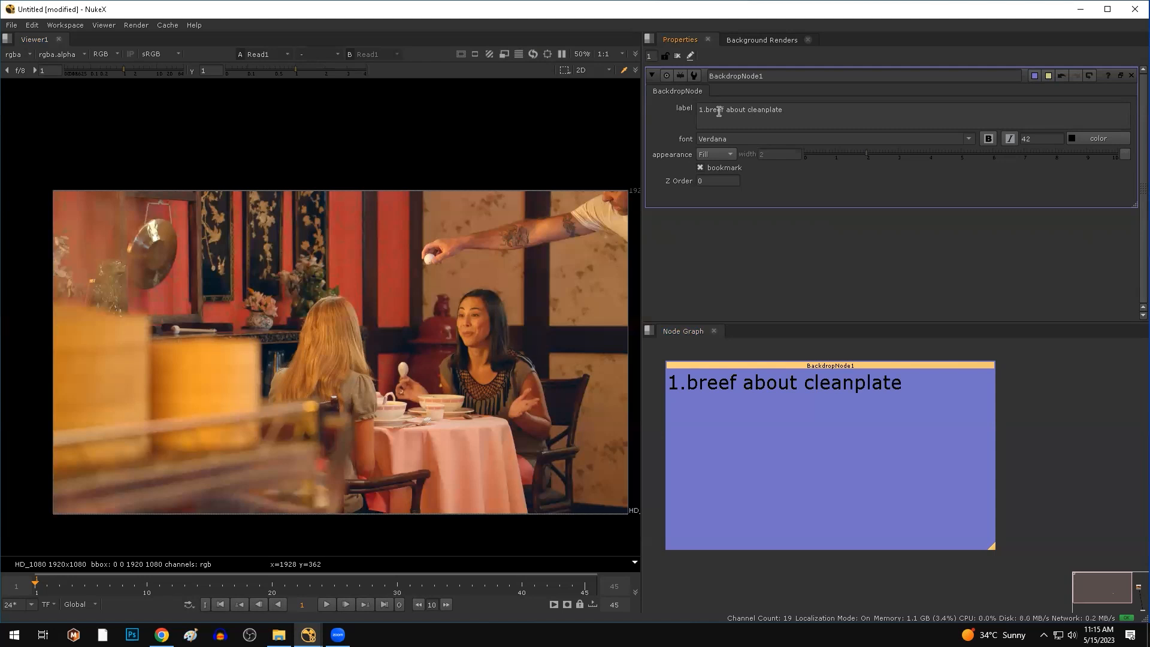
key(Return)
text(2.Stab)
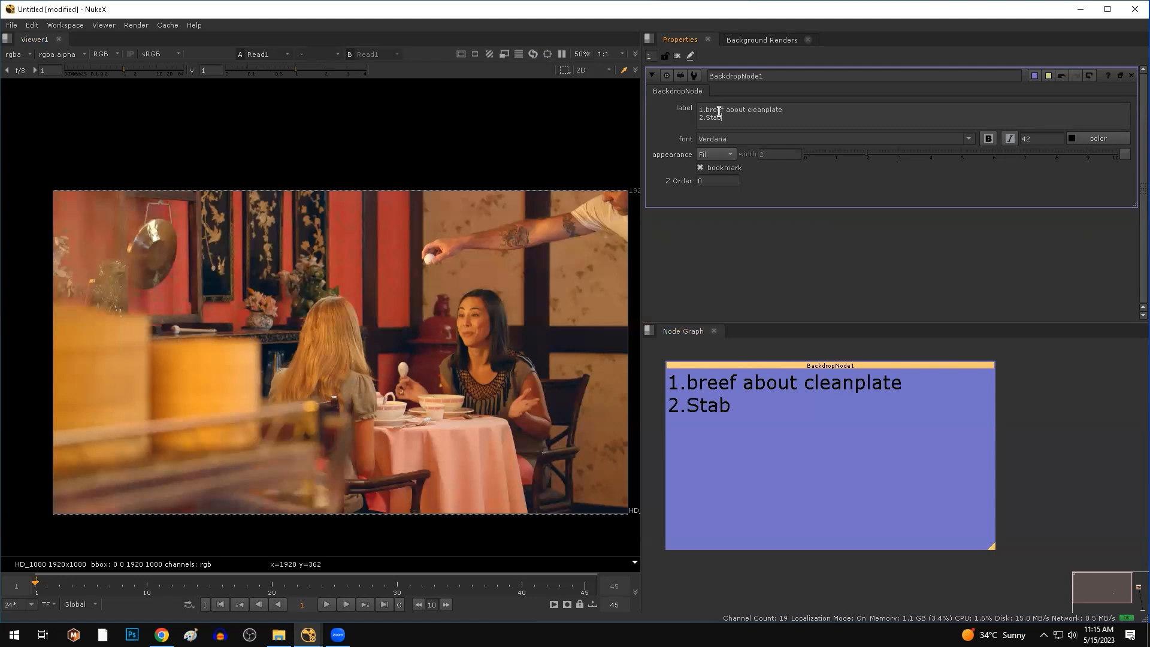
text(ilised cleanplate 3.system genera)
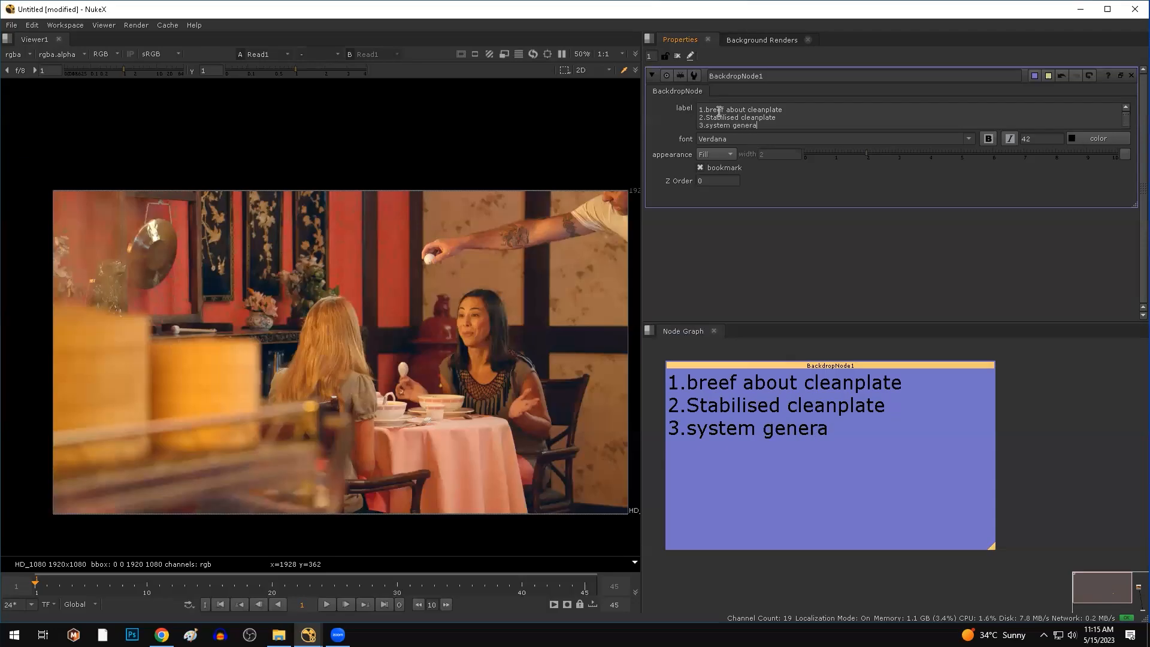
text(ted motion blur)
key(Return)
text(4.)
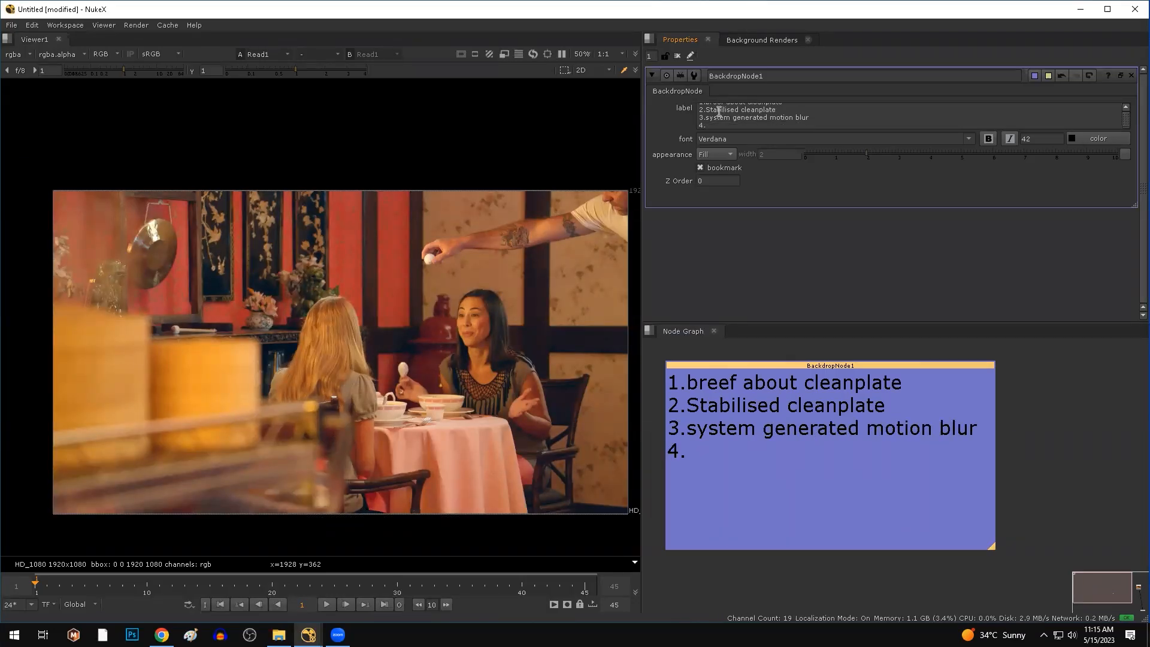
text(ball animatio)
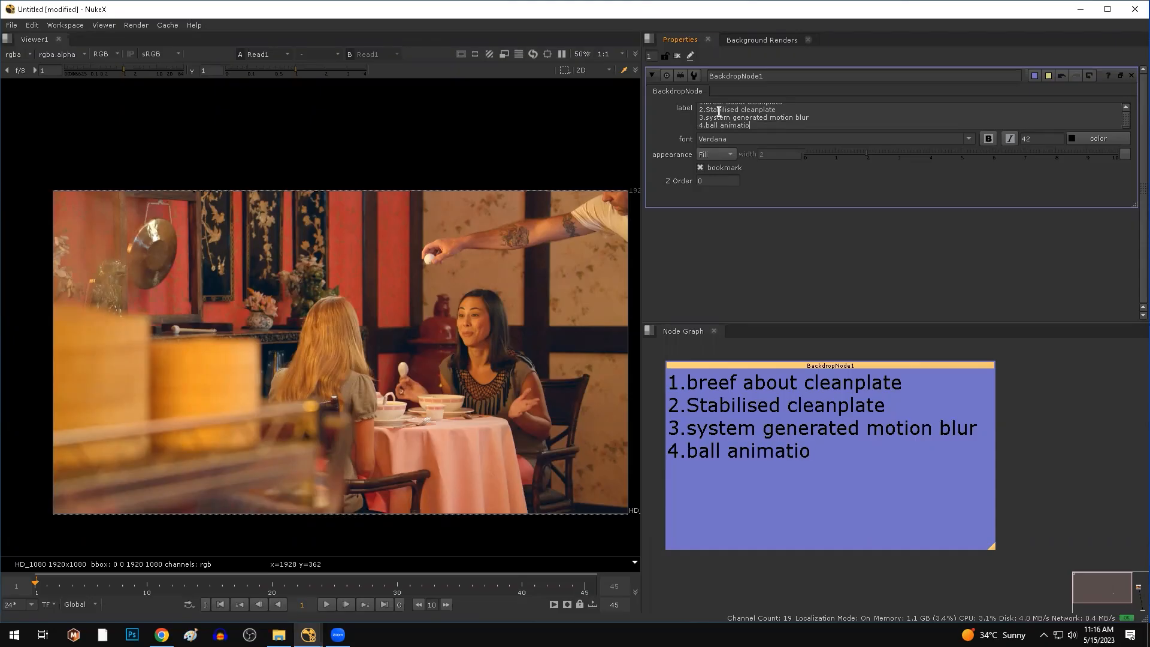
text(n to match with the action)
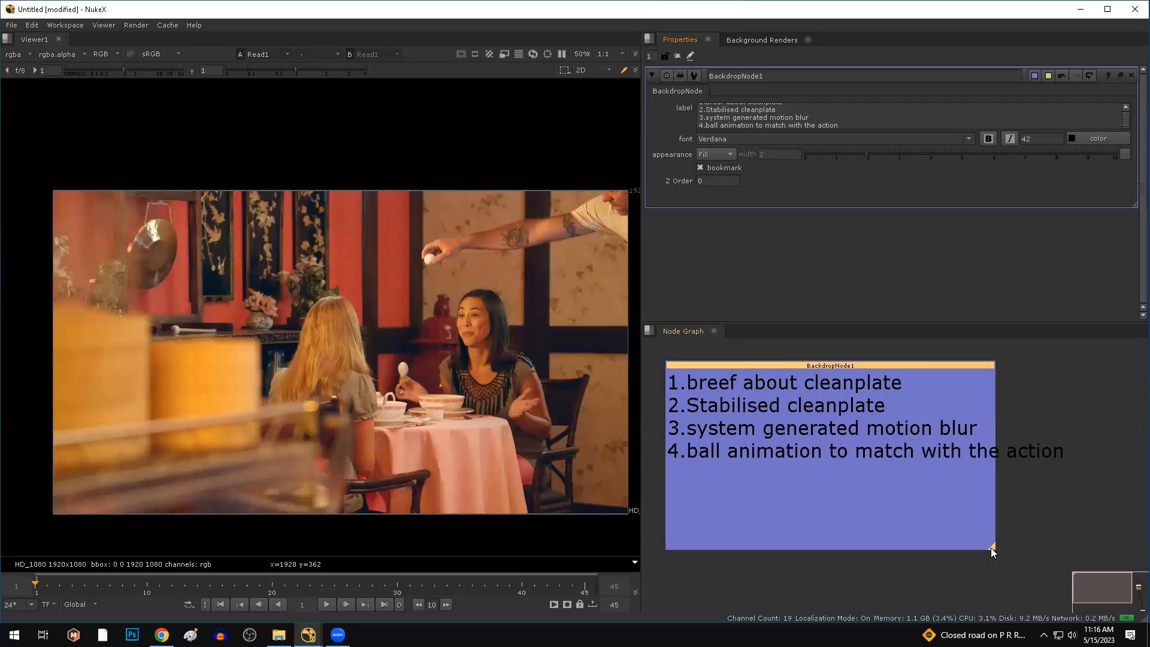
Widen the backdrop so the label fits.
drag(991, 548, 1105, 536)
scroll(751, 461, down, 3)
scroll(751, 461, up, 3)
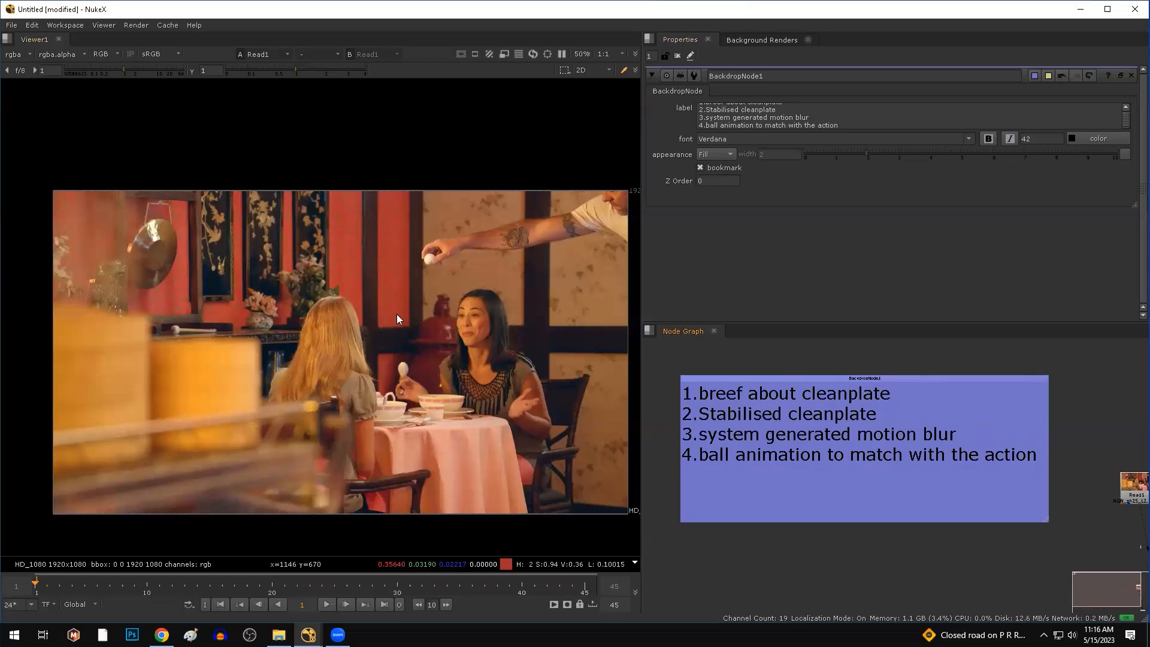
middle_drag(468, 306, 415, 319)
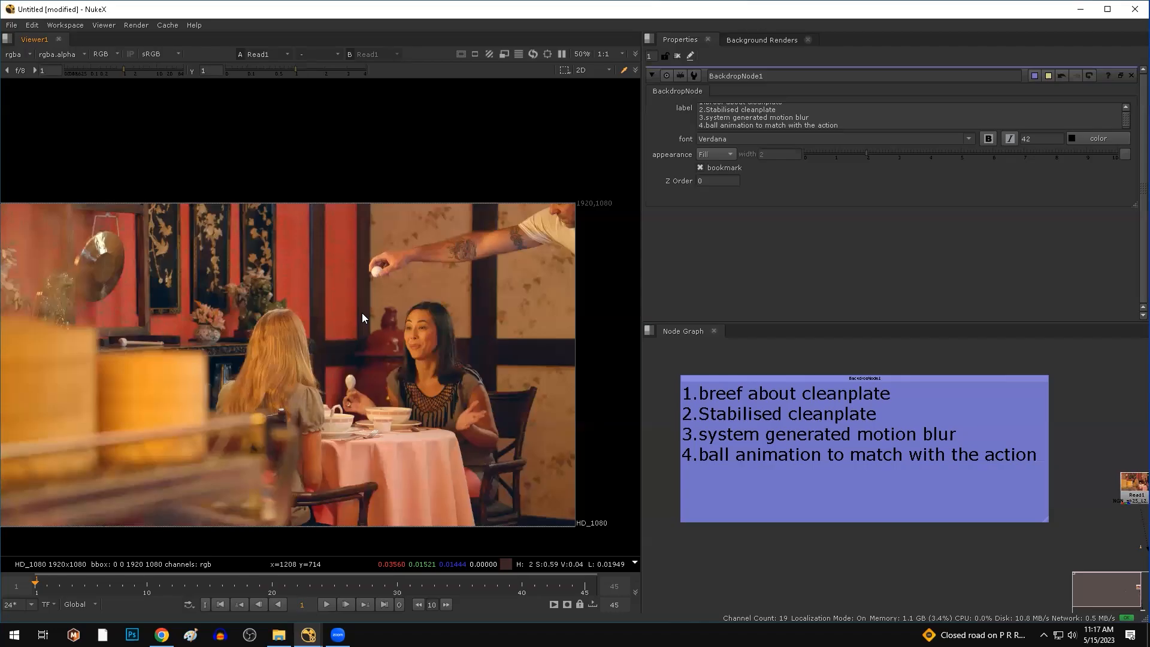
Bring Read1 into view, zoom the viewer, and sample the wall colour beside the arm.
scroll(1110, 501, down, 4)
middle_drag(1137, 530, 1023, 525)
scroll(1027, 507, up, 5)
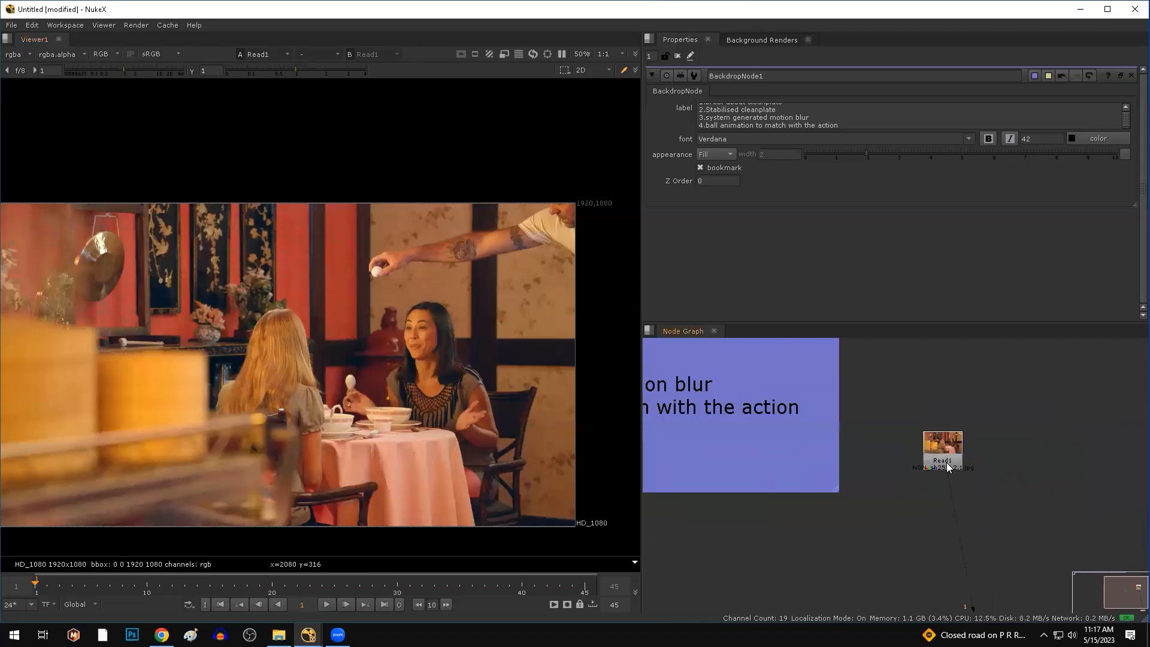
middle_drag(451, 269, 387, 319)
scroll(387, 319, up, 3)
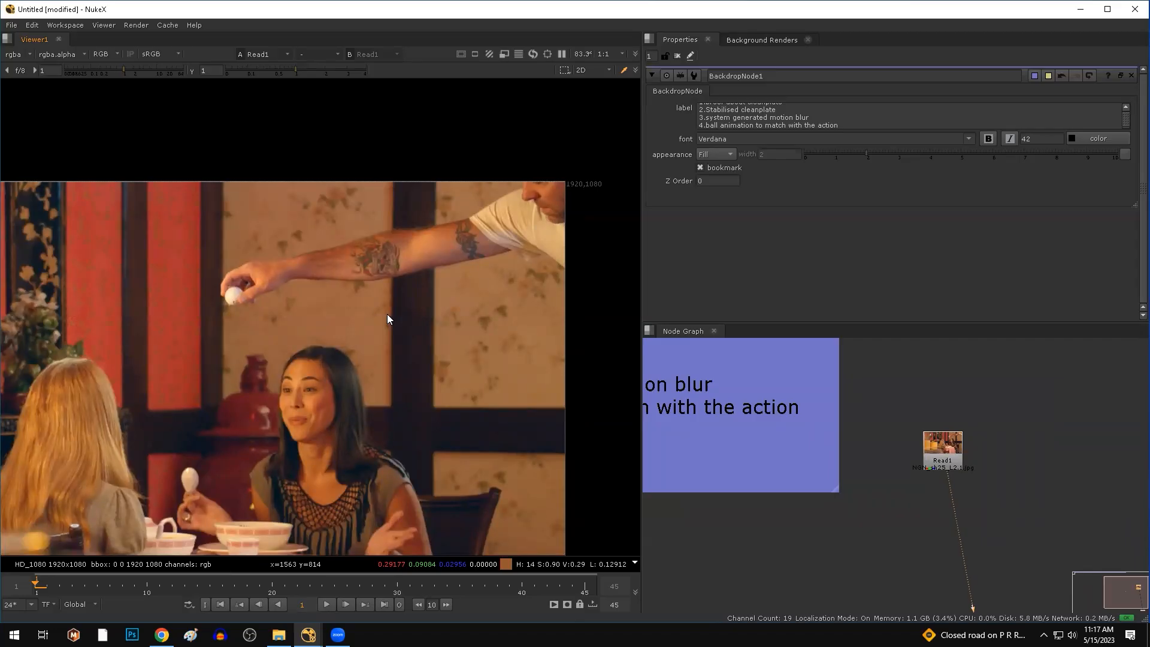
scroll(429, 233, up, 2)
drag(223, 187, 295, 228)
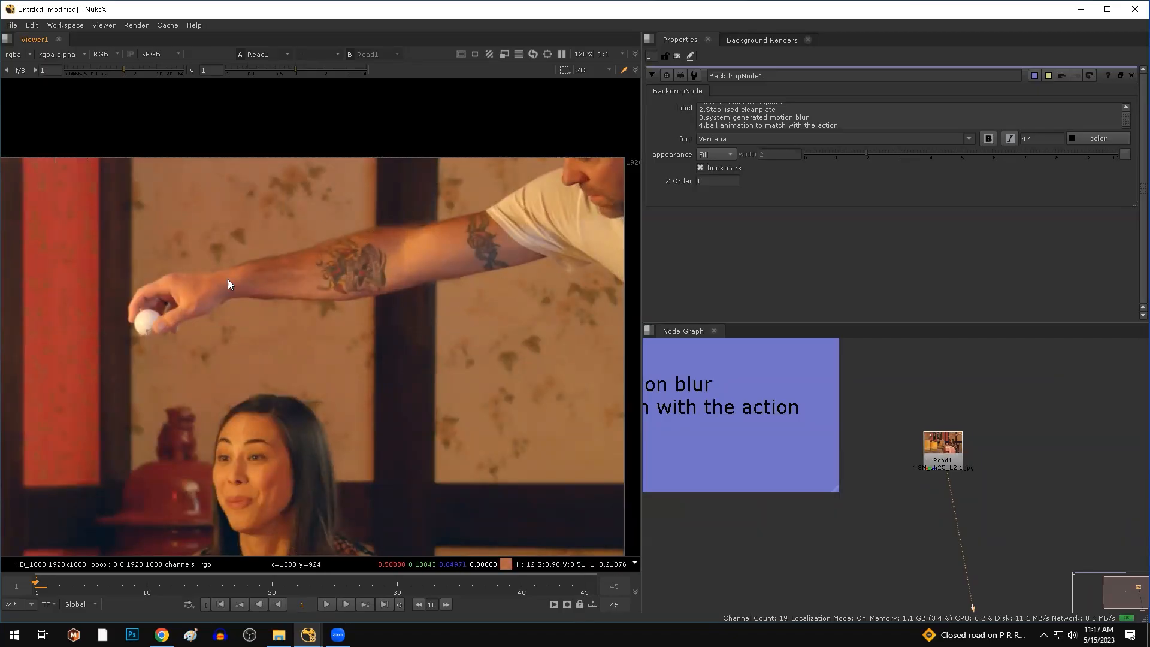
drag(109, 137, 650, 362)
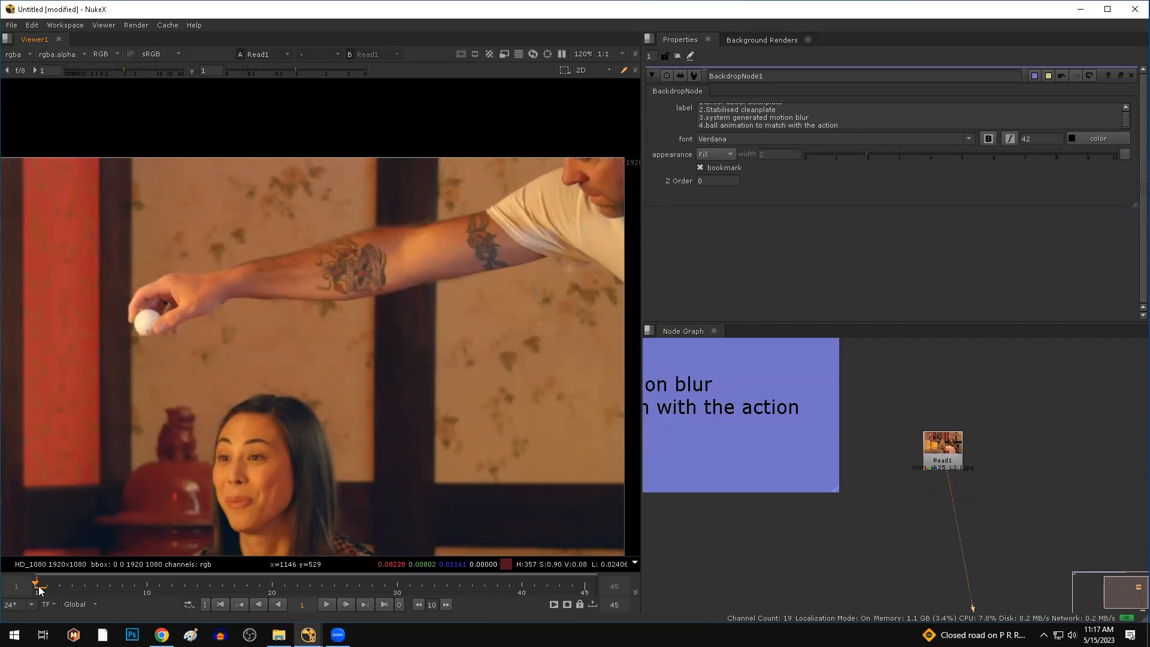
Scrub to frames 23 and 43, sampling wall regions including the upper-left wall.
drag(40, 590, 551, 579)
ctrl+shift+drag(527, 177, 204, 326)
scroll(371, 290, down, 2)
middle_drag(379, 306, 355, 311)
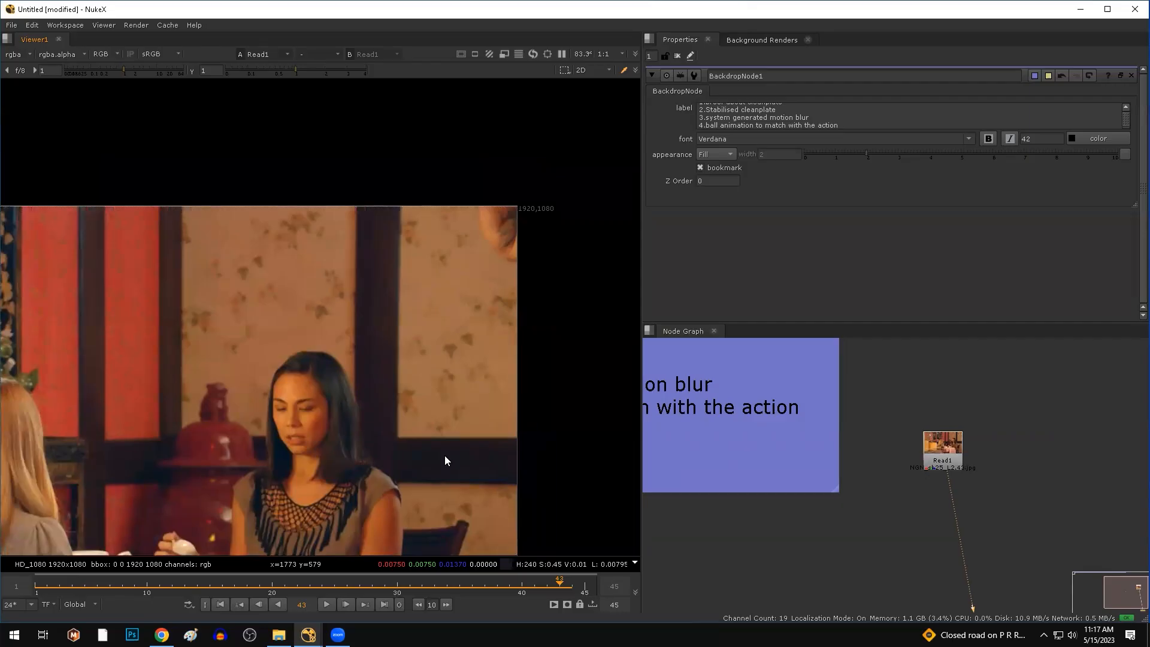
drag(145, 170, 463, 354)
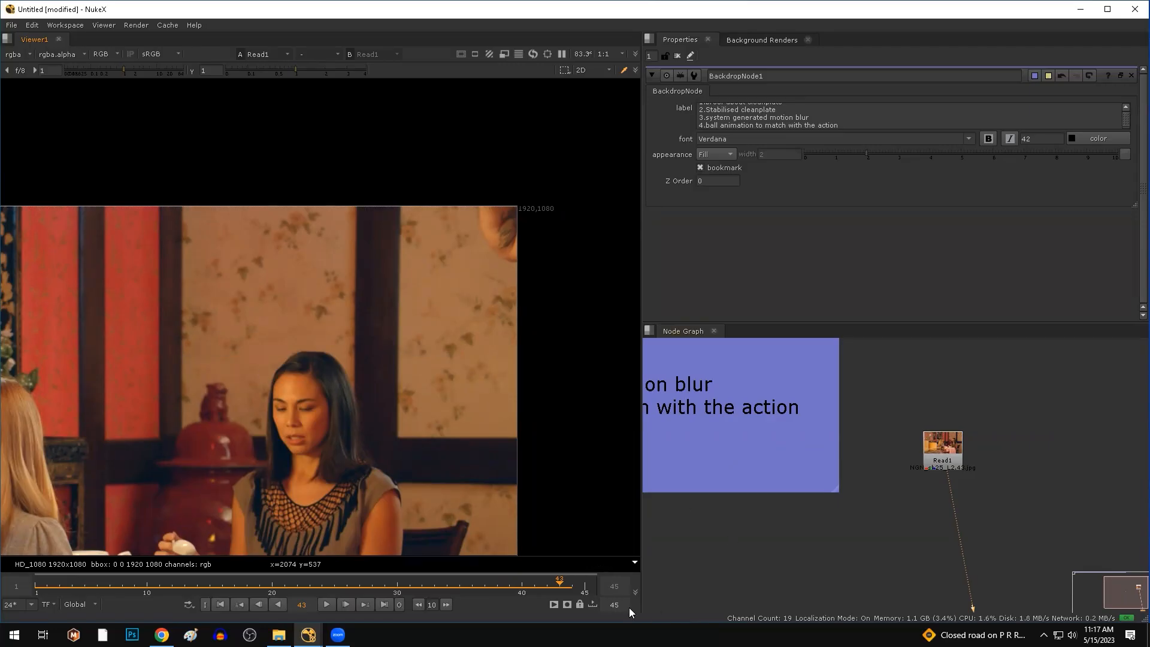
Jump between first and last frames, sample the wallpaper, and finish on frame 45.
click(220, 604)
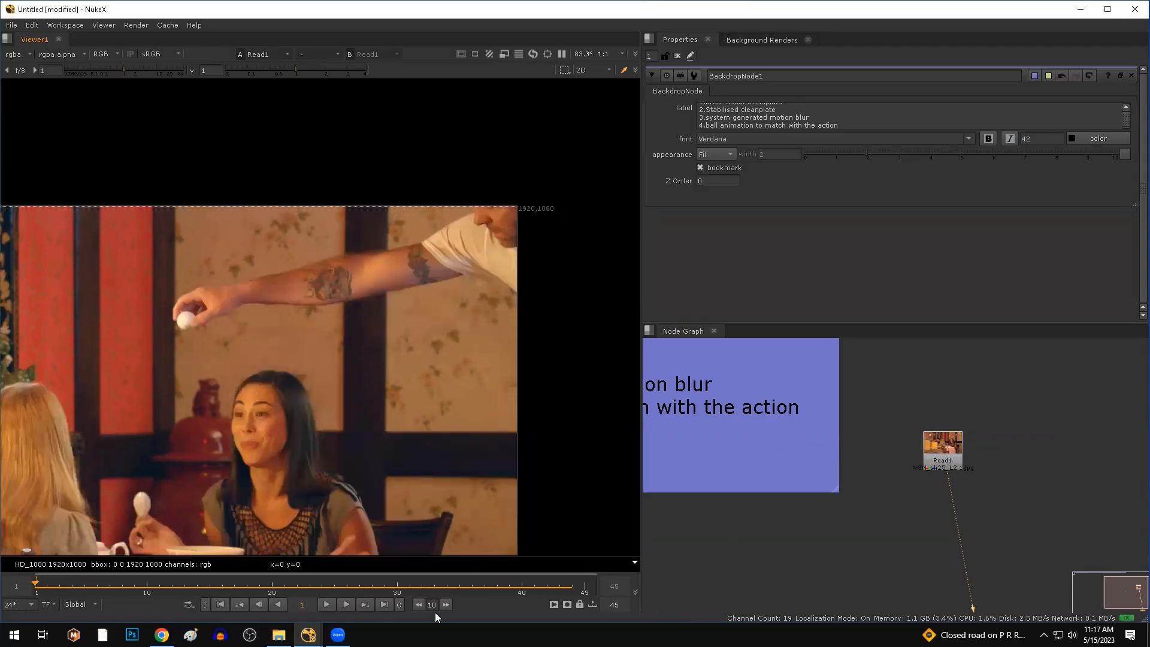
click(384, 605)
scroll(435, 370, down, 3)
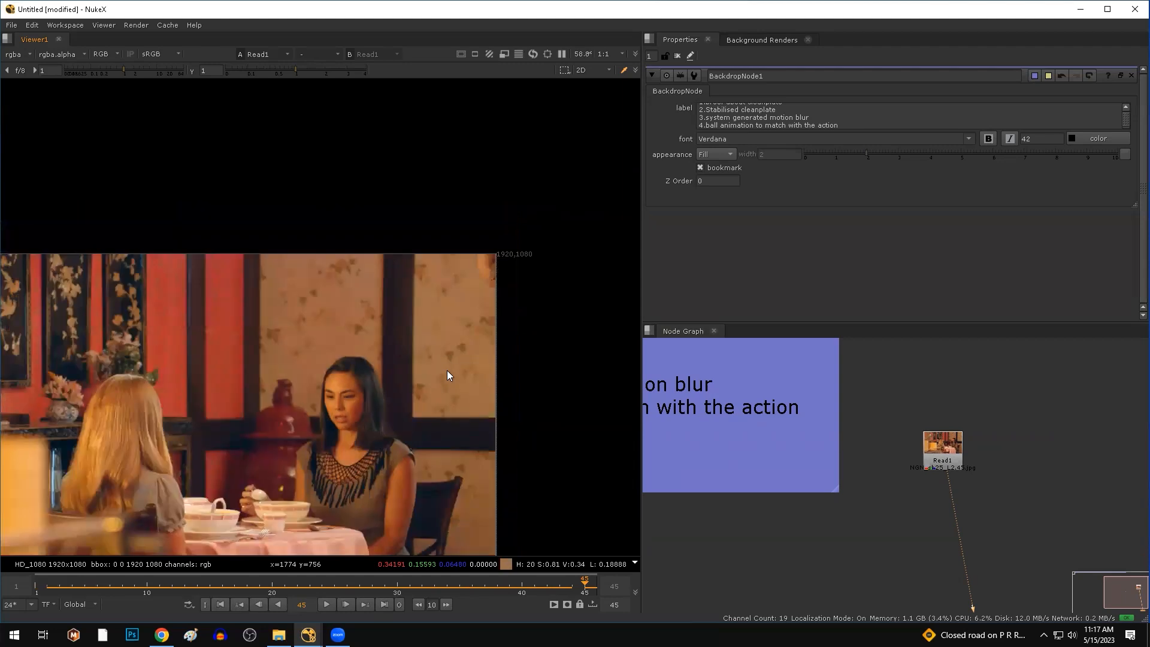
drag(178, 234, 412, 379)
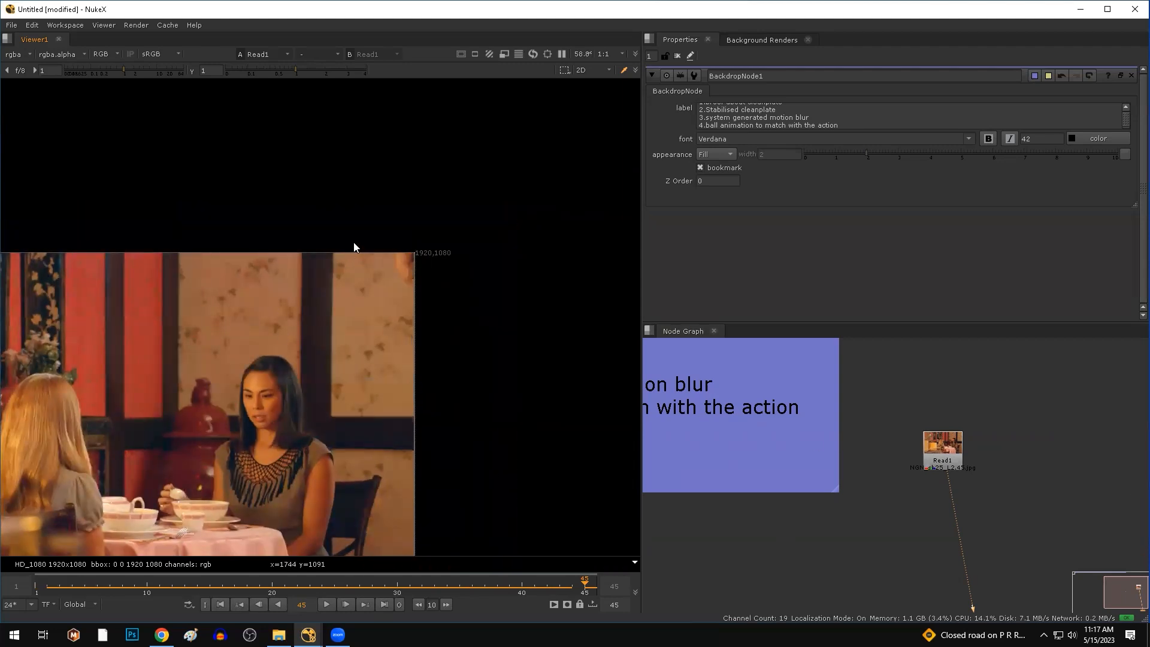
drag(585, 584, 85, 592)
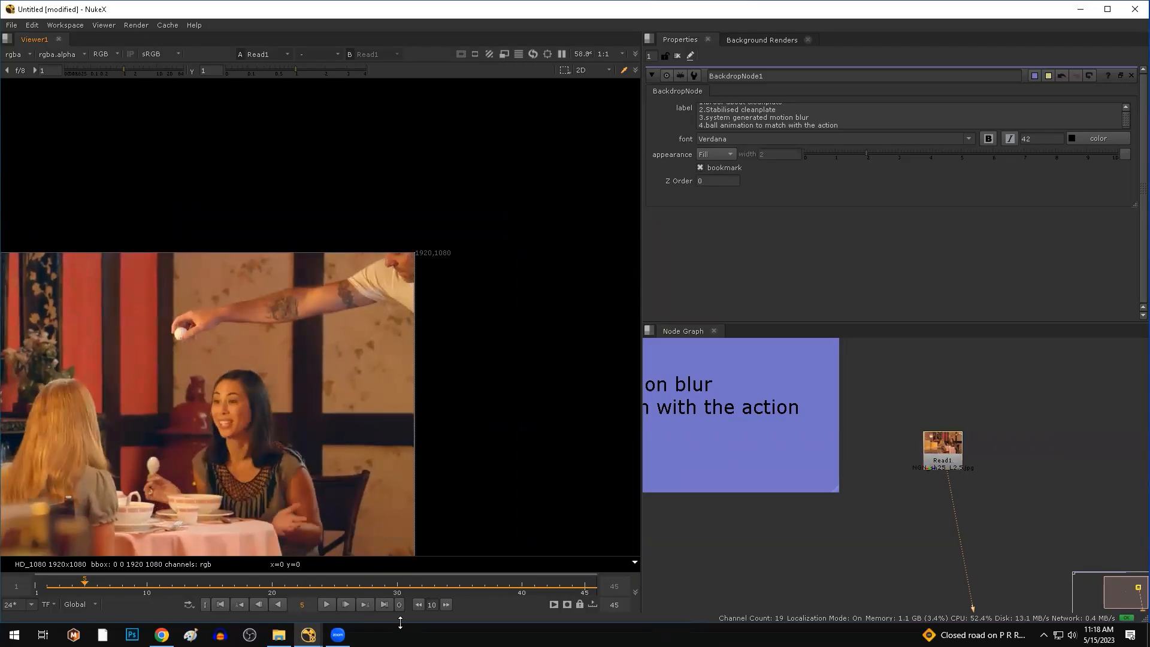
click(384, 605)
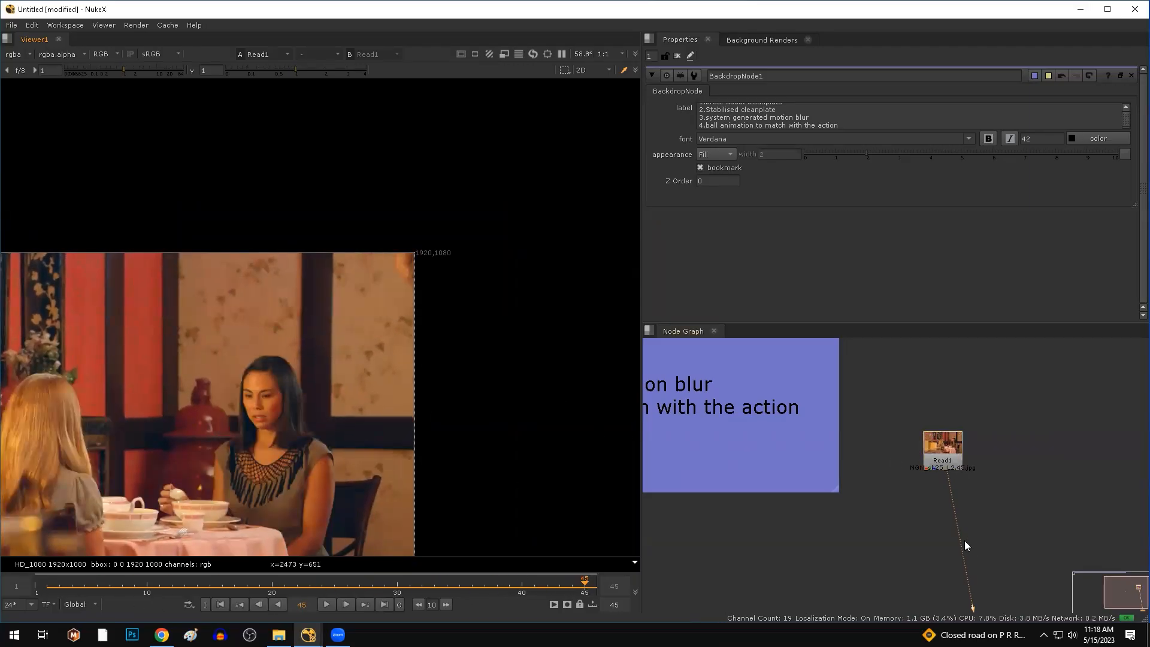
middle_drag(996, 500, 887, 494)
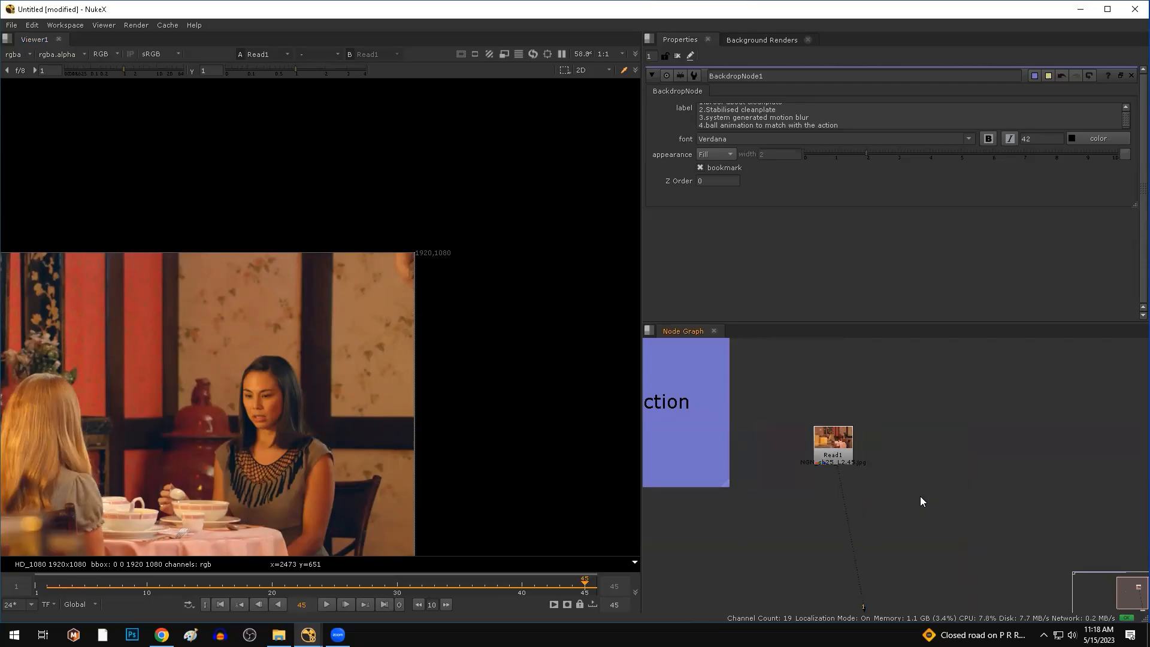
Add a Roto1 node, pick the rectangle tool, and draw then delete a test rectangle.
key(o)
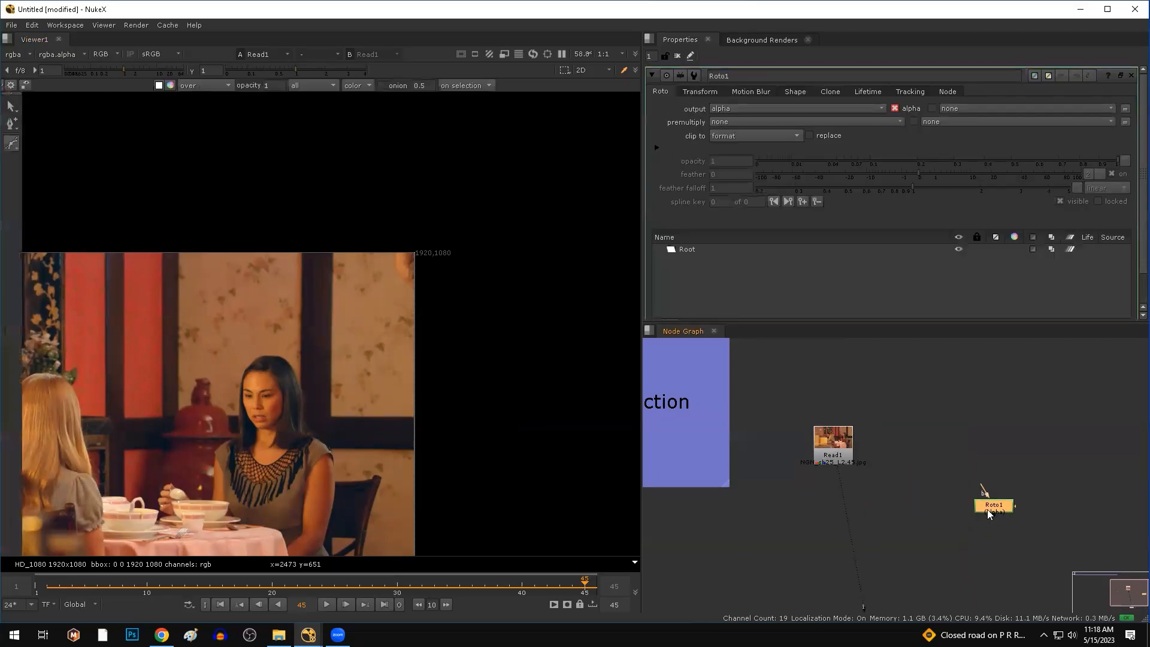
click(13, 148)
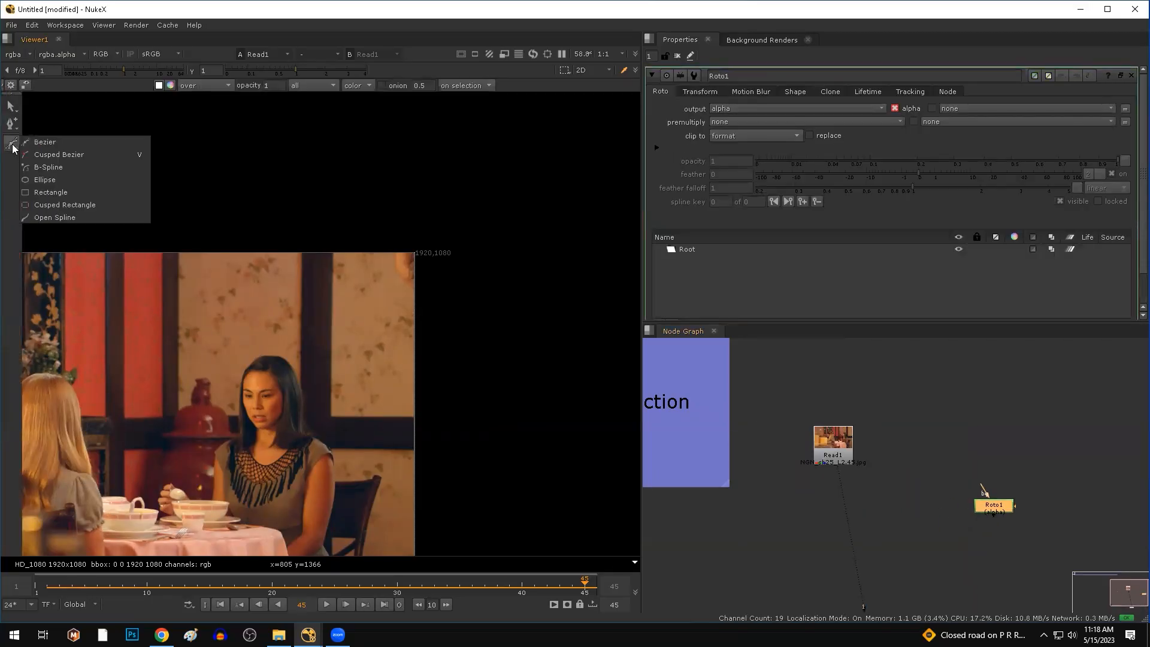
click(48, 192)
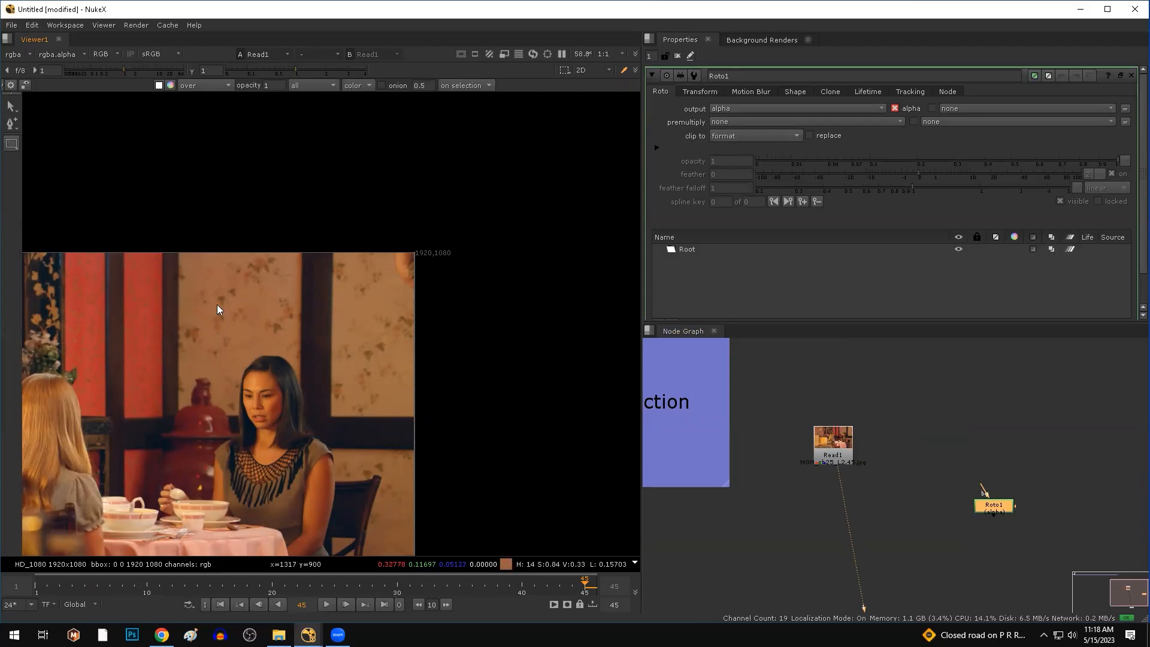
scroll(220, 302, up, 3)
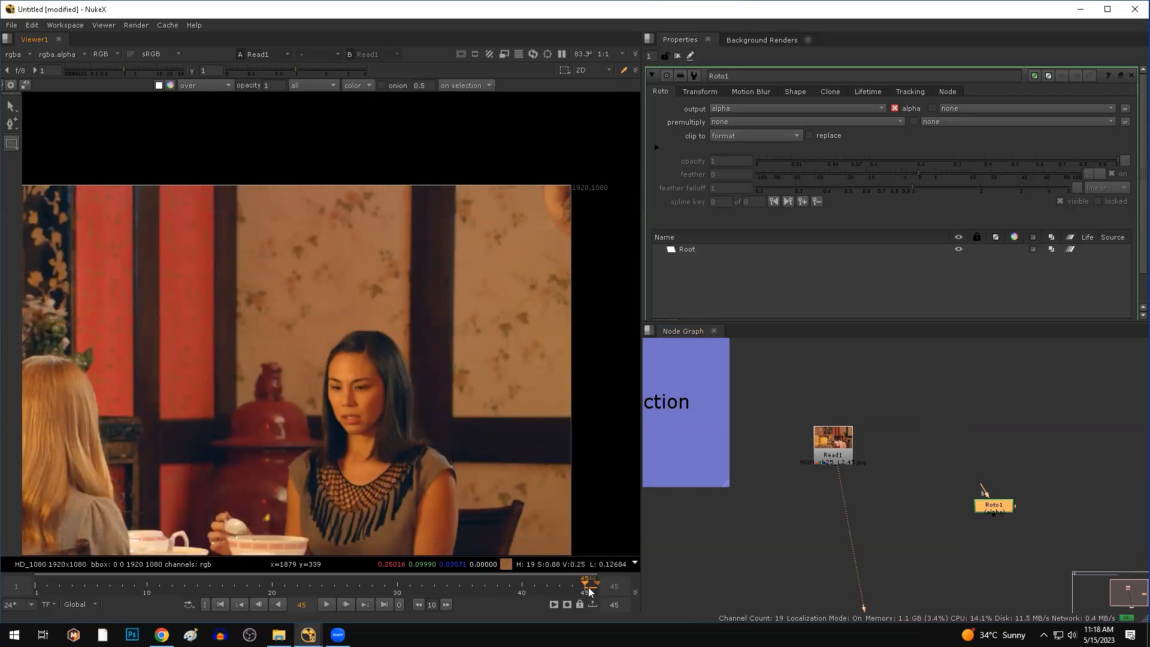
drag(585, 584, 63, 587)
scroll(288, 335, up, 3)
scroll(287, 334, up, 1)
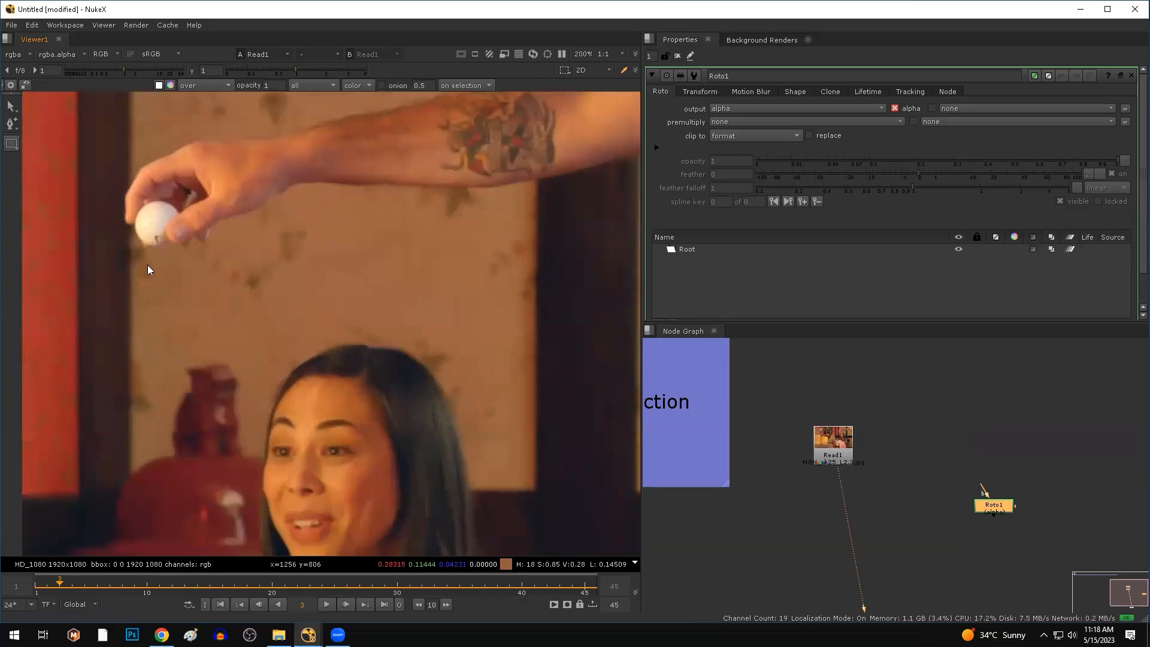
drag(81, 213, 139, 270)
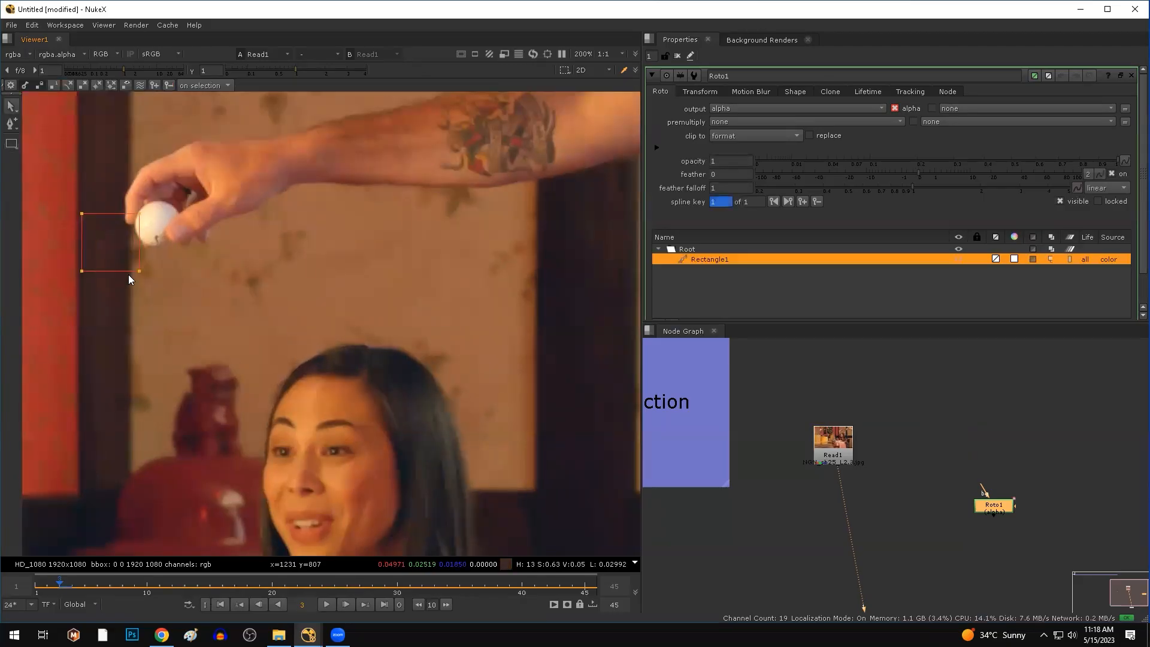
key(Delete)
Sample wall colours beside and below the ball and across the arm area.
drag(102, 237, 165, 275)
ctrl+click(168, 282)
ctrl+shift+drag(109, 237, 164, 271)
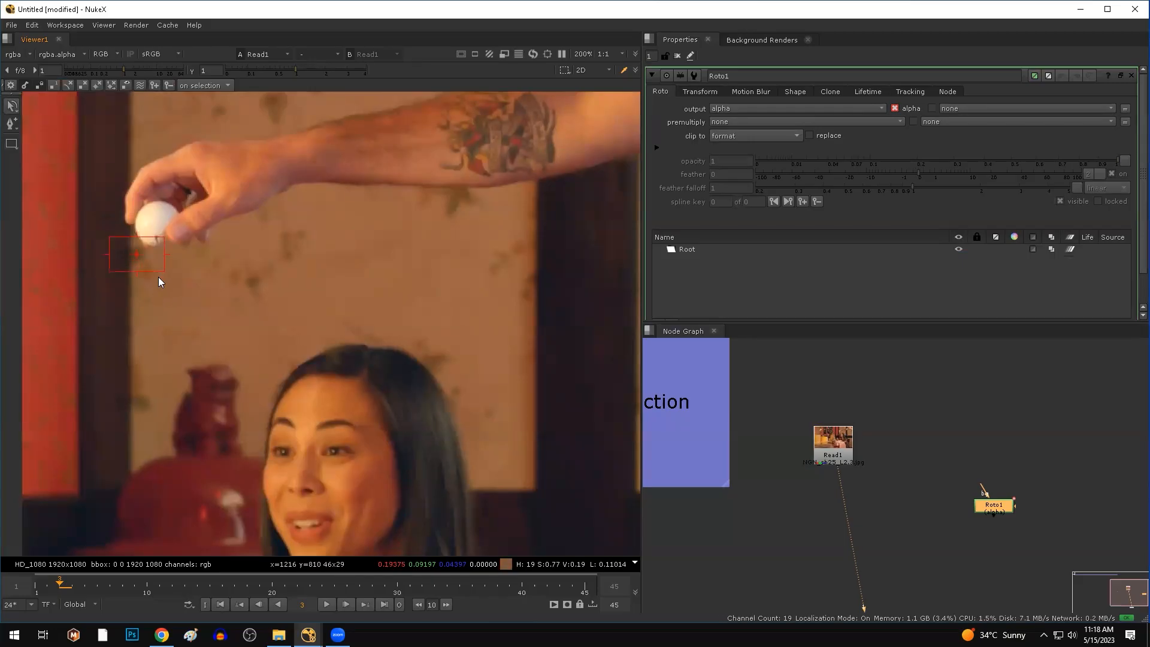
scroll(141, 253, up, 4)
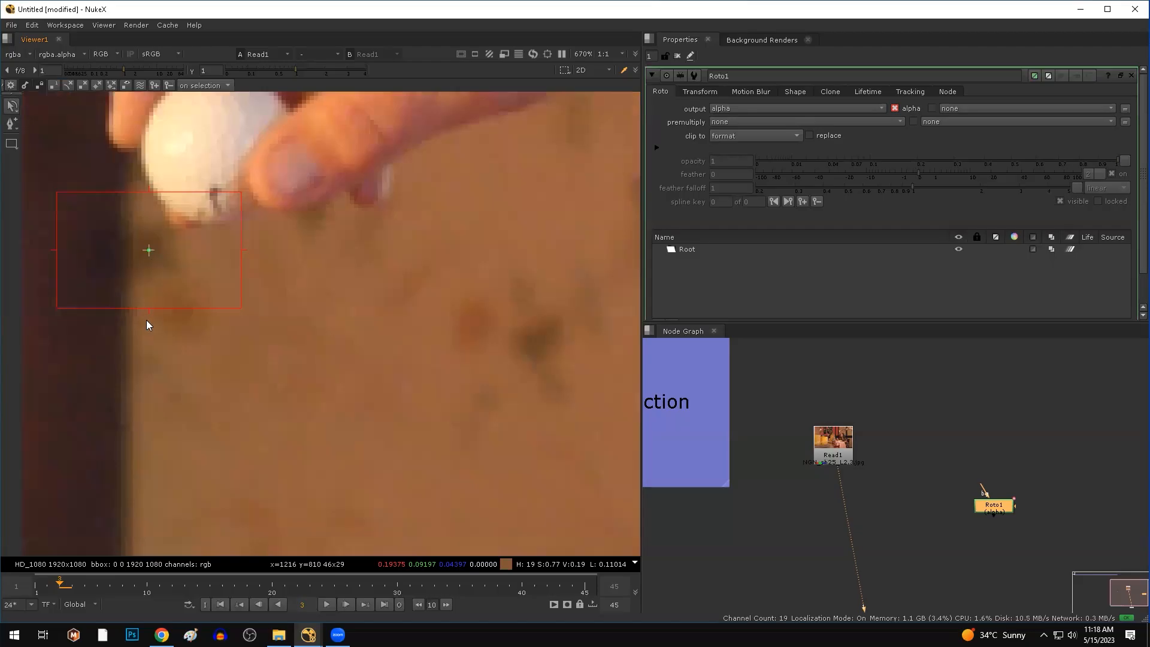
scroll(148, 258, down, 3)
scroll(165, 263, down, 3)
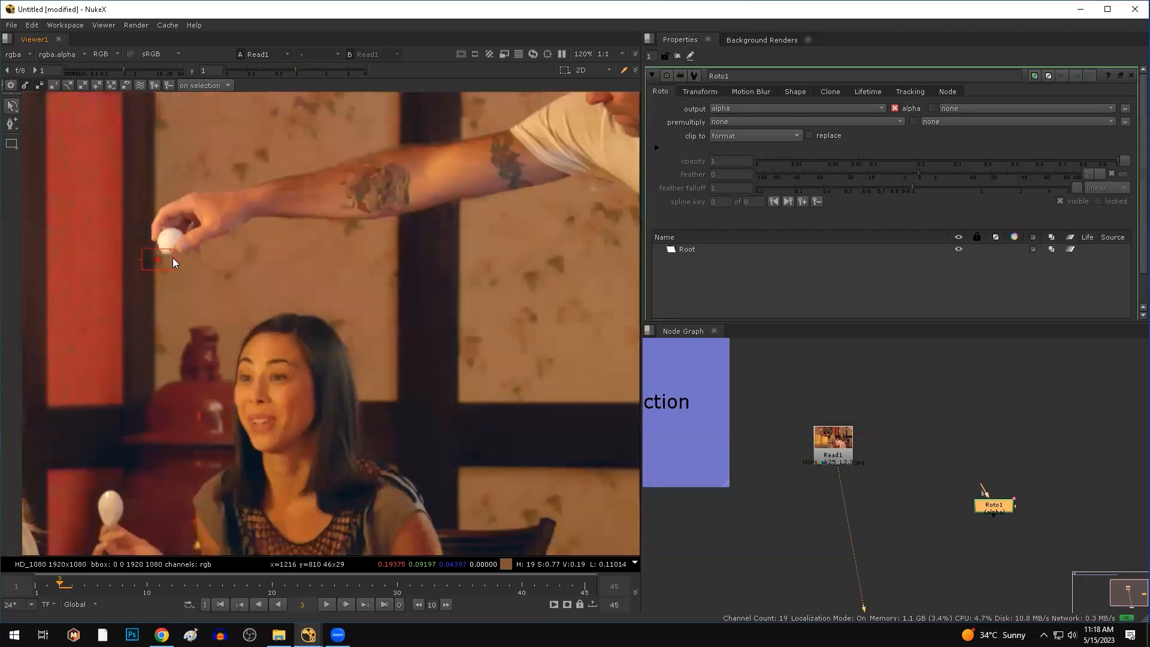
scroll(173, 258, down, 2)
ctrl+shift+drag(118, 216, 368, 313)
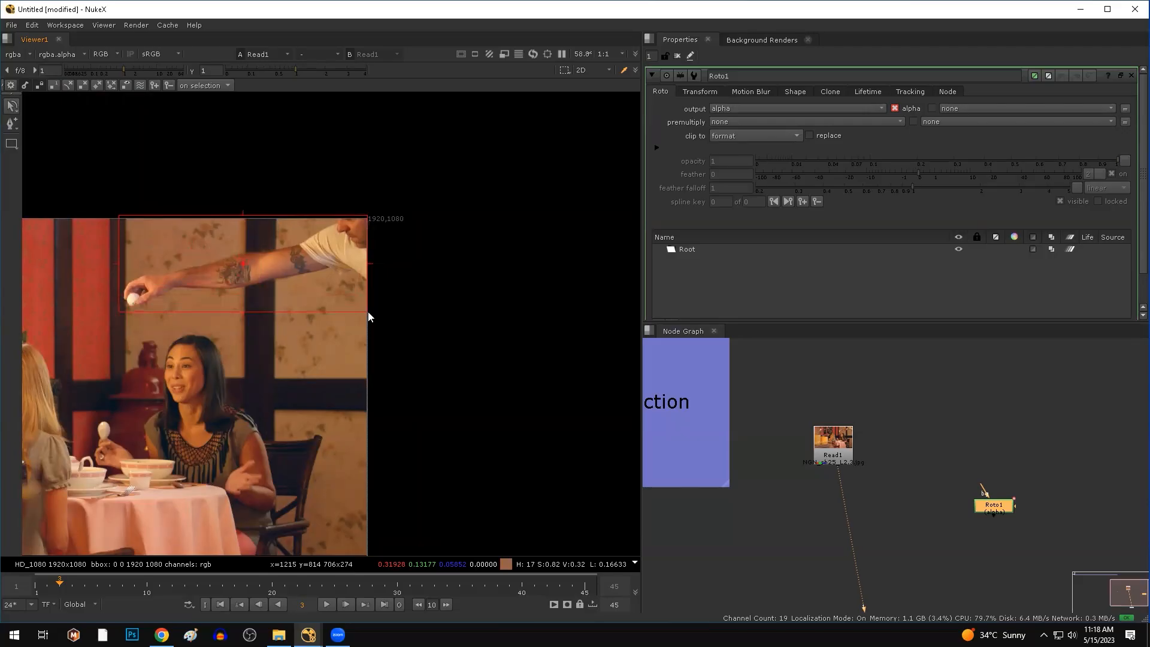
click(332, 621)
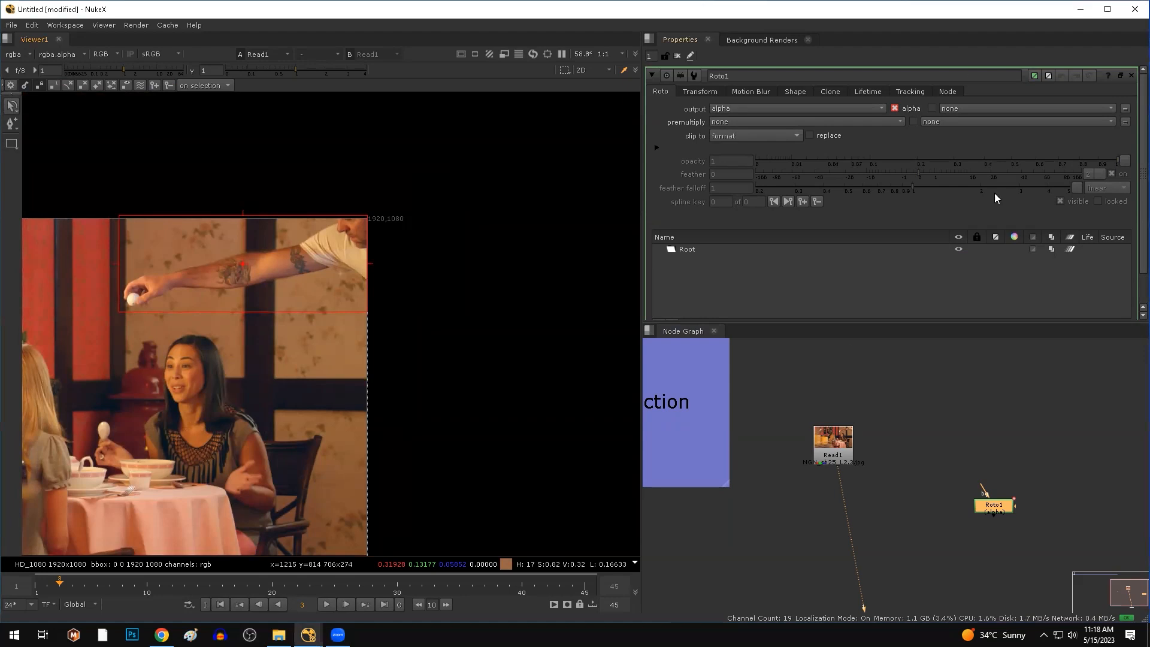
Scrub forward through the shot and clear the pixel-sample box from the viewer.
scroll(219, 287, up, 3)
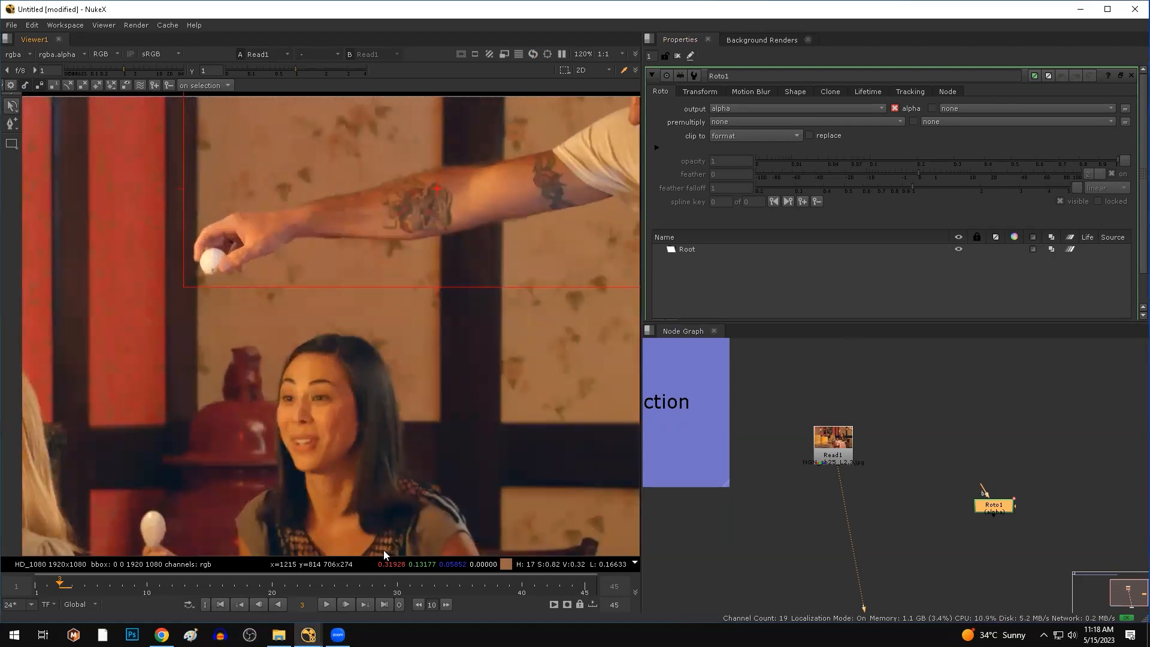
scroll(252, 360, down, 2)
drag(65, 589, 582, 595)
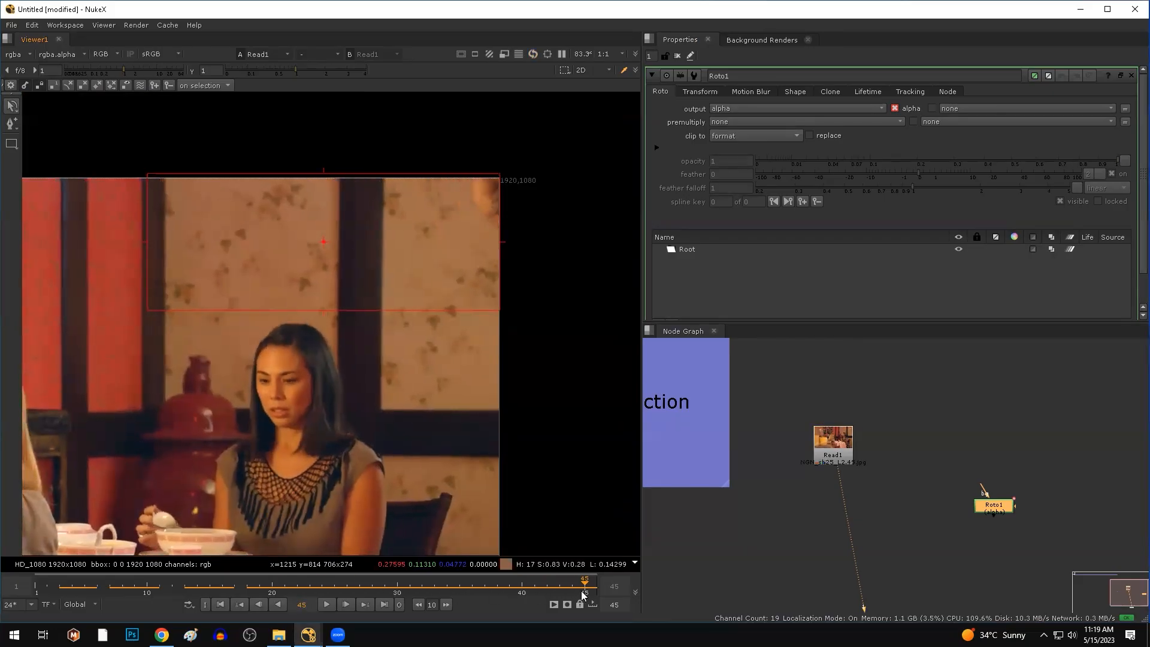
scroll(154, 346, up, 6)
scroll(180, 294, down, 4)
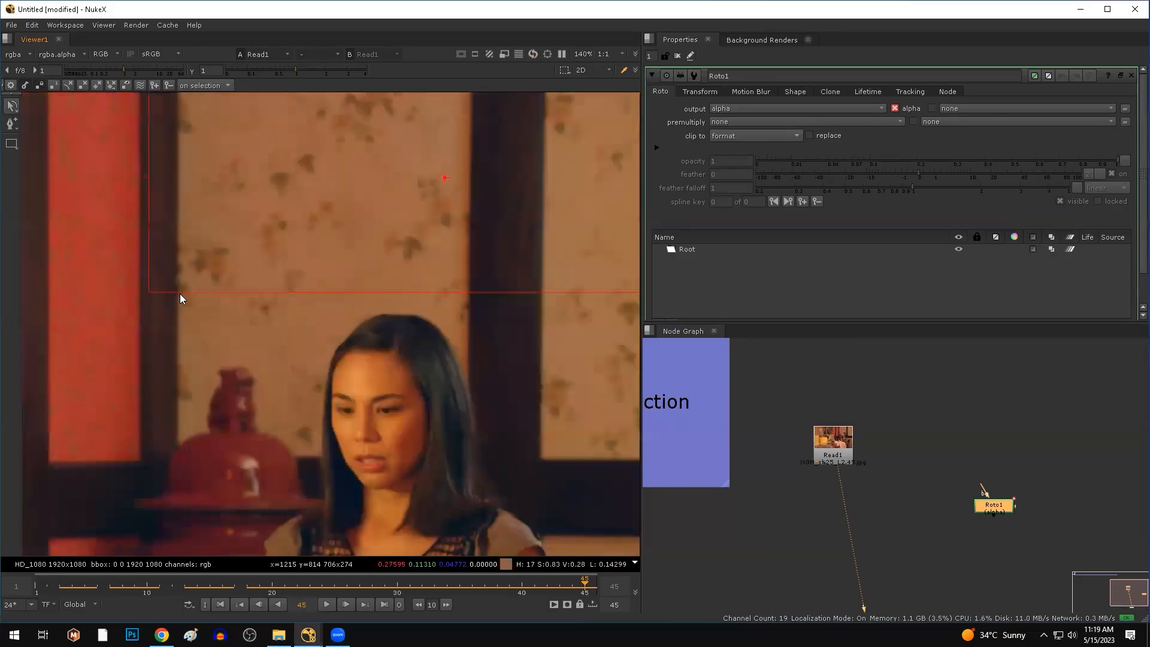
scroll(179, 308, down, 2)
middle_drag(173, 320, 169, 324)
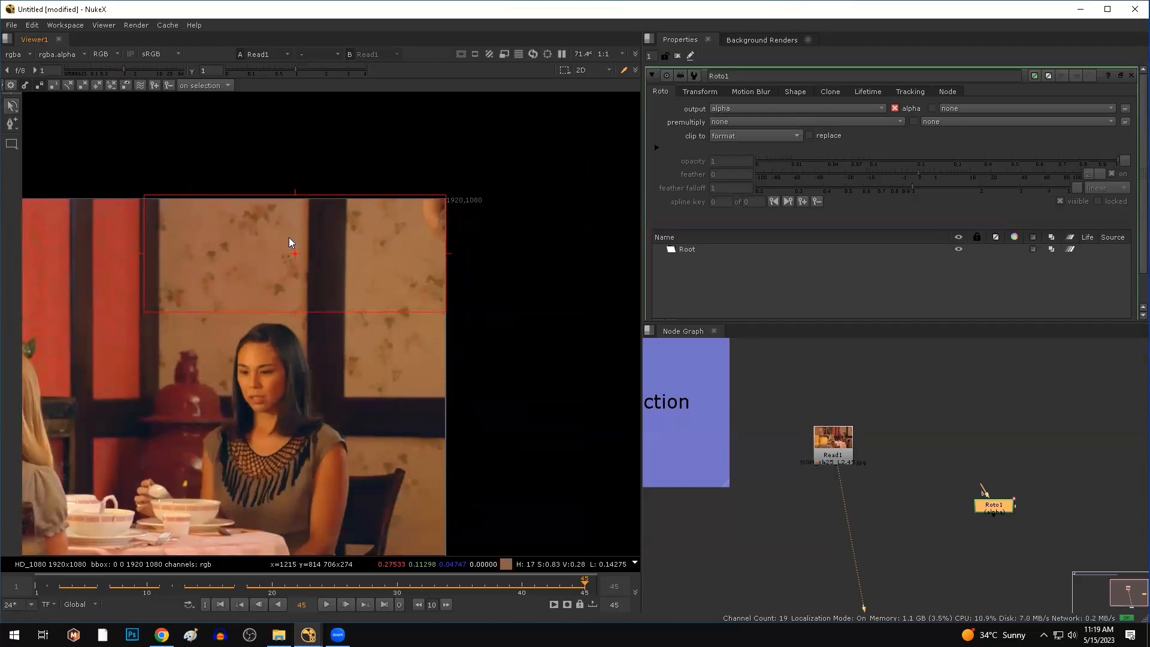
ctrl+right_click(363, 367)
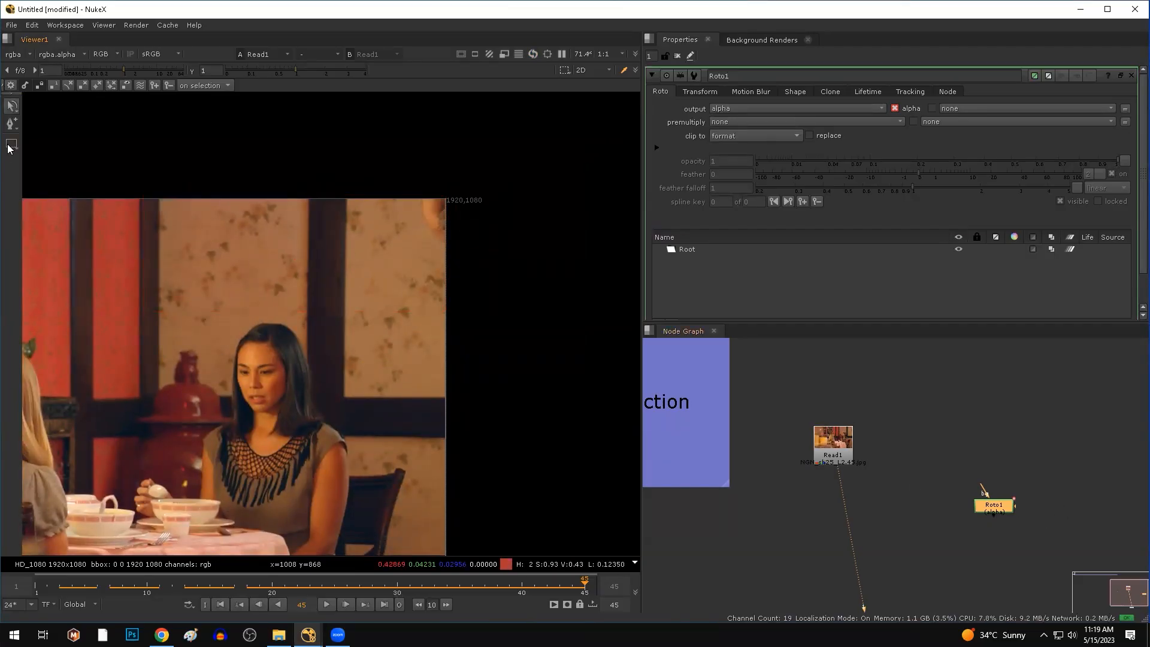
Draw a rectangle roto shape over the wallpaper above the woman's head.
right_click(10, 148)
click(53, 192)
drag(142, 197, 451, 324)
scroll(431, 236, up, 5)
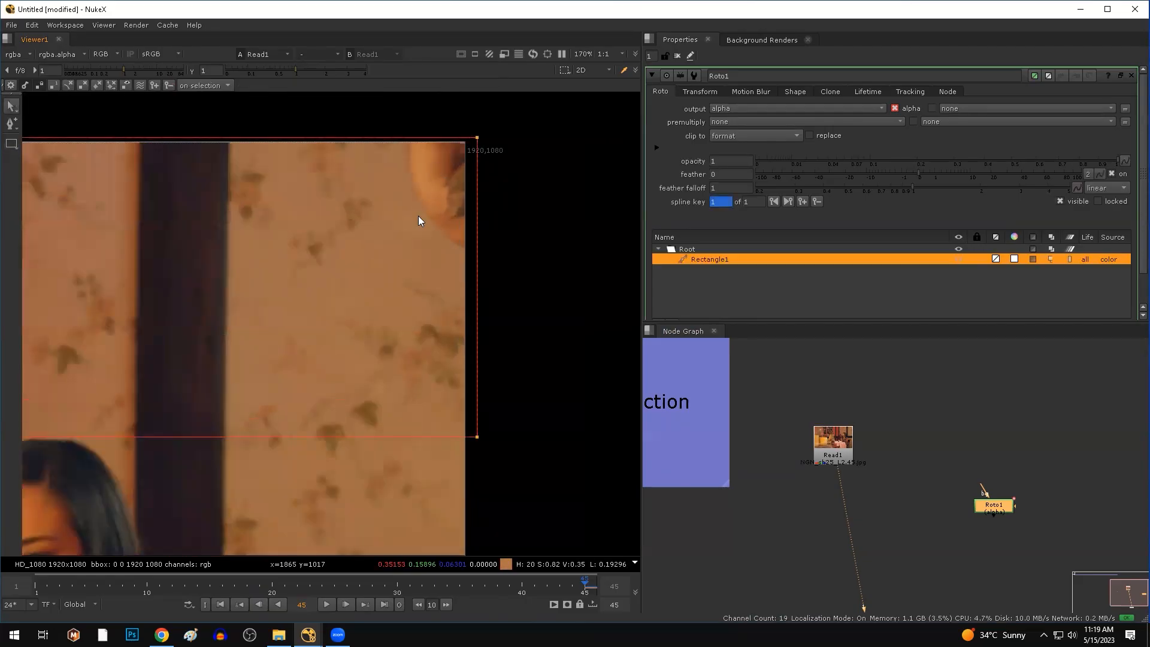
scroll(330, 273, down, 4)
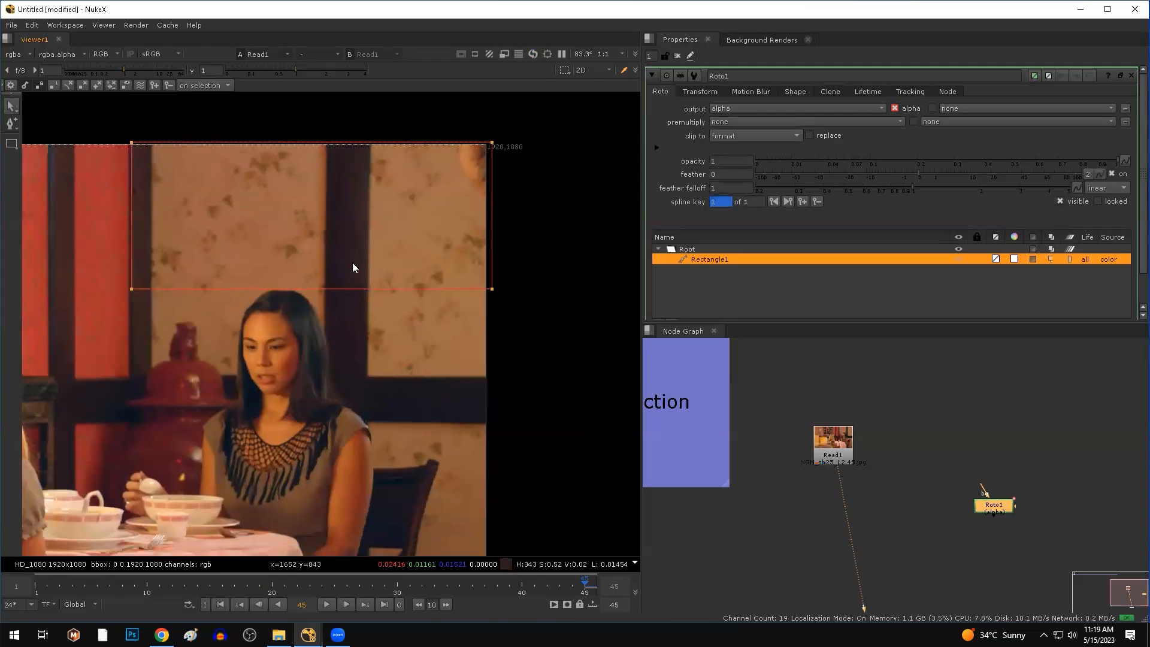
scroll(272, 281, up, 3)
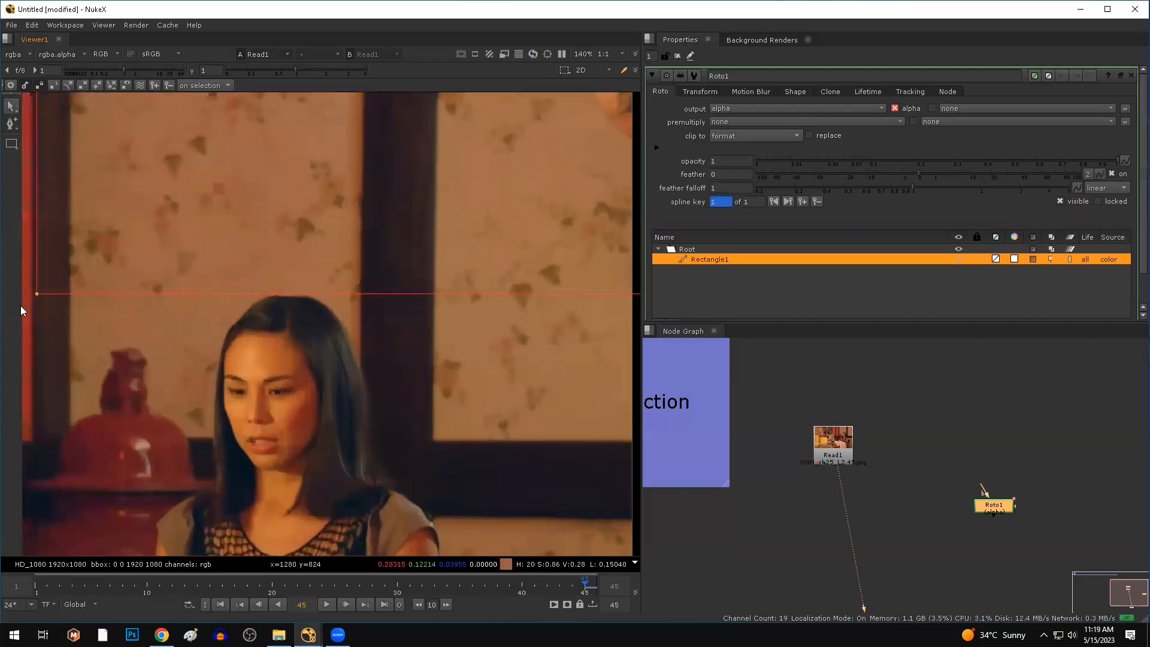
Adjust the rectangle's corner points to align with the frame's top-right edges.
drag(35, 293, 41, 282)
scroll(335, 268, down, 3)
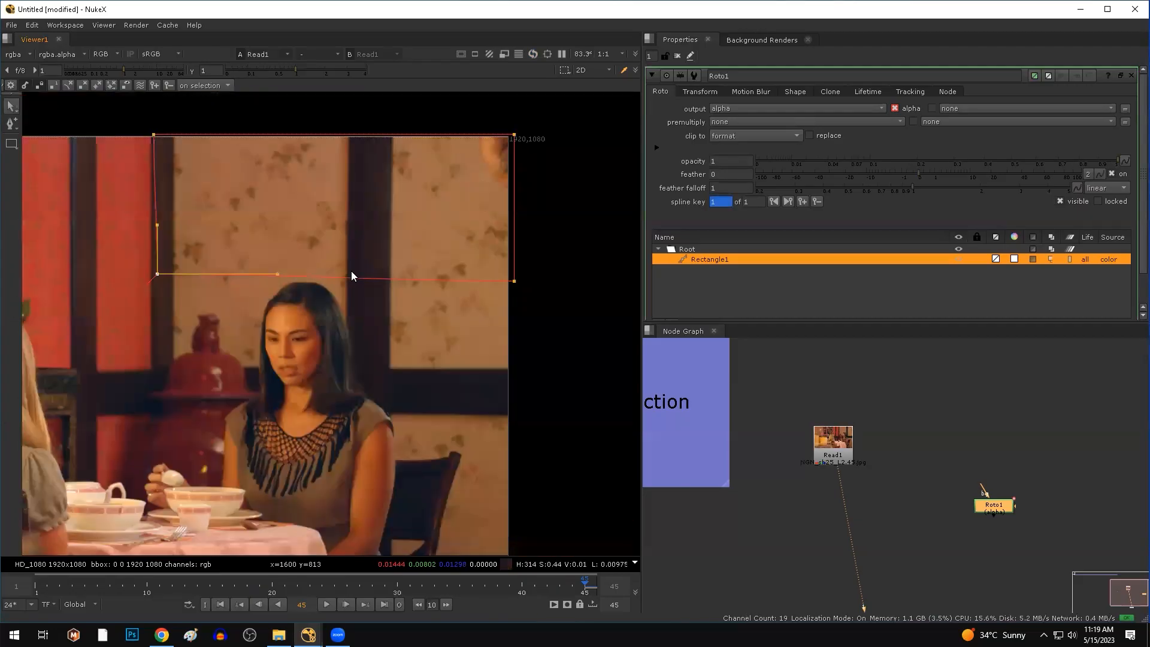
middle_drag(483, 288, 386, 318)
scroll(386, 317, up, 2)
drag(436, 310, 429, 303)
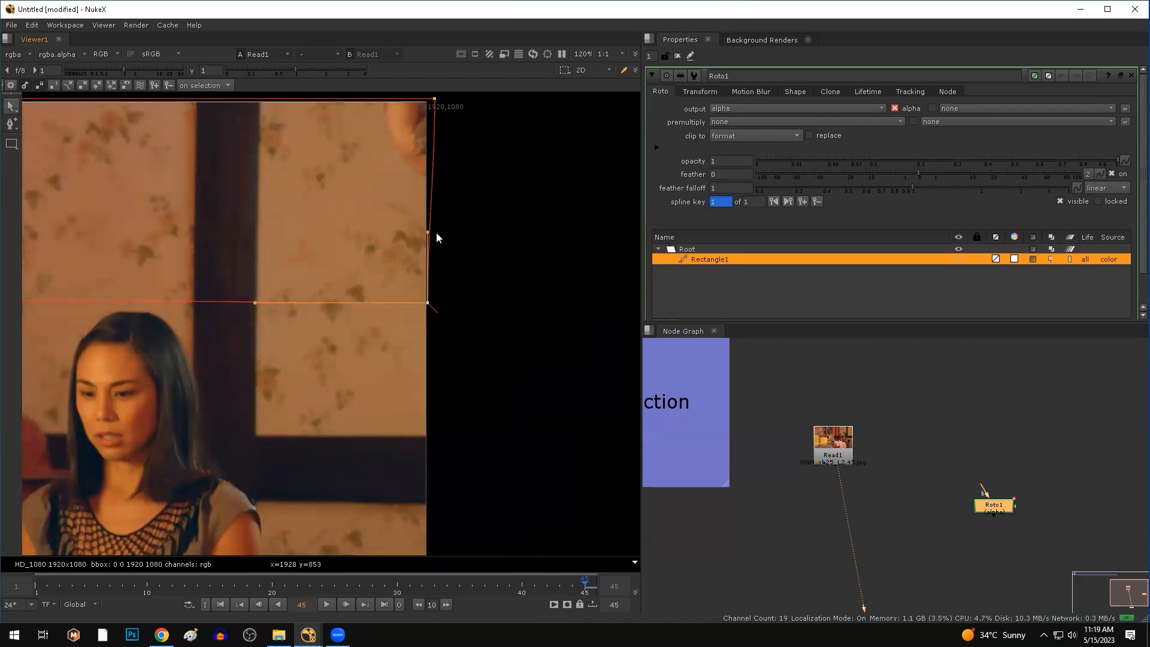
middle_drag(439, 118, 459, 159)
drag(454, 142, 450, 144)
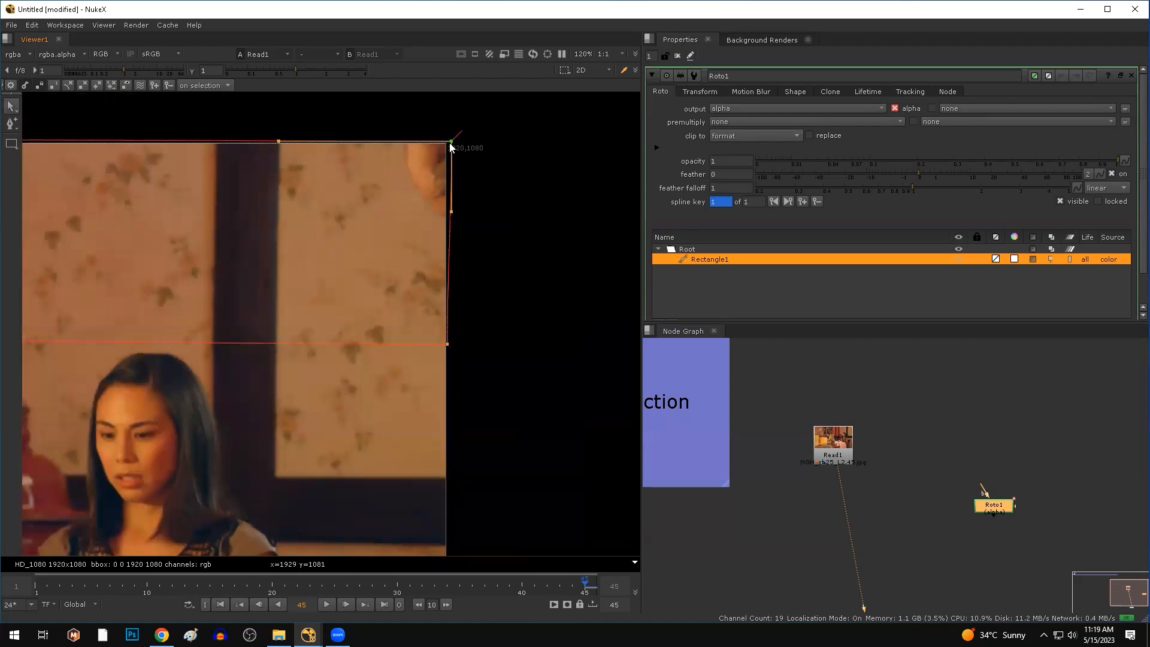
scroll(244, 242, down, 4)
middle_drag(242, 248, 317, 253)
scroll(186, 285, up, 3)
drag(159, 303, 160, 297)
click(298, 328)
Bring the nodes into view and move Roto1 up and right in the graph.
scroll(305, 353, down, 3)
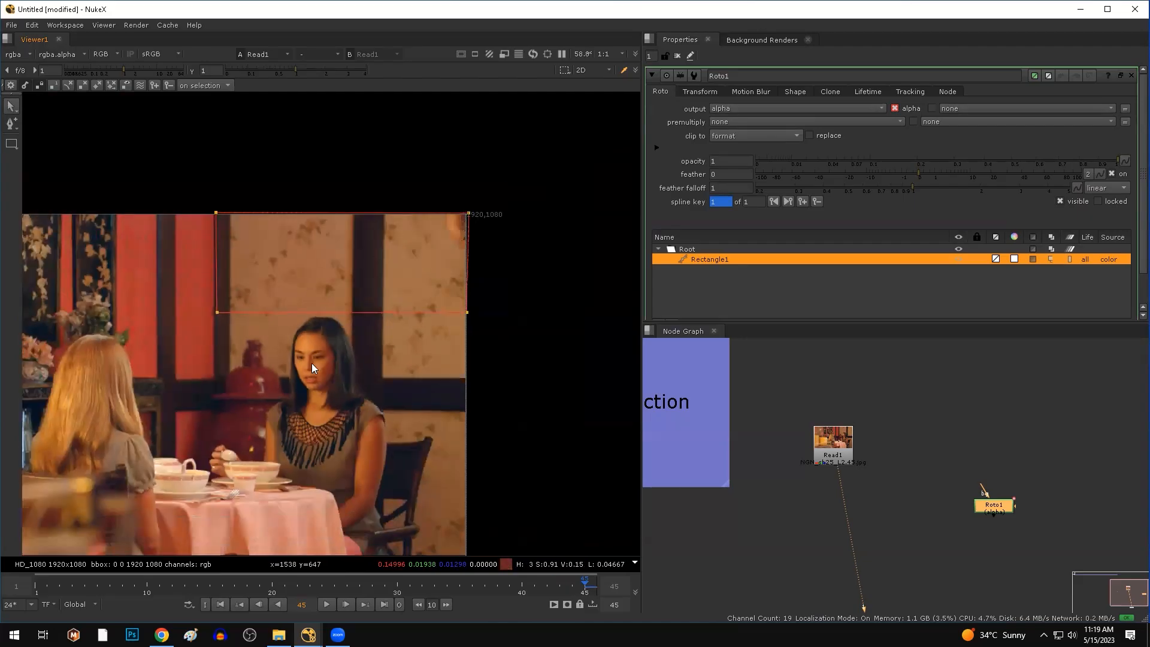
click(796, 447)
middle_drag(900, 545, 843, 553)
drag(924, 515, 974, 502)
Add Merge1 with Read1 in its A input and Roto1 as its mask.
click(873, 533)
key(m)
scroll(880, 511, up, 4)
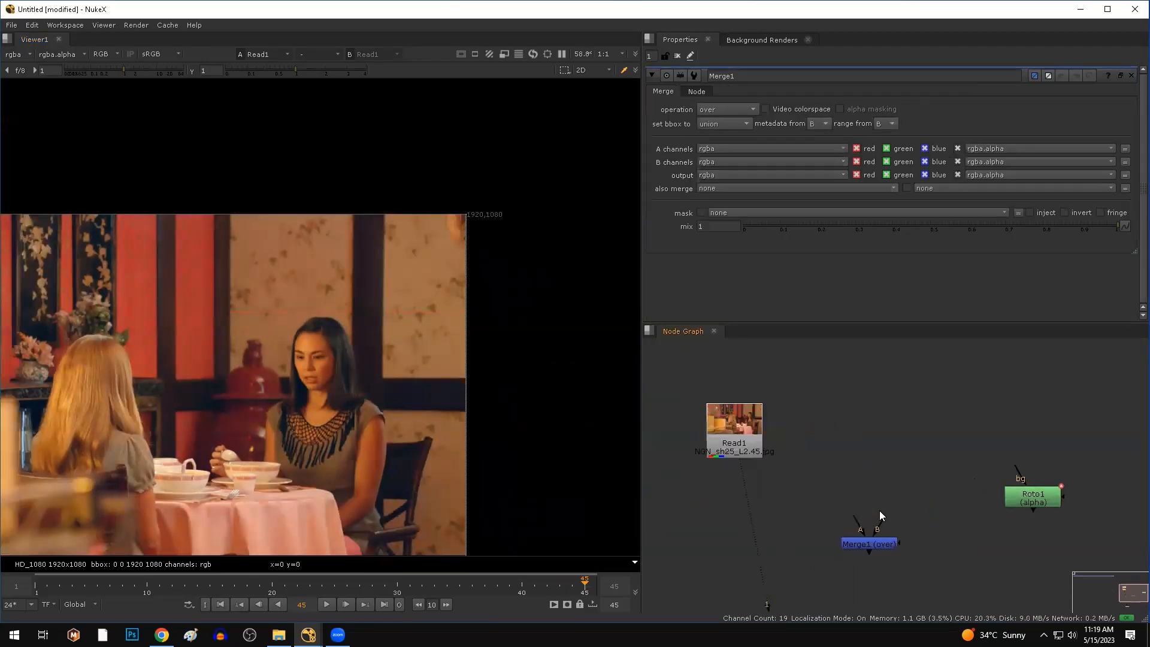
drag(856, 536, 729, 431)
drag(907, 552, 1019, 556)
click(885, 552)
View Merge1 and scrub the timeline from frame 41 back through frames 28 and 11.
key(1)
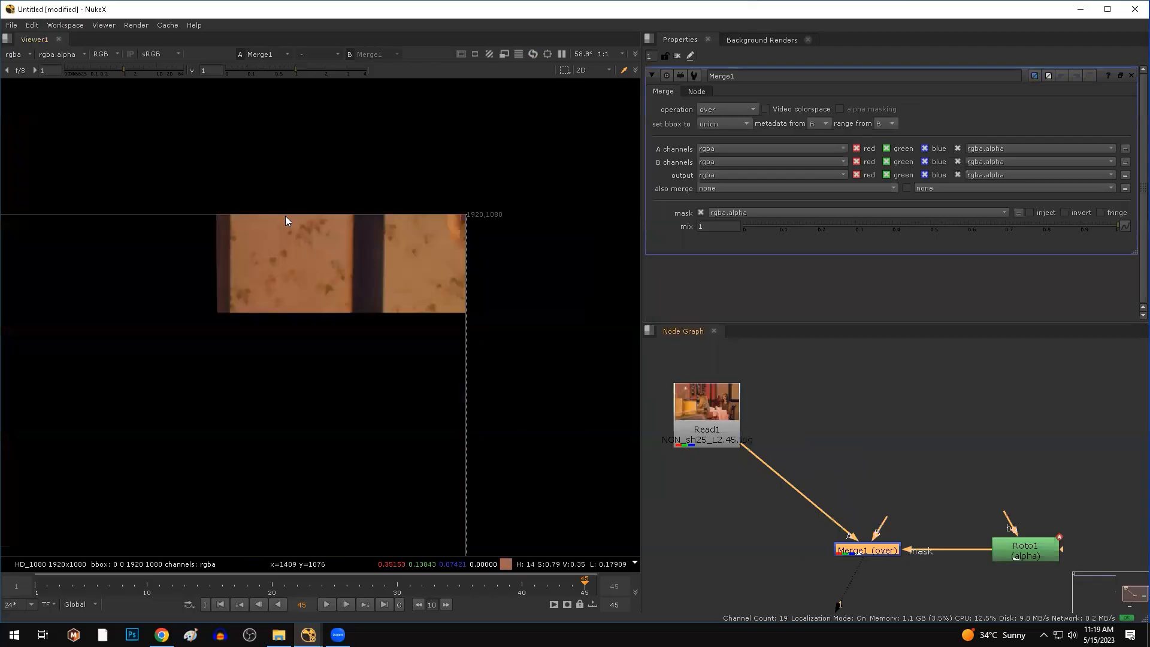
scroll(286, 218, up, 3)
drag(205, 227, 485, 374)
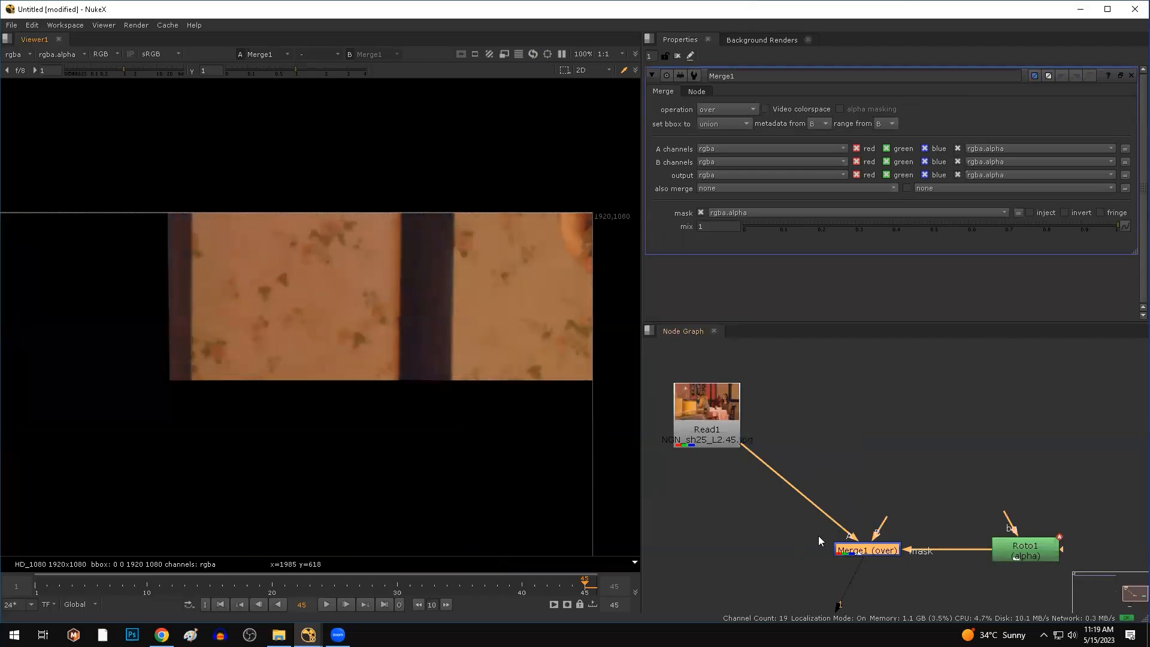
scroll(814, 540, down, 3)
middle_drag(810, 546, 835, 424)
click(536, 587)
drag(535, 587, 583, 584)
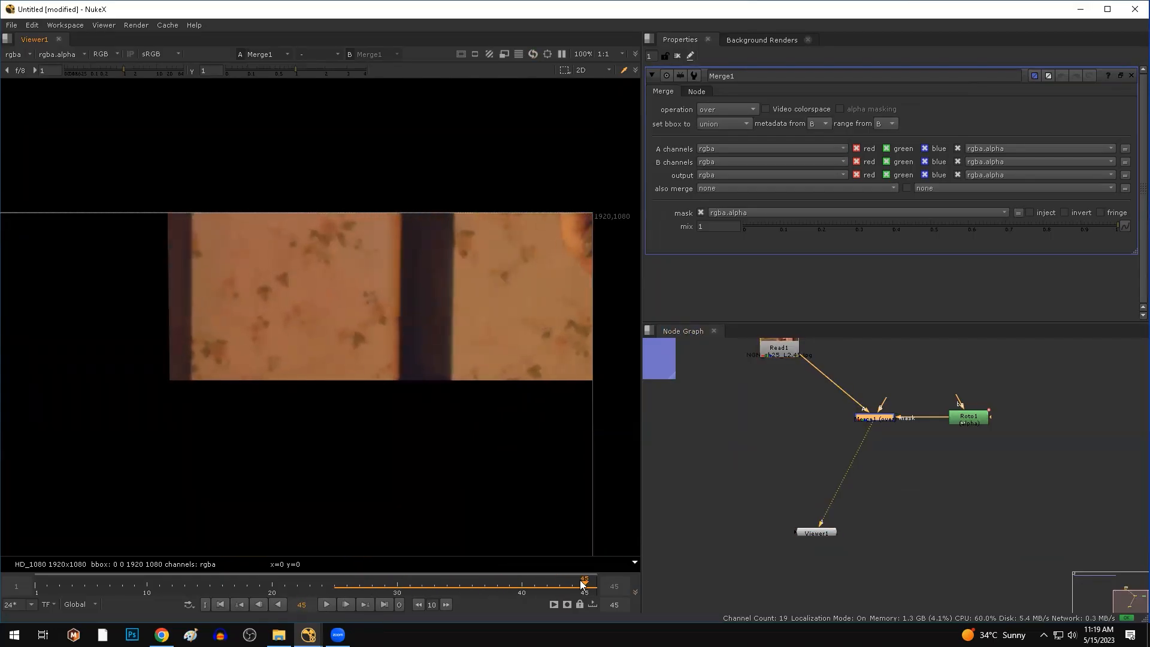
drag(562, 190, 206, 381)
mouse_move(572, 586)
mouse_down()
mouse_move(159, 585)
mouse_move(583, 587)
mouse_up()
middle_drag(891, 494, 874, 565)
click(868, 441)
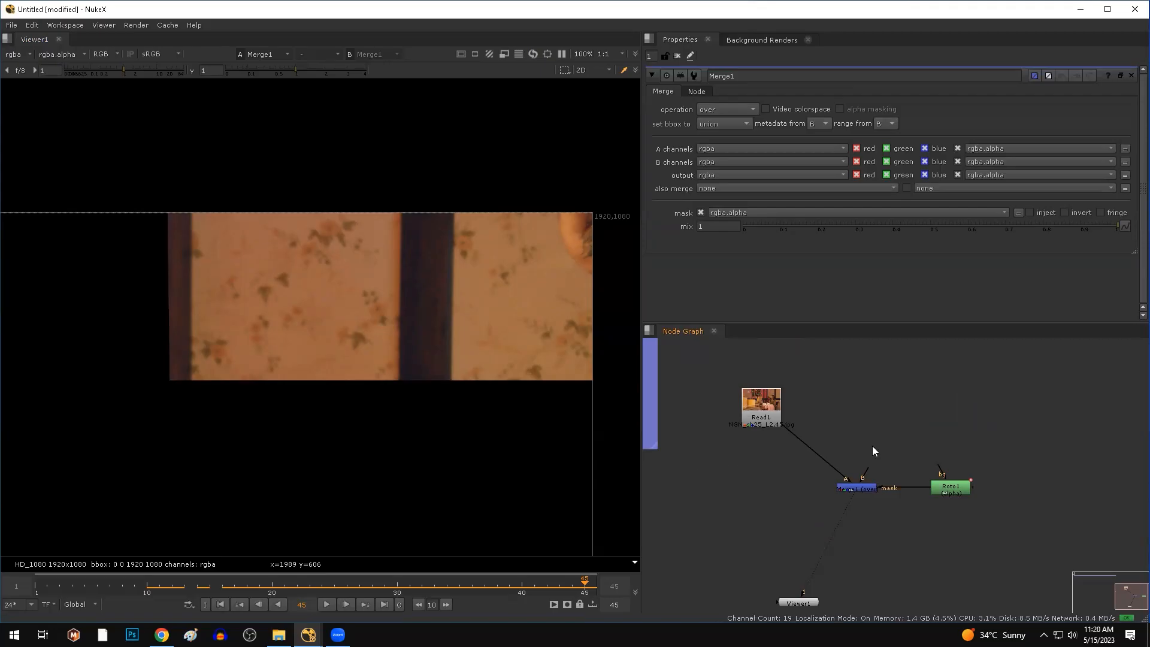
Create a FrameHold node with its first frame set to 45.
key(Tab)
text(frame)
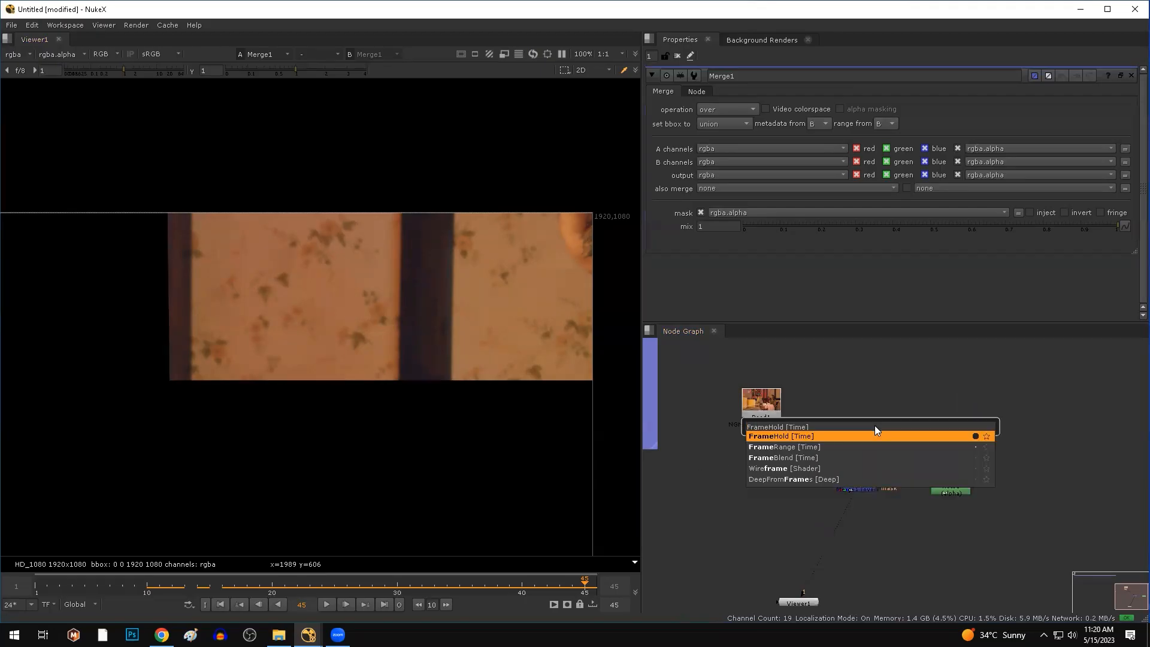
key(Return)
scroll(874, 425, up, 3)
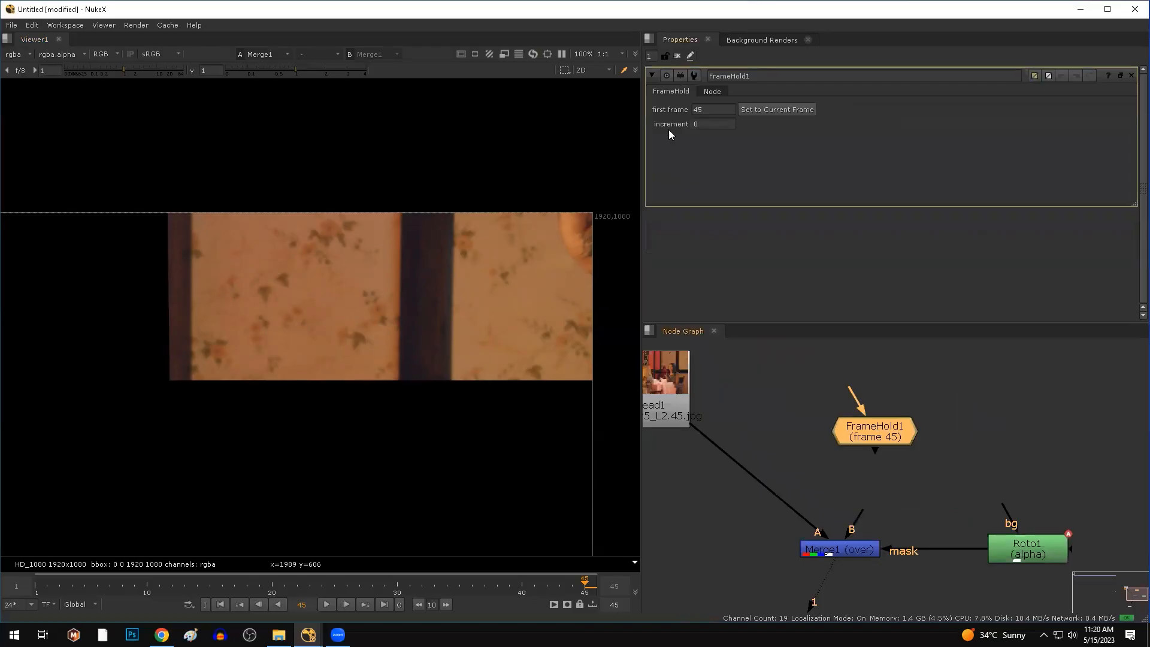
drag(716, 106, 640, 109)
Insert FrameHold1 between Read1 and Merge1's A input, tidy the graph, and select FrameHold1.
drag(868, 430, 832, 450)
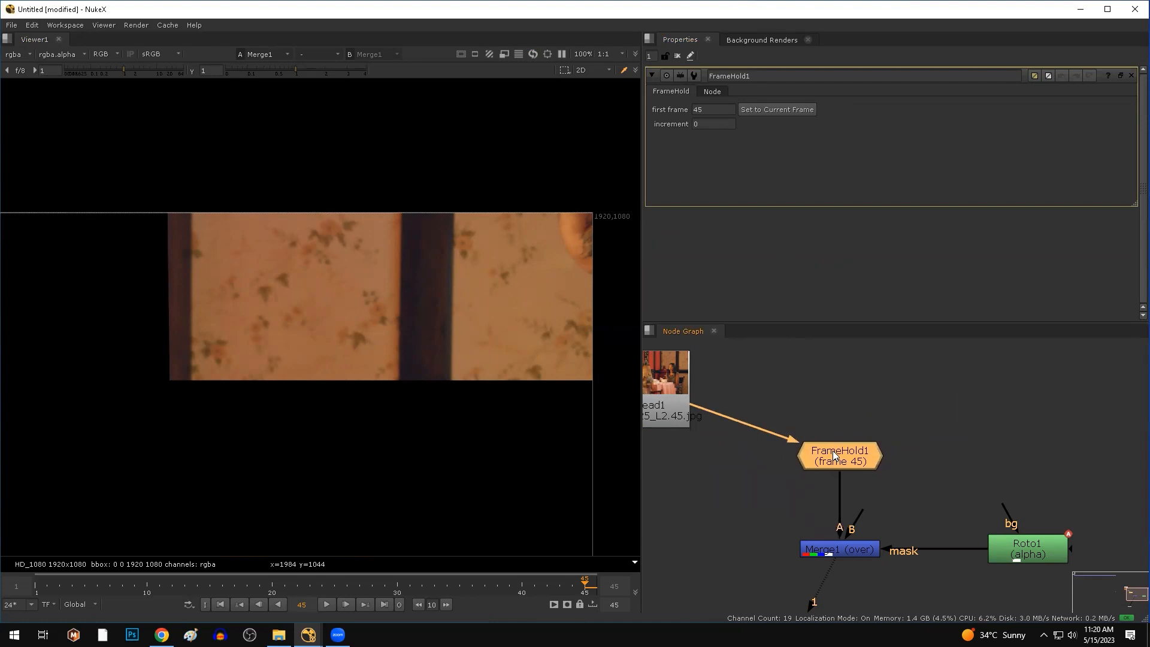
scroll(906, 479, down, 4)
middle_drag(906, 484, 840, 472)
drag(771, 407, 937, 529)
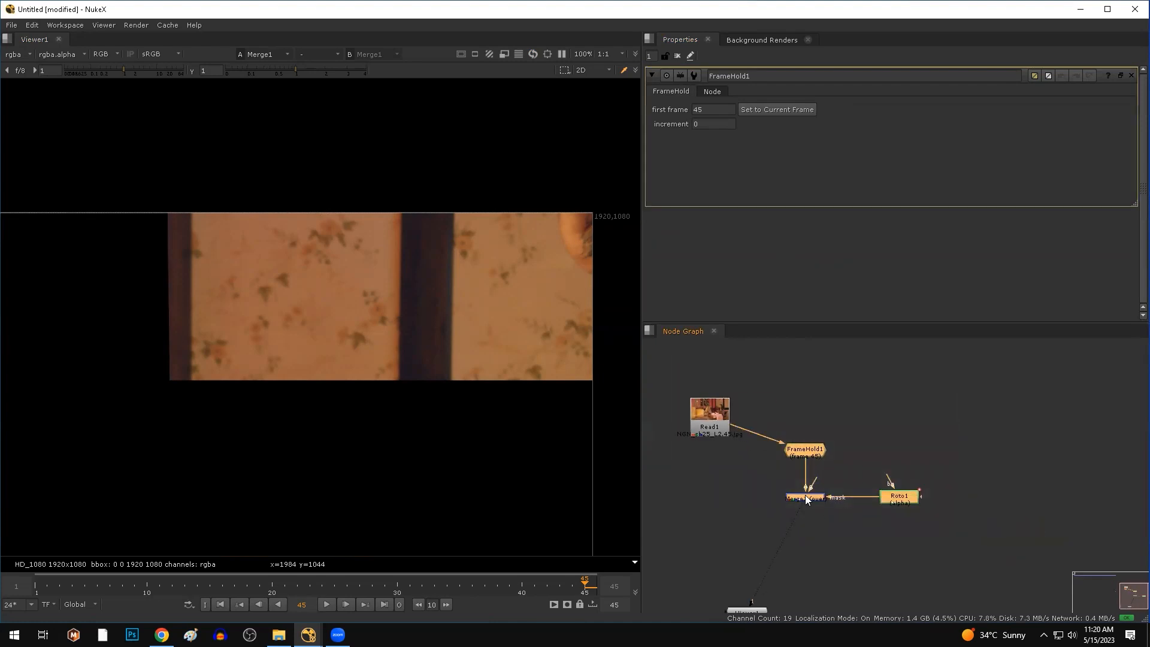
click(859, 517)
scroll(891, 494, up, 4)
drag(809, 331, 809, 241)
scroll(885, 370, up, 3)
click(891, 359)
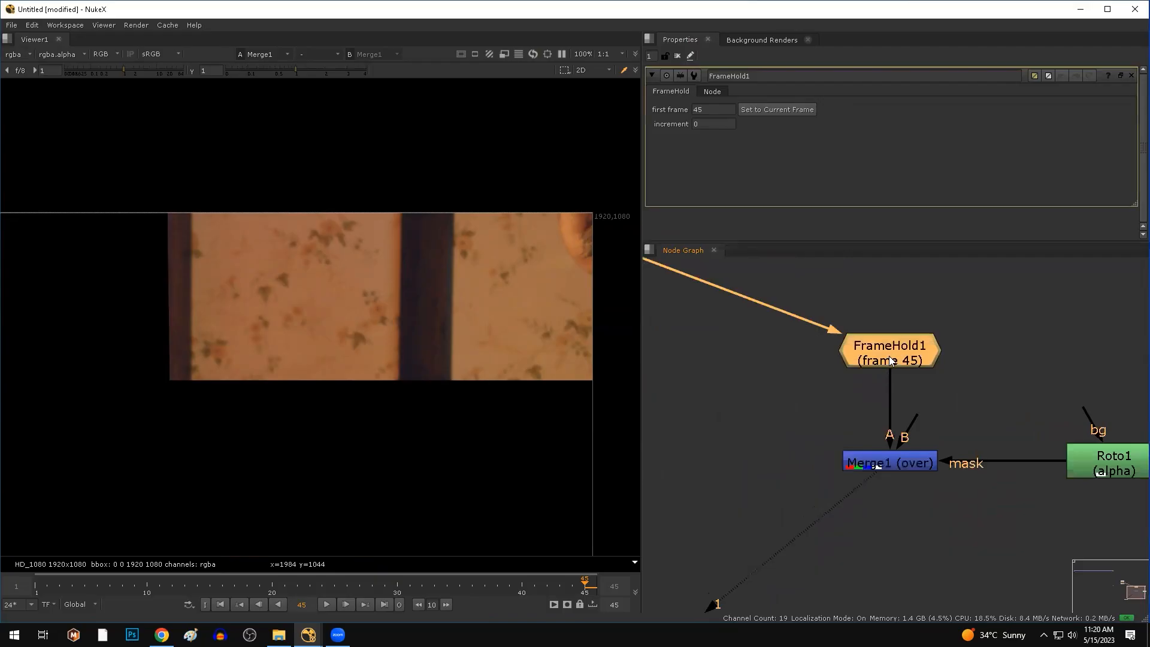
scroll(890, 359, down, 4)
View FrameHold1's held frame and play it back briefly.
key(1)
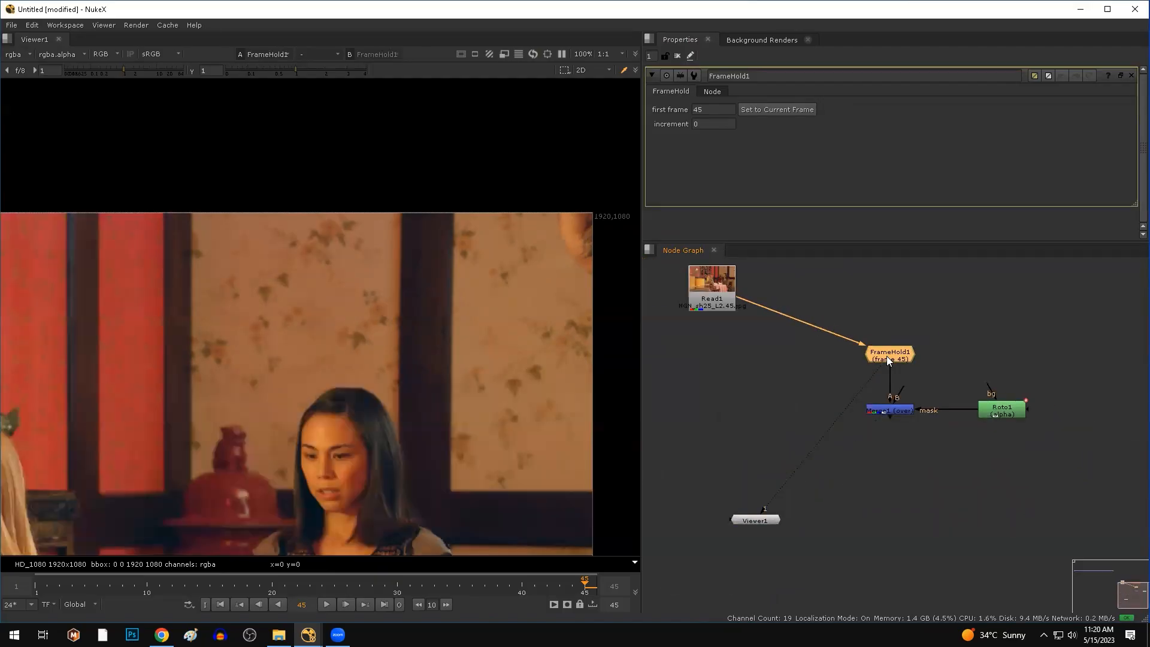
click(326, 604)
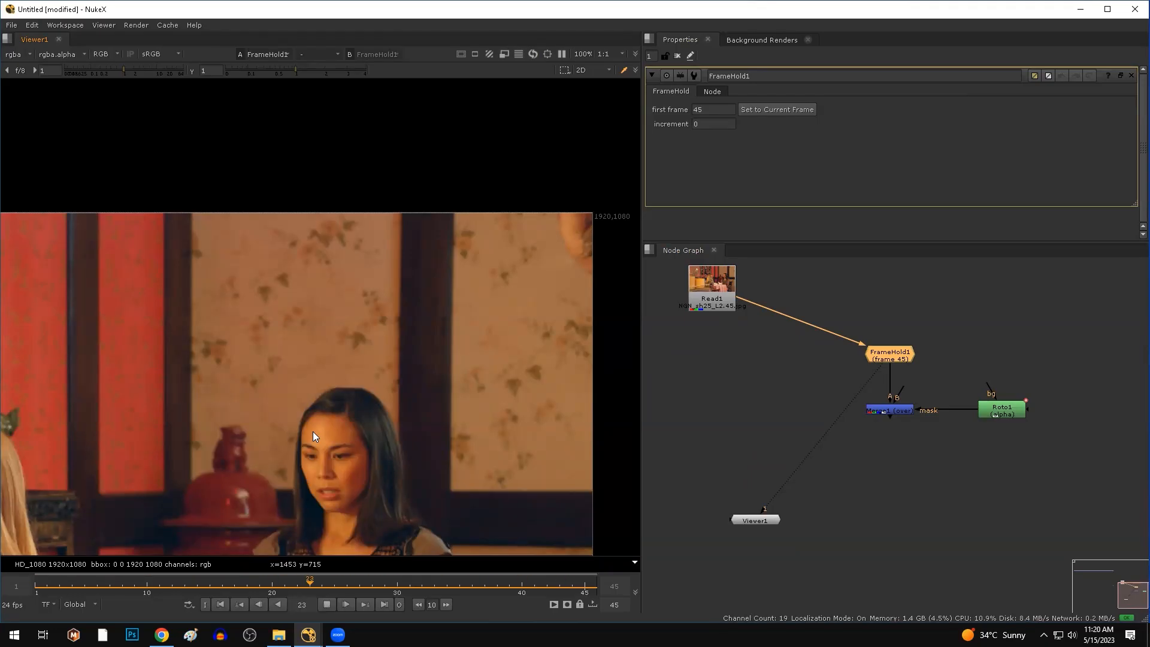
click(327, 605)
View the Merge1 masked patch and play it through, stopping at frame 20.
click(895, 438)
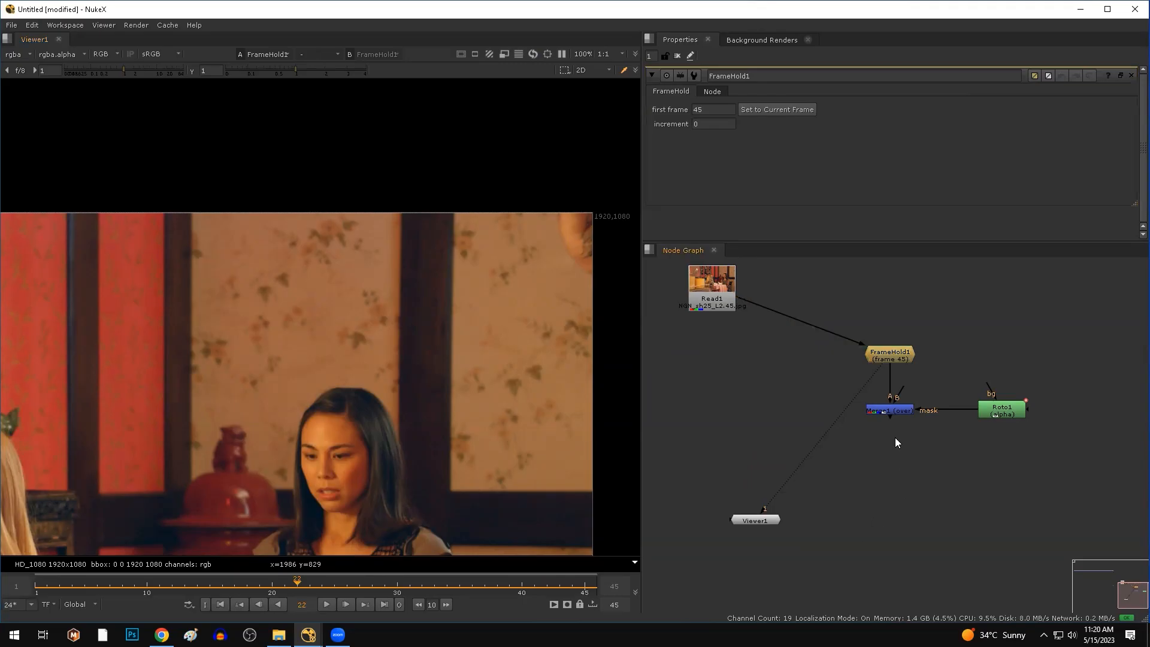
click(896, 410)
key(1)
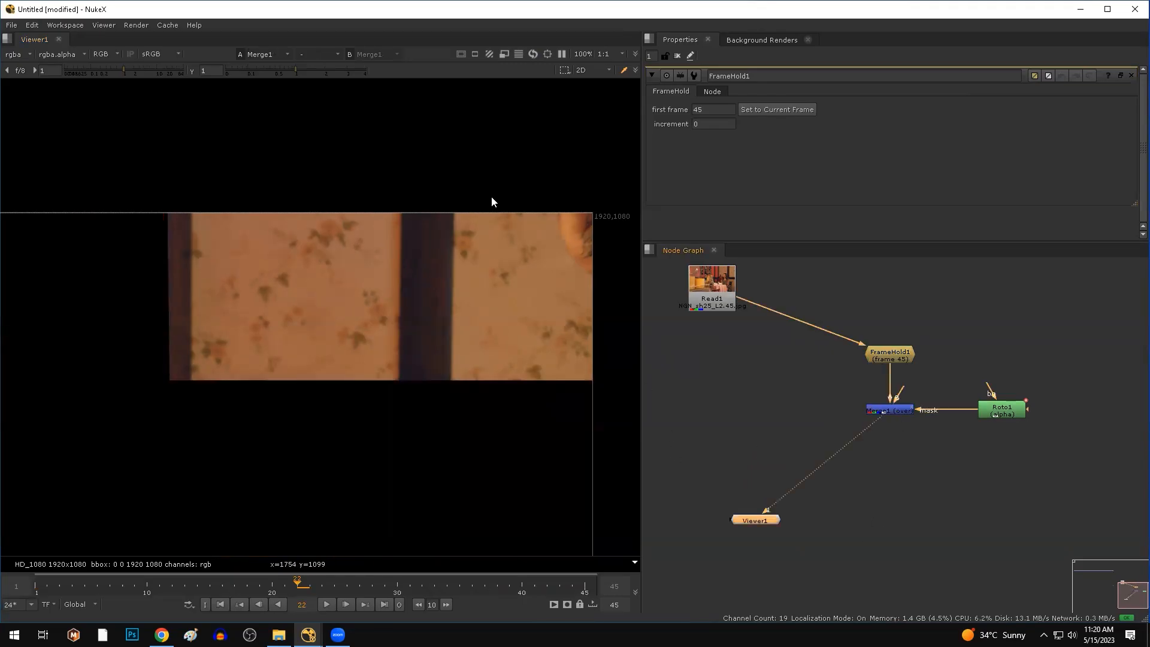
drag(473, 196, 580, 362)
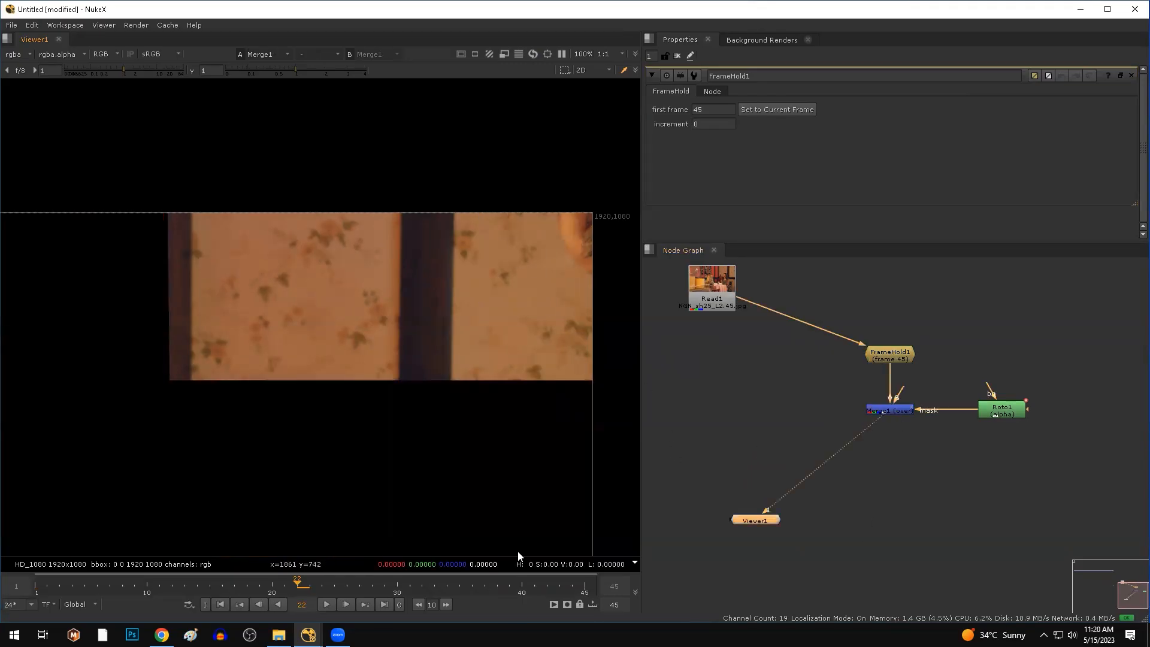
click(327, 605)
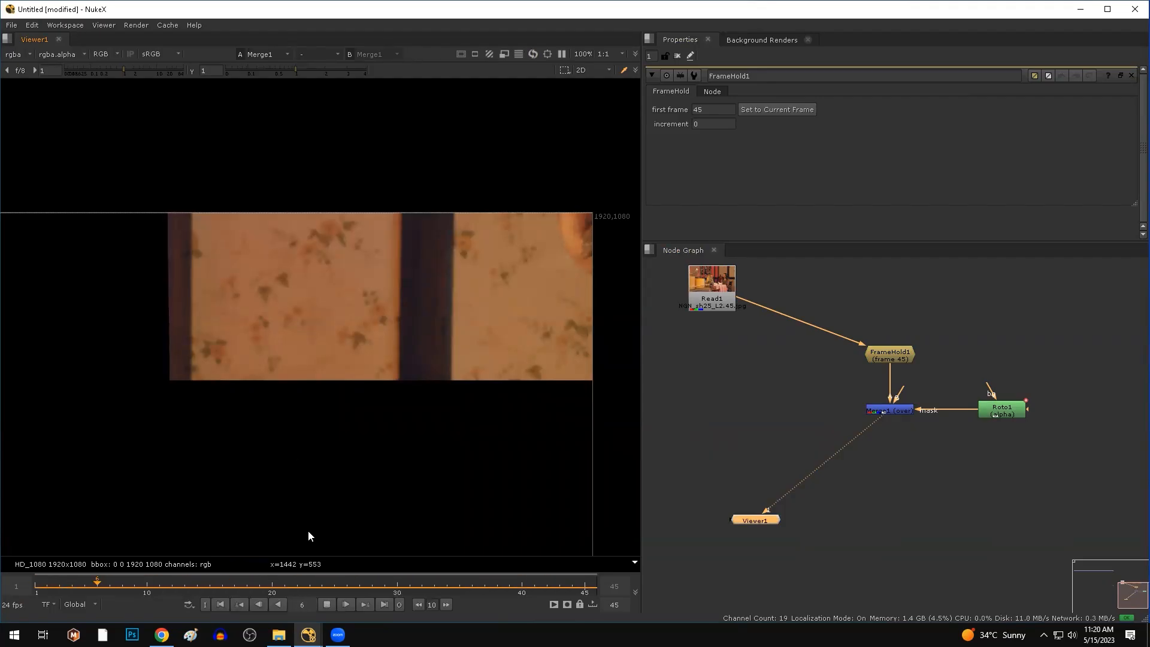
click(326, 605)
click(916, 546)
scroll(770, 526, down, 5)
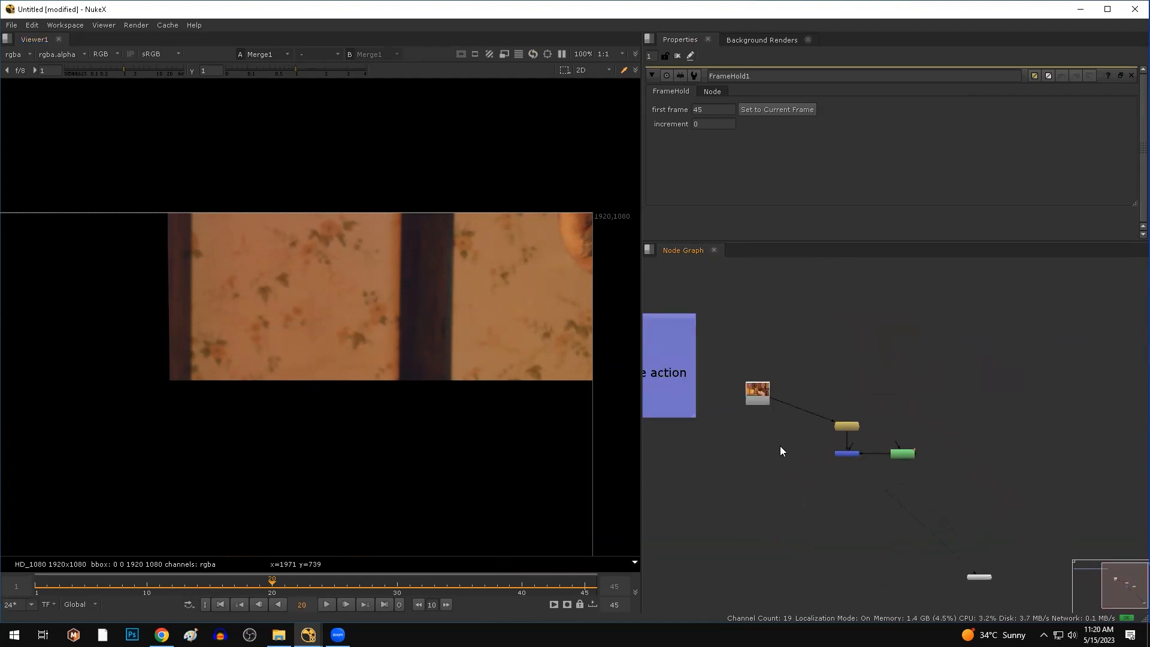
View the original Read1 footage in the viewer.
click(756, 384)
key(1)
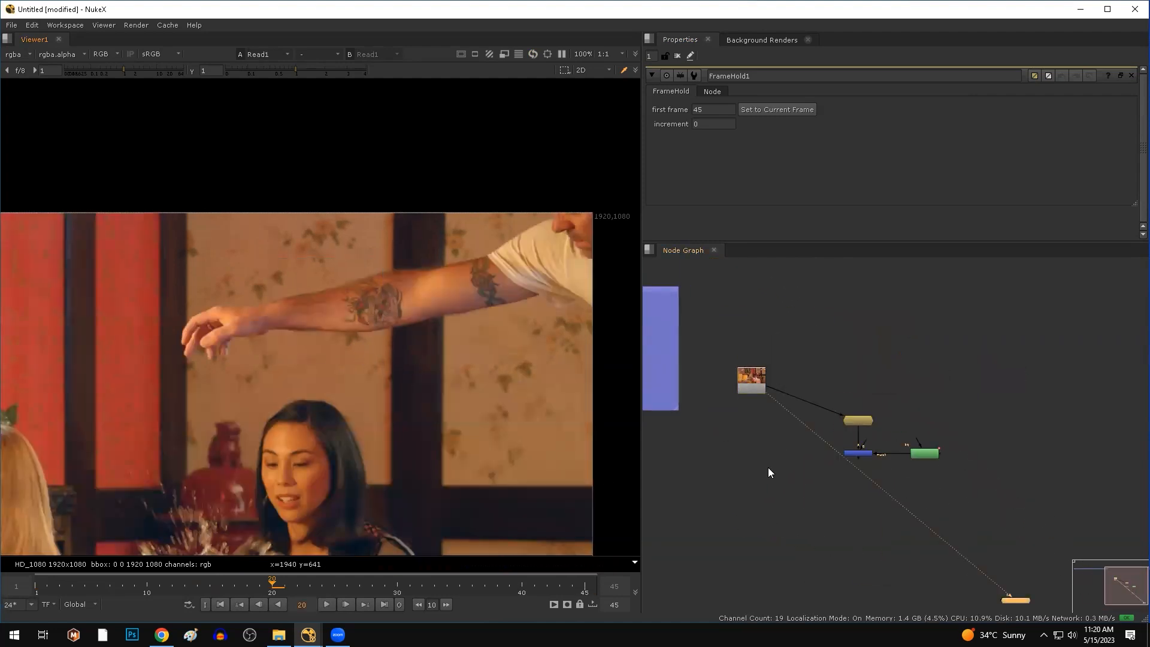
scroll(761, 469, up, 2)
Add Merge2 below Read1 with Read1 in its B input, and view Merge2.
key(m)
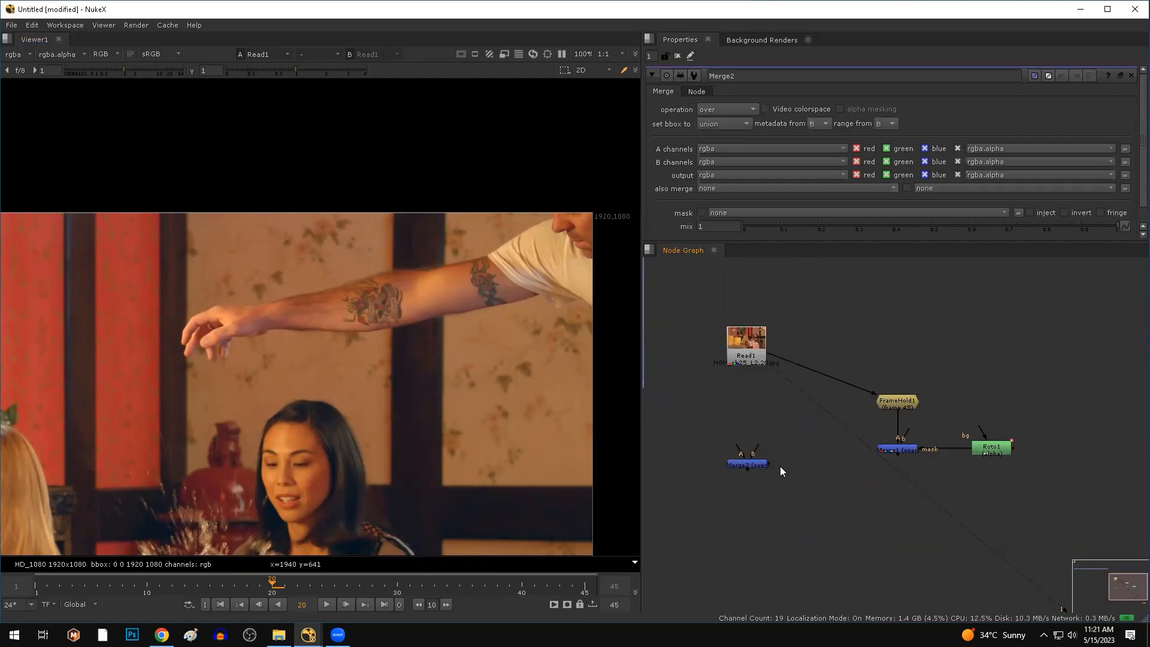
drag(760, 468, 746, 347)
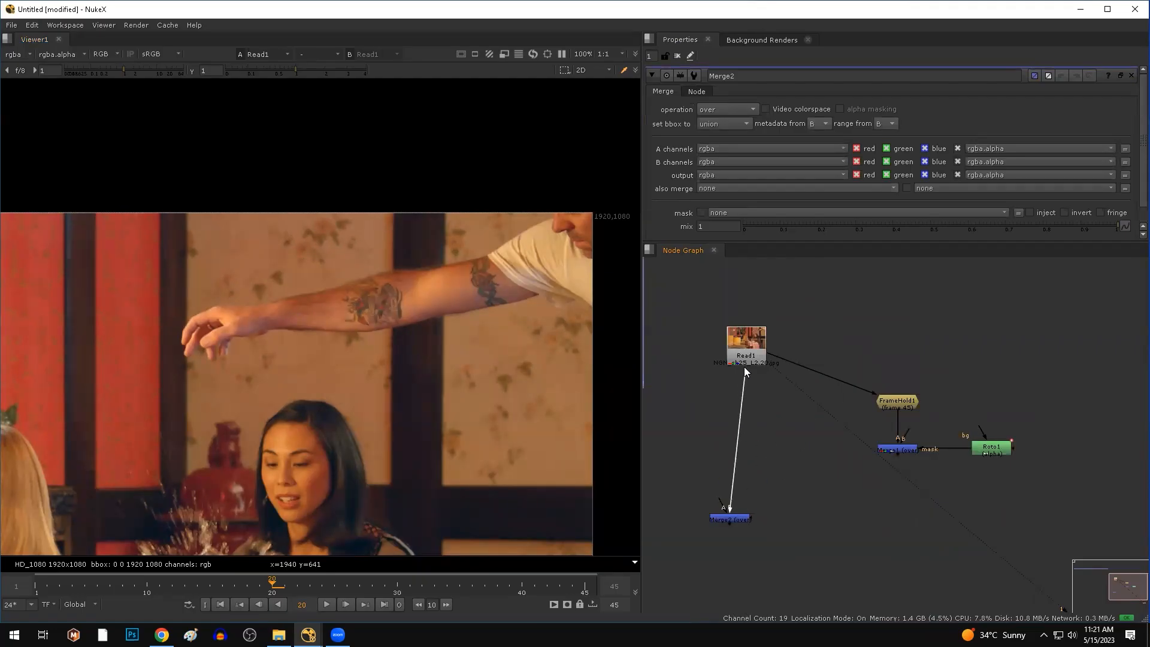
drag(737, 522, 897, 456)
click(764, 502)
click(738, 531)
key(1)
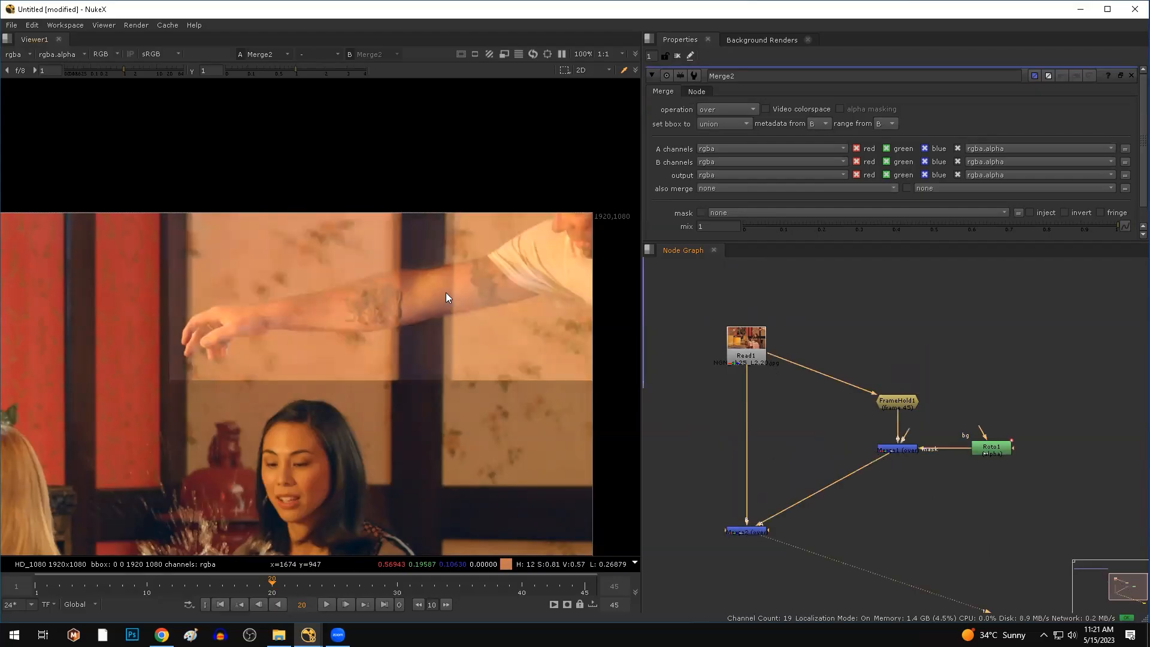
Inspect the Merge2 result in the viewer, then select the Read1 plate.
drag(216, 228, 375, 337)
drag(241, 252, 448, 376)
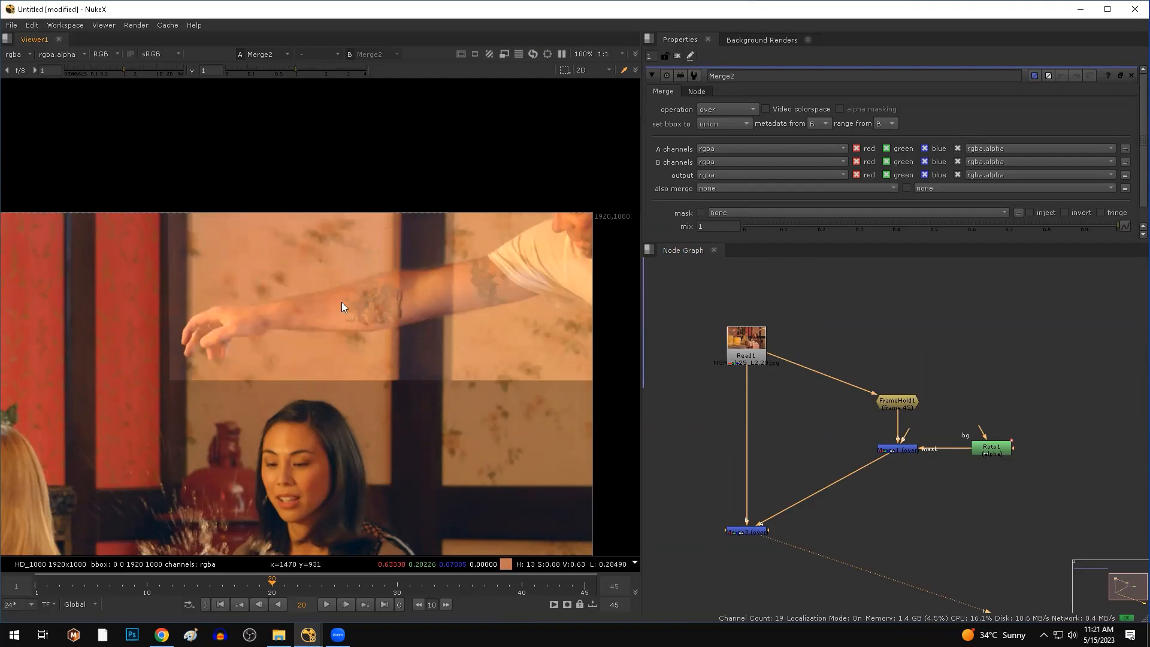
drag(300, 260, 463, 378)
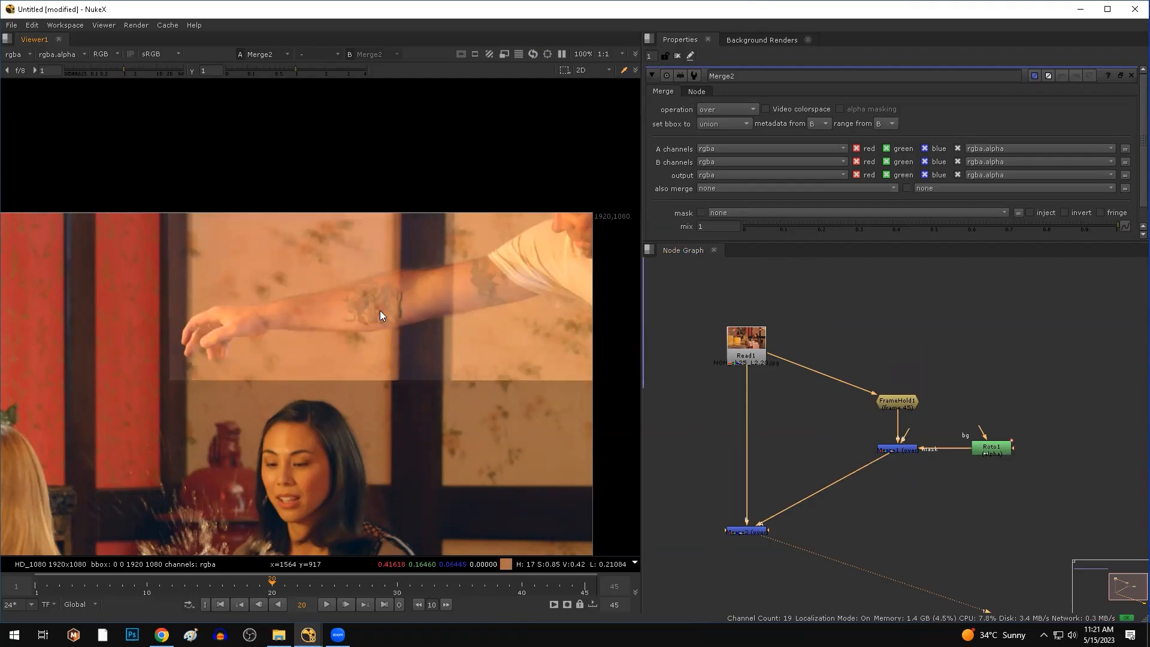
click(756, 351)
View Read1 and check its red, green, blue and alpha channels in turn.
key(1)
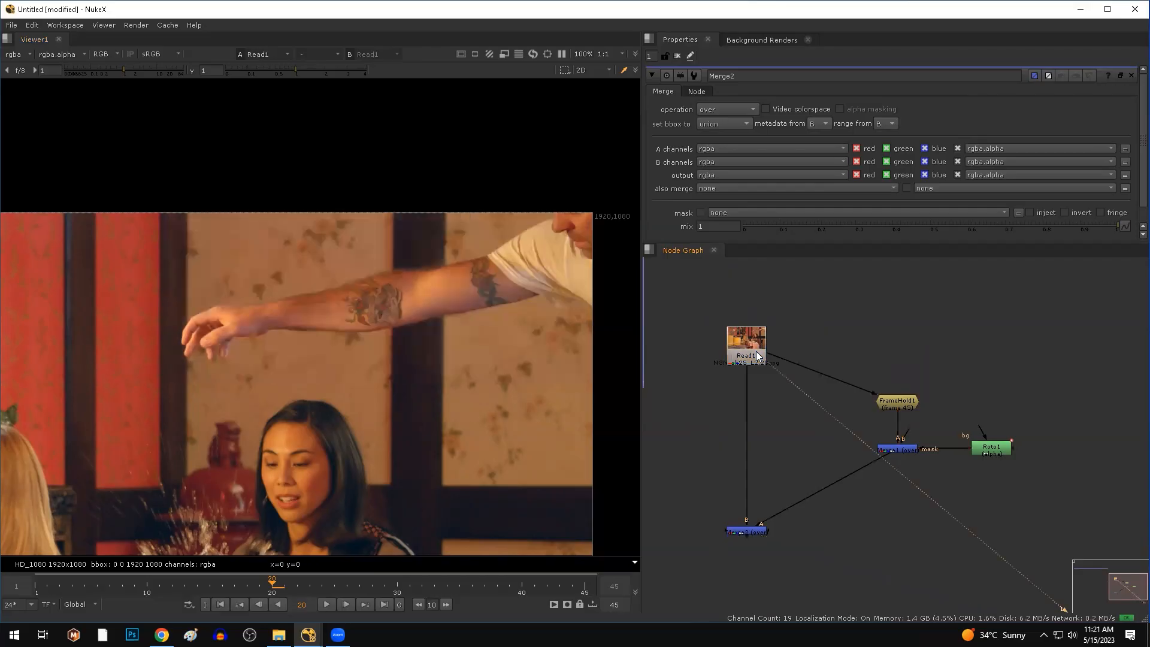
key(r)
key(g)
key(b)
key(a)
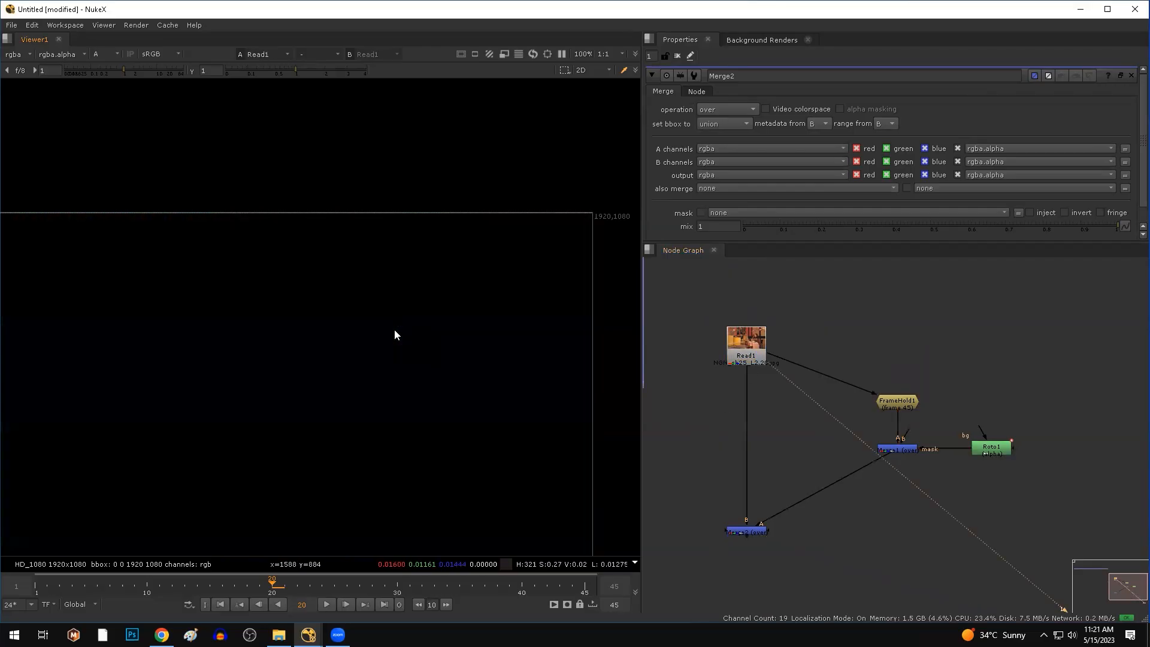
key(a)
key(a)
key(a)
key(a)
key(a)
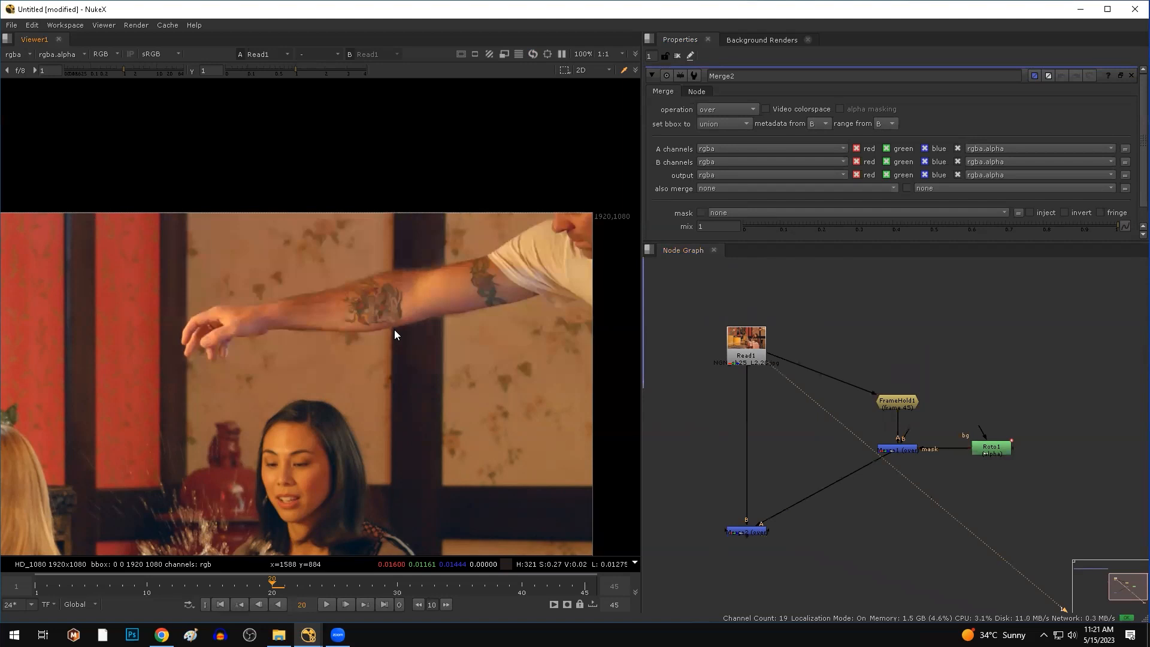
key(a)
key(a)
key(a)
key(a)
key(a)
key(a)
key(a)
key(a)
key(a)
key(a)
key(a)
key(a)
key(a)
key(a)
key(a)
key(a)
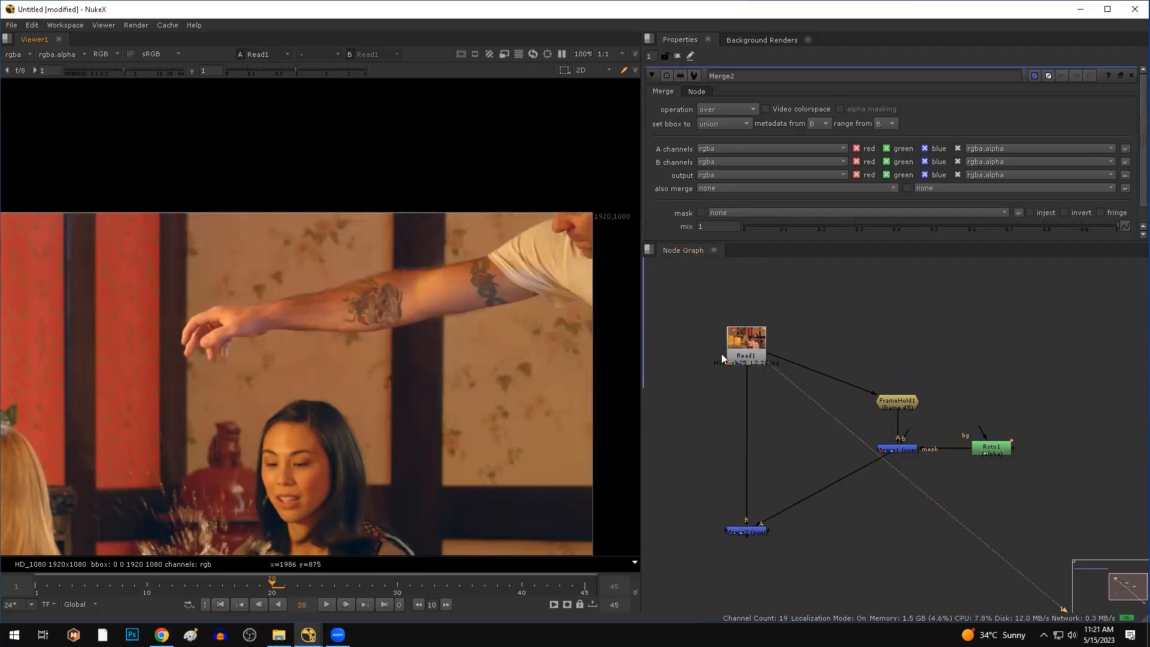
Enable Auto Alpha in Read1's properties, then switch to Chrome.
double_click(753, 355)
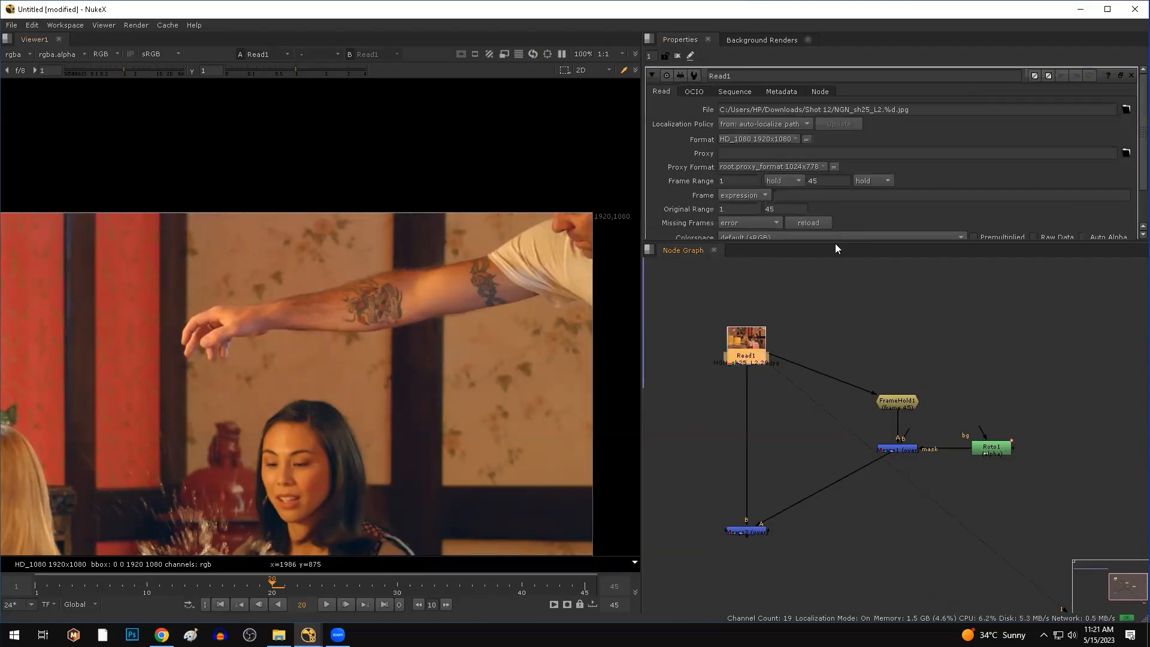
drag(836, 243, 857, 330)
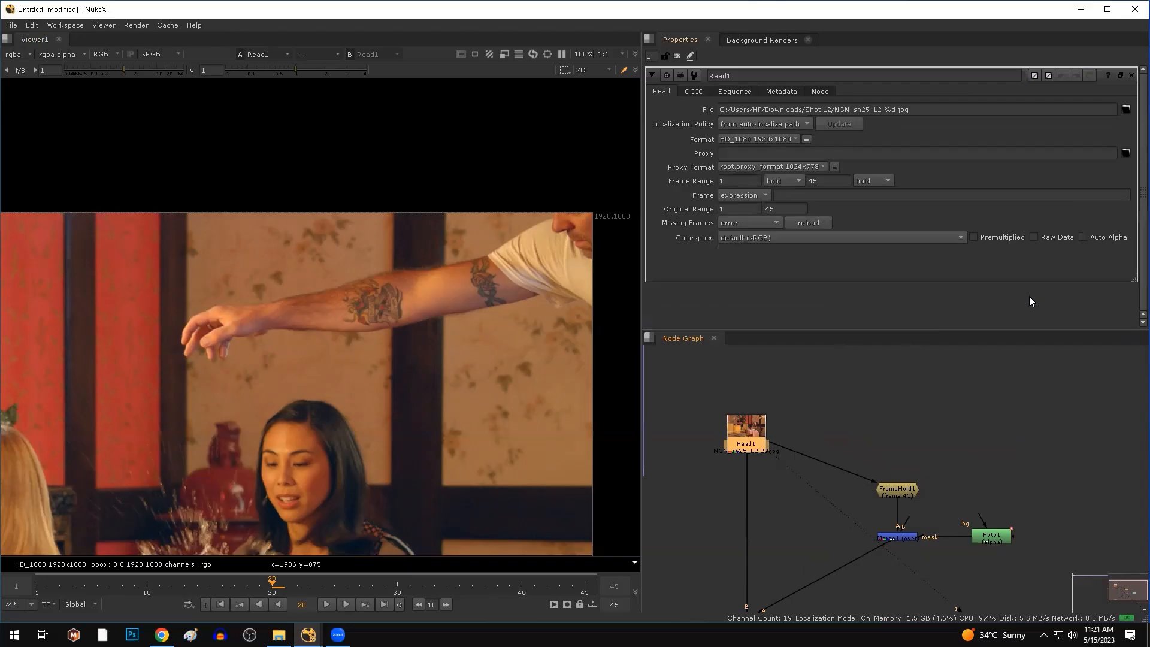
click(1100, 236)
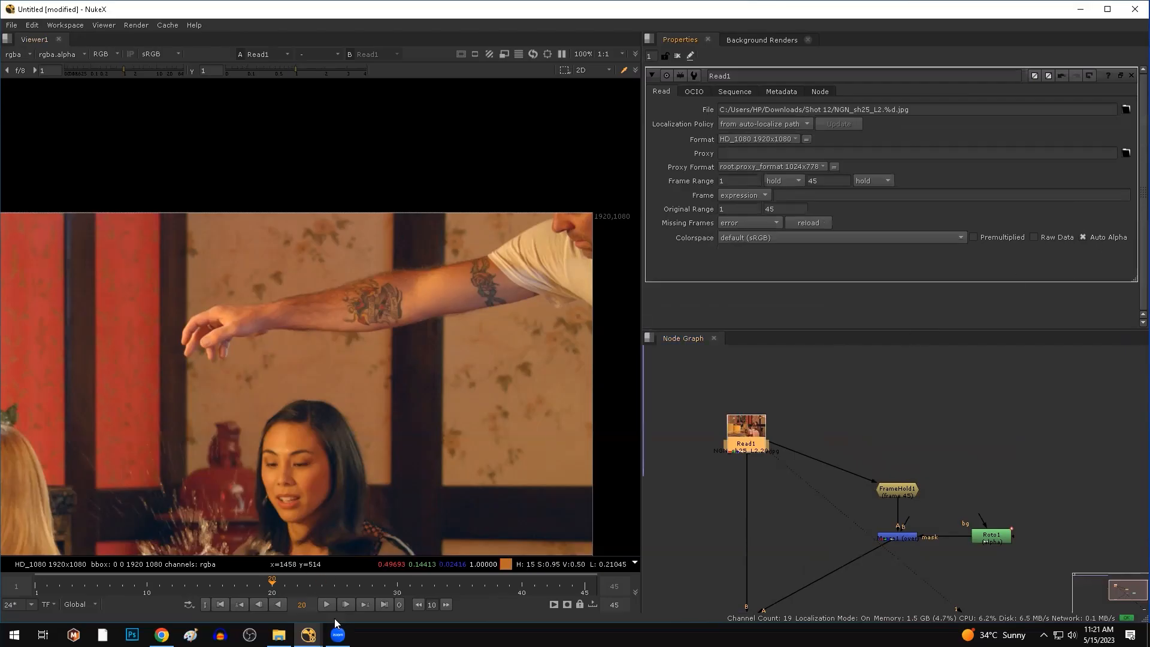
click(784, 523)
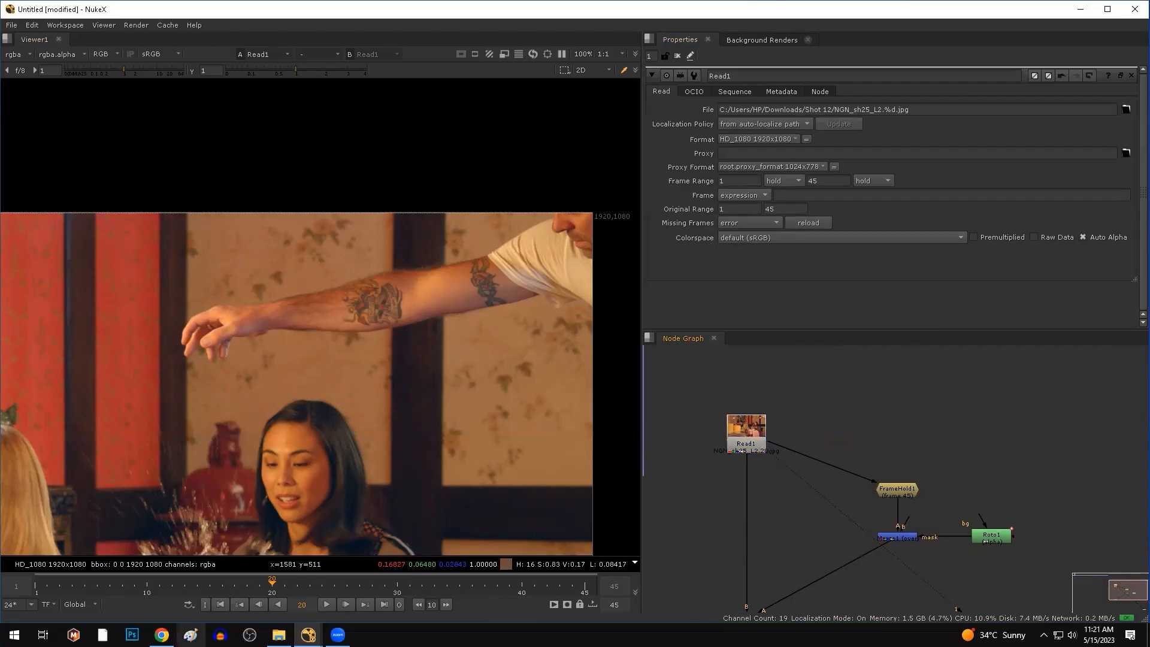
click(162, 635)
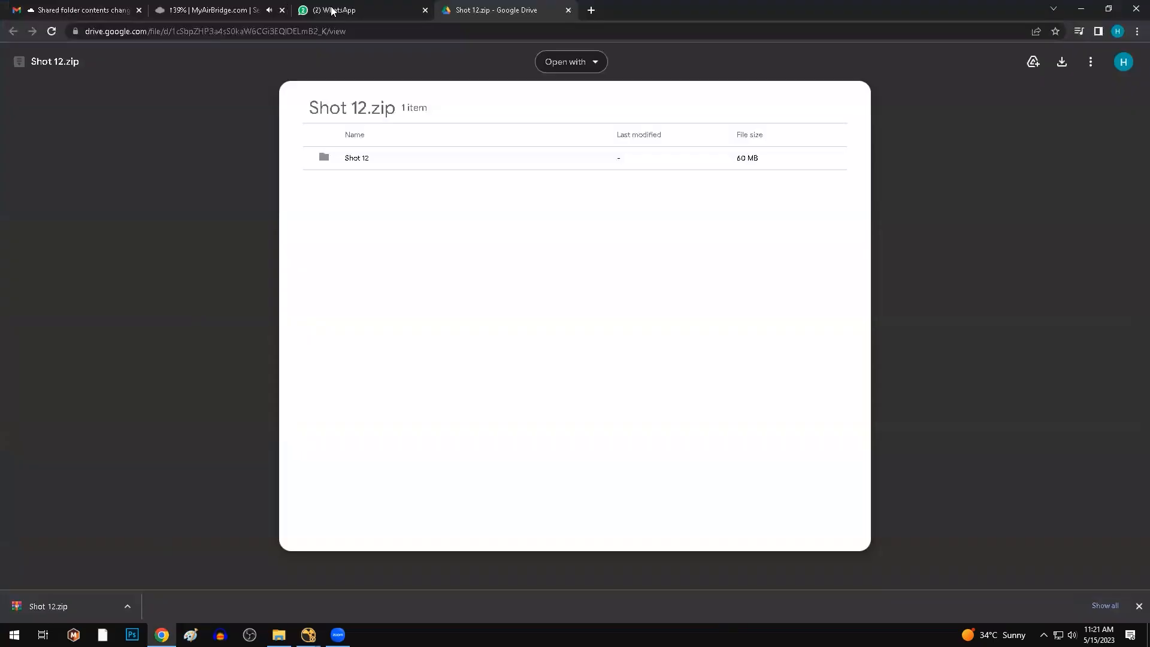
Open the student's WhatsApp chat and write a reply.
click(331, 10)
click(230, 206)
click(491, 559)
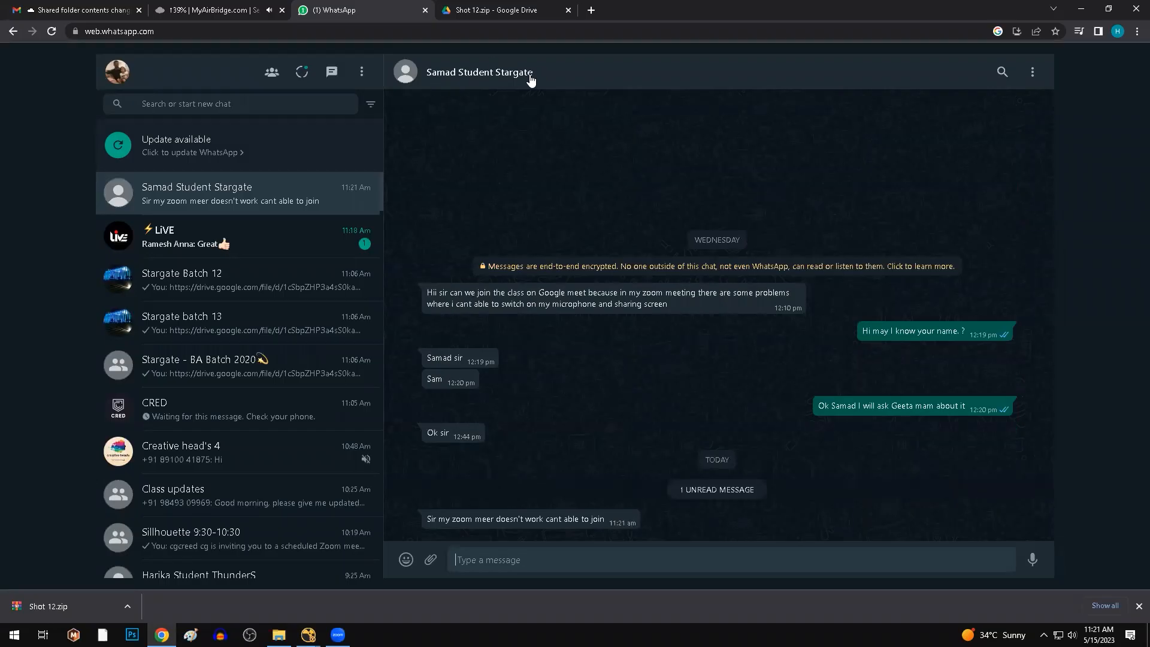
Return to the Shot 12.zip Drive page, then minimize Chrome to get back to NukeX.
click(525, 12)
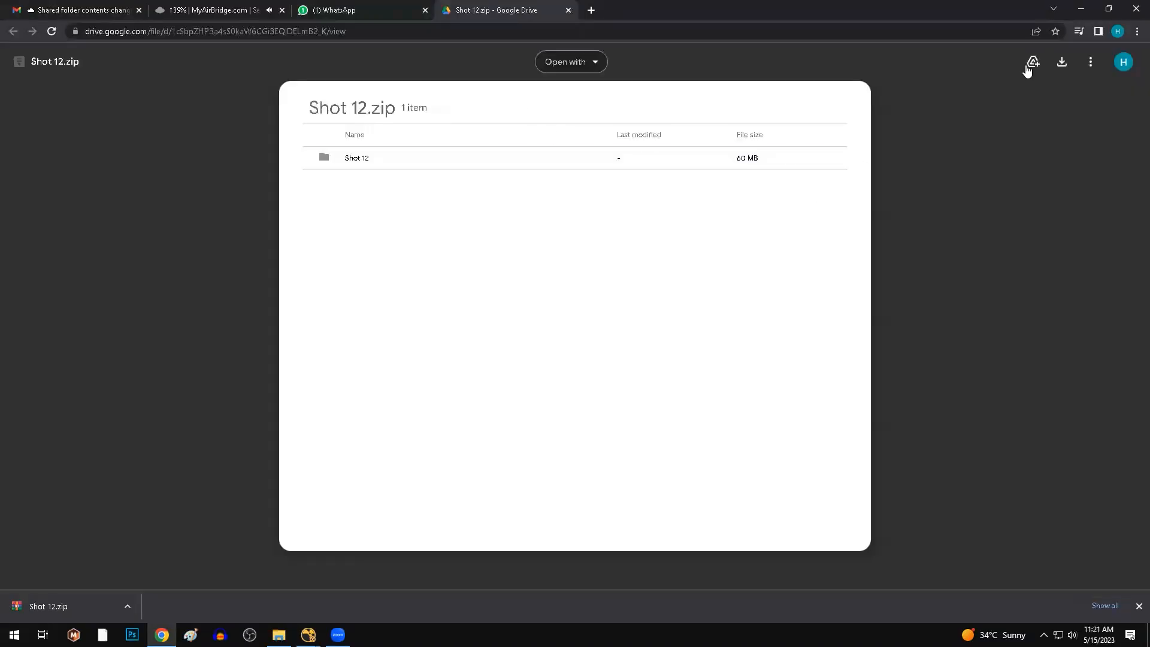
click(1080, 10)
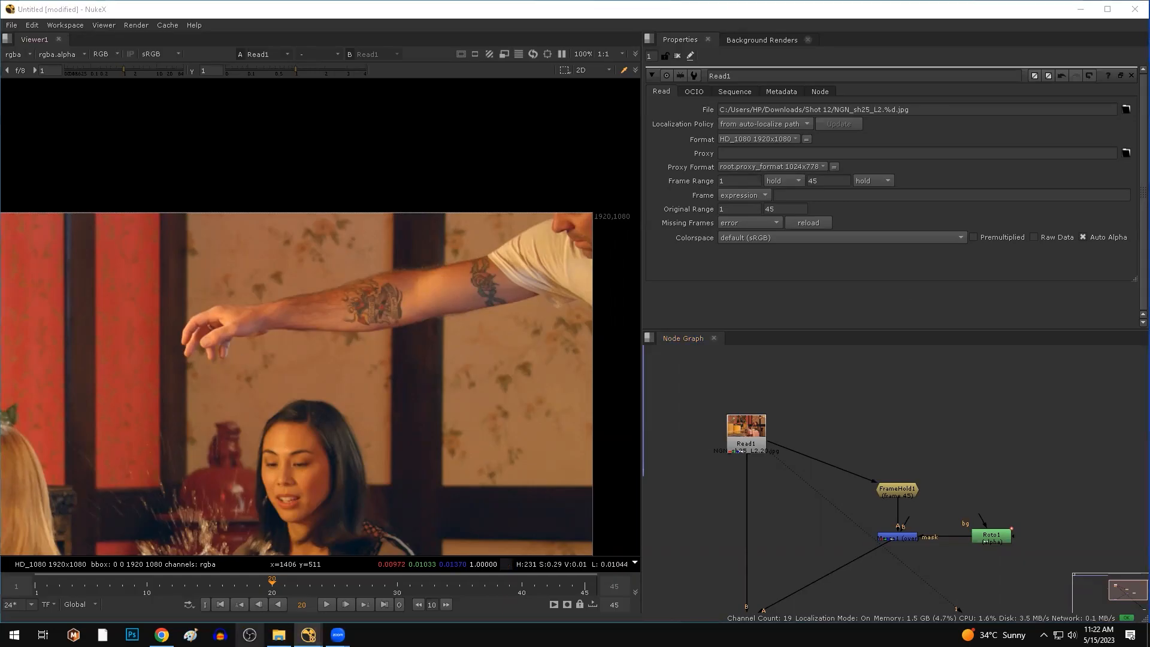
click(161, 635)
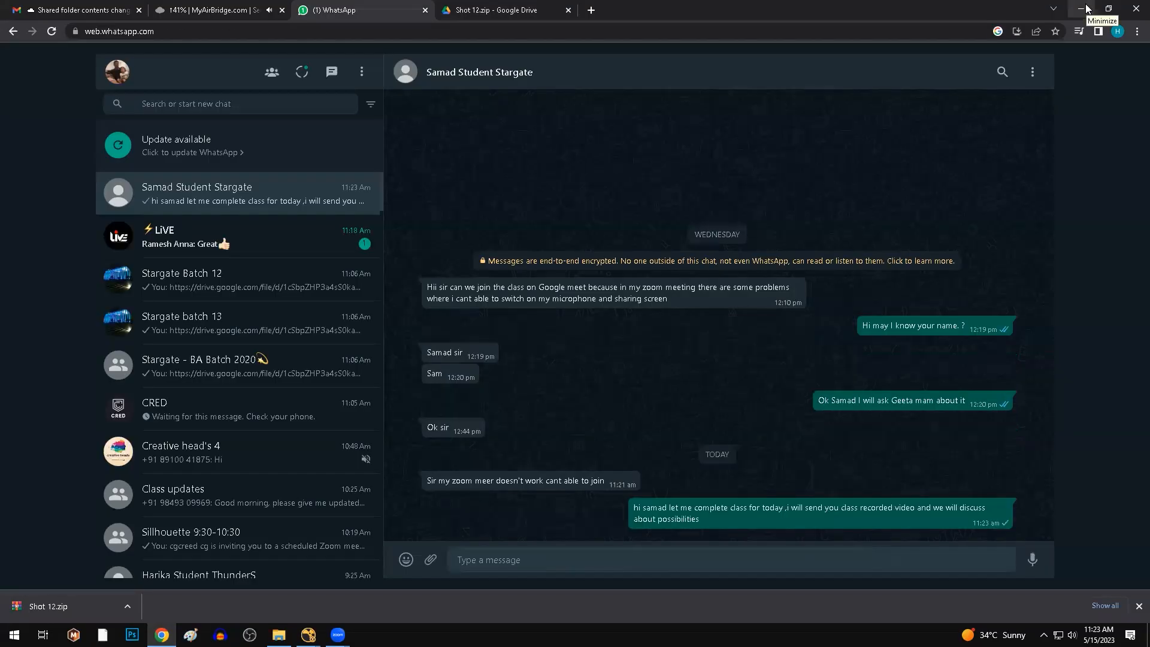
click(1086, 8)
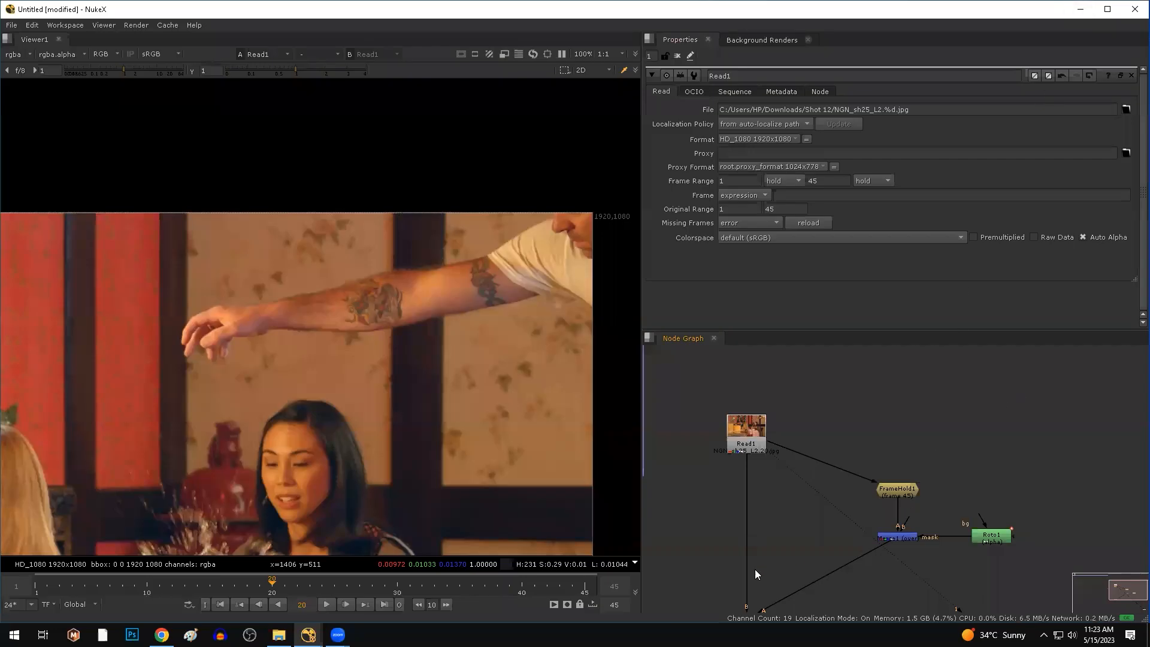
View Merge2 and toggle between it and the original plate on viewer inputs 1 and 2.
middle_drag(772, 526, 811, 493)
click(773, 412)
key(1)
drag(829, 531, 720, 611)
key(2)
key(1)
key(2)
key(1)
key(2)
Compare the wallpaper patch against the original plate at frame 45.
click(586, 587)
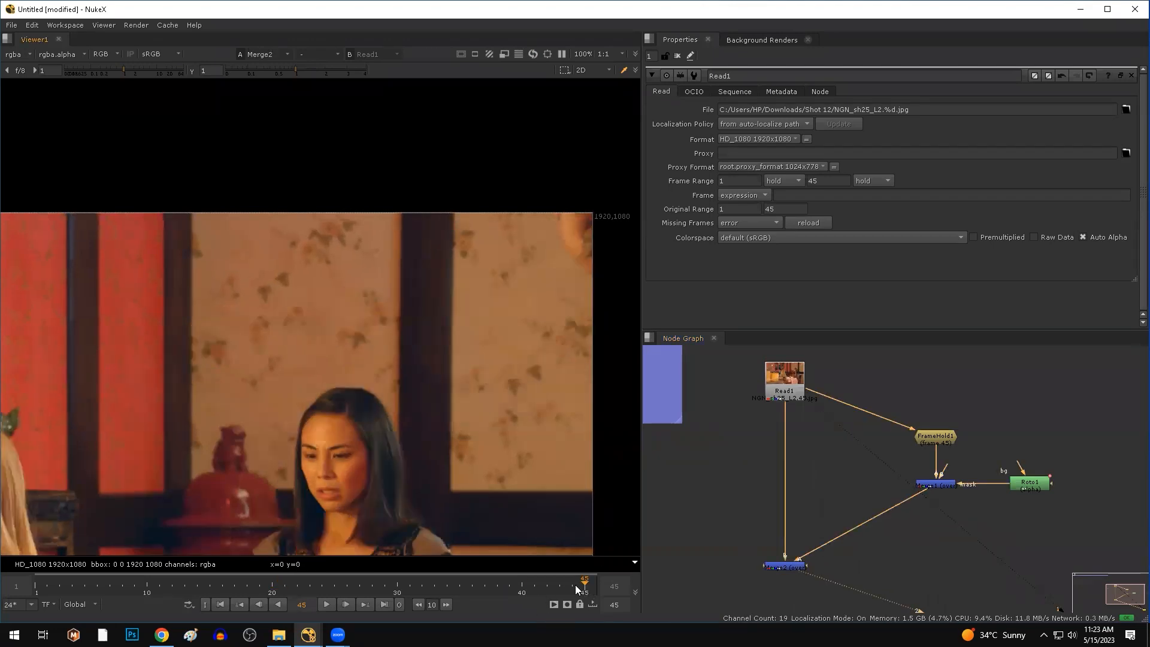
drag(307, 242, 475, 416)
key(1)
key(2)
key(1)
key(2)
key(1)
key(2)
Move back through frames 38 and 14, then play Merge2 and stop at frame 9.
key(Left)
key(Left)
key(Left)
key(Left)
key(Left)
key(Left)
key(Left)
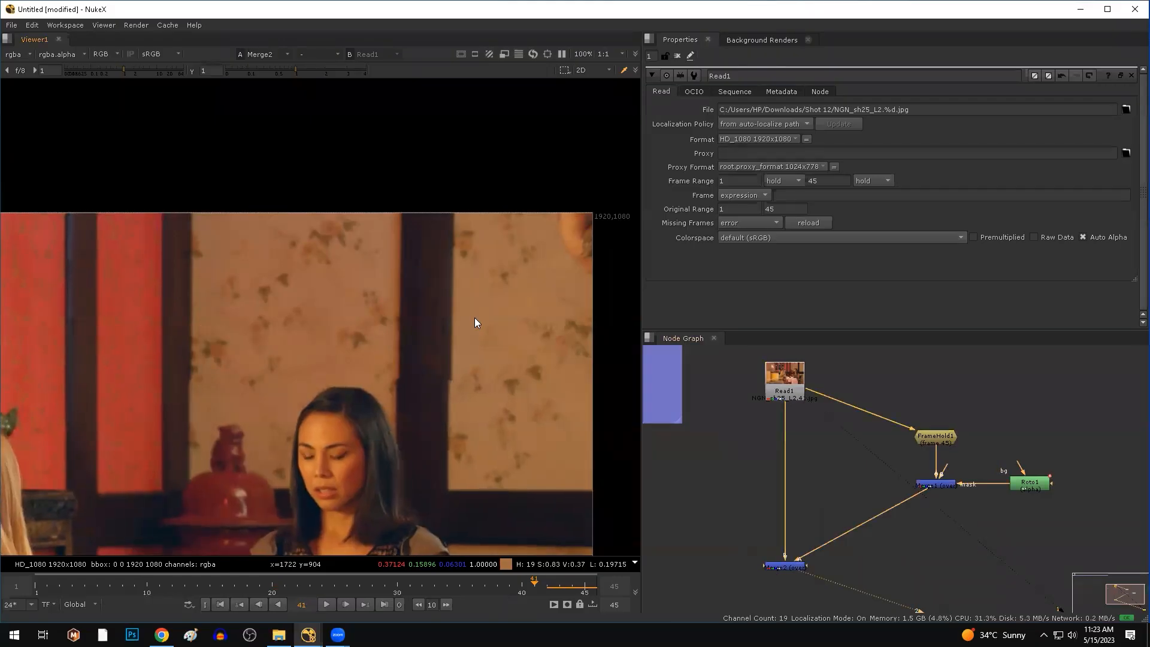
drag(512, 417, 181, 498)
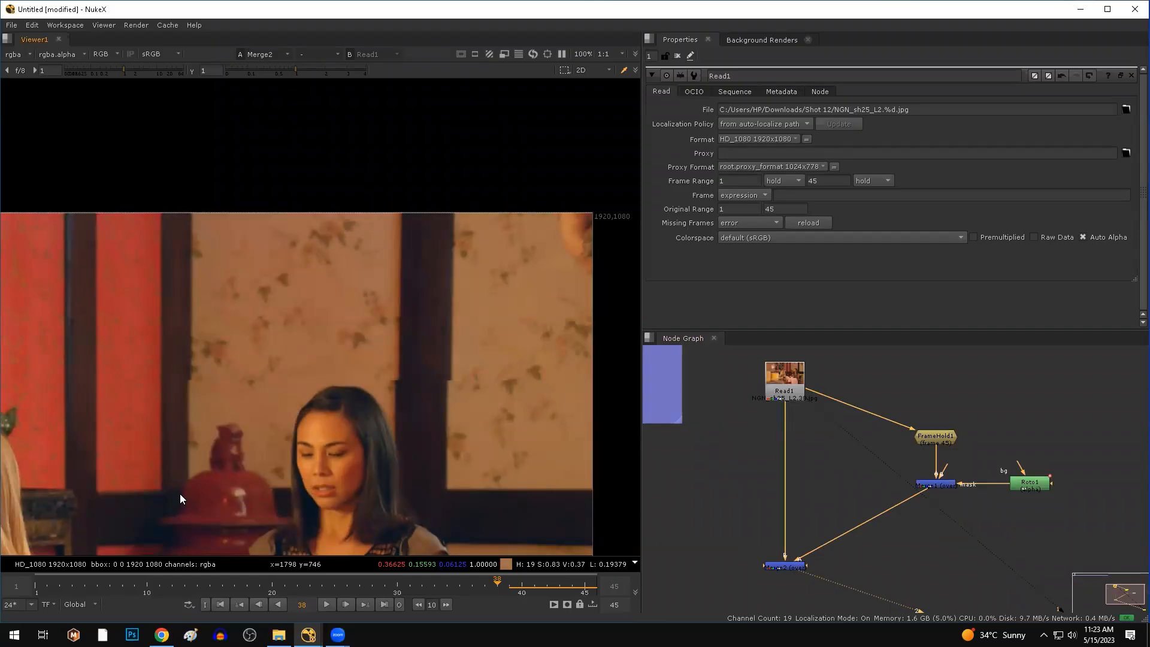
drag(497, 586, 134, 595)
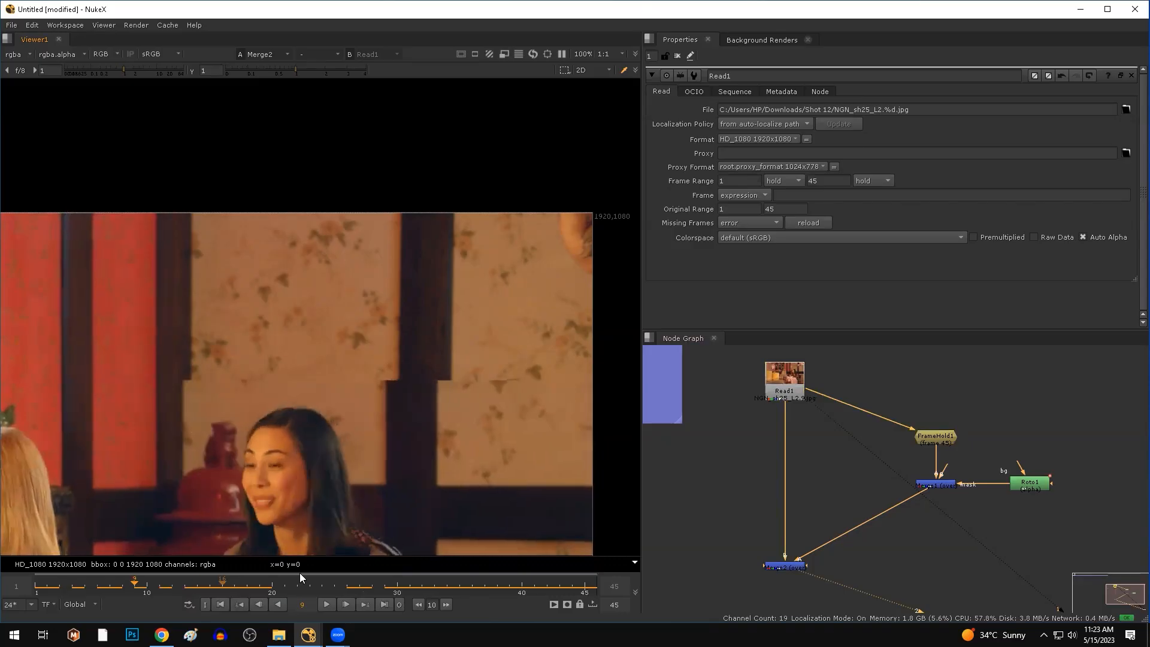
drag(203, 191, 512, 369)
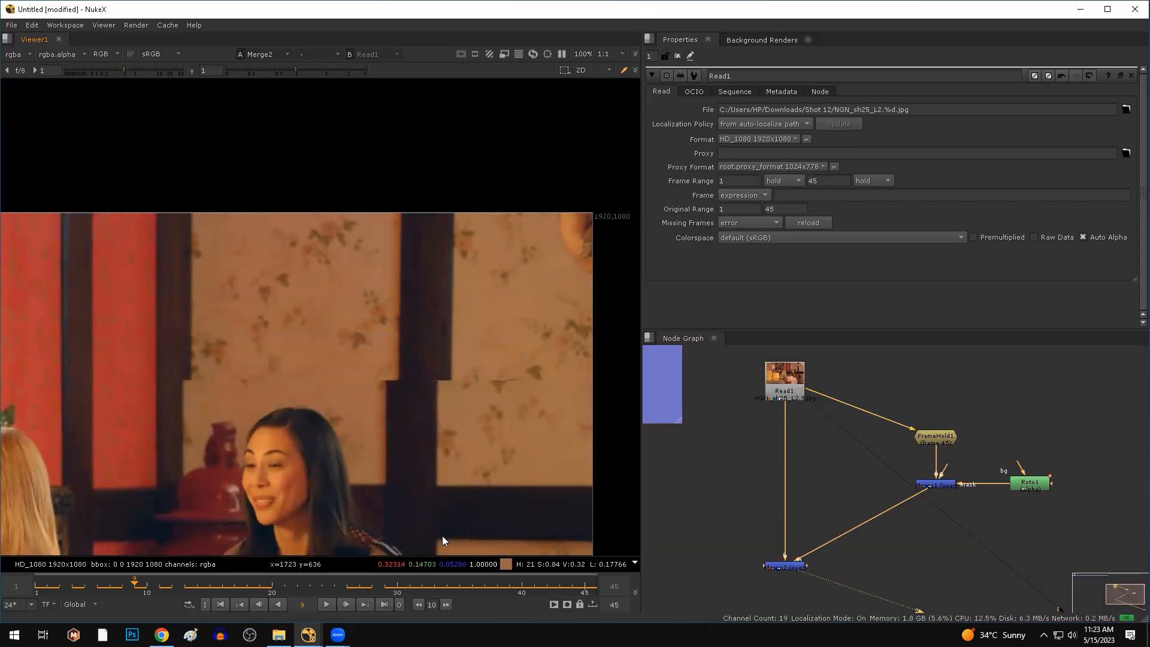
click(329, 604)
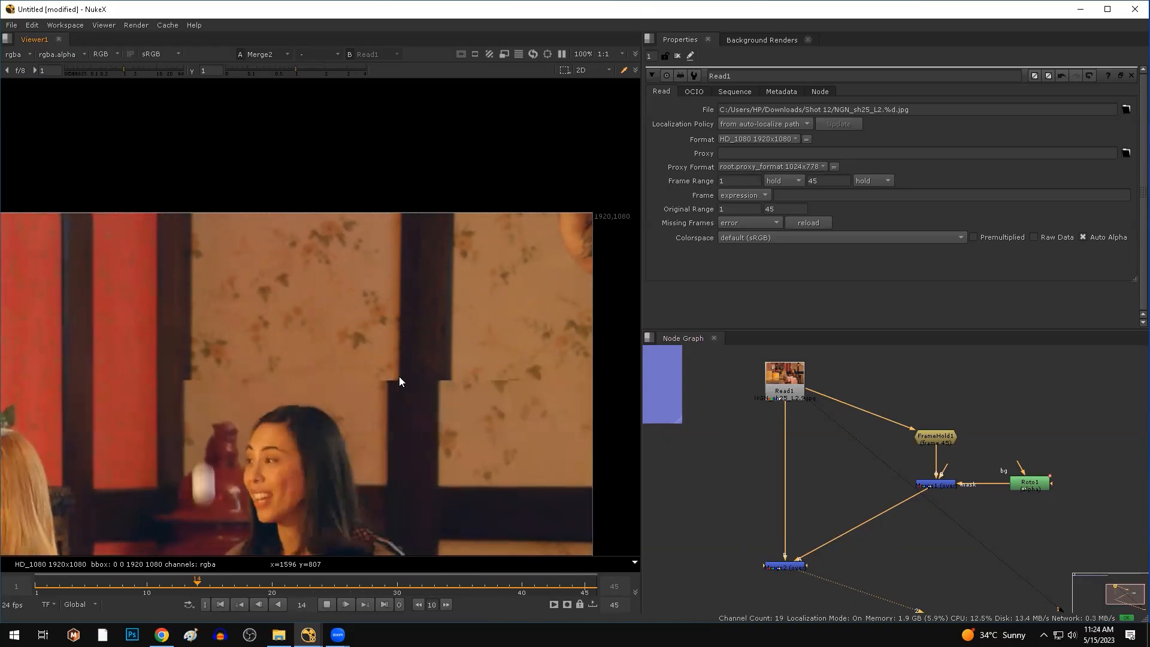
click(328, 604)
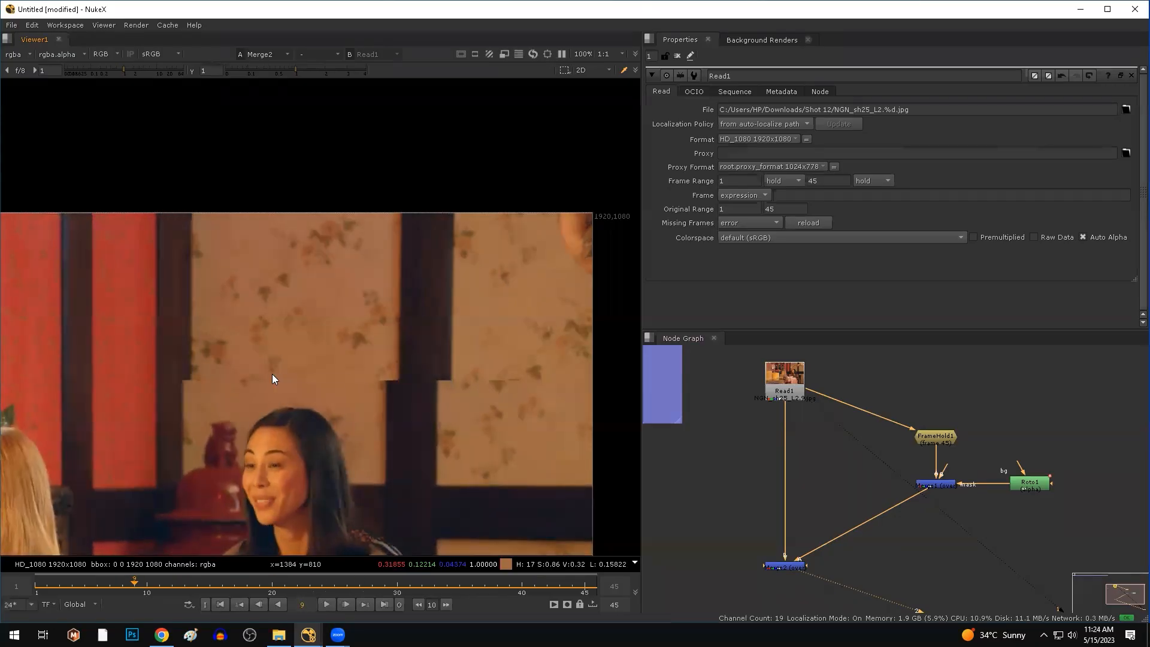
Play the Read1 plate, marking the clean wallpaper area and the region the arm sweeps across.
key(1)
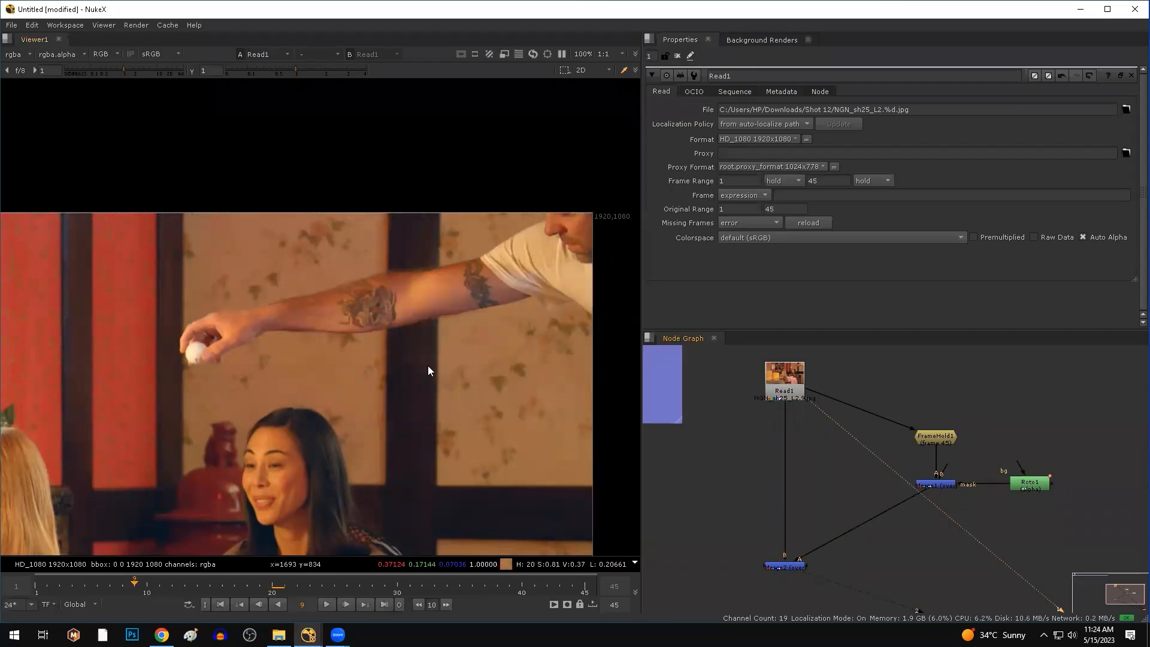
click(325, 603)
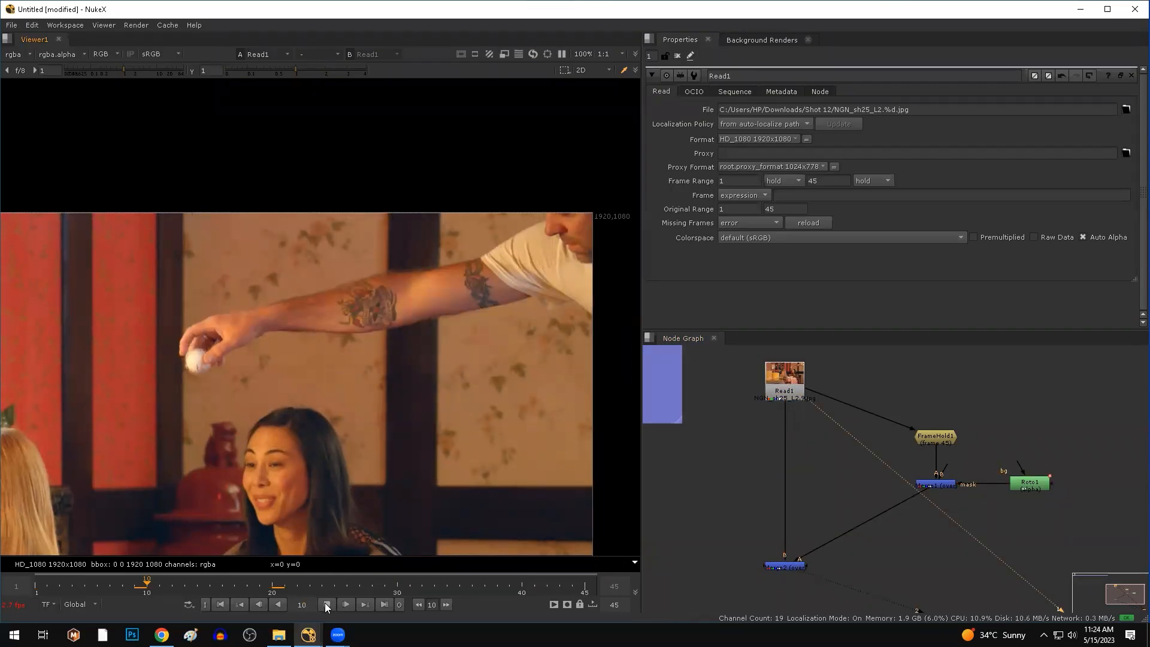
ctrl+shift+drag(548, 357, 440, 467)
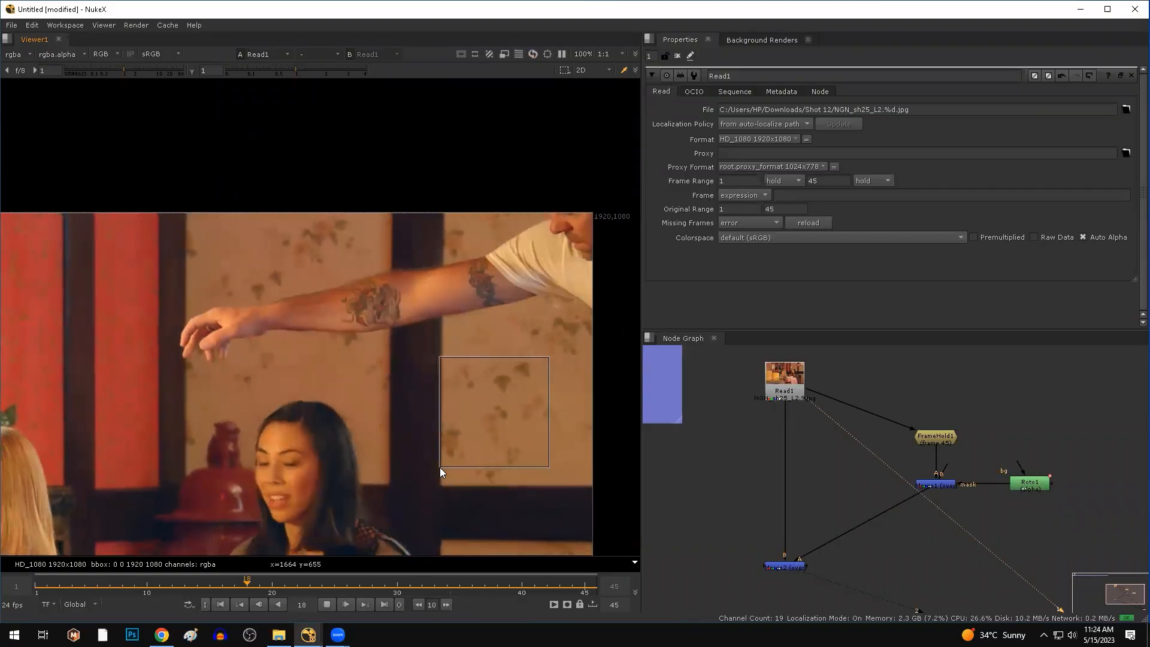
drag(439, 467, 446, 469)
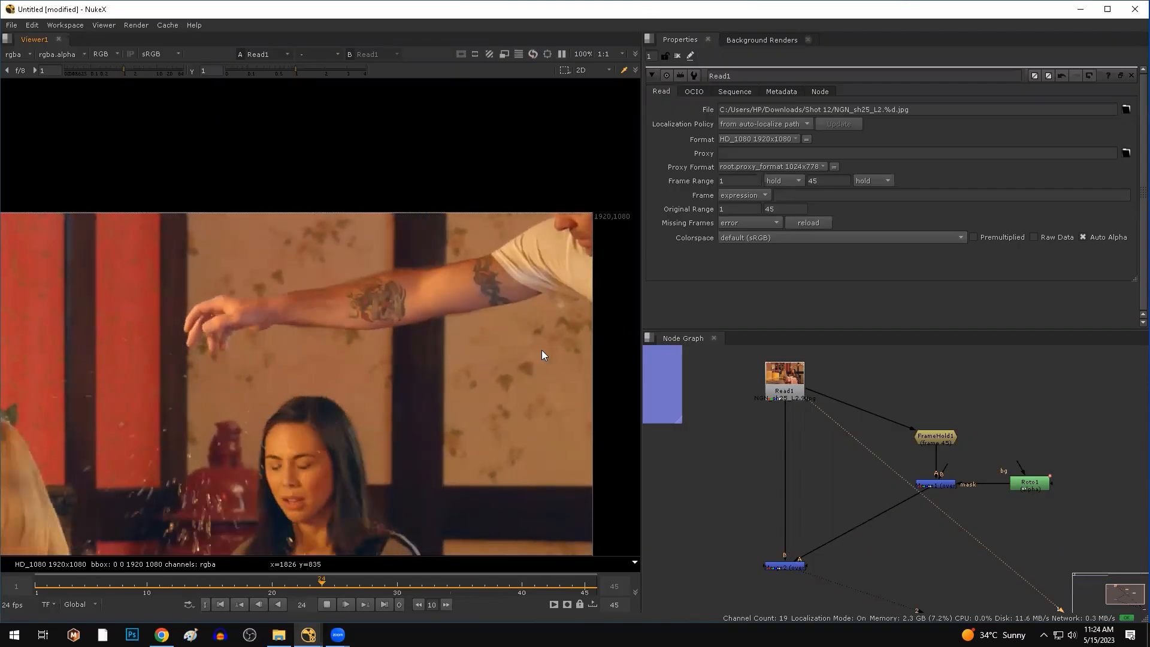
click(326, 605)
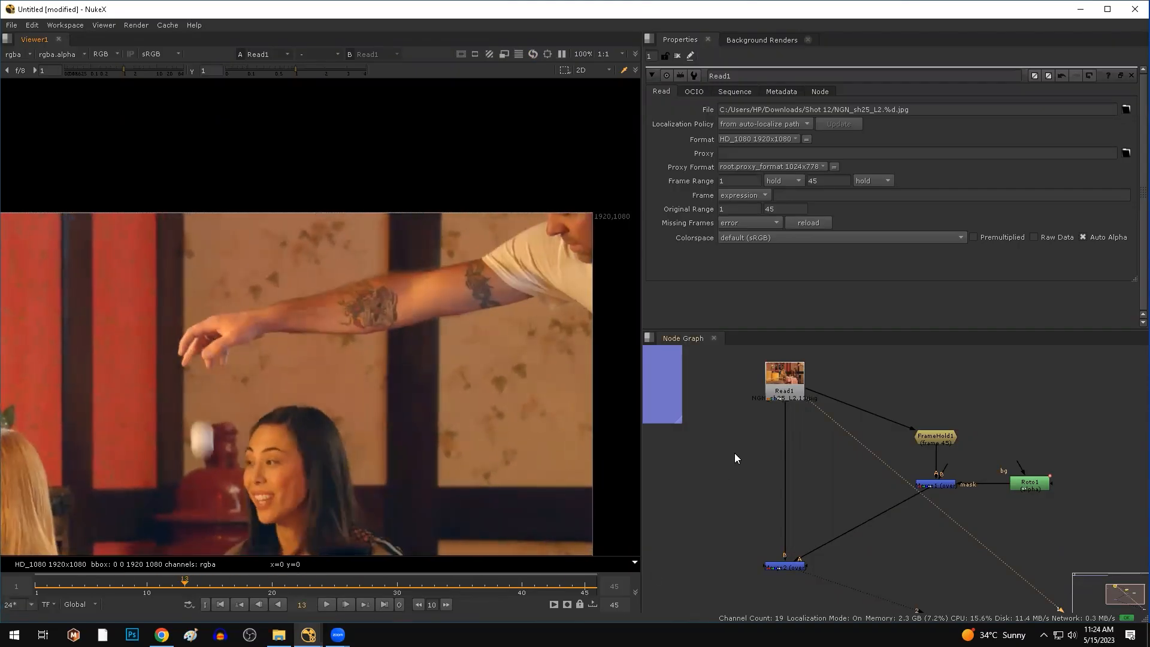
middle_drag(735, 453, 740, 476)
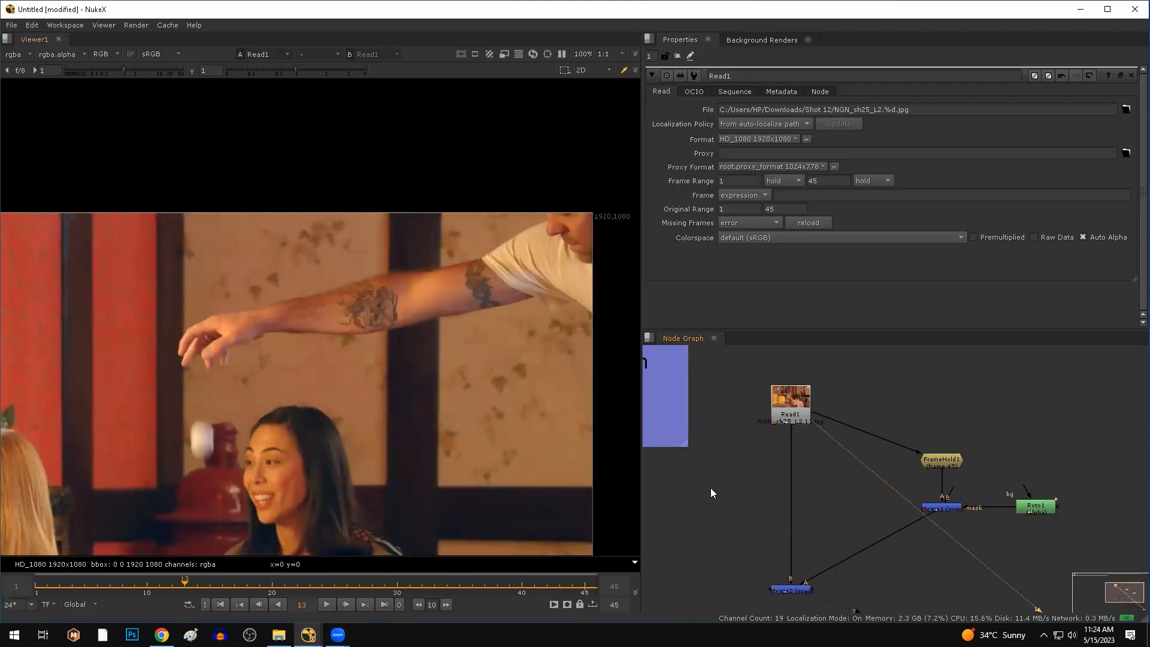
click(326, 605)
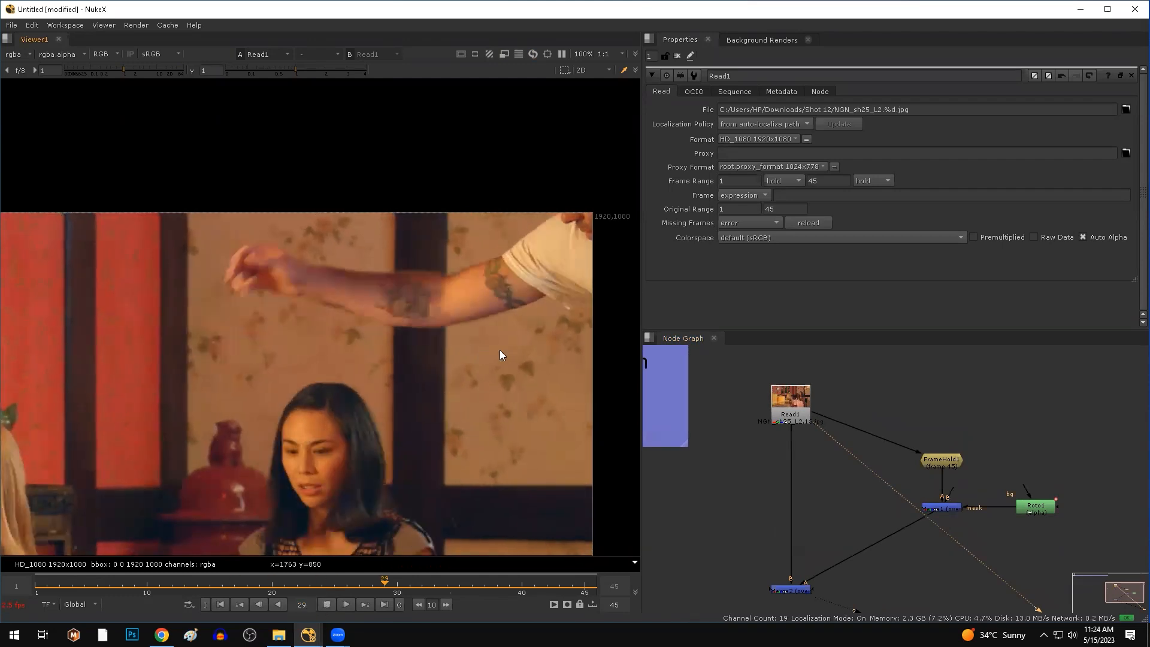
drag(227, 189, 603, 504)
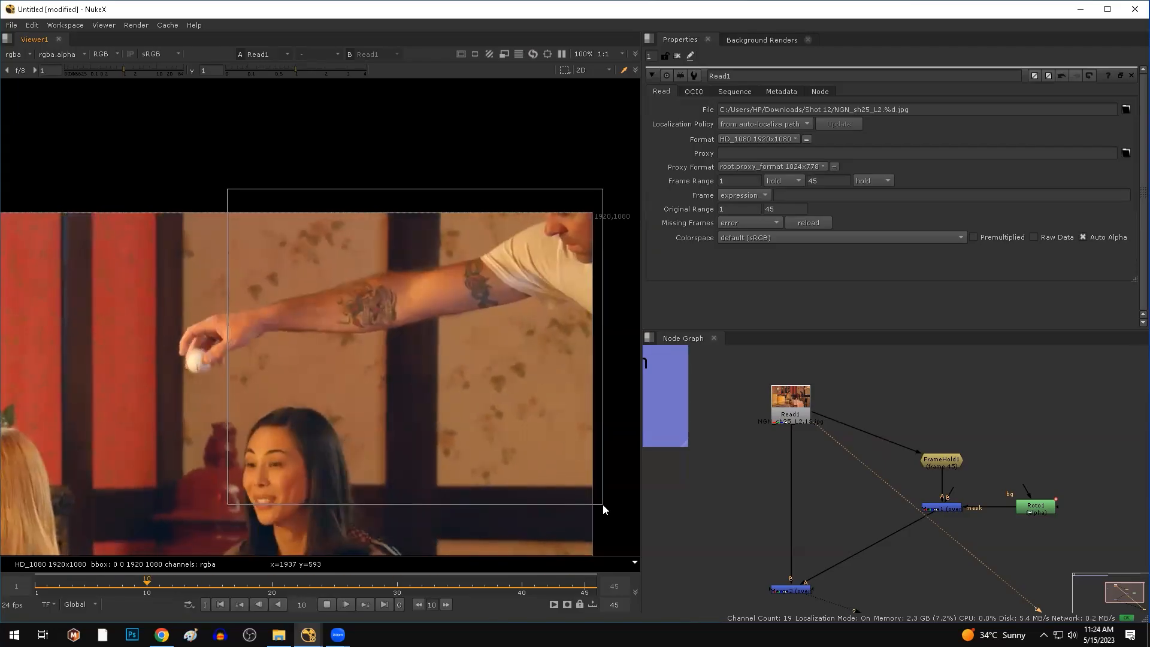
Stop playback at frame 10 and add a Tracker node fed by Read1.
drag(603, 505, 603, 505)
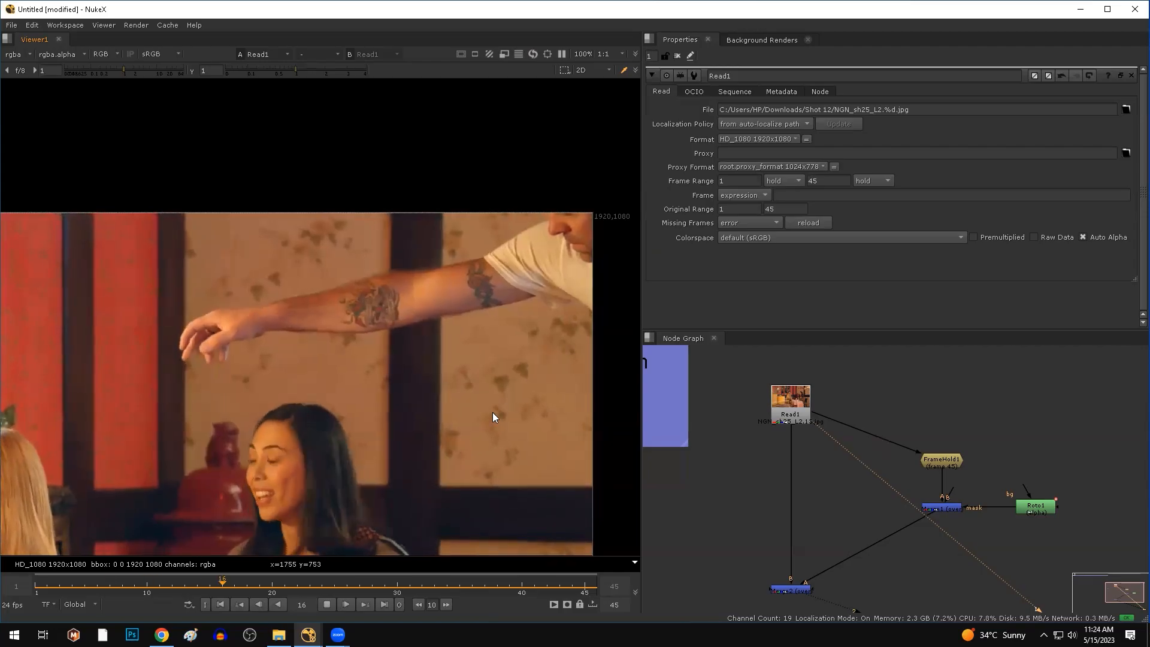
click(326, 604)
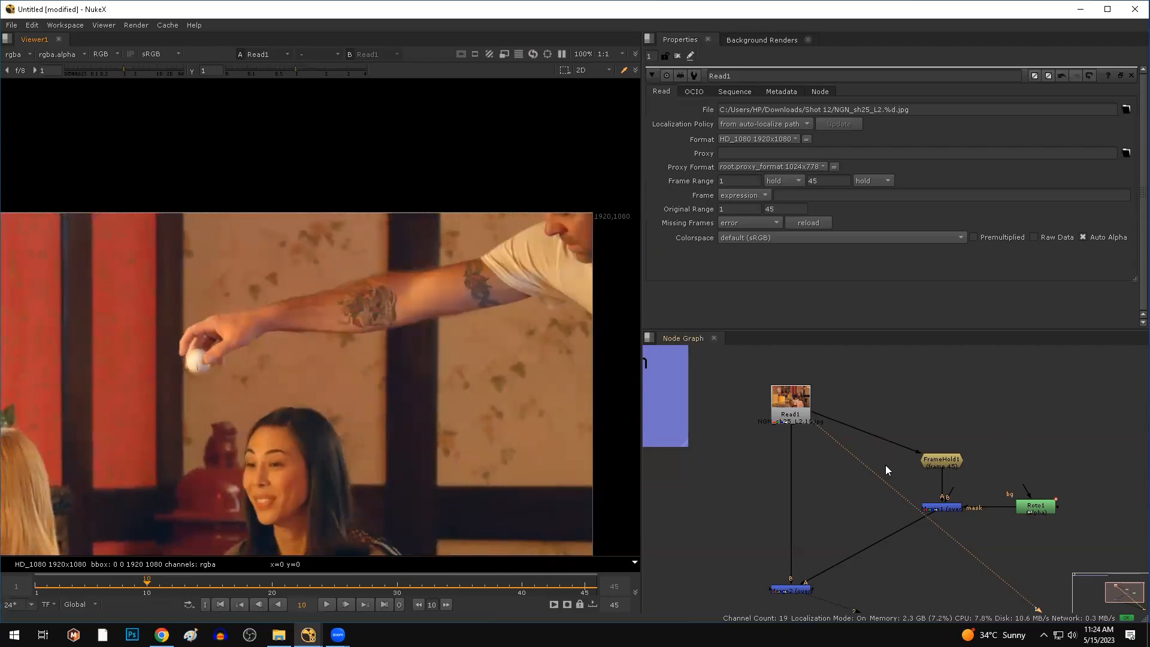
key(Tab)
text(tra)
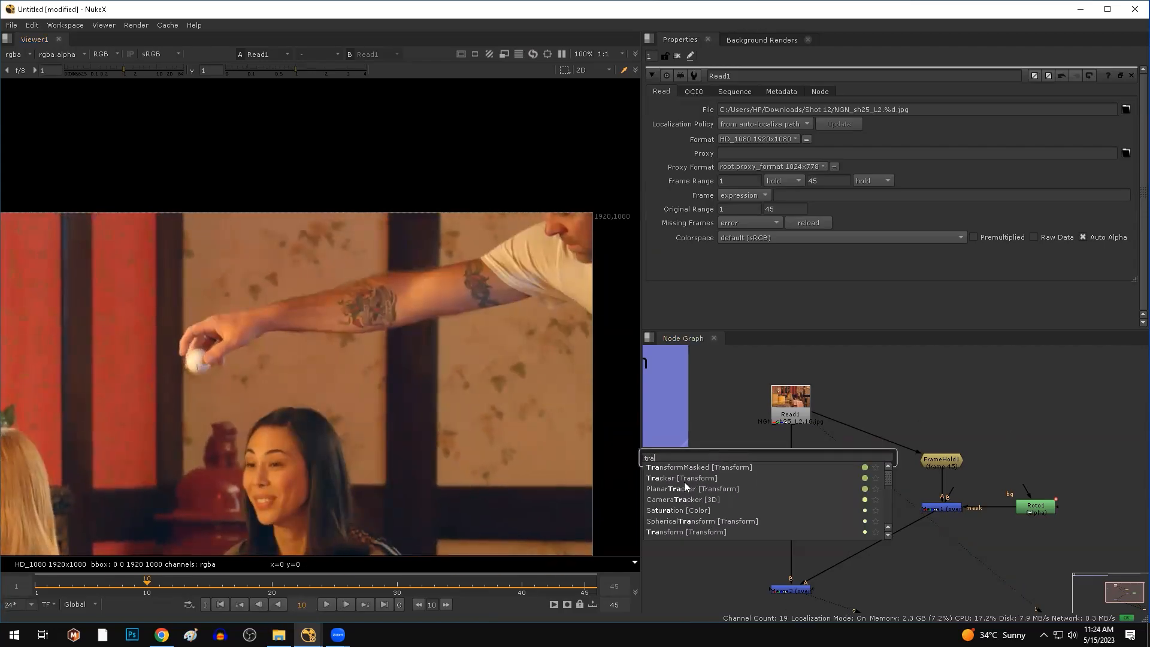
click(680, 478)
scroll(731, 459, up, 3)
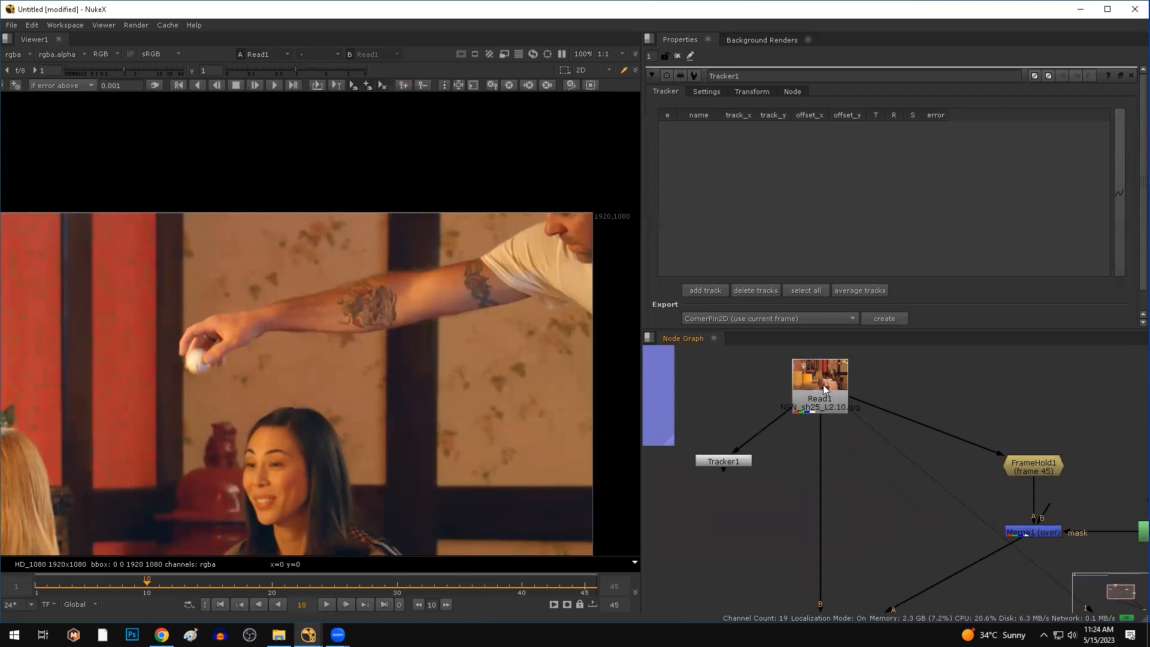
View Tracker1's output and enable the add-track tool.
click(794, 474)
key(1)
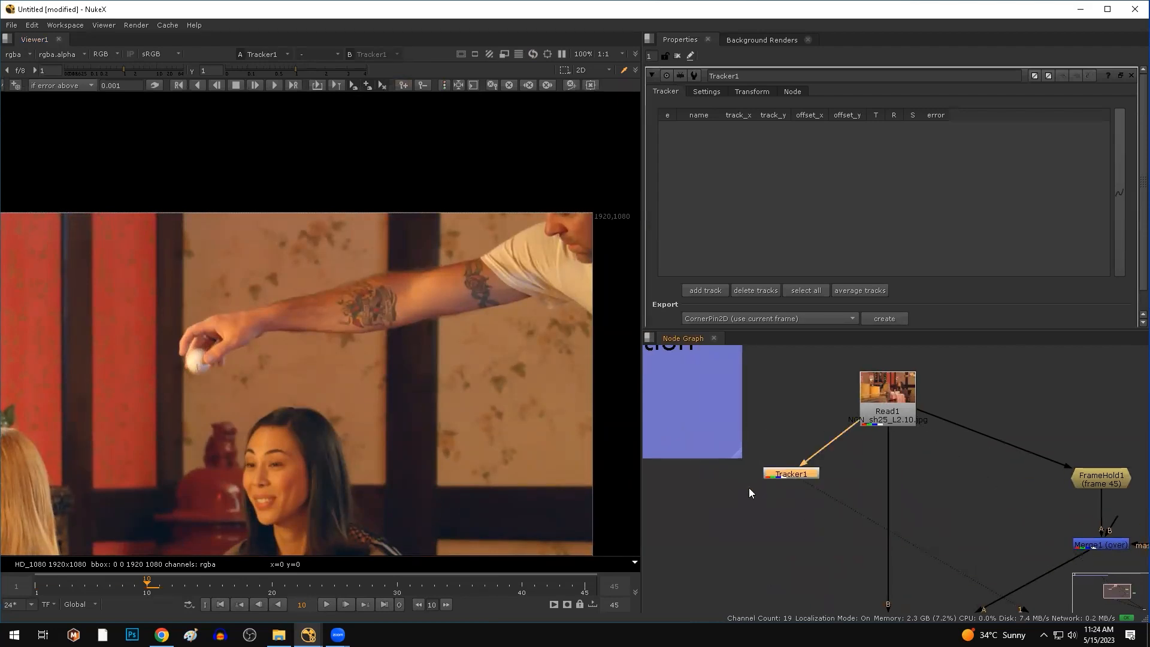
click(16, 86)
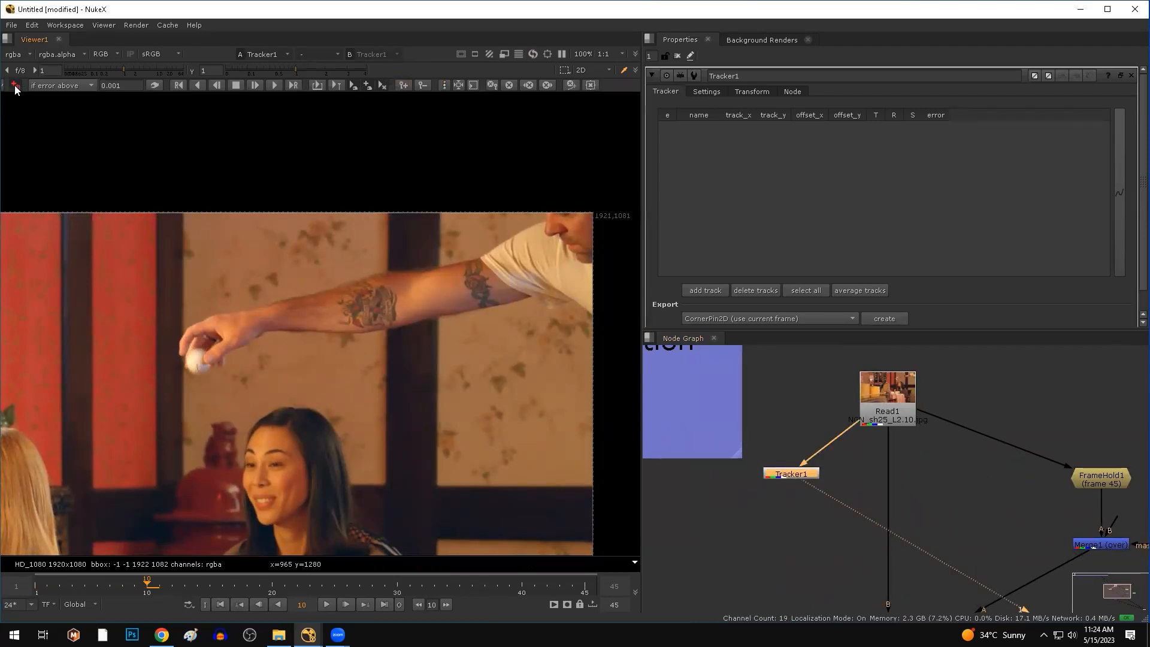
scroll(419, 395, up, 5)
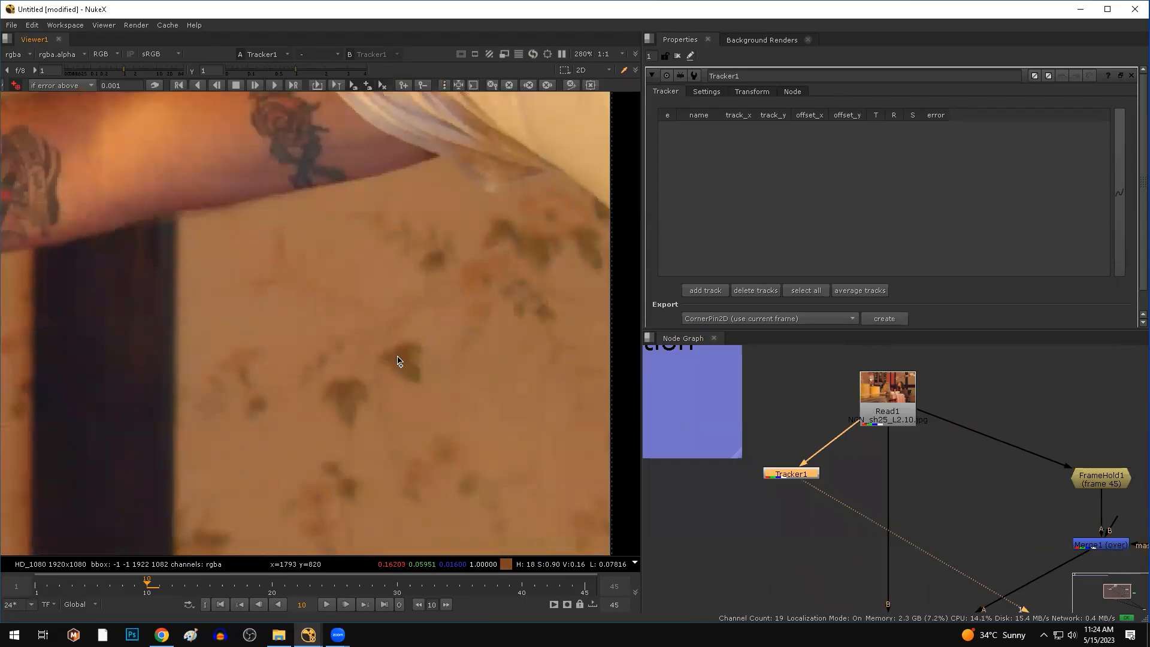
Place tracks 1 and 2 on two wallpaper stains with smaller pattern boxes.
click(399, 359)
drag(447, 412, 429, 389)
scroll(444, 395, down, 5)
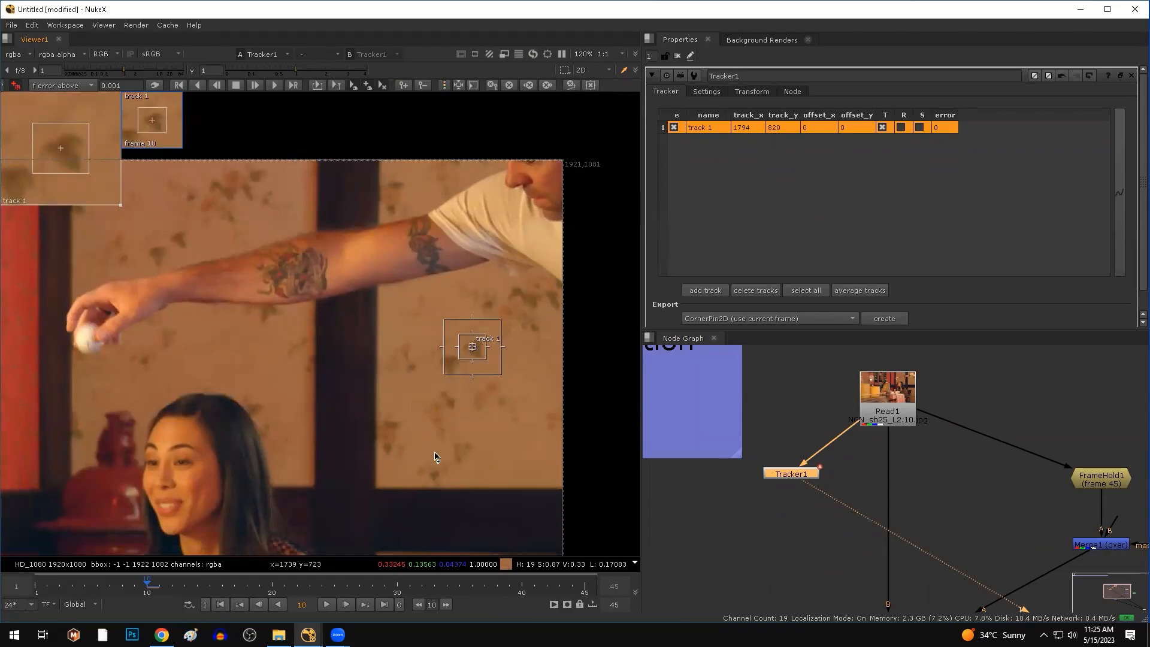
scroll(395, 433, up, 5)
ctrl+alt+click(378, 422)
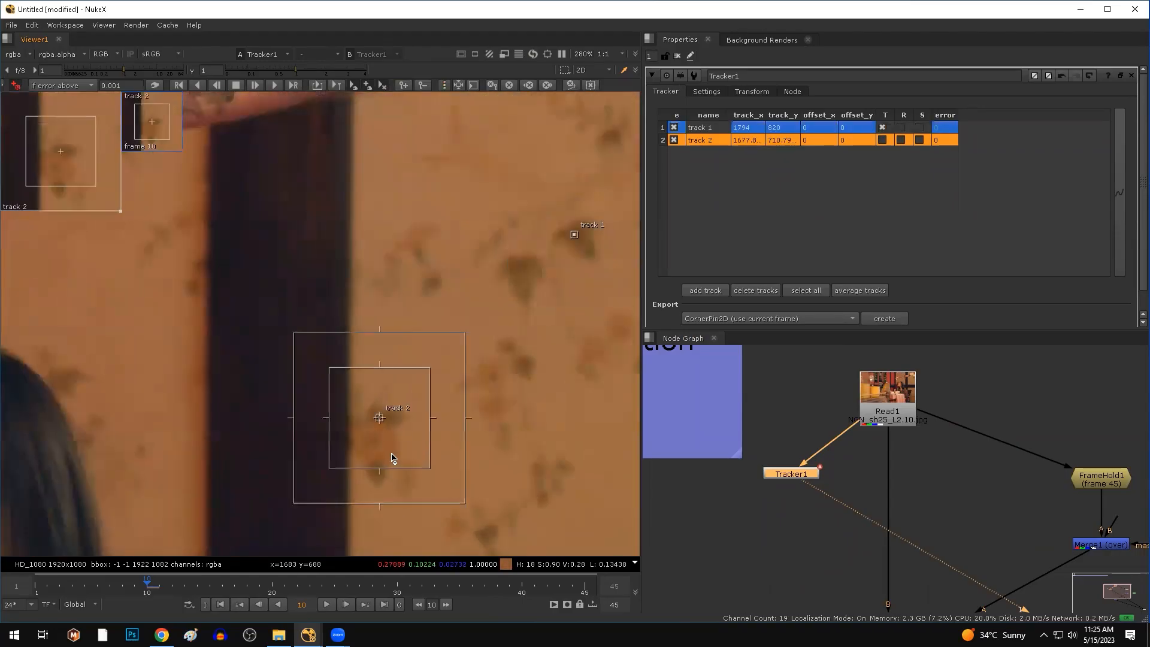
drag(431, 476, 415, 467)
drag(379, 426, 384, 421)
scroll(380, 408, down, 6)
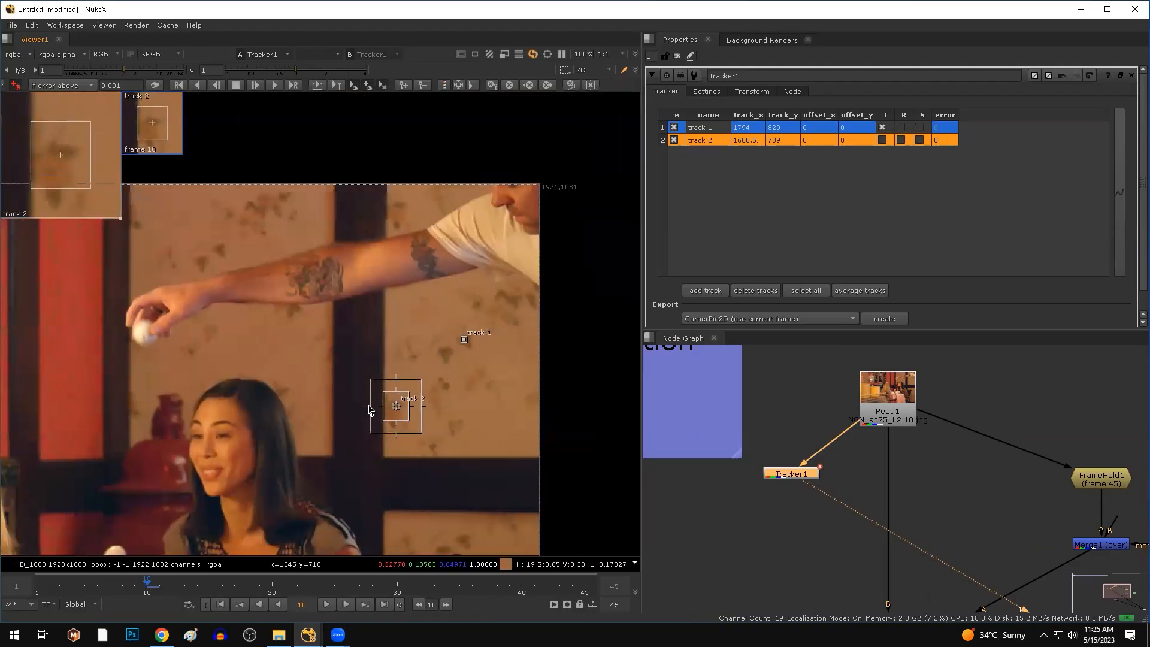
Enable translation, rotation and scale on both tracks and track them backward from frame 10.
click(901, 127)
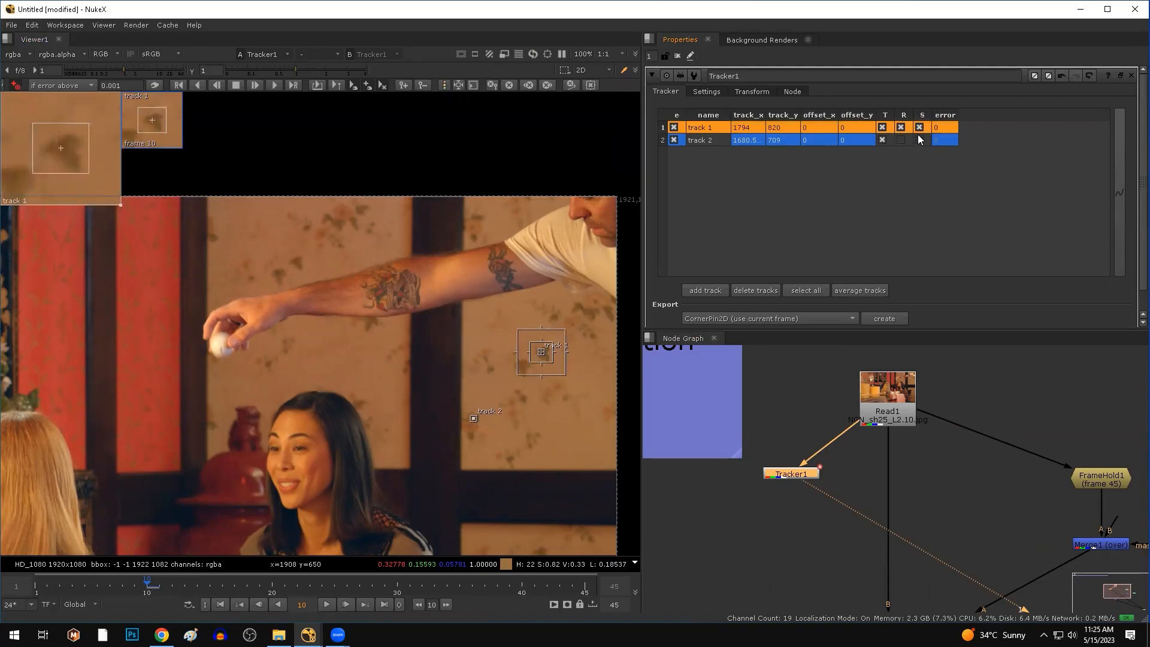
click(920, 141)
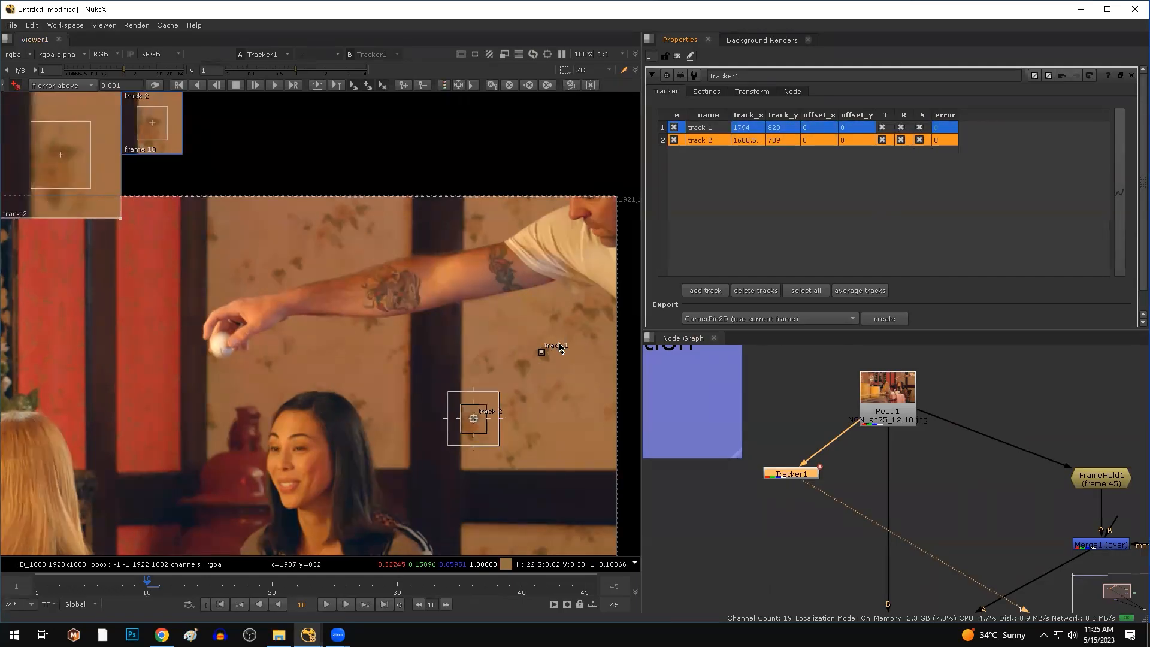
shift+click(706, 130)
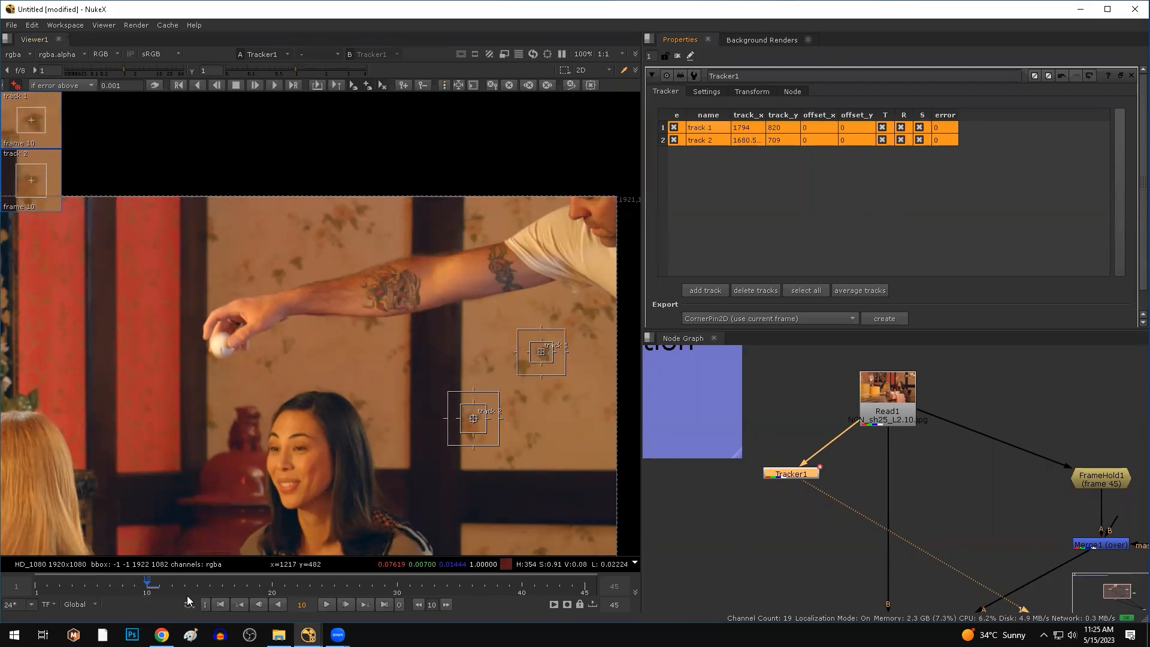
click(201, 84)
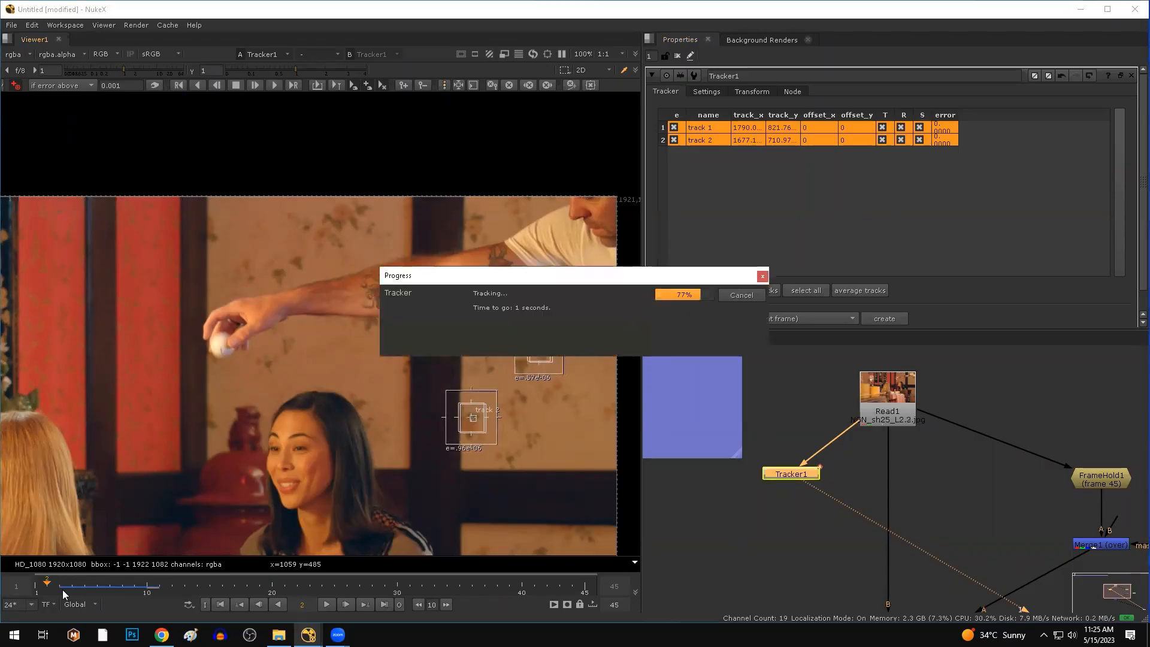
click(147, 584)
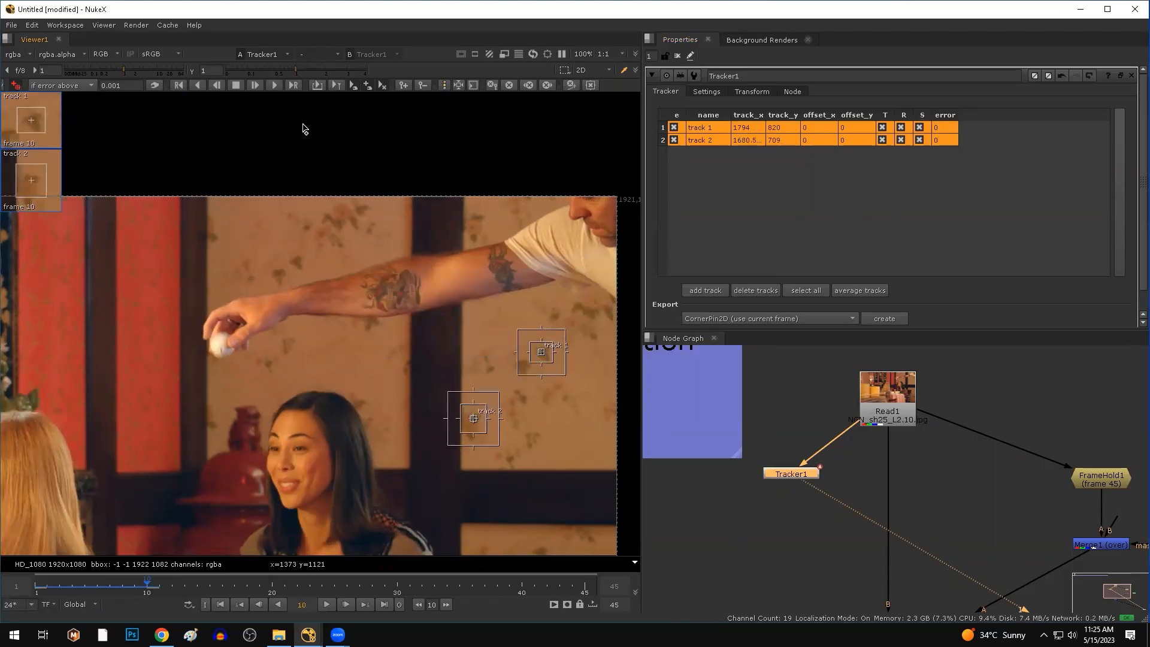
Track wallpaper points 1 and 2 forward to frame 45, then scrub back through the shot to review them.
click(275, 85)
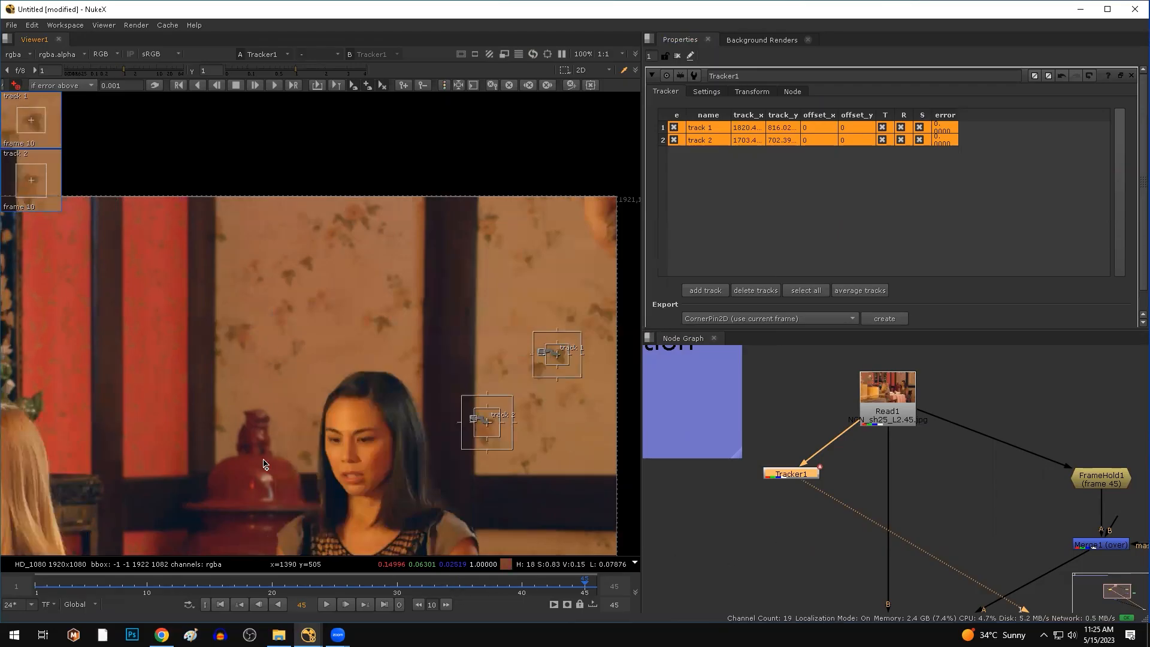
drag(581, 584, 247, 585)
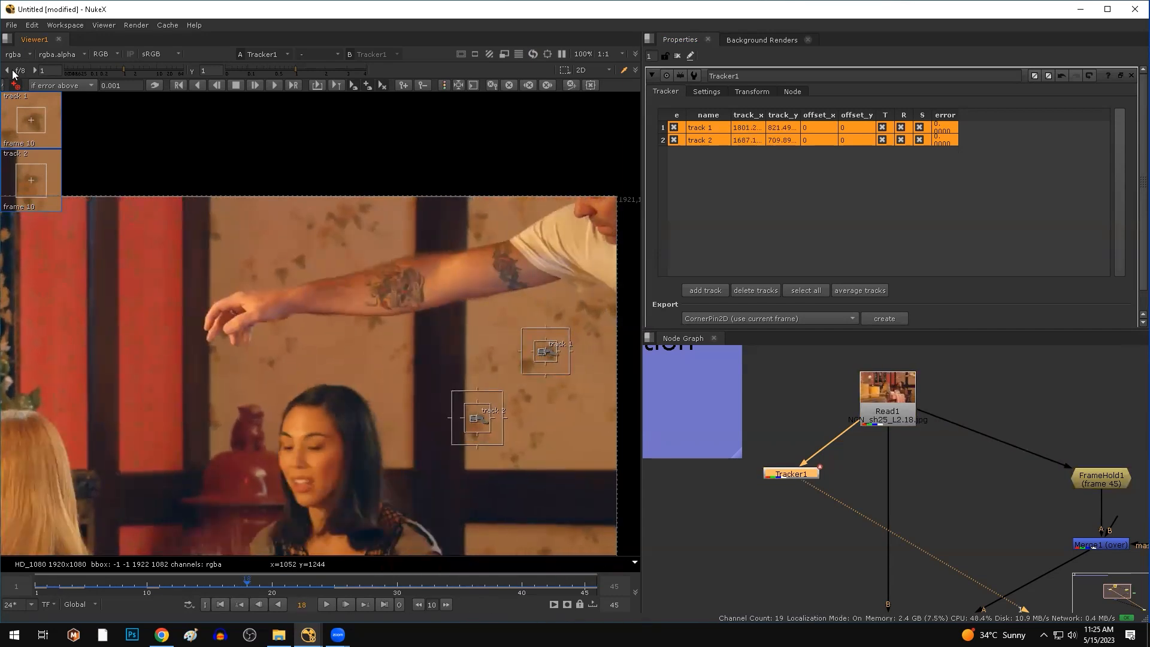
ctrl+shift+drag(233, 208, 194, 249)
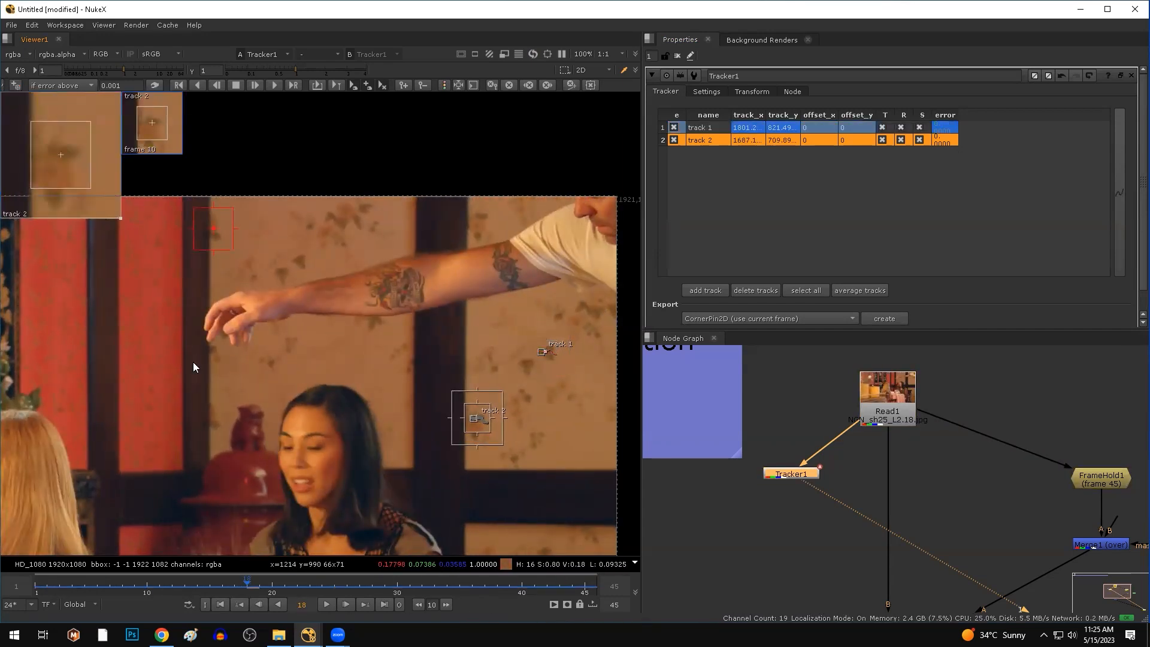
drag(36, 585, 259, 572)
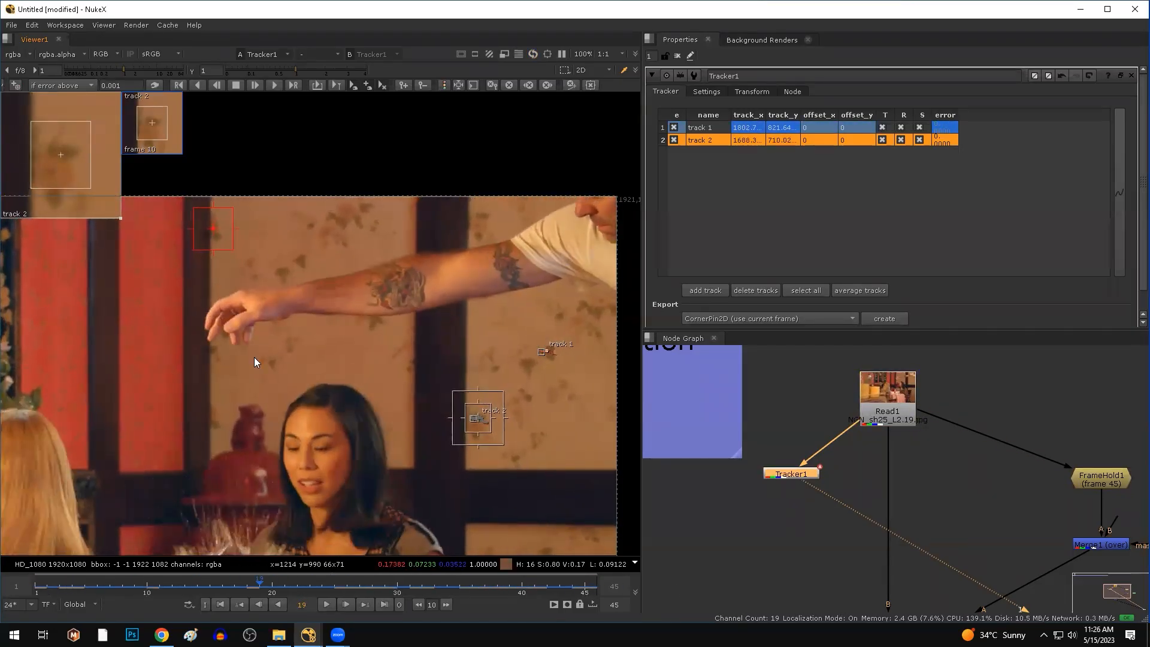
Place track 3 on a wallpaper stain above the arm with smaller pattern and search boxes.
click(16, 87)
scroll(211, 223, up, 8)
click(242, 293)
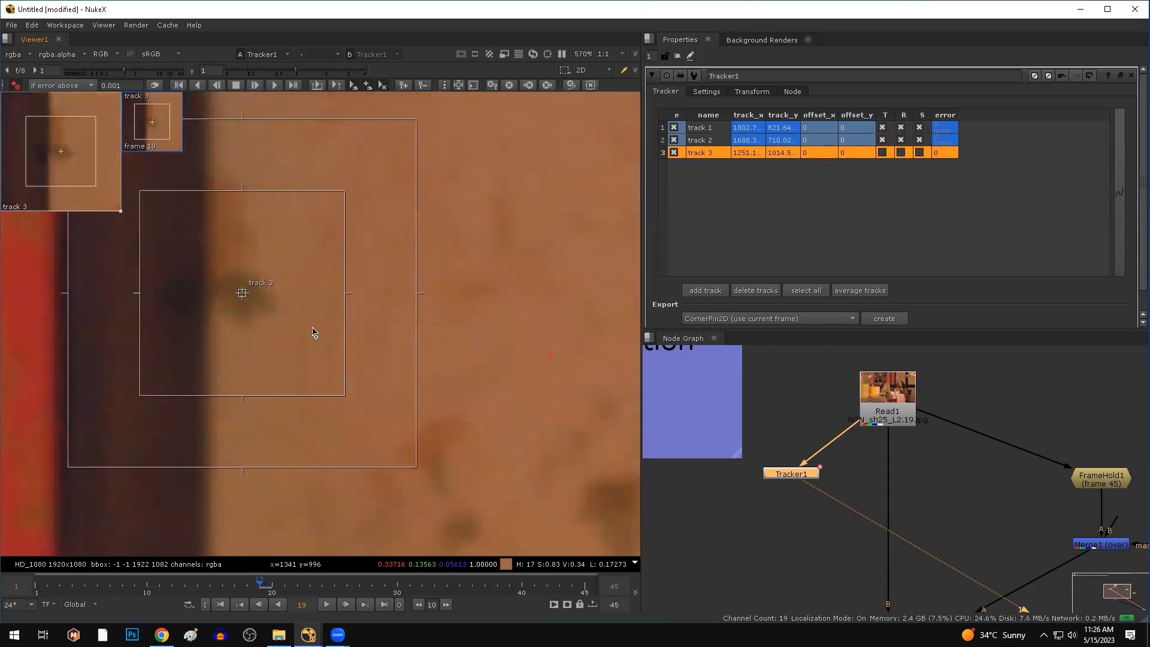
drag(347, 398, 298, 344)
drag(370, 418, 324, 386)
scroll(282, 312, down, 5)
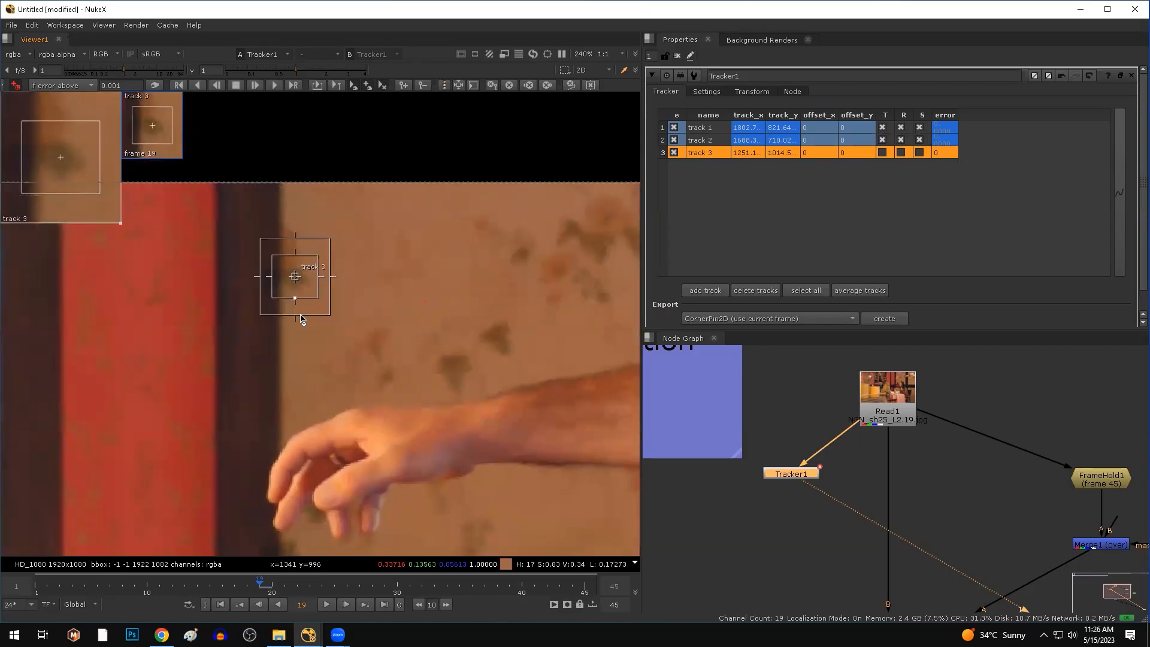
Track point 3 forward to the end and backward from frame 20 to frame 1, then play to review.
click(276, 86)
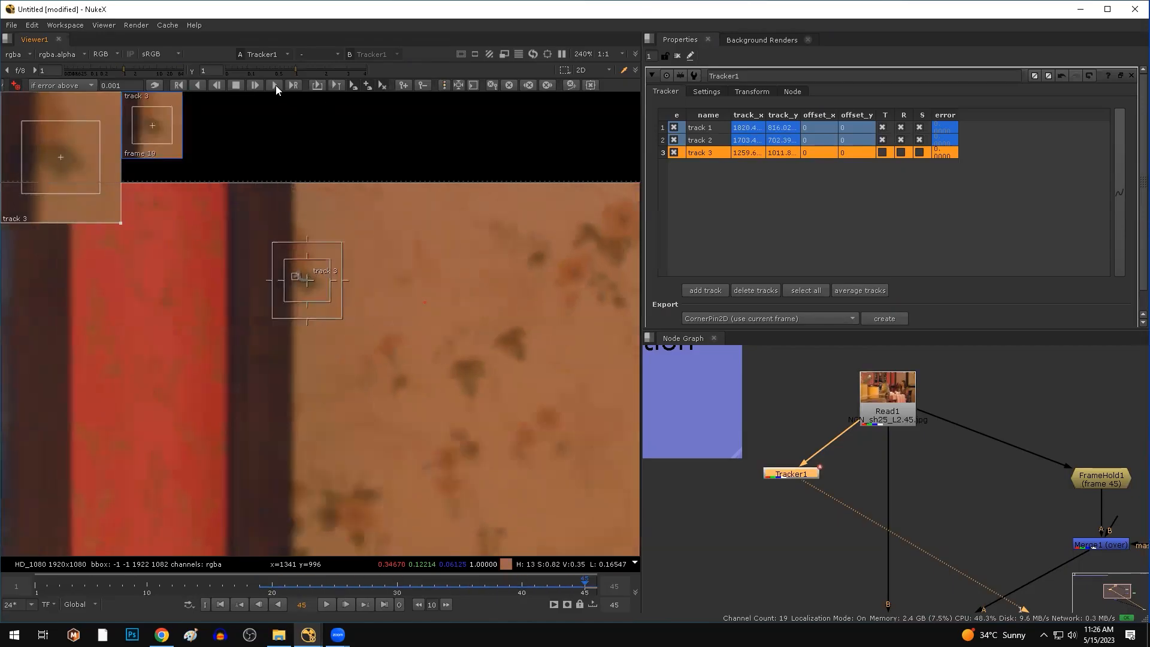
click(272, 587)
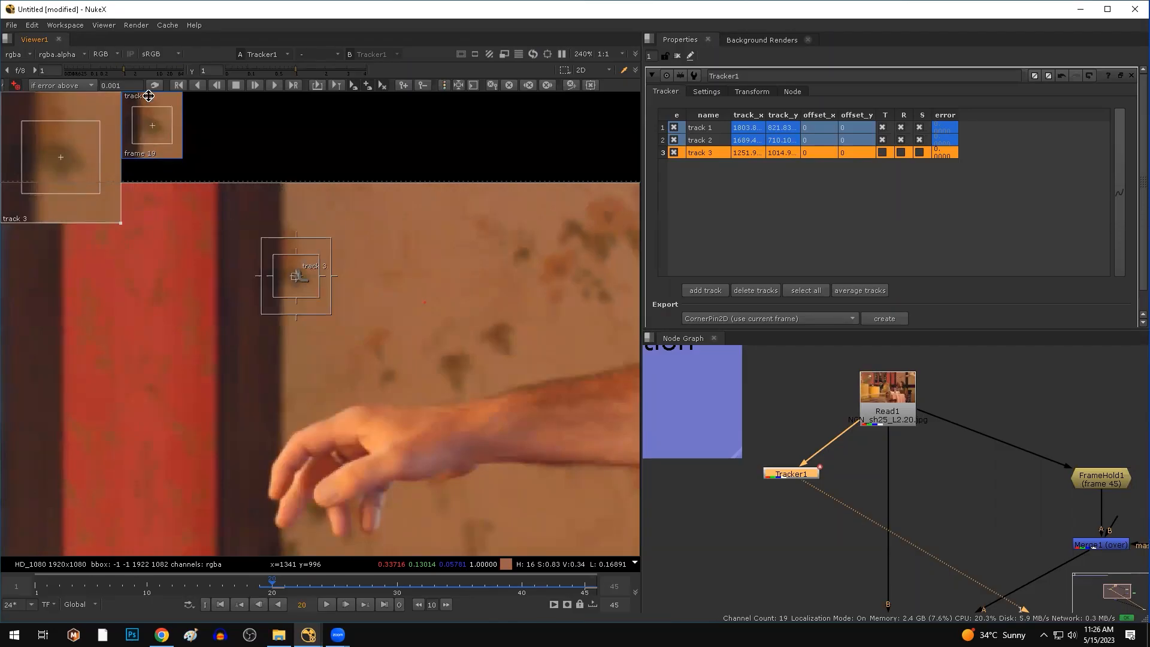
click(198, 86)
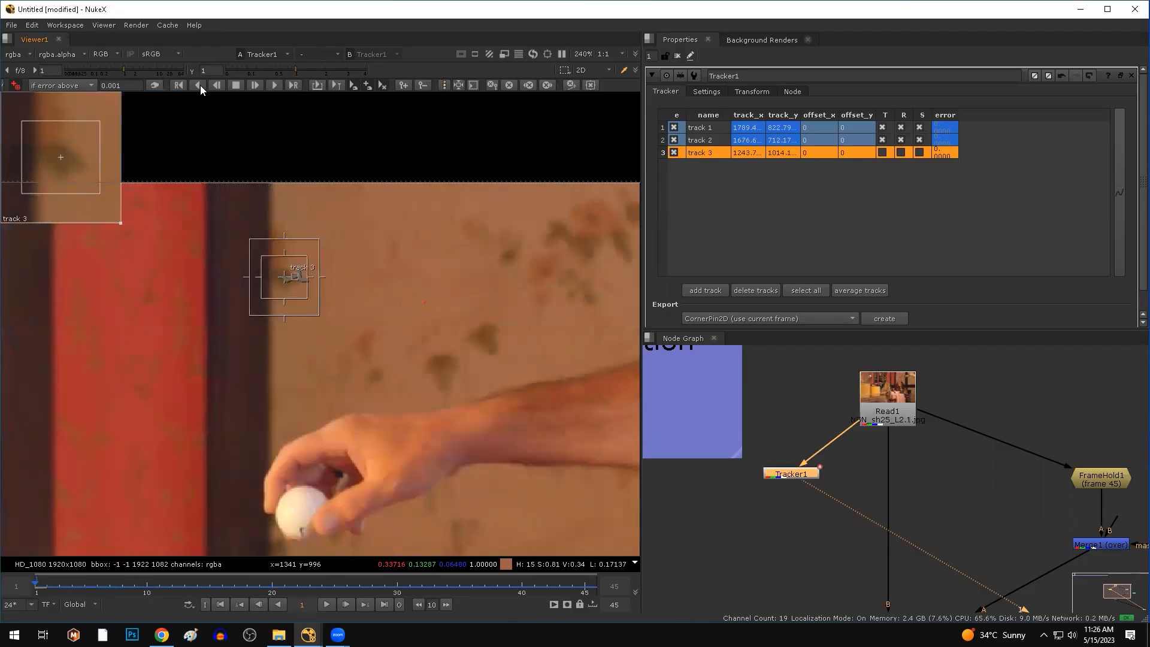
scroll(267, 298, down, 3)
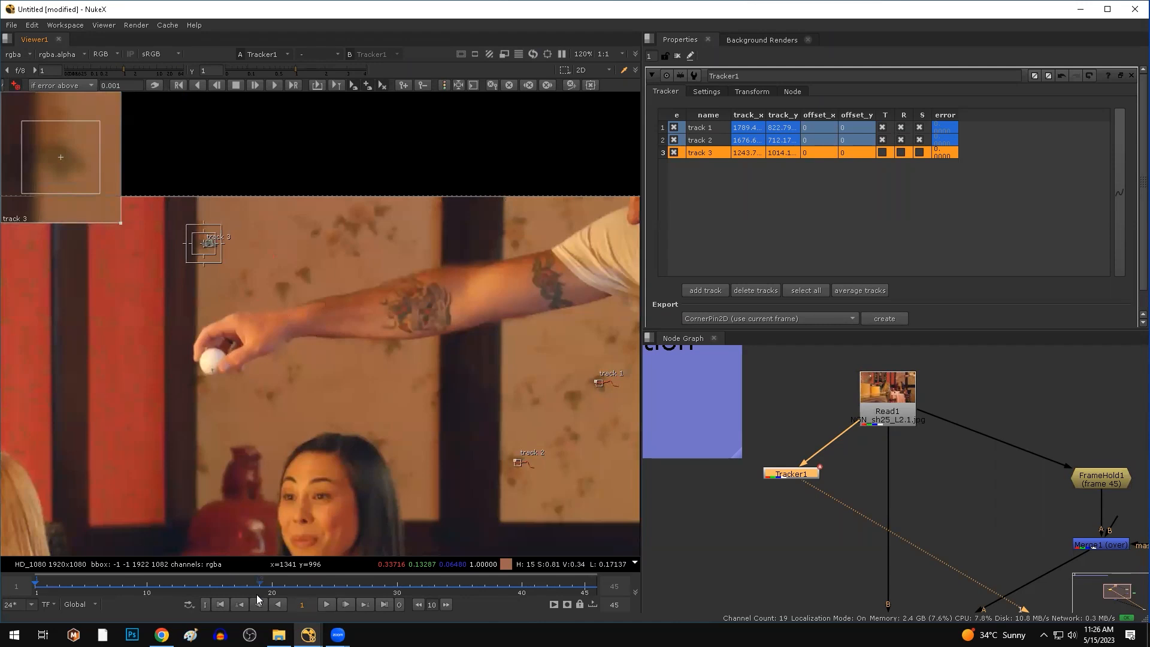
click(328, 606)
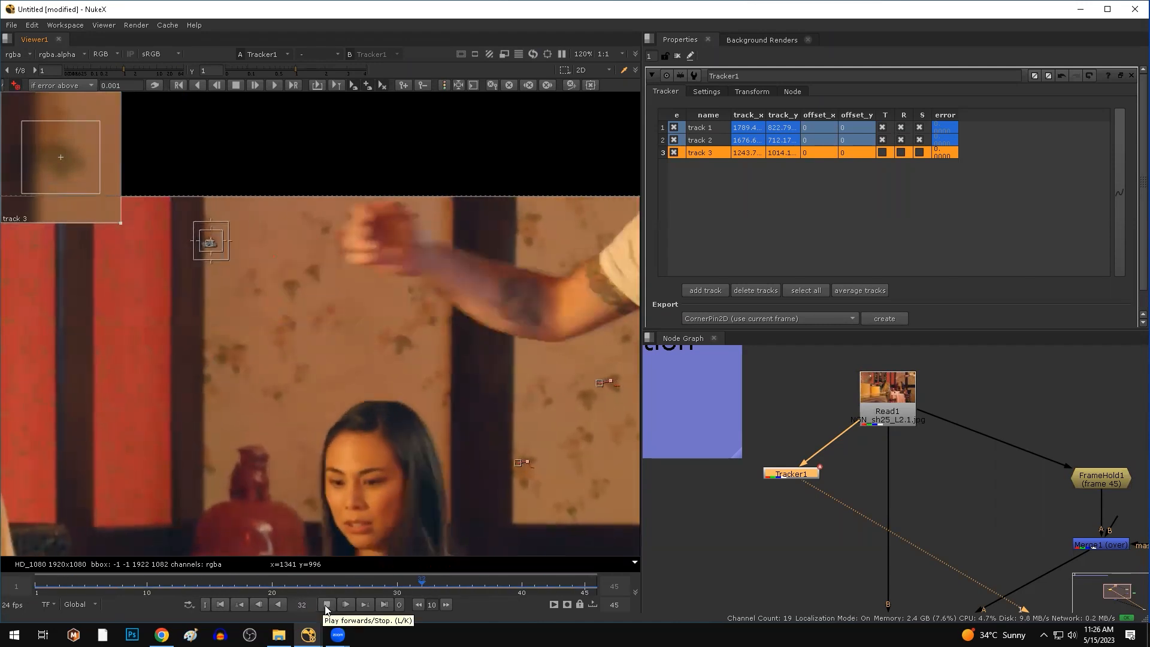
click(260, 605)
drag(52, 588, 299, 602)
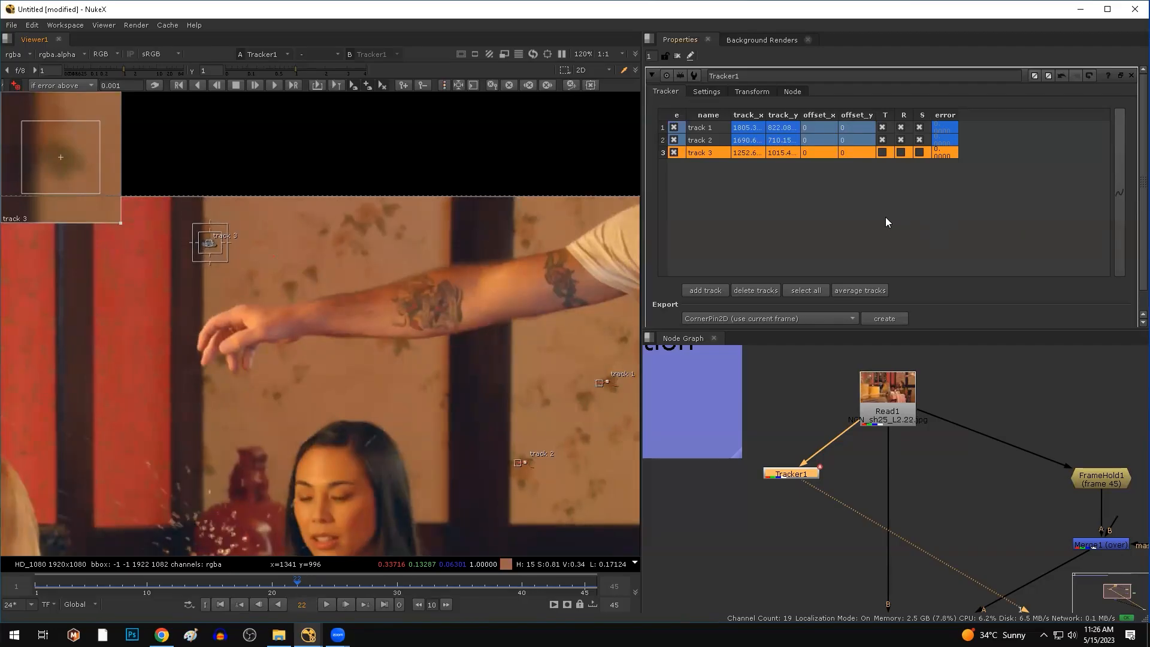
Enable track 3's translation checkbox in the Tracker1 table, then inspect tracks 1, 2 and 3 in turn.
click(884, 153)
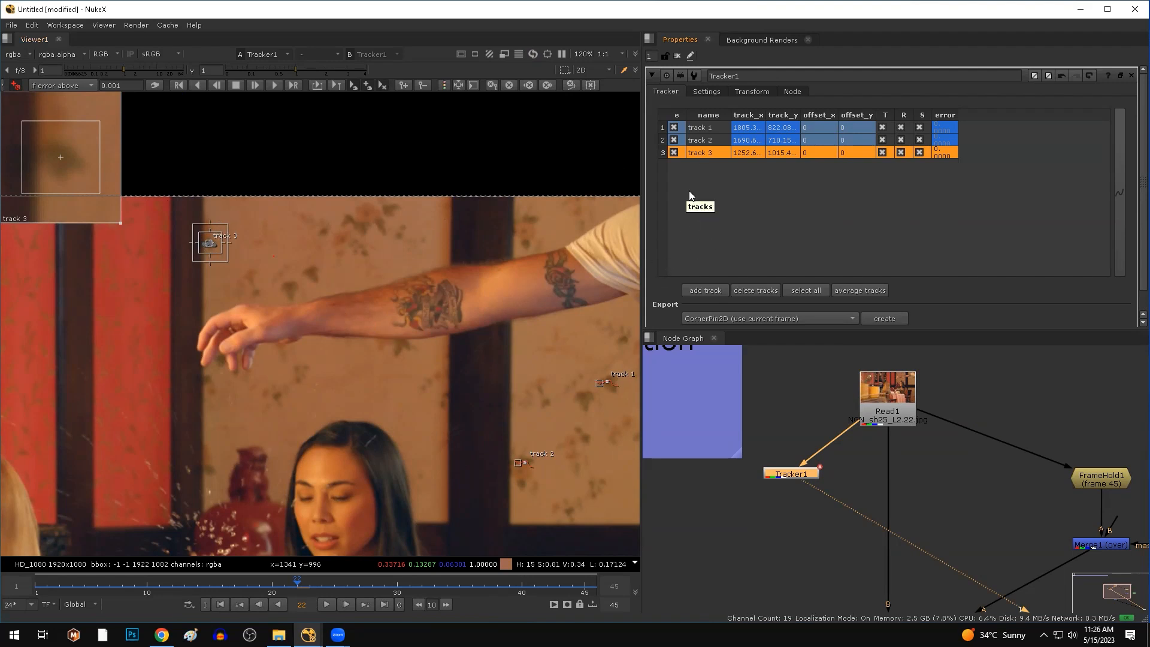
click(699, 127)
click(701, 140)
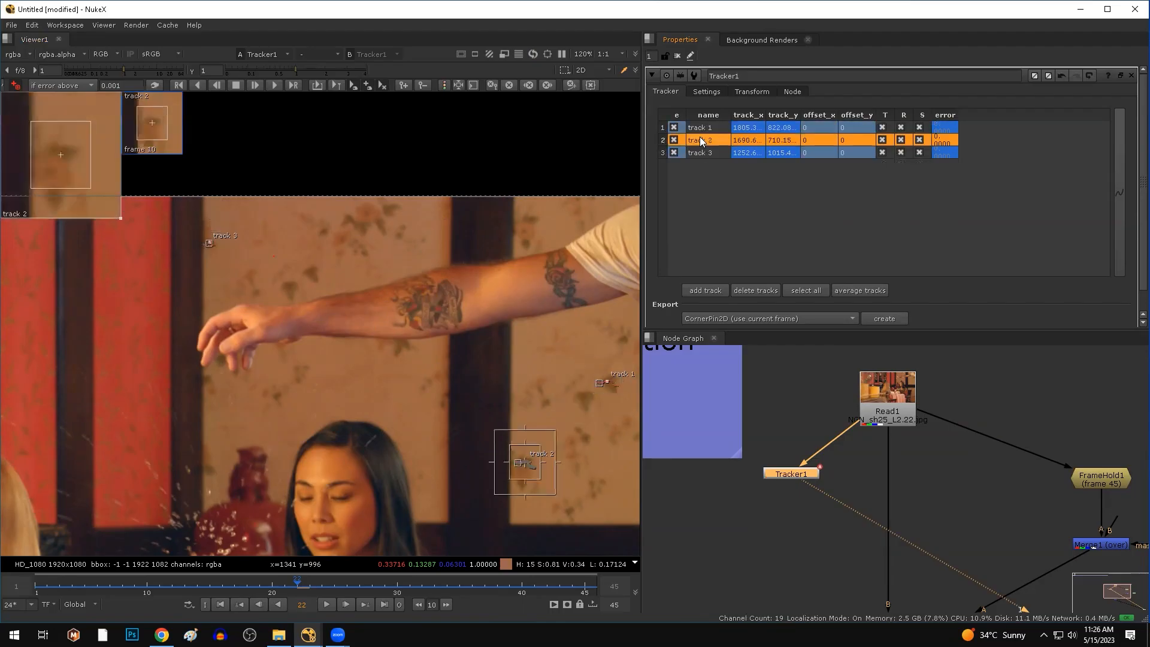
click(702, 153)
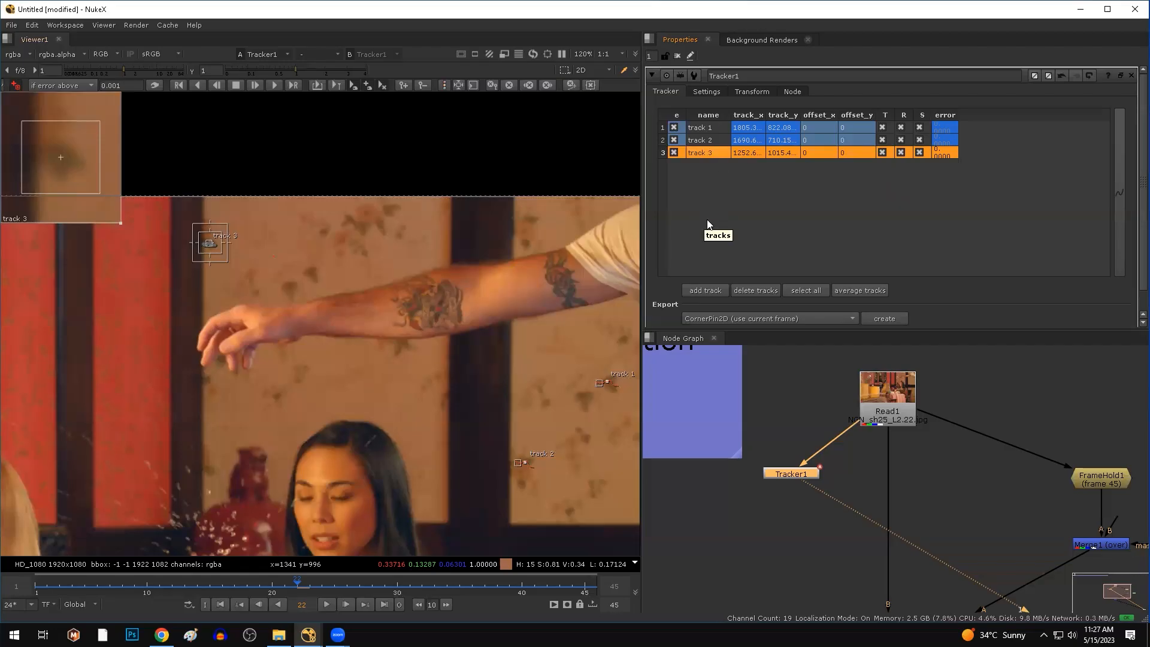
drag(298, 584, 181, 593)
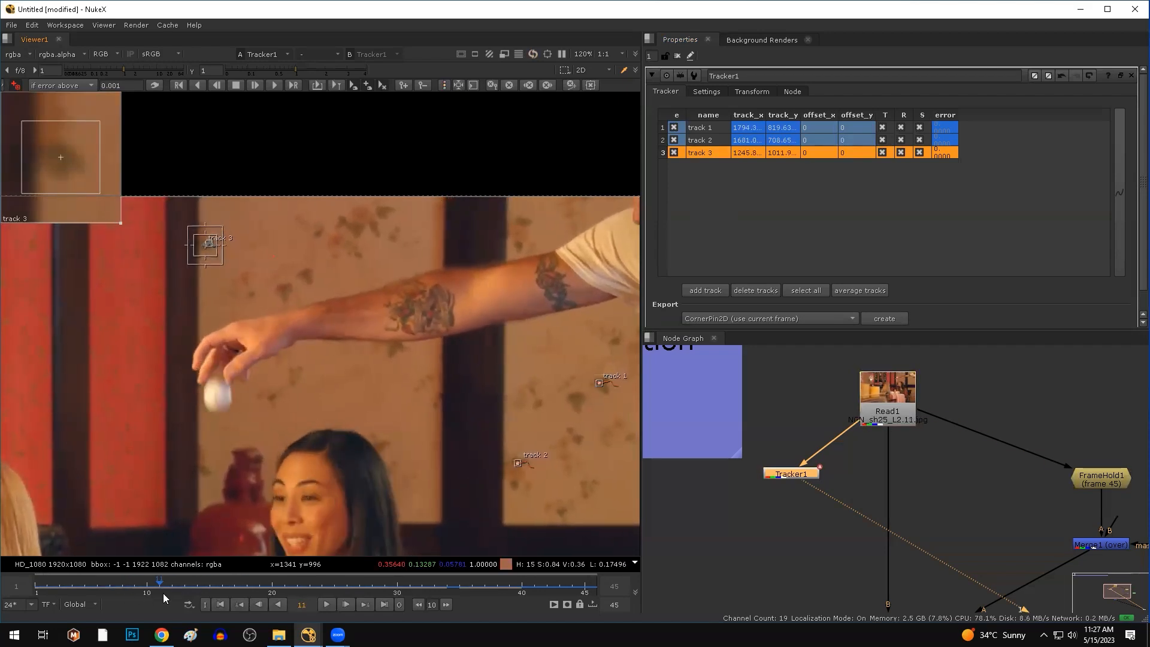
drag(163, 593, 64, 590)
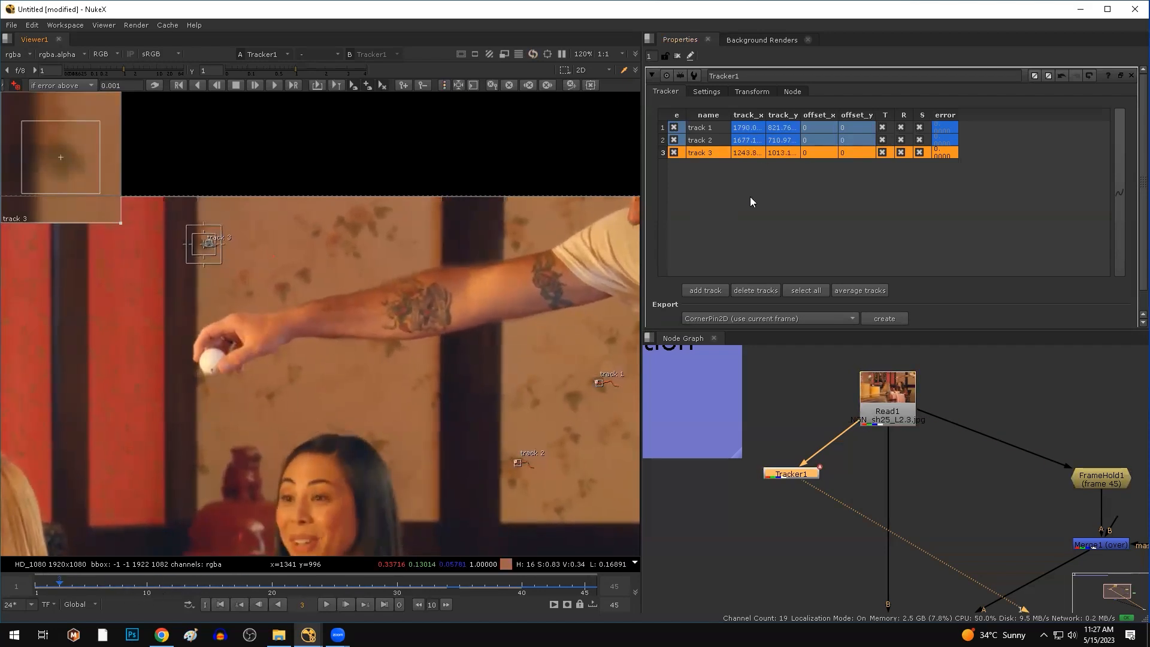
drag(60, 593, 6, 579)
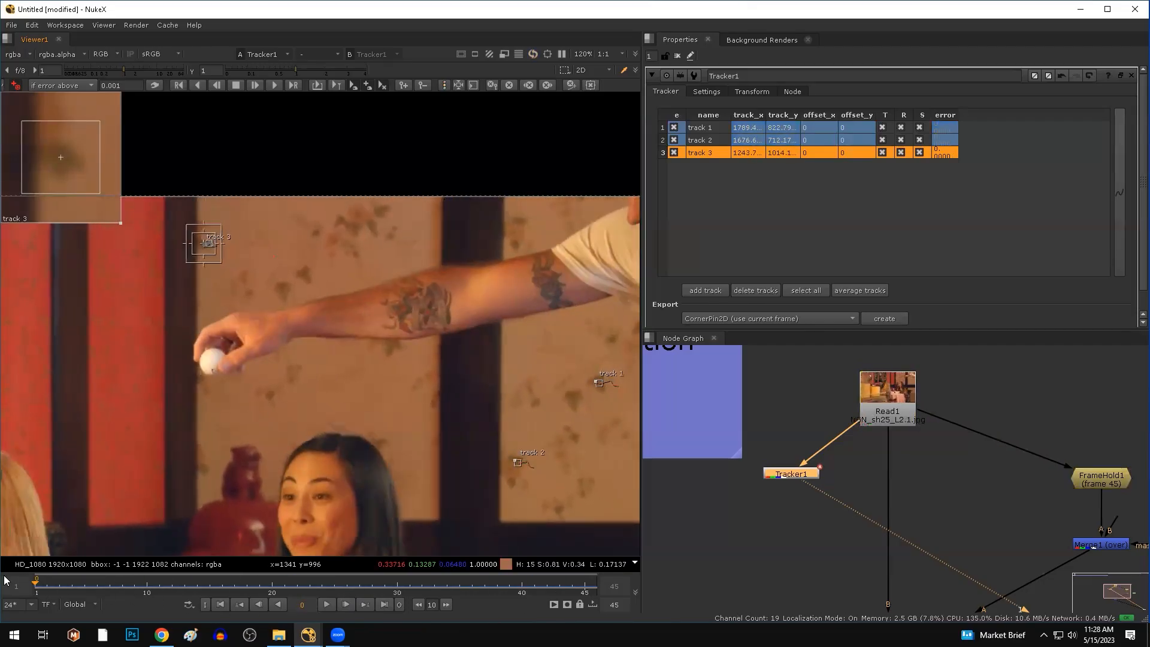
Add track 4 on the wallpaper near the arm, shrink its boxes, and track forward through the shot.
scroll(249, 404, up, 7)
scroll(310, 384, down, 5)
middle_drag(310, 385, 316, 408)
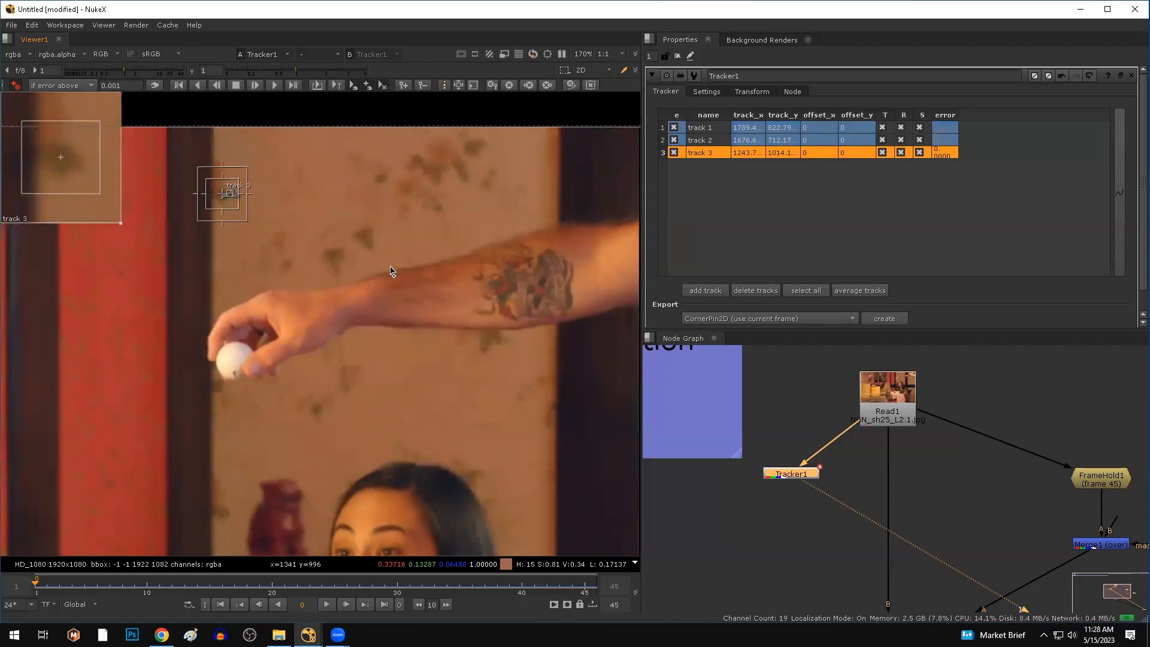
ctrl+alt+click(316, 410)
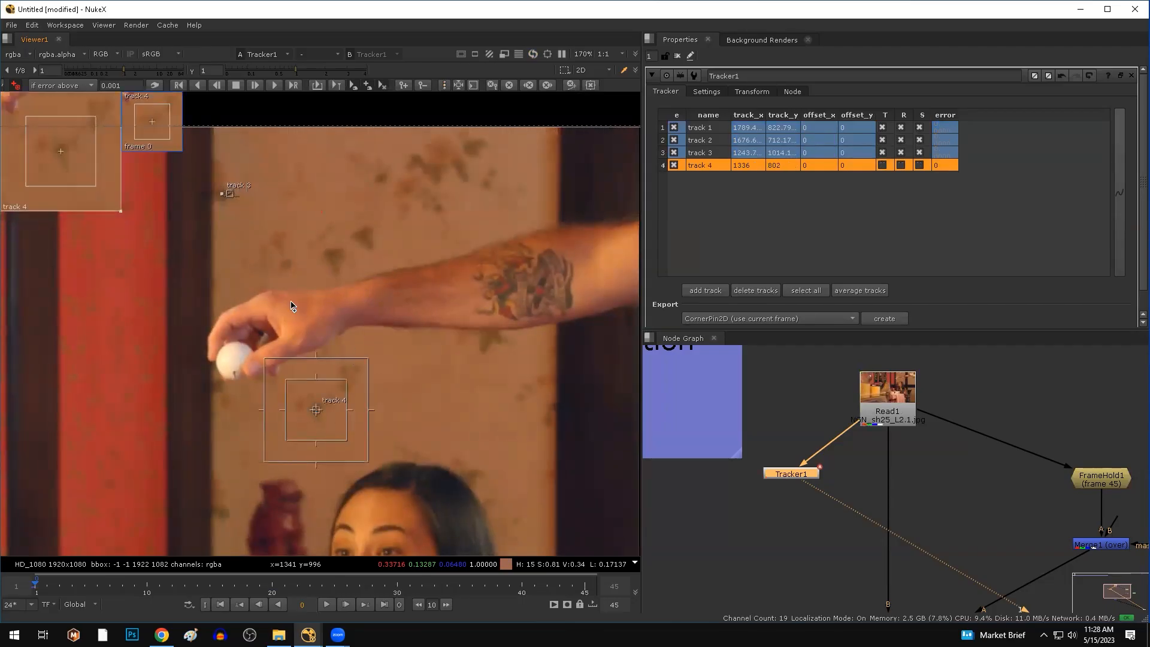
drag(347, 444, 336, 433)
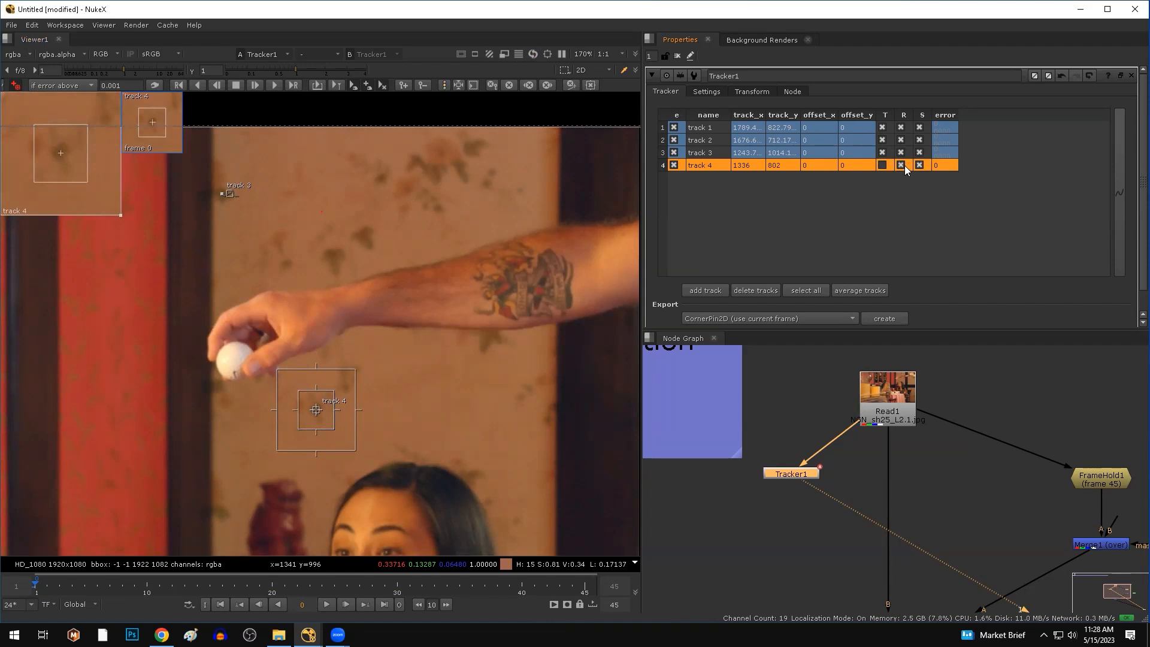
click(274, 85)
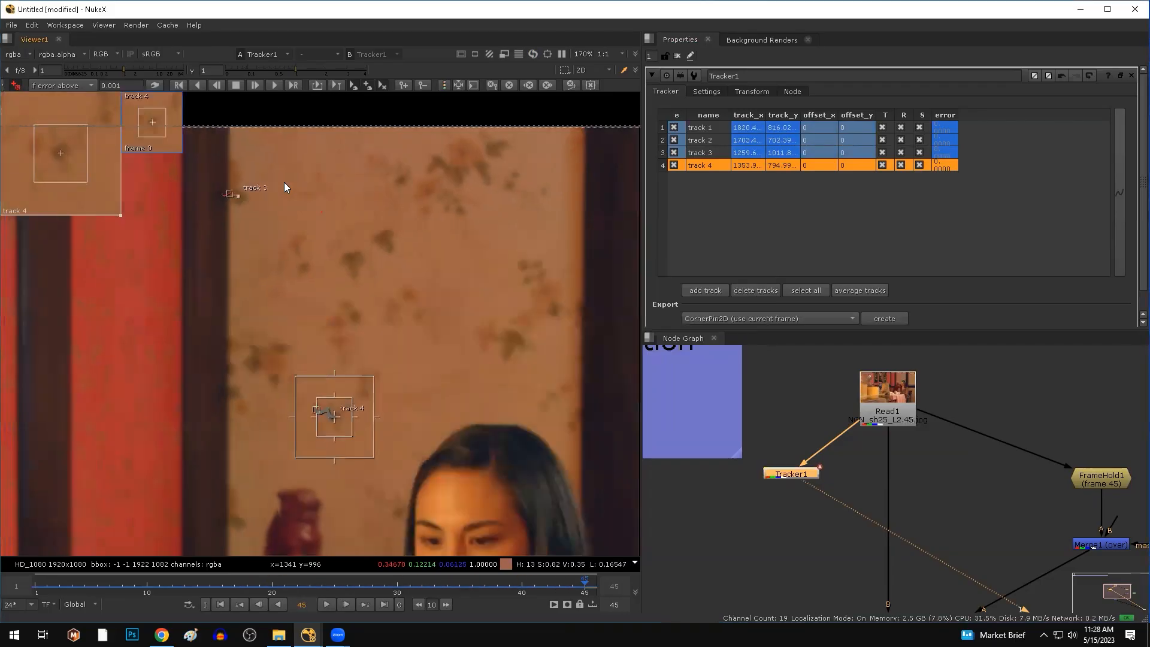
Select tracks 4, 3, 2 and 1 in turn and scrub the shot to check each holds.
scroll(305, 233, down, 3)
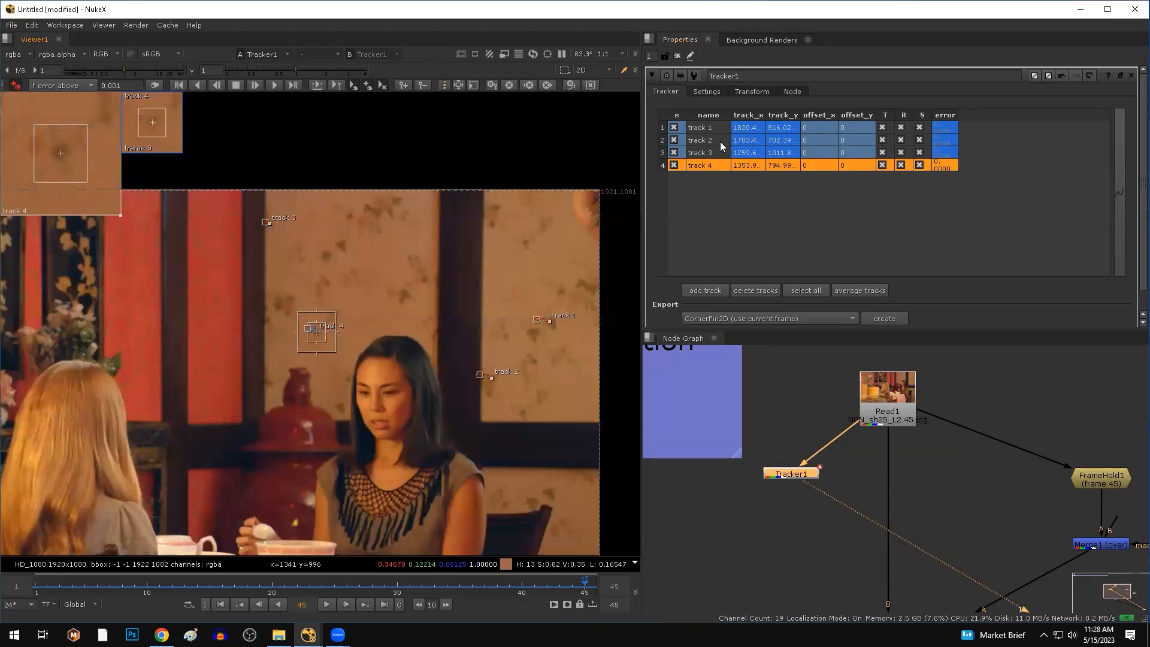
shift+click(712, 127)
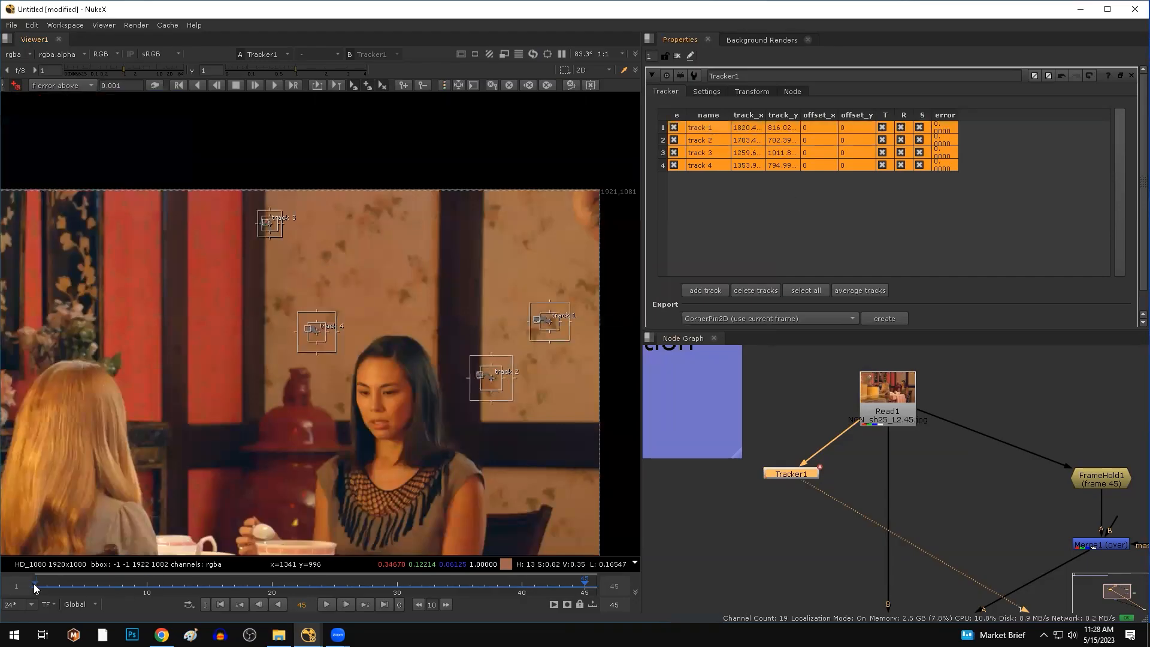
click(716, 174)
click(715, 166)
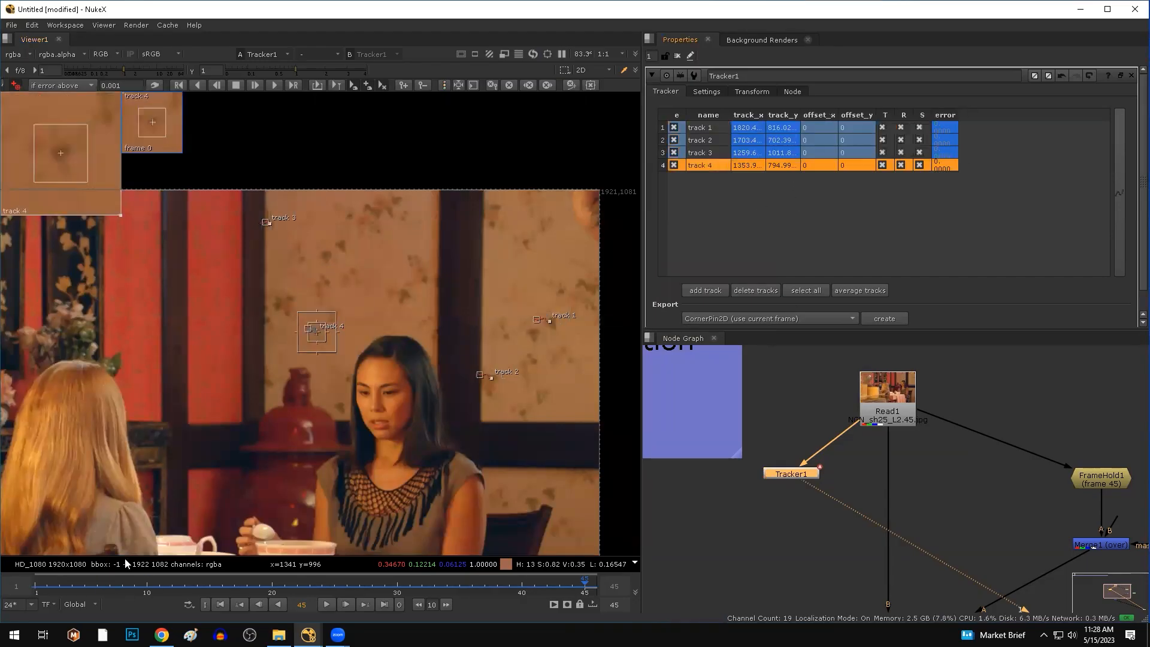
drag(36, 587, 91, 593)
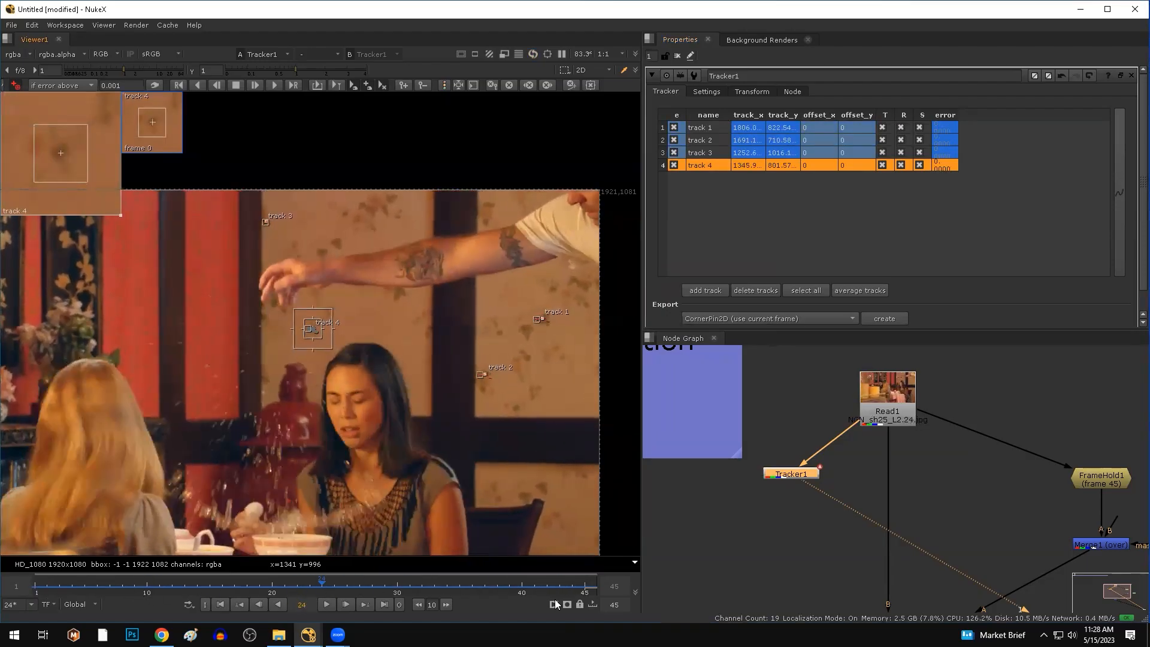
click(717, 153)
drag(578, 589, 509, 589)
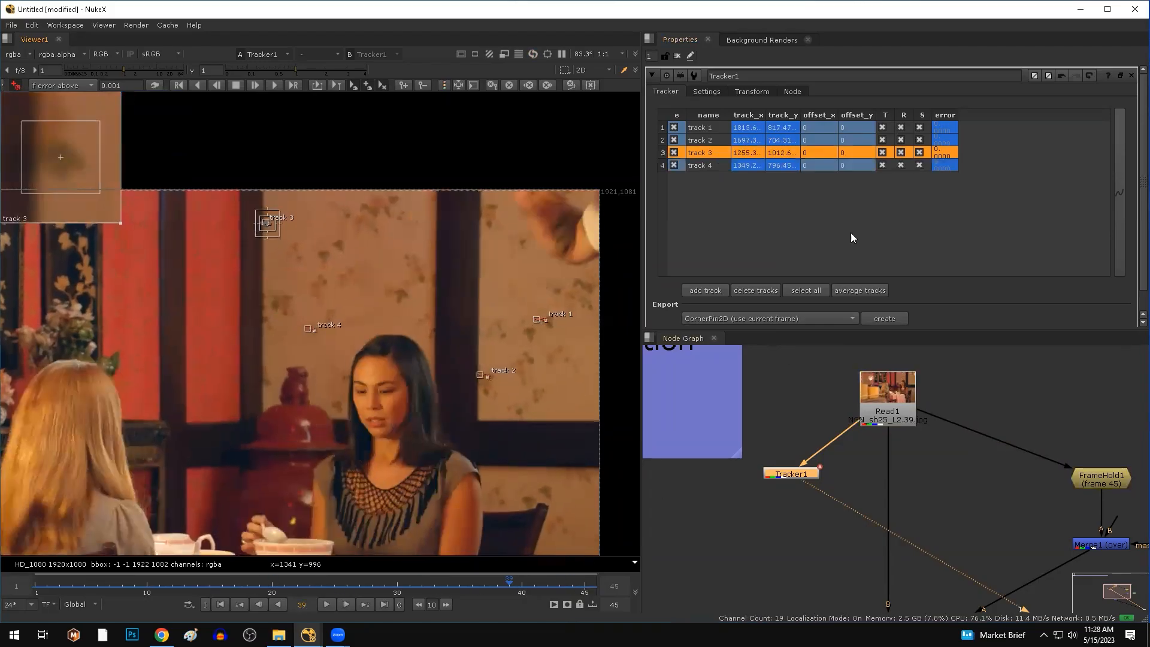
click(713, 141)
drag(406, 588, 522, 586)
click(702, 129)
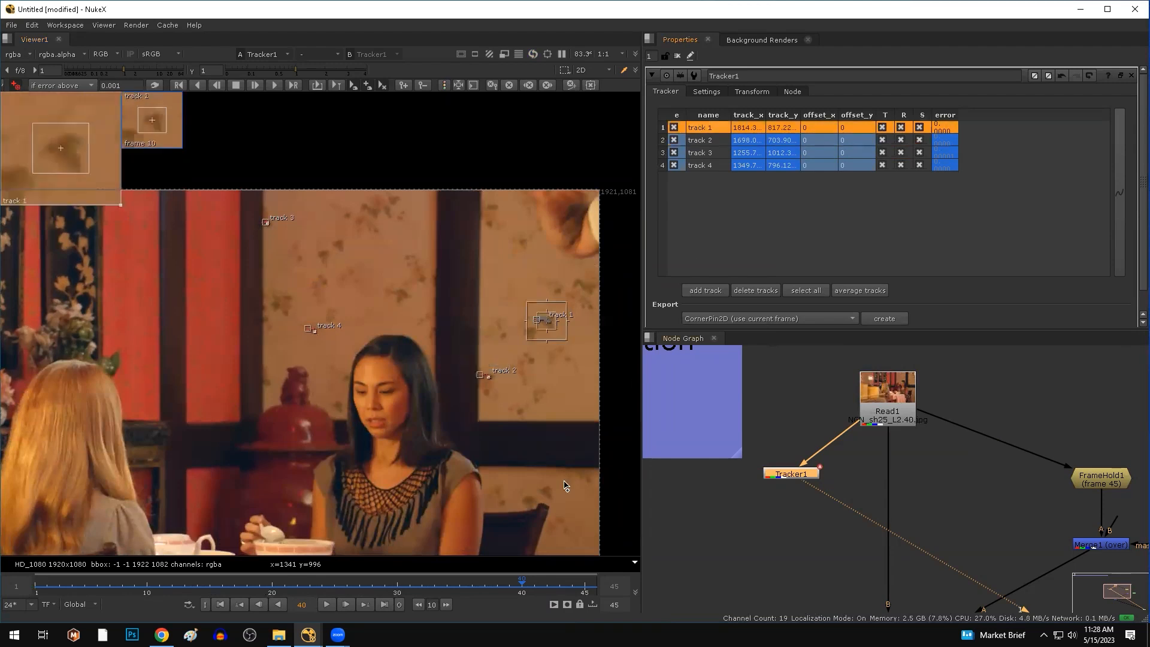
drag(227, 589, 334, 589)
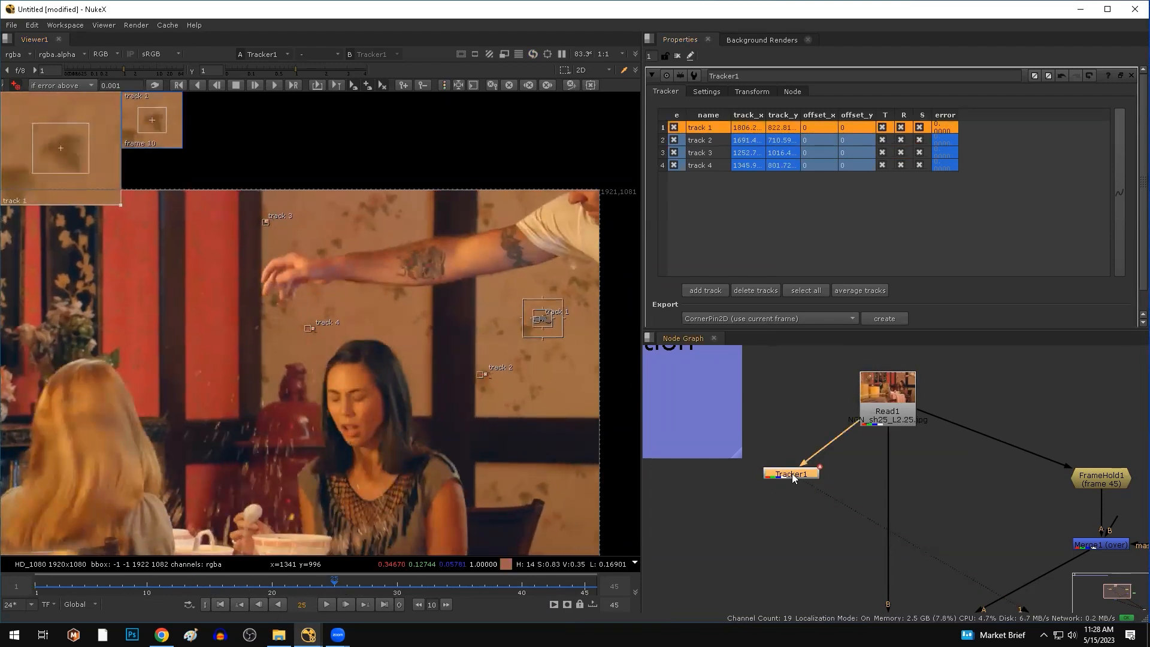
At frame 45, select the Tracker1 node and show its Transform settings.
click(590, 587)
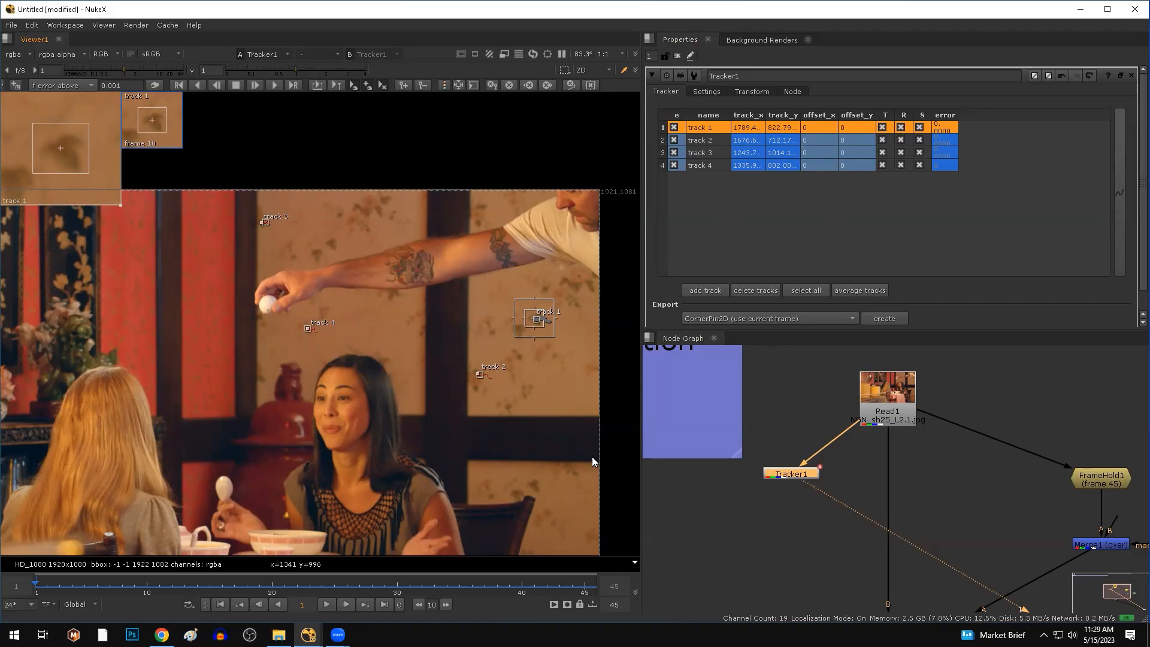
click(798, 478)
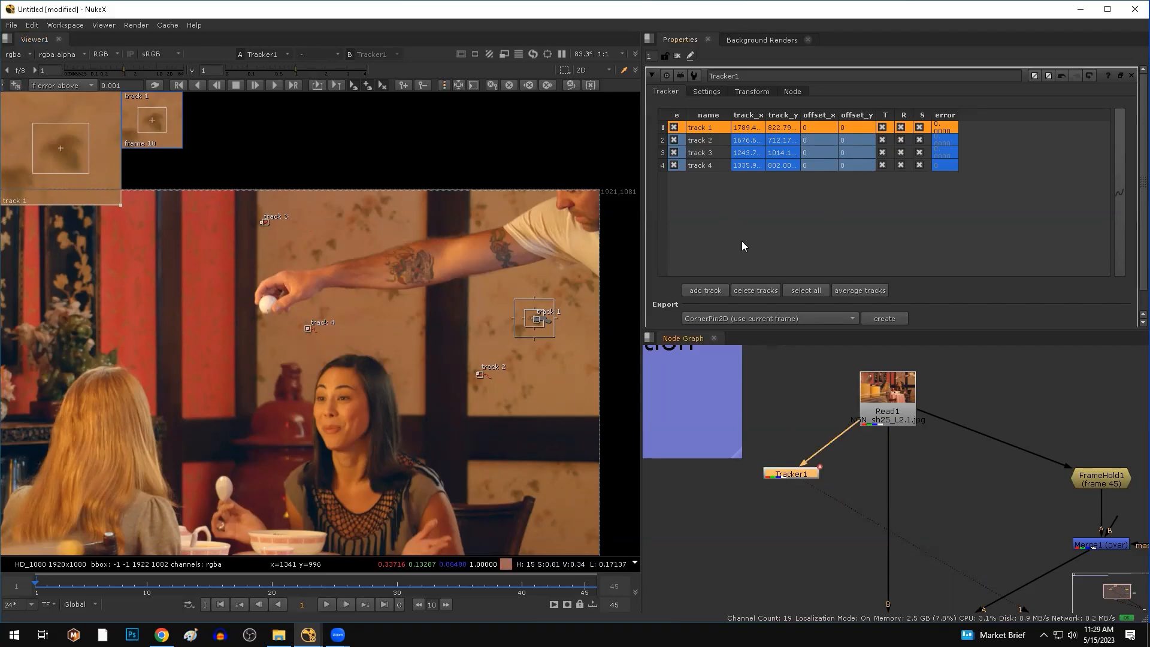
click(760, 91)
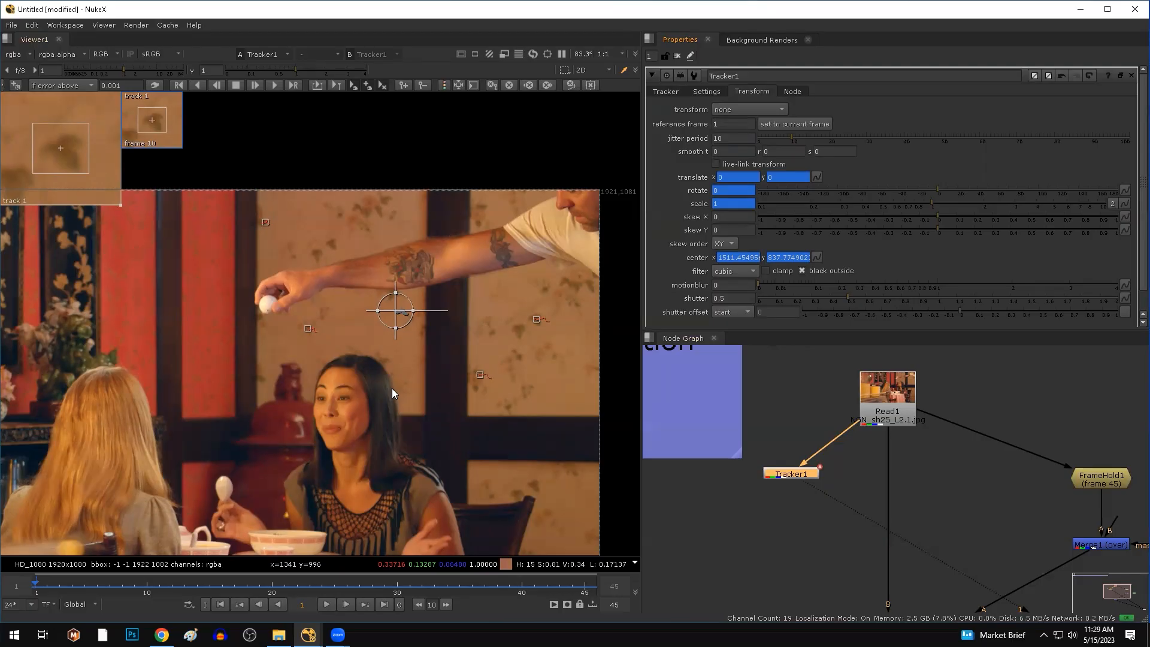
Set Tracker1's transform to stabilize 1-pt, play the shot, and widen the Viewer.
click(738, 110)
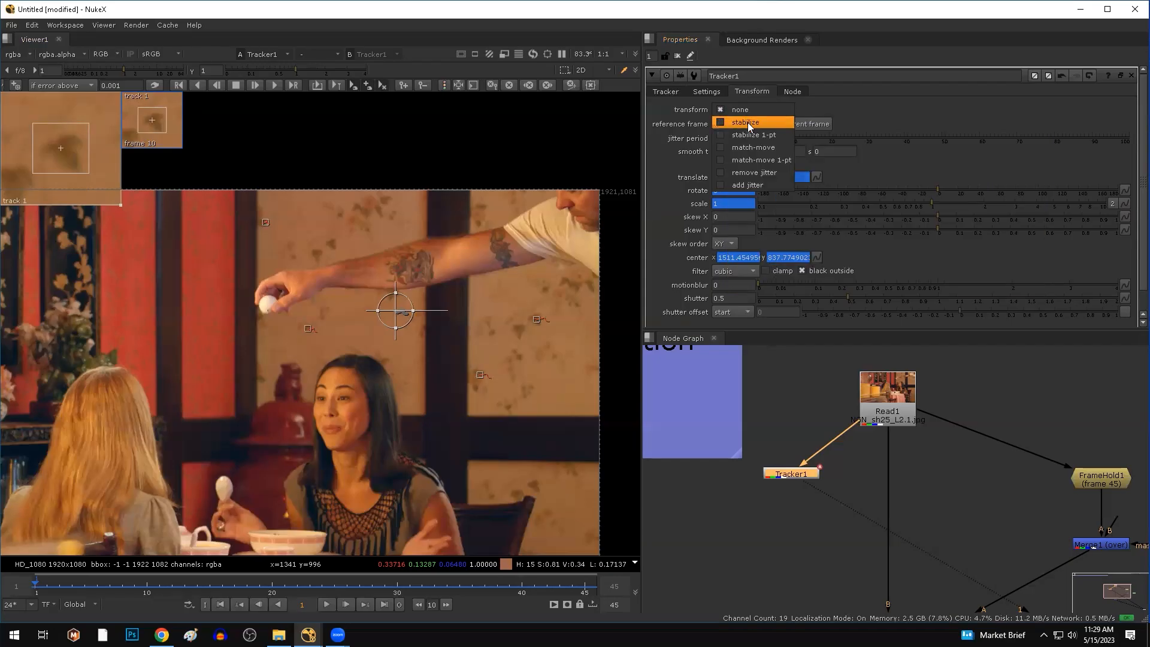
click(750, 130)
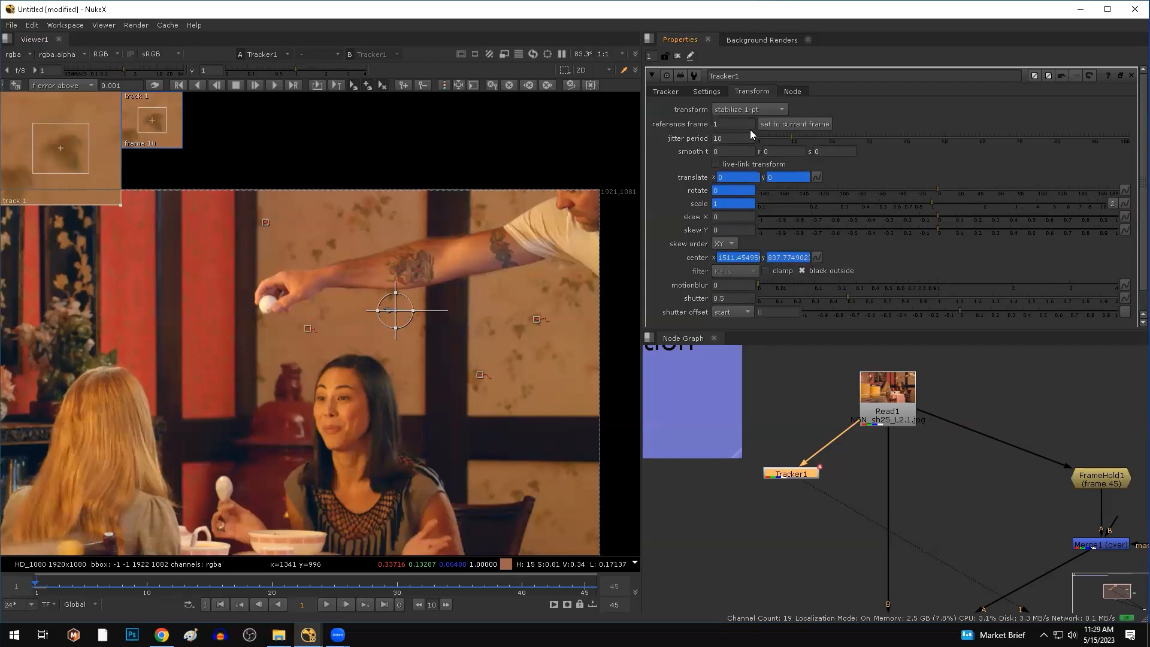
click(327, 604)
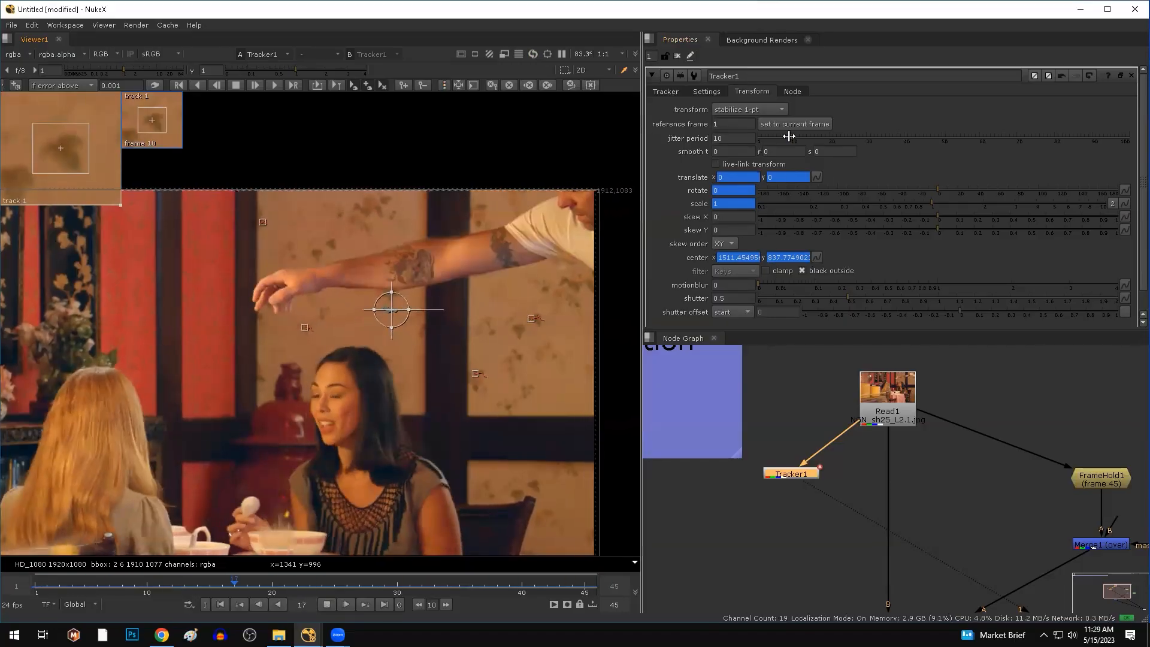
drag(643, 128, 832, 129)
Split the viewer area and place a new comp viewer, Viewer2, in the right pane.
click(7, 39)
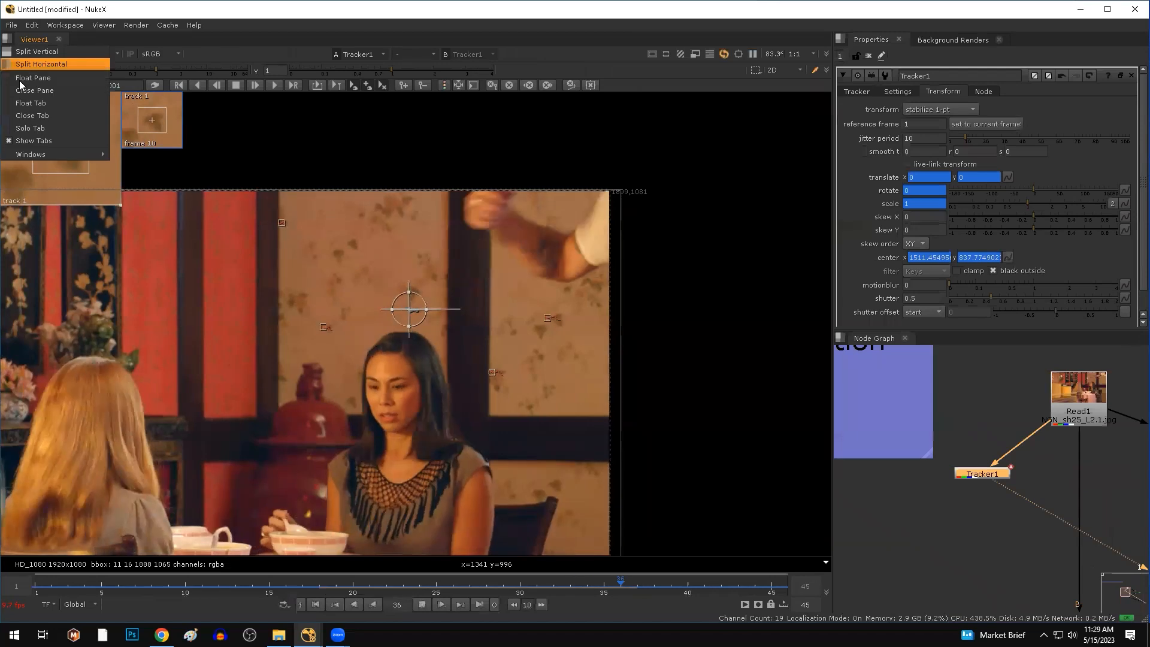
click(36, 64)
click(424, 38)
mouse_move(525, 161)
click(588, 320)
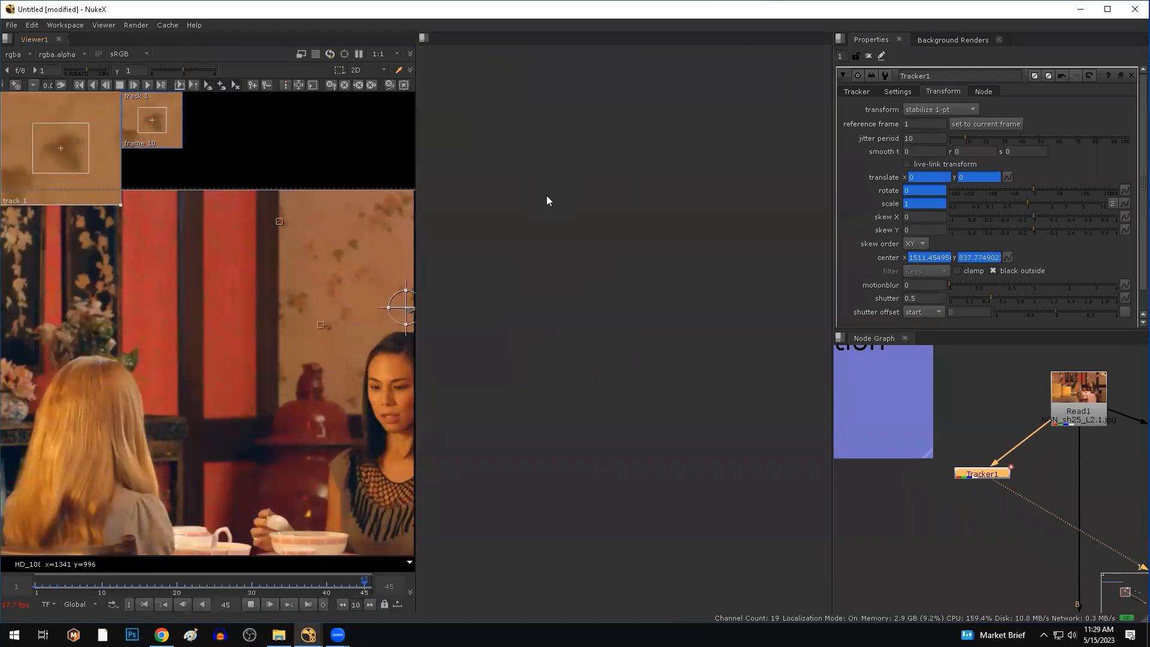
drag(99, 46, 599, 228)
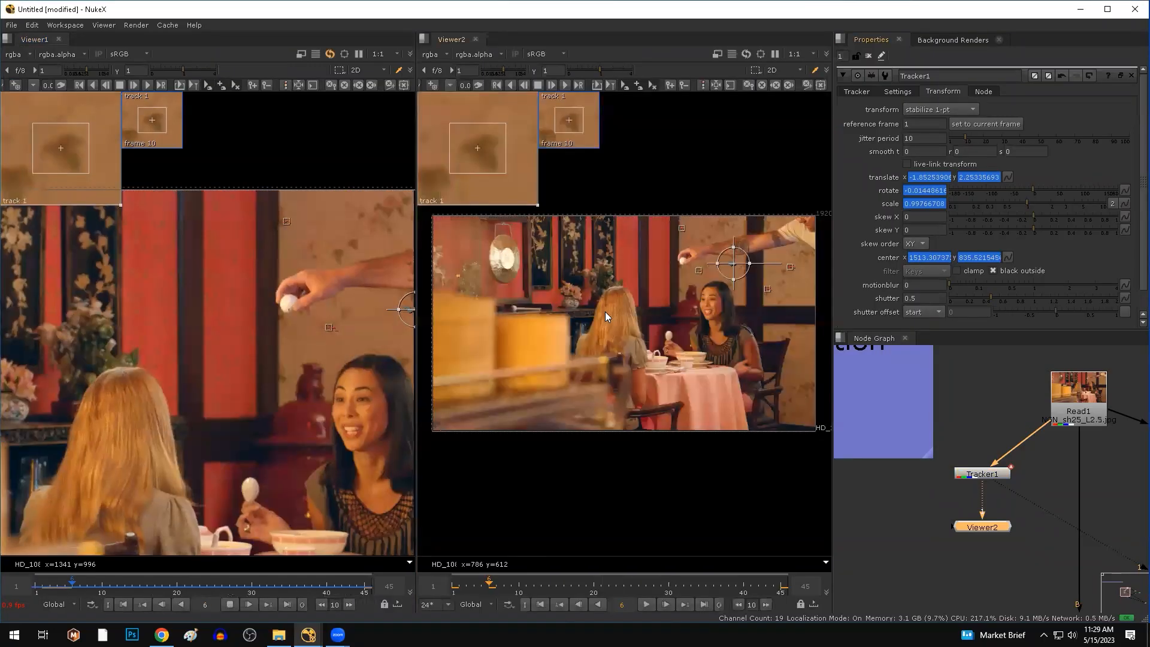
Clear the tracker properties, fit Viewer1, and show the original Read1 plate in Viewer2.
click(869, 56)
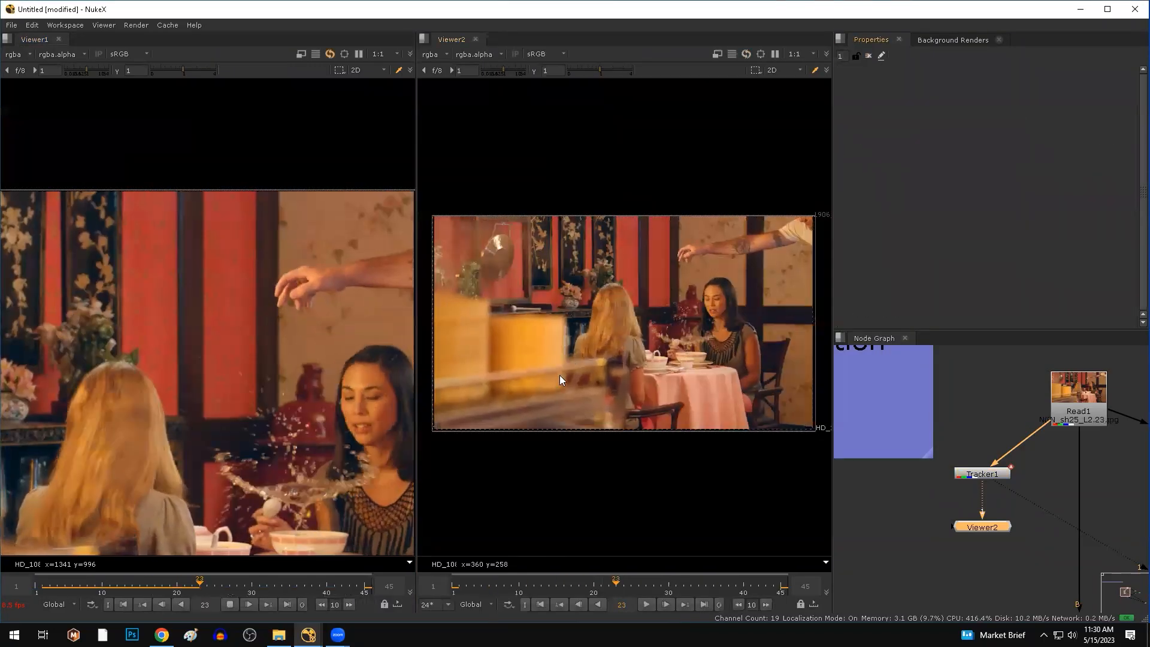
key(f)
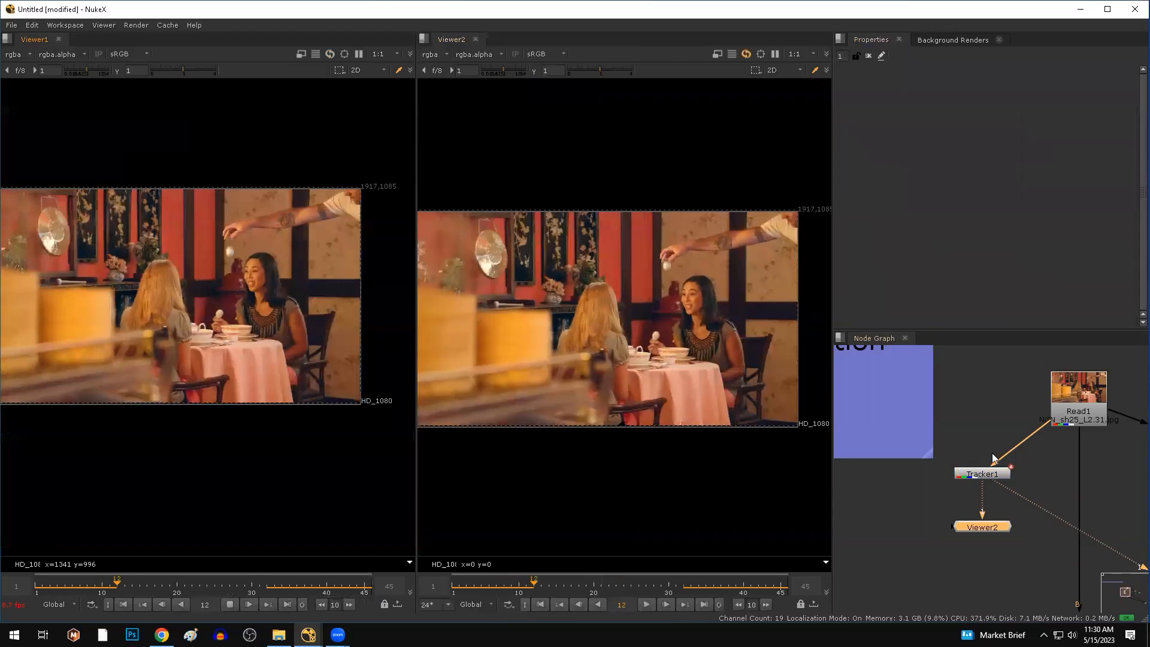
click(1073, 403)
key(1)
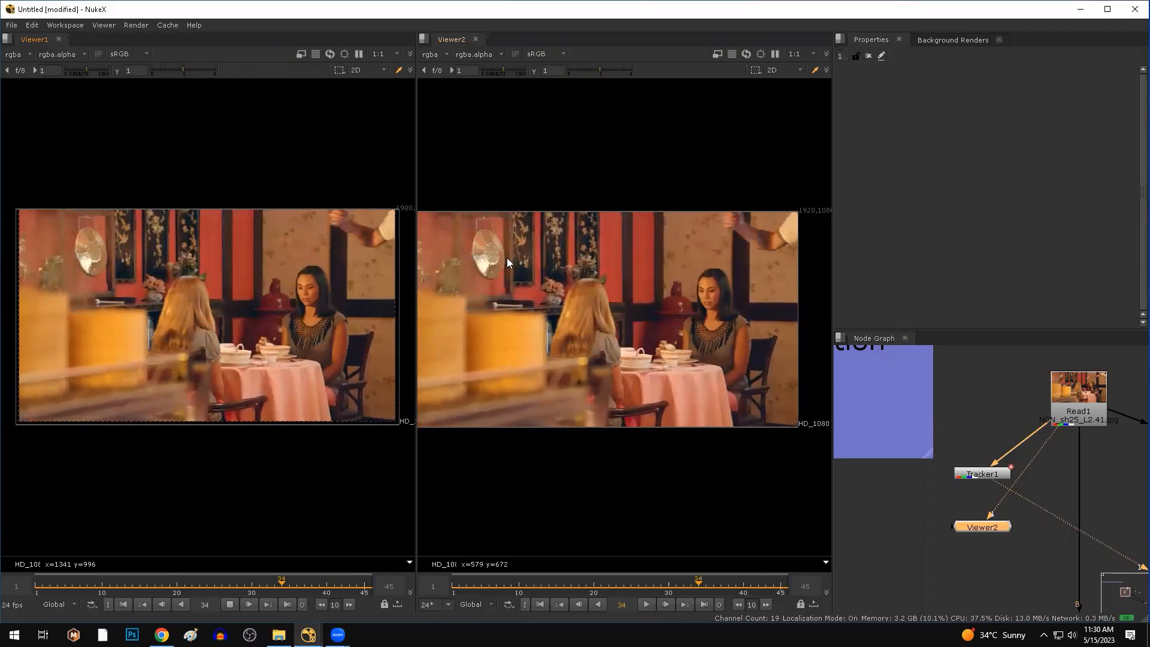
Compare the stabilized and original plates during playback and stop at frame 40.
drag(194, 296, 1, 526)
mouse_move(623, 273)
mouse_down()
mouse_move(370, 509)
mouse_move(97, 360)
mouse_move(68, 469)
mouse_move(663, 316)
mouse_move(389, 505)
mouse_up()
drag(653, 213, 814, 363)
drag(244, 183, 382, 369)
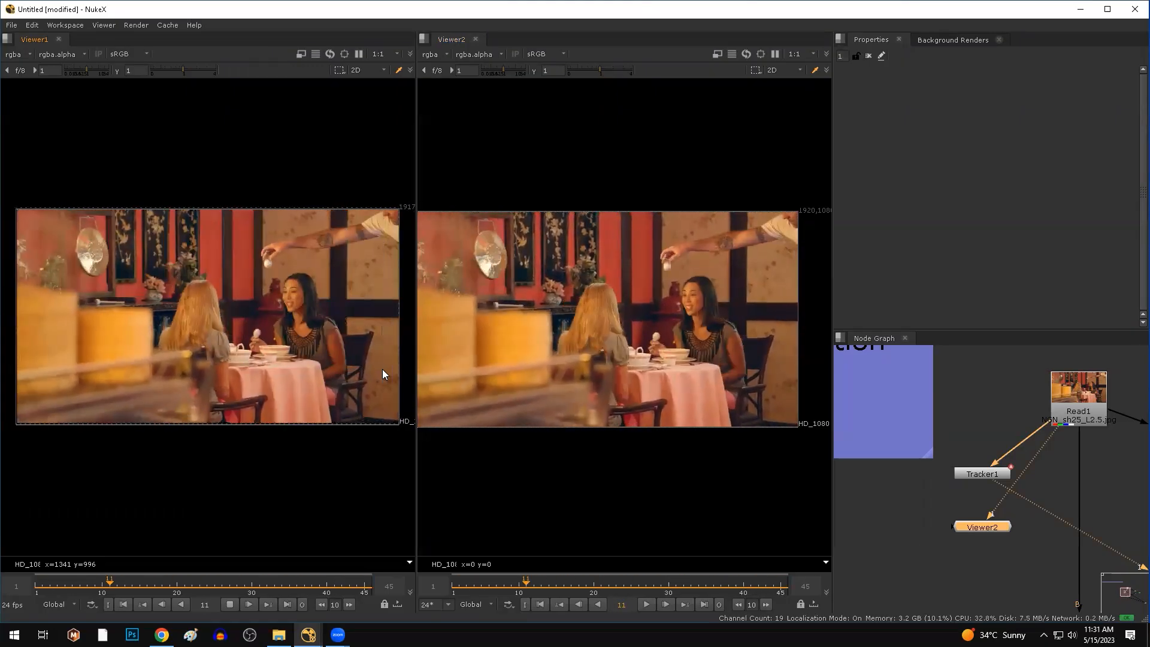
click(230, 604)
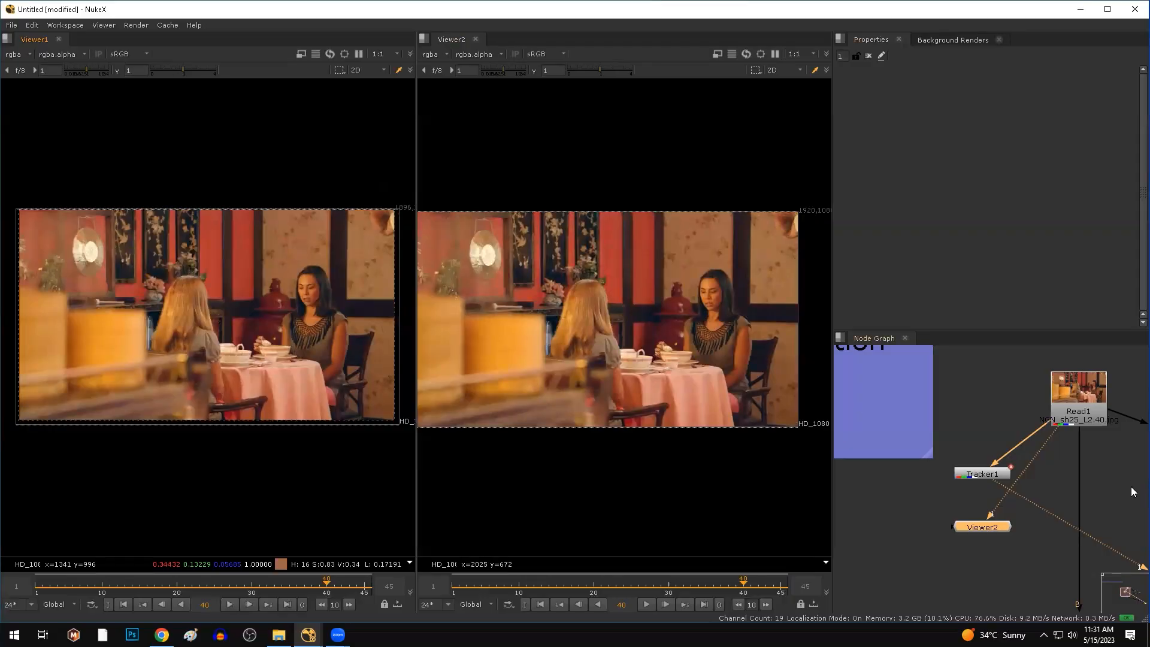
Enlarge Viewer2, move Read1 higher in the Node Graph, and pan to the patch nodes.
drag(416, 204, 226, 150)
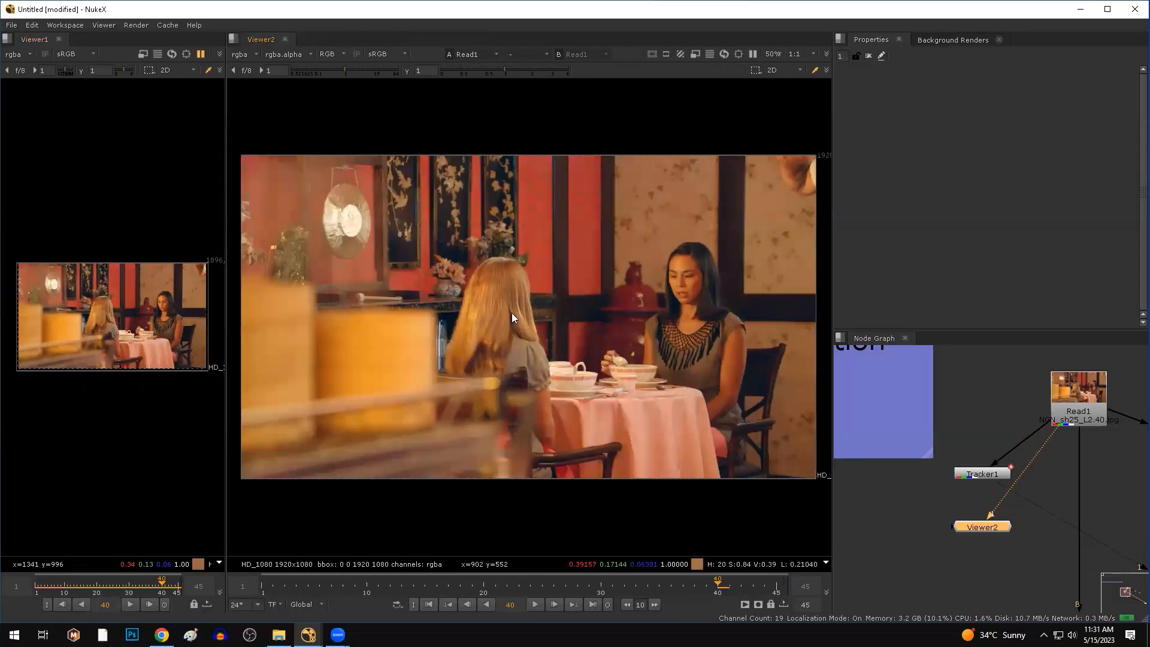
scroll(923, 525, down, 4)
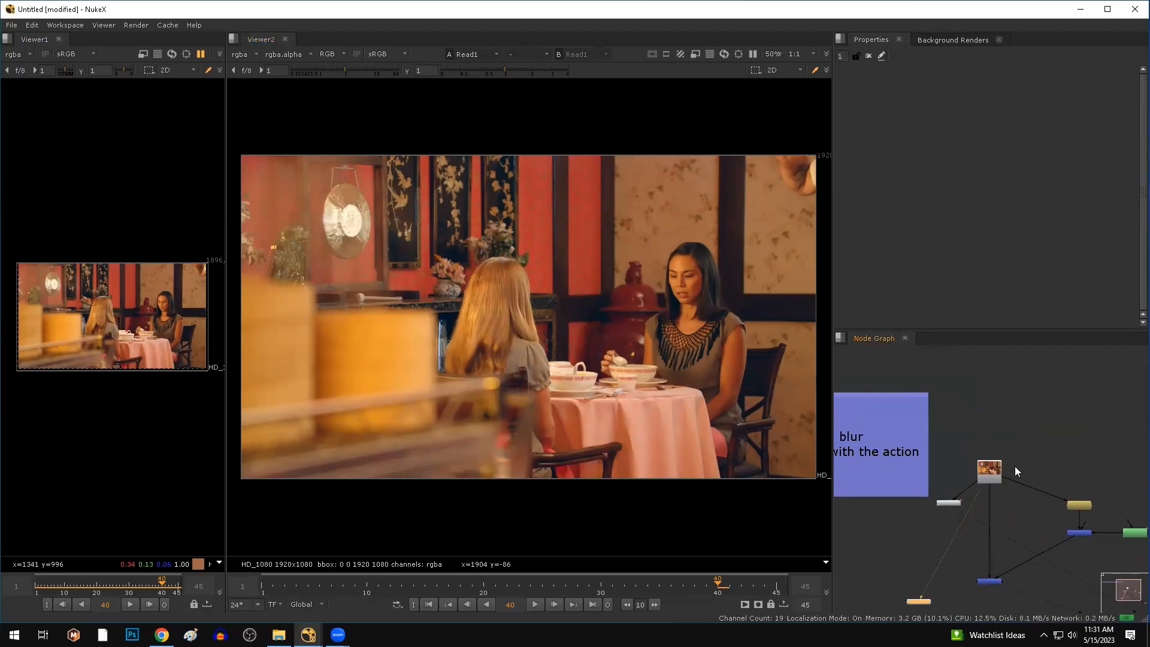
drag(992, 417, 993, 413)
middle_drag(1031, 477, 990, 472)
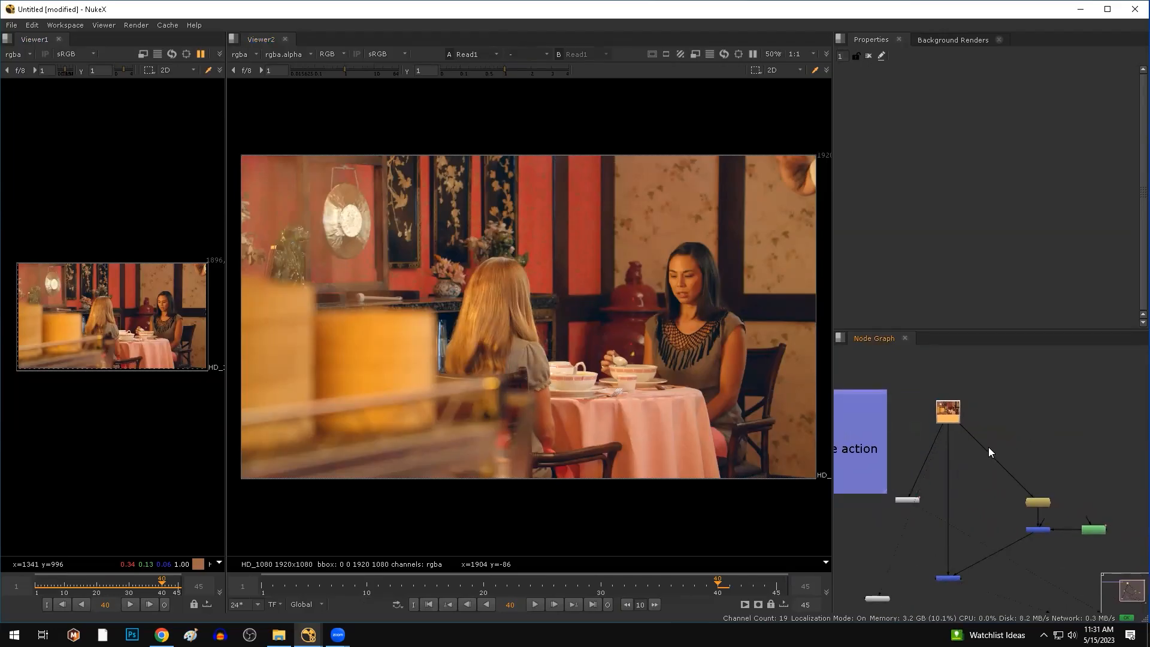
scroll(656, 286, down, 3)
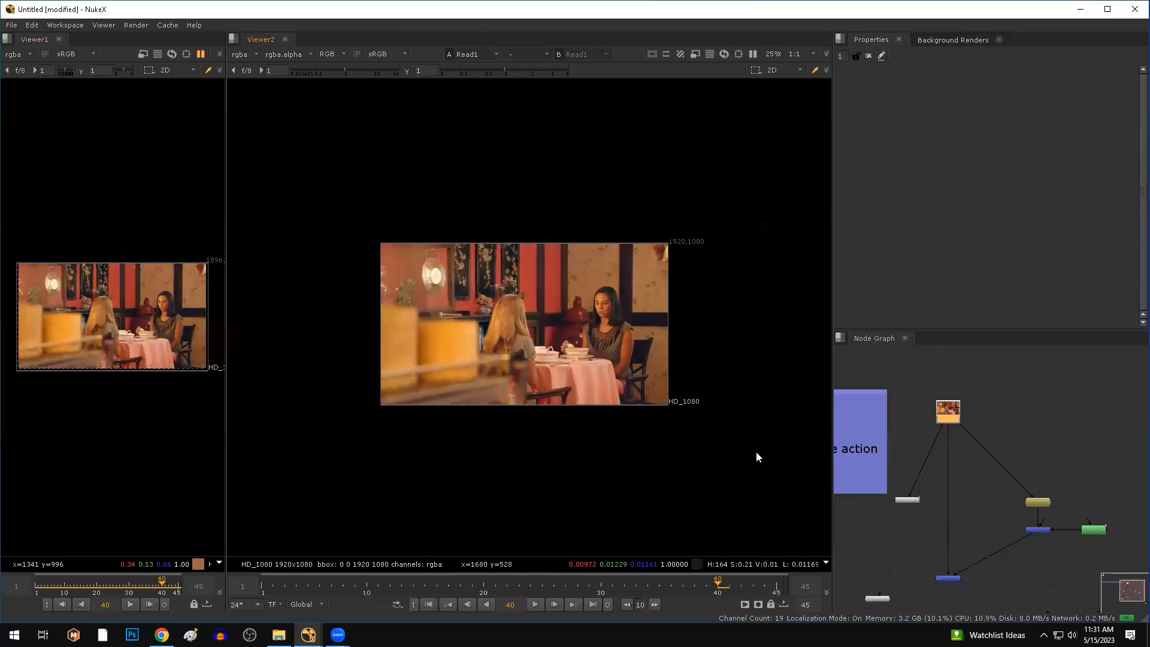
Show the Merge1 wallpaper patch in Viewer2 and nudge a small node below the backdrop upward.
click(1032, 531)
key(1)
scroll(613, 251, up, 5)
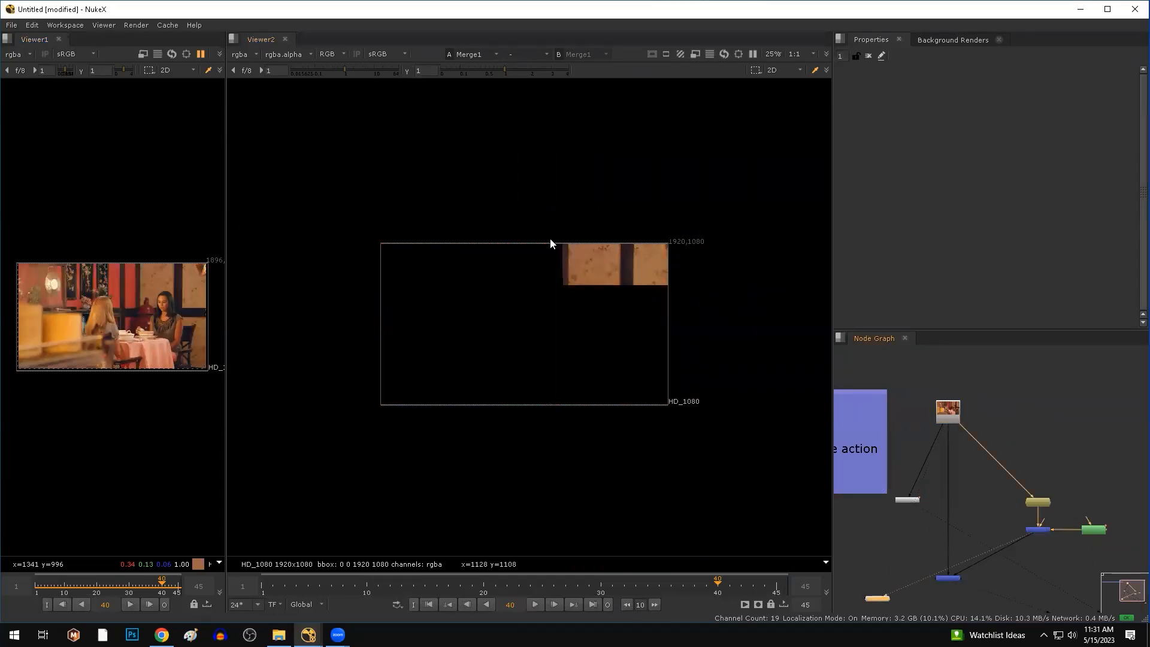
middle_drag(900, 508, 938, 478)
click(942, 470)
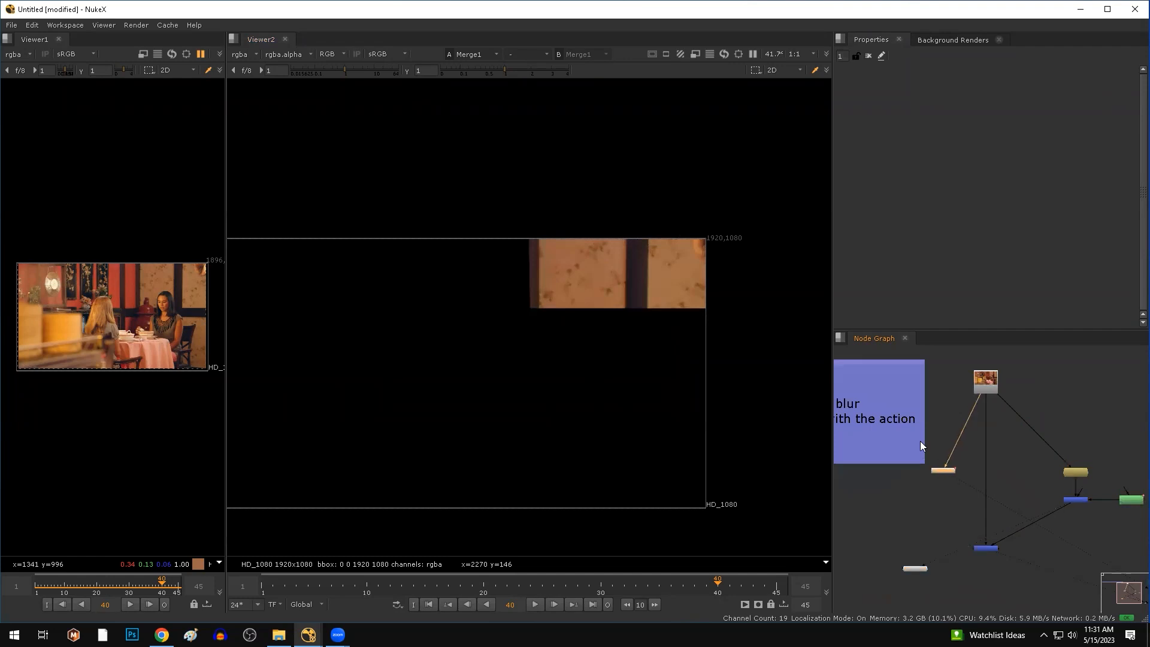
drag(924, 388, 923, 384)
Set Tracker2's reference frame to 45 and its transform to match-move.
double_click(1076, 532)
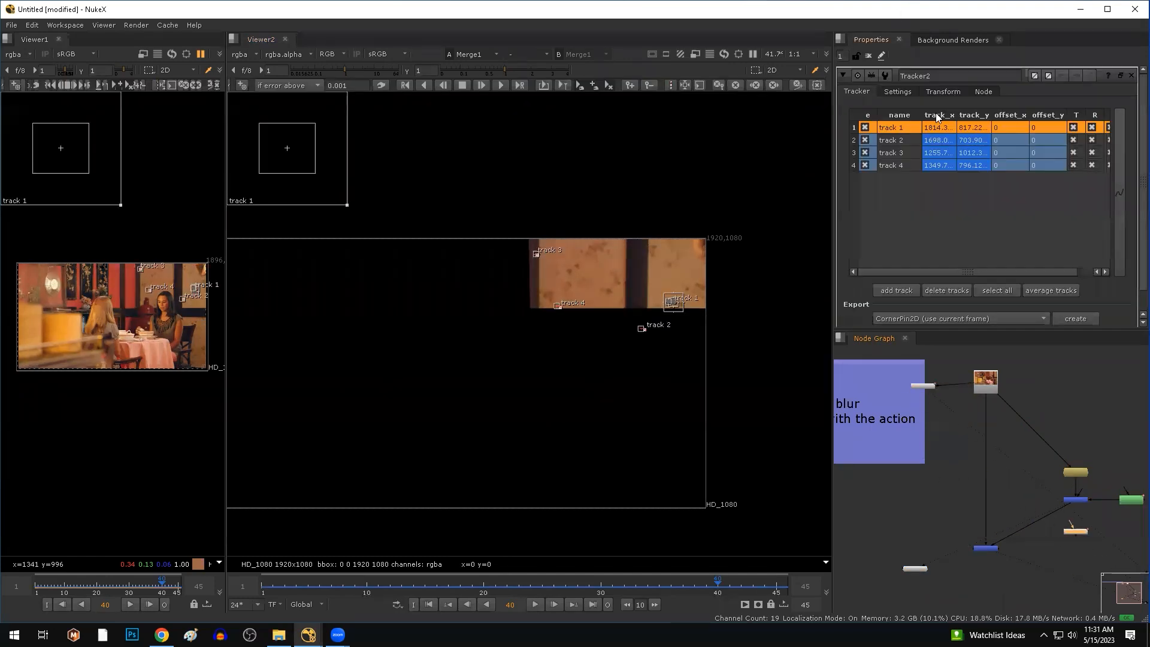
click(944, 91)
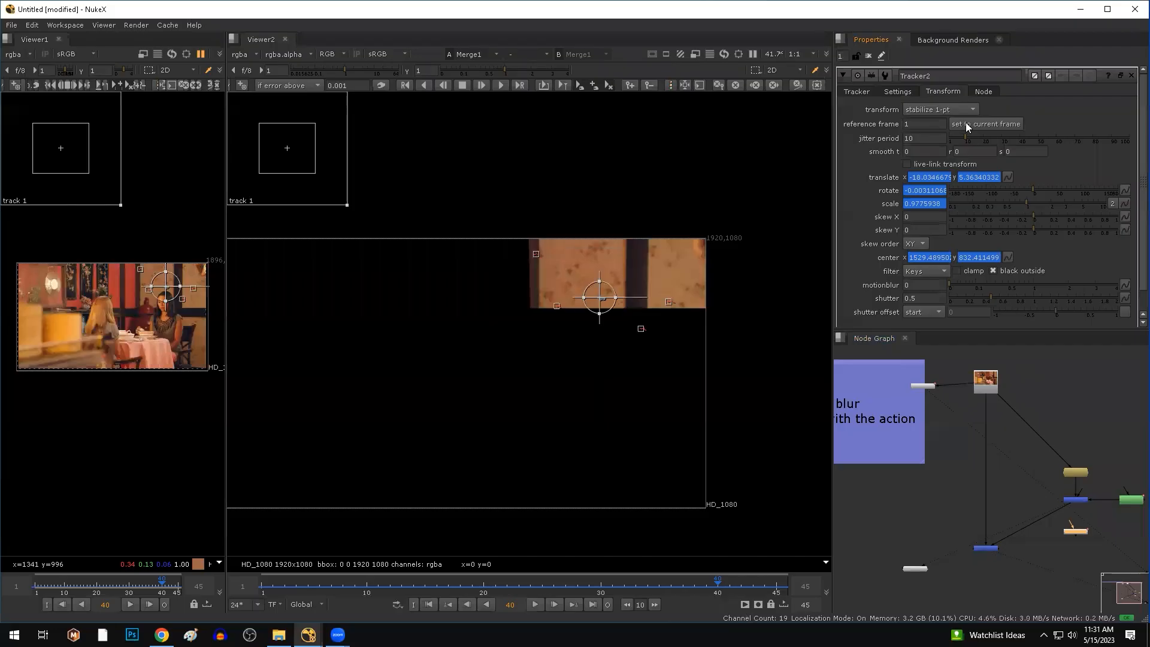
scroll(1079, 480, up, 5)
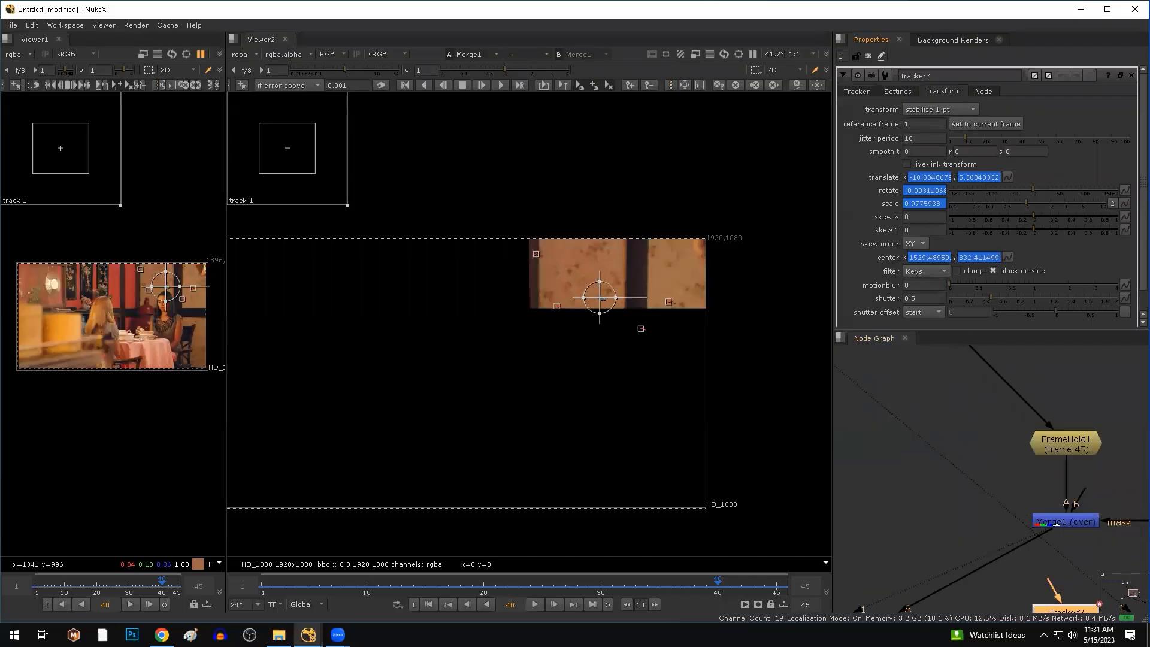
click(781, 585)
middle_drag(1072, 587, 1034, 495)
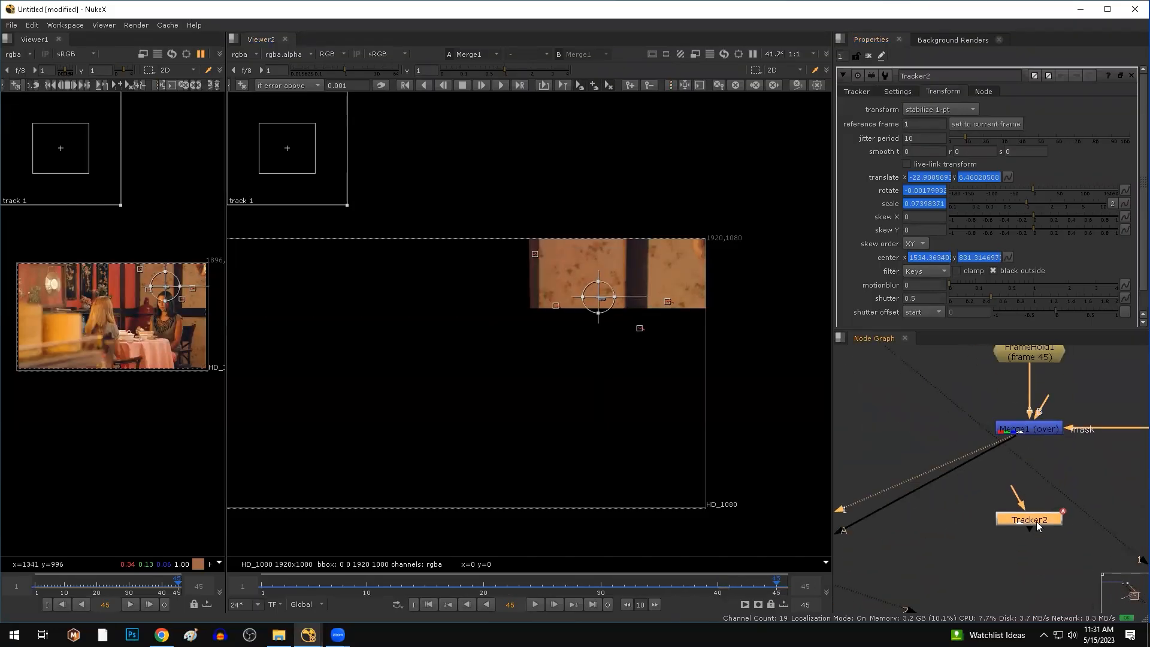
click(979, 125)
click(951, 112)
click(947, 122)
Insert Tracker2 into the pipe feeding Merge2 and view Merge2's composite.
scroll(964, 497, down, 5)
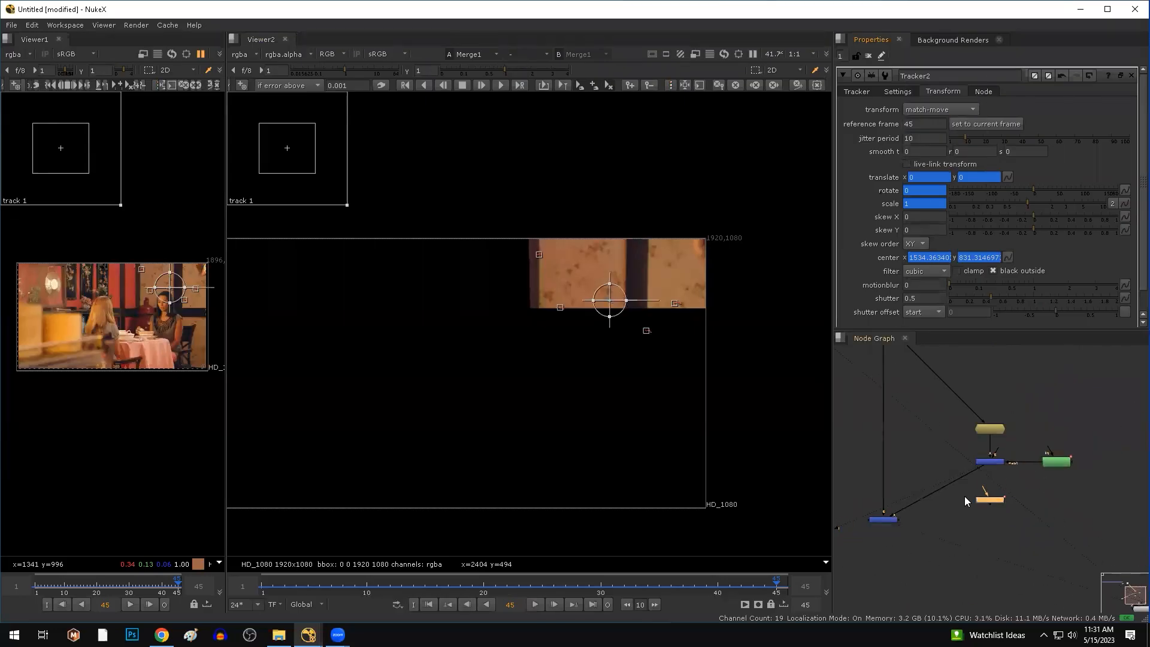
mouse_move(988, 502)
mouse_down()
mouse_move(948, 491)
mouse_move(996, 503)
mouse_up()
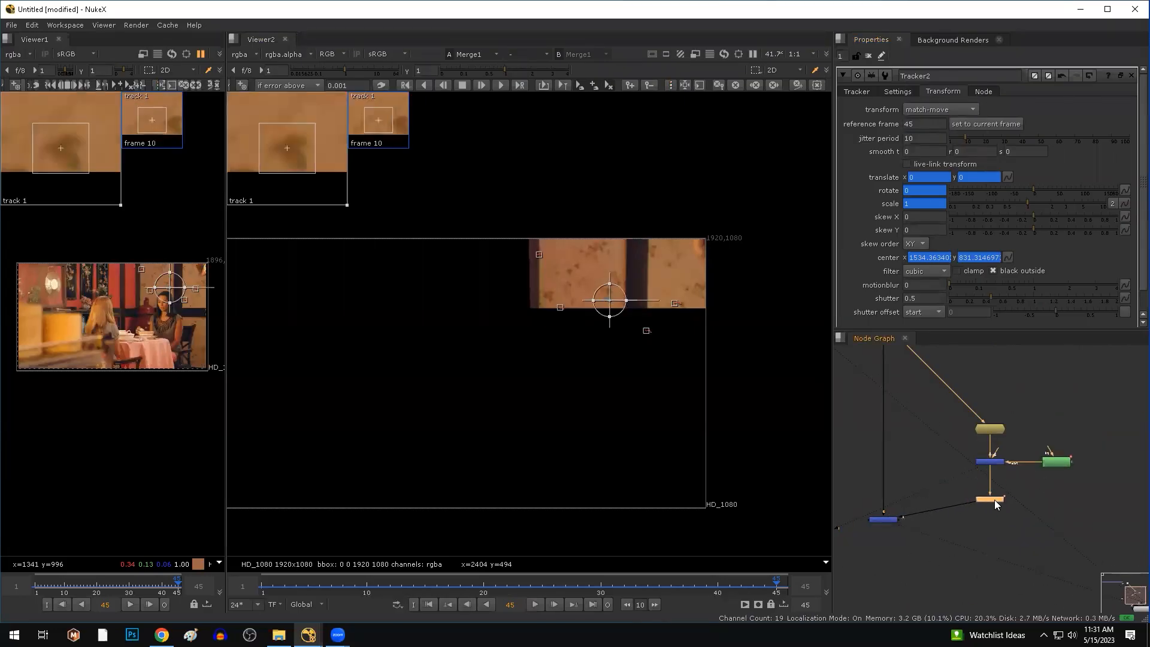
double_click(882, 520)
key(1)
scroll(553, 345, down, 2)
click(488, 605)
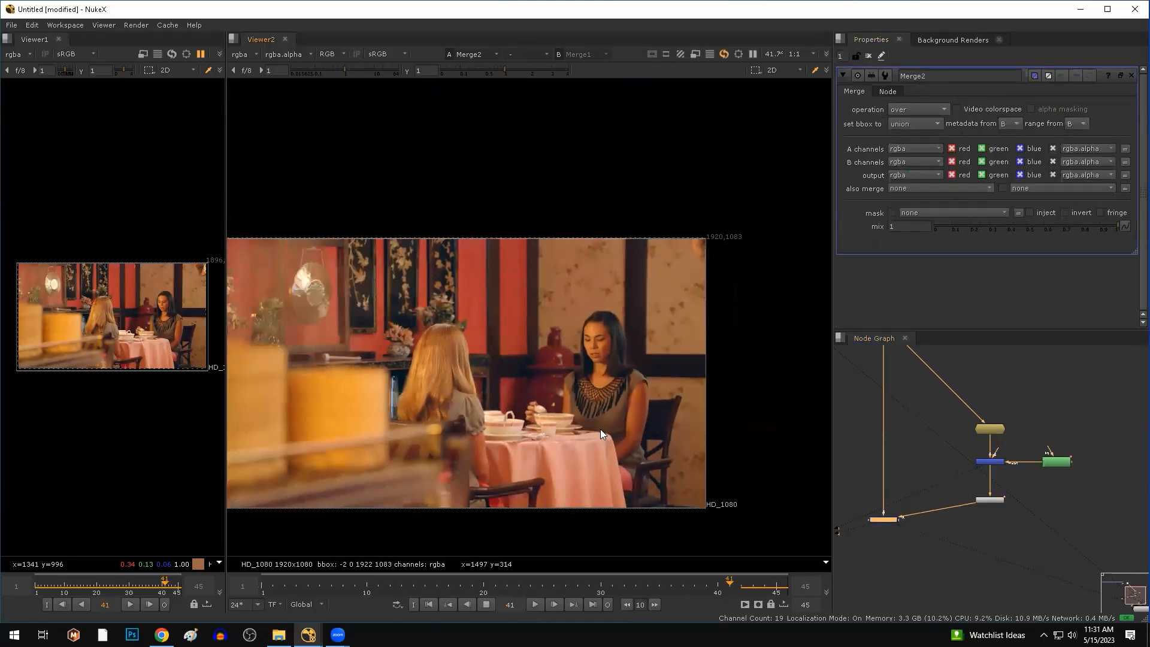
drag(764, 190, 440, 383)
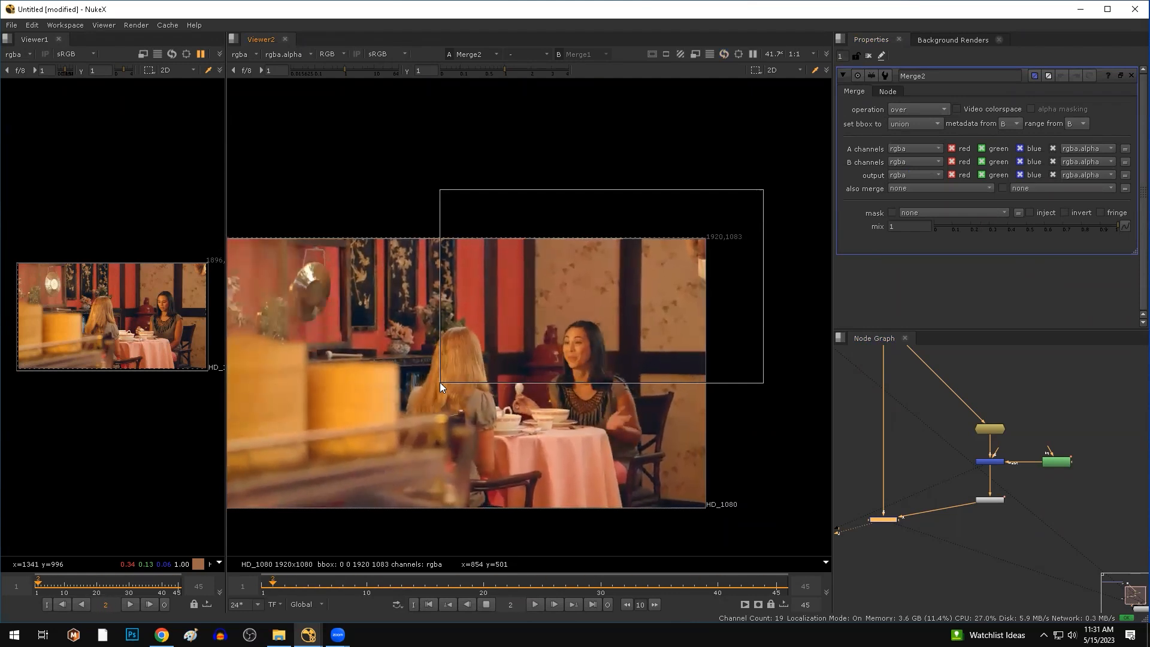
click(983, 500)
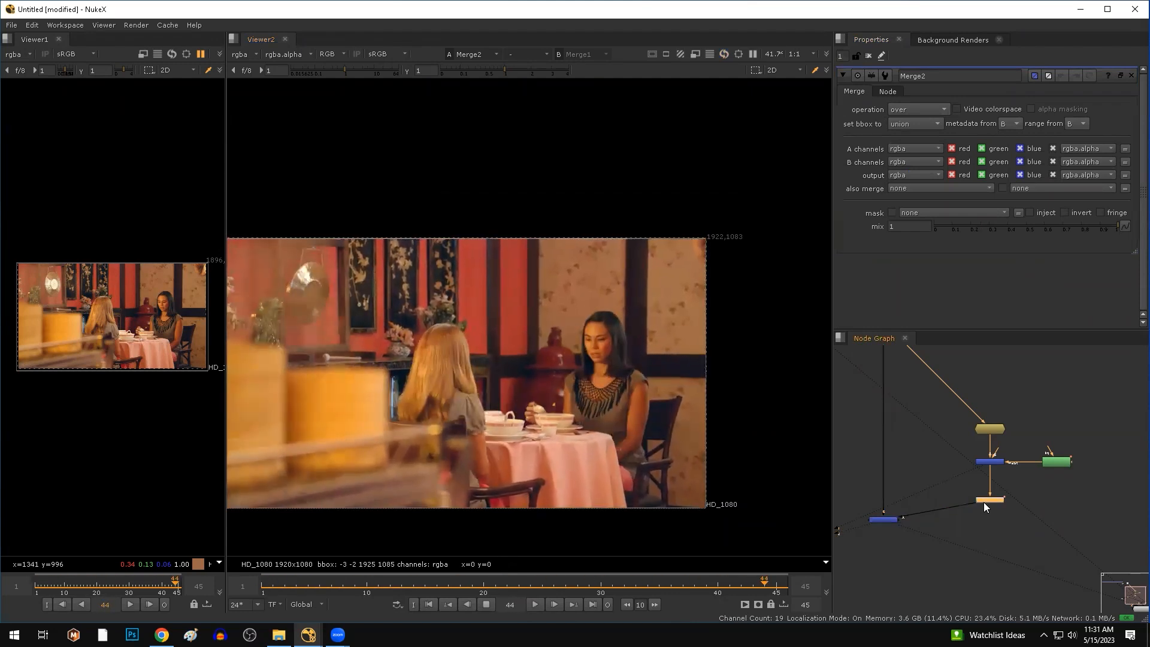
key(d)
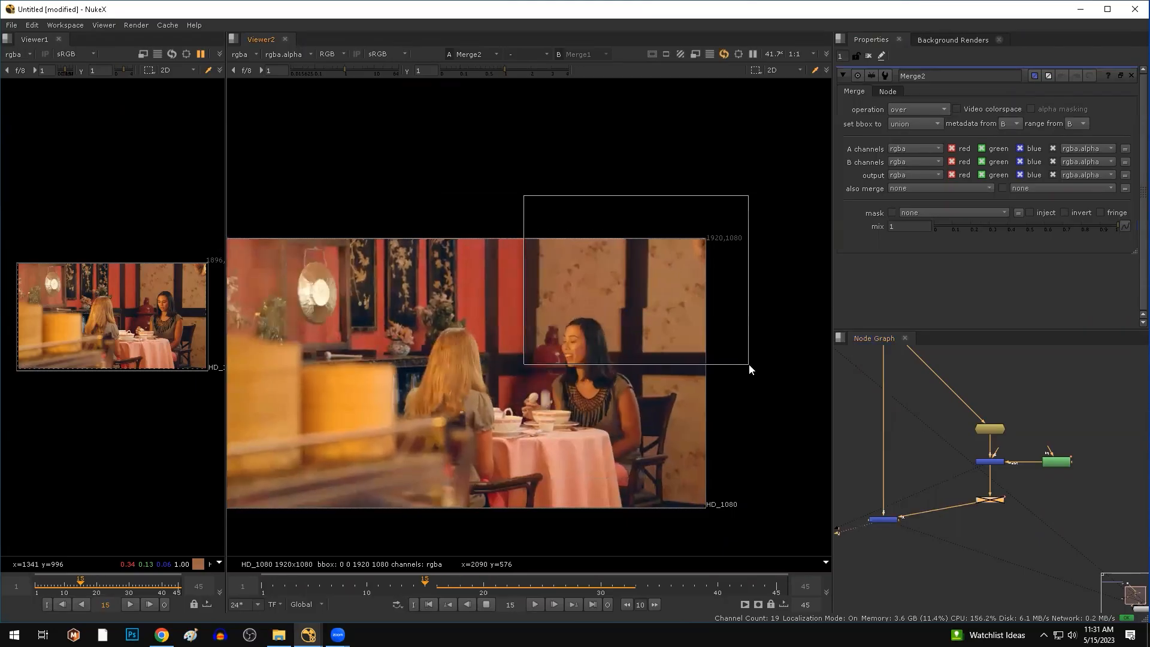
scroll(658, 321, up, 3)
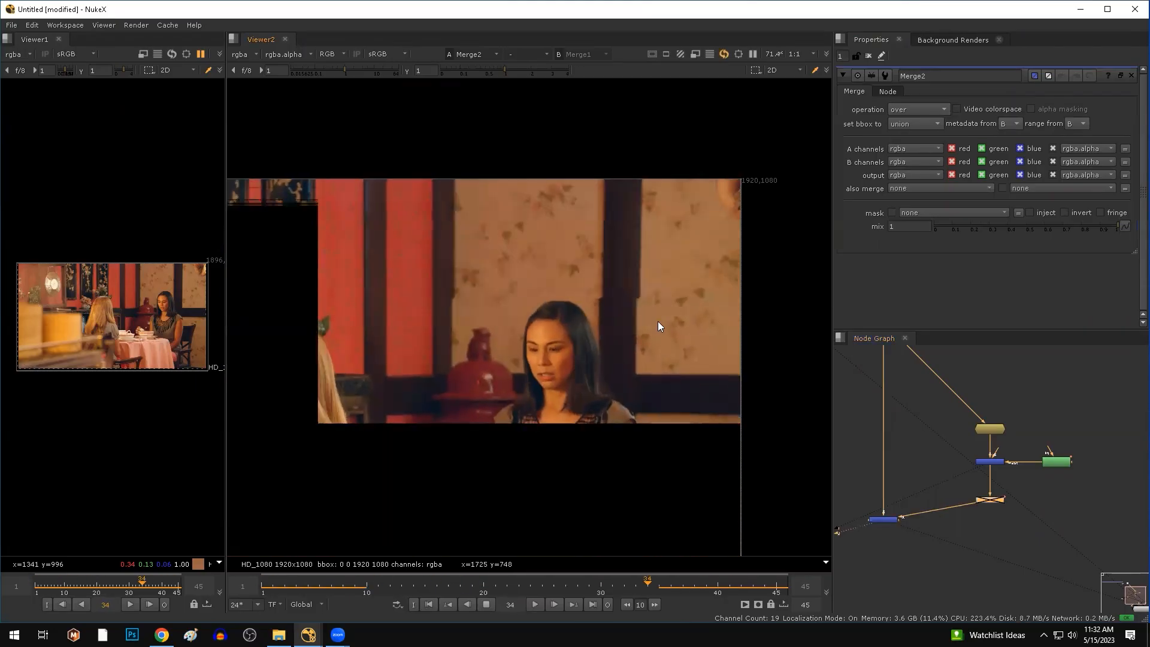
drag(1036, 484, 964, 525)
key(d)
drag(423, 174, 623, 314)
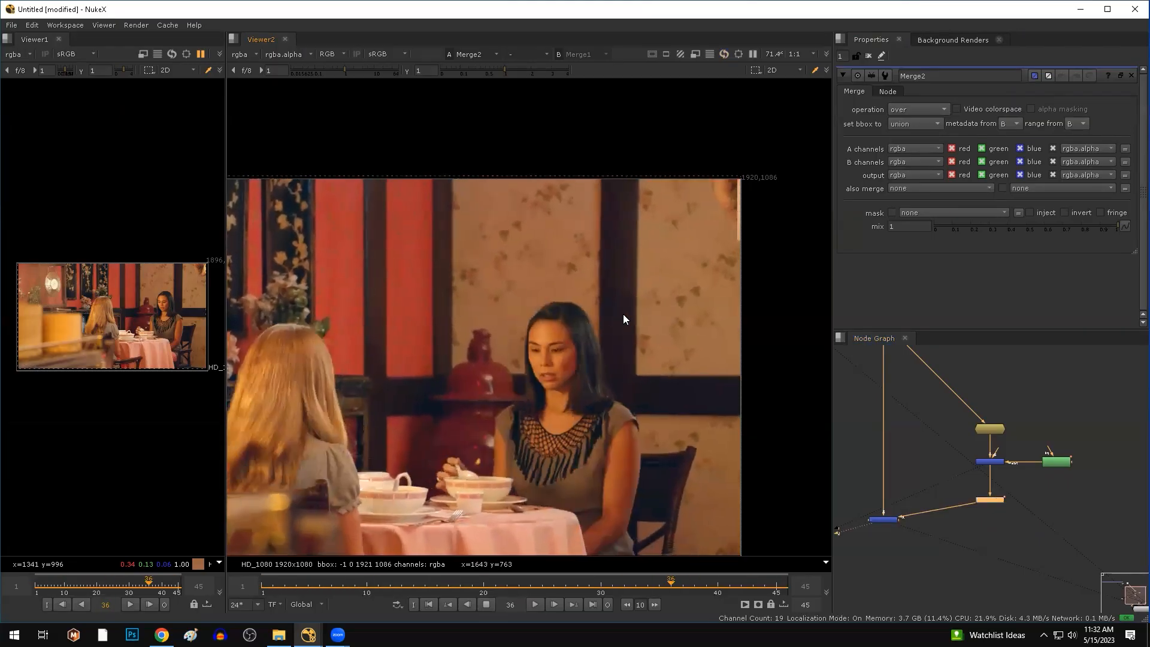
drag(711, 152, 767, 255)
drag(771, 359, 754, 291)
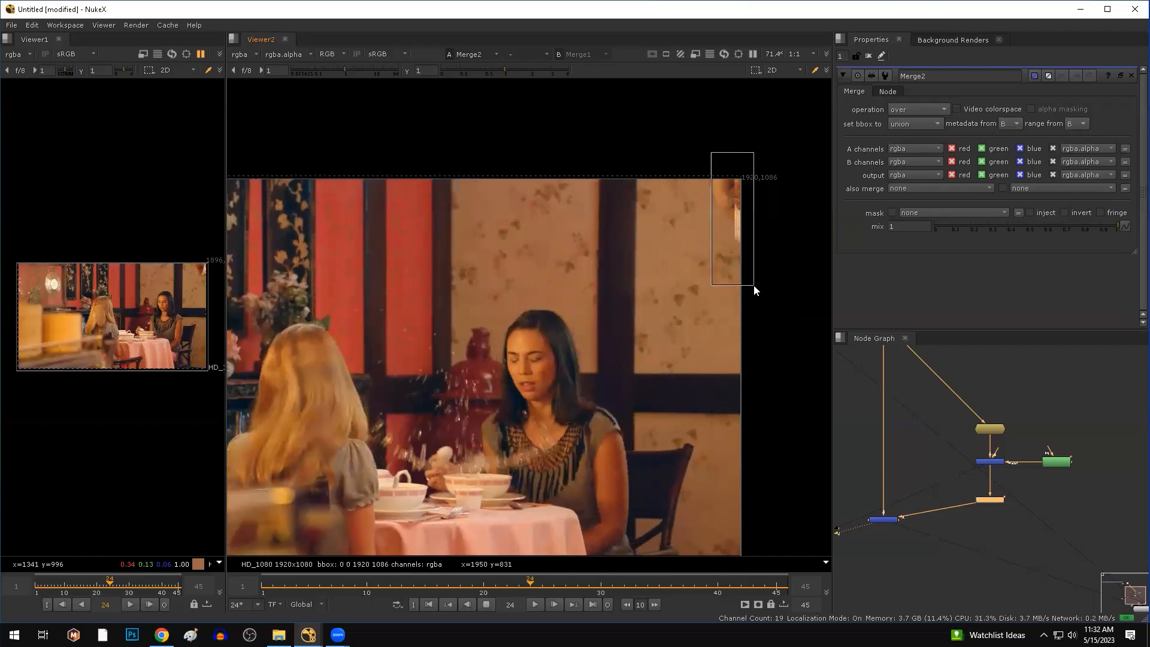
drag(766, 329, 722, 154)
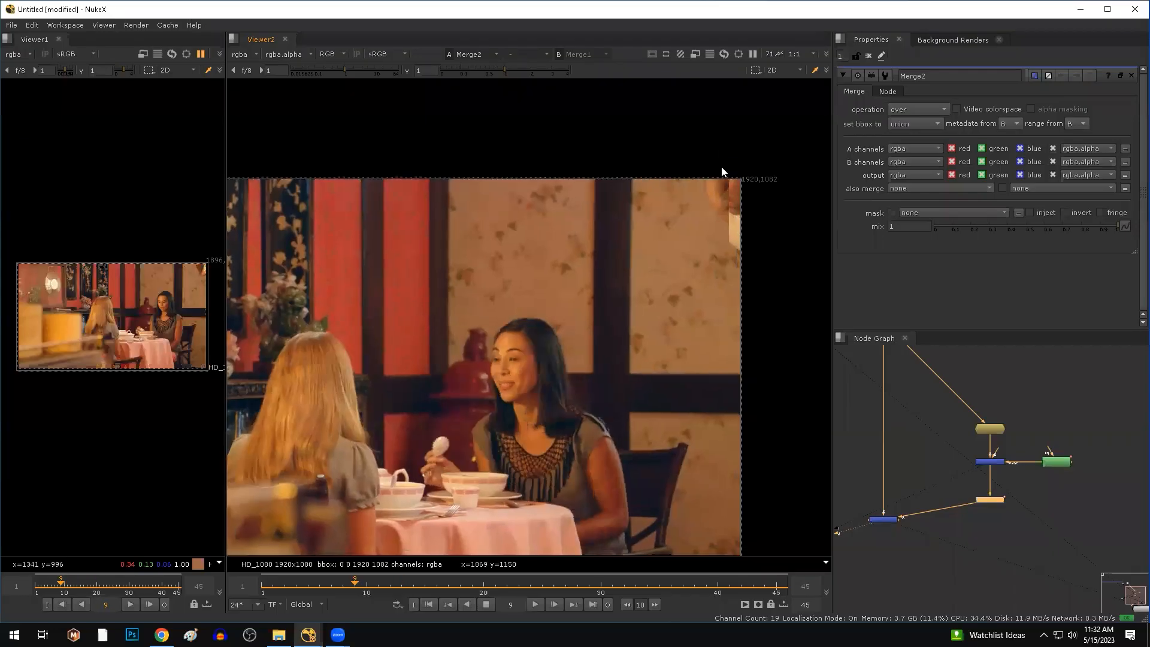
click(485, 605)
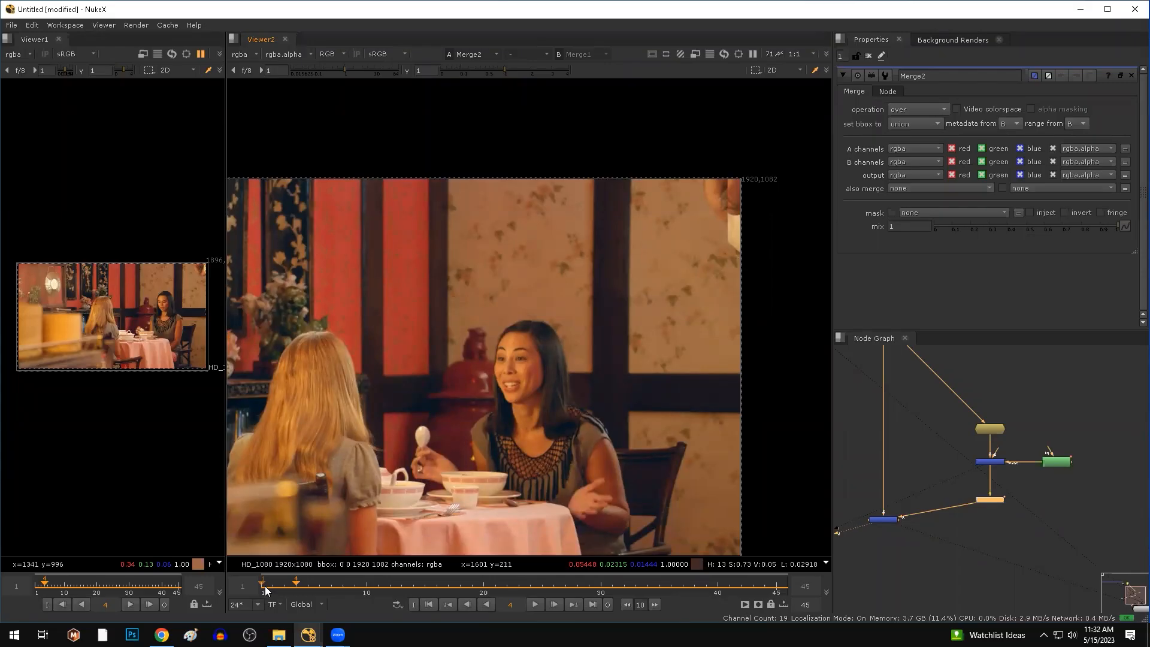
click(777, 588)
drag(662, 275, 426, 405)
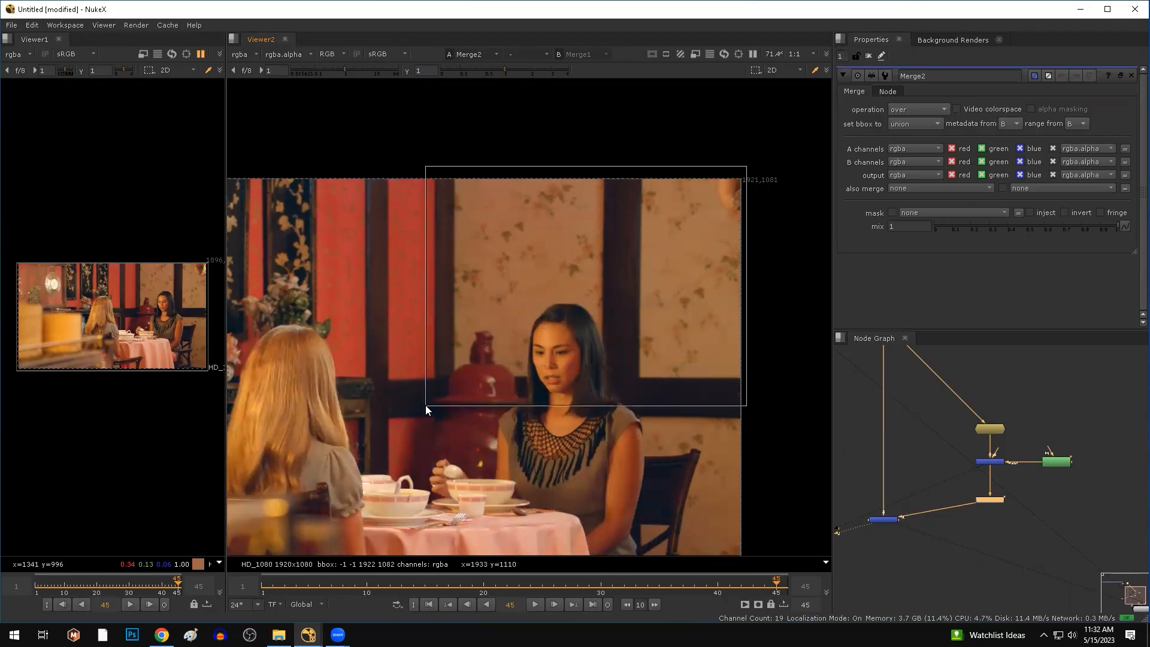
click(741, 585)
drag(719, 582, 262, 588)
ctrl+shift+drag(743, 171, 416, 388)
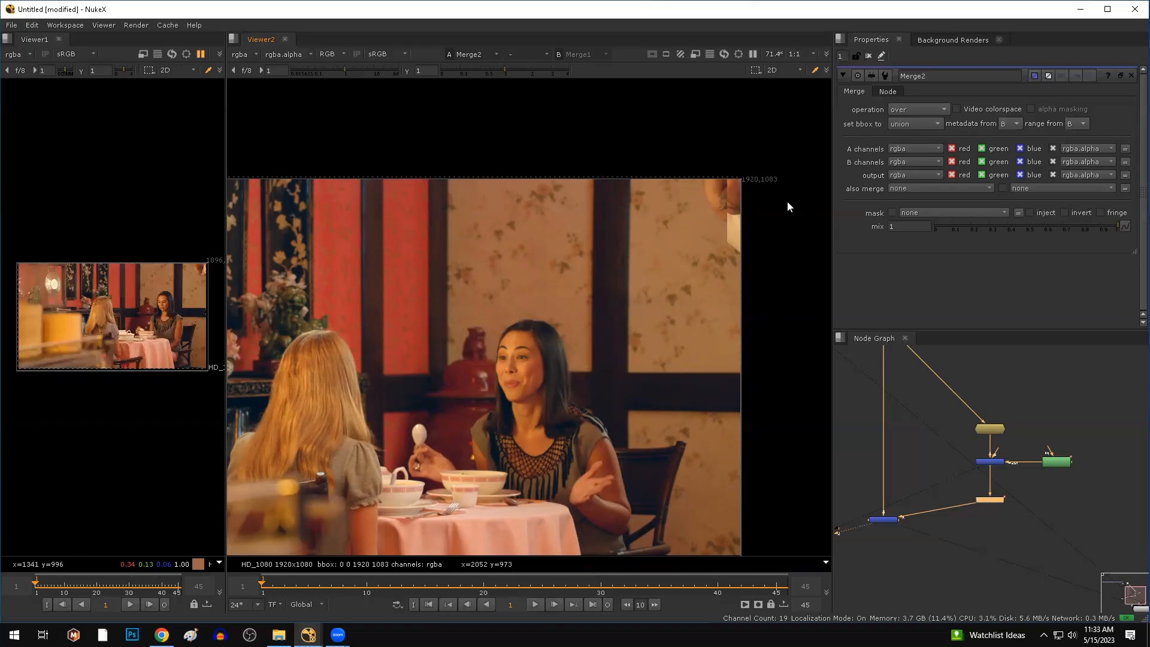
drag(603, 289, 438, 380)
scroll(962, 466, down, 3)
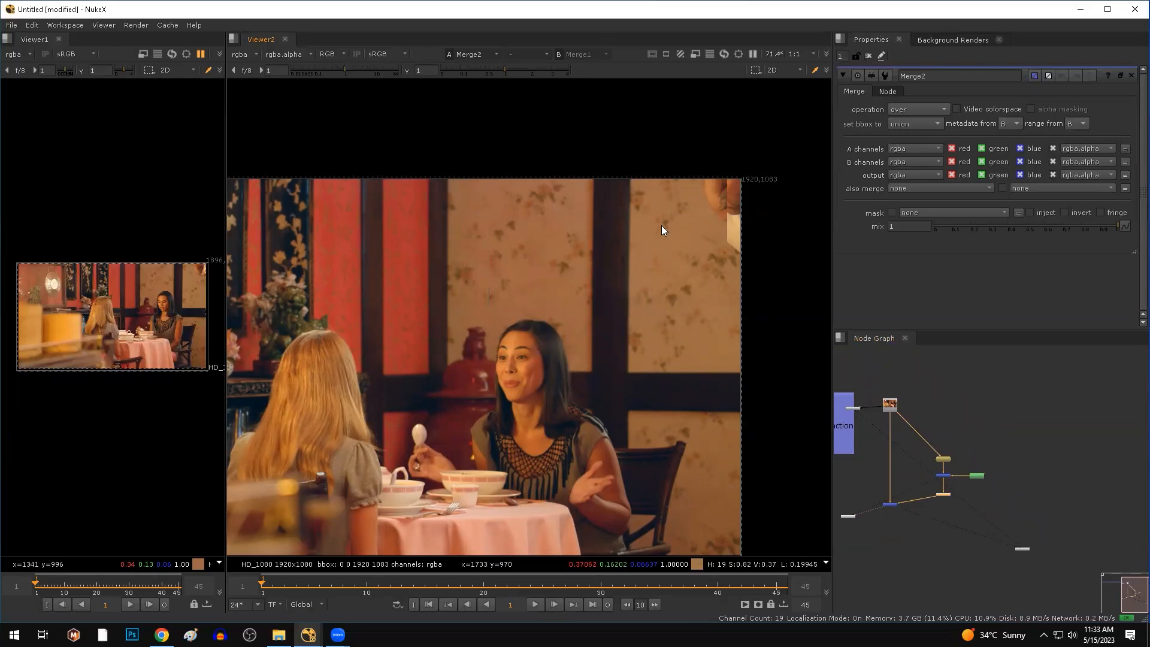
scroll(662, 230, up, 1)
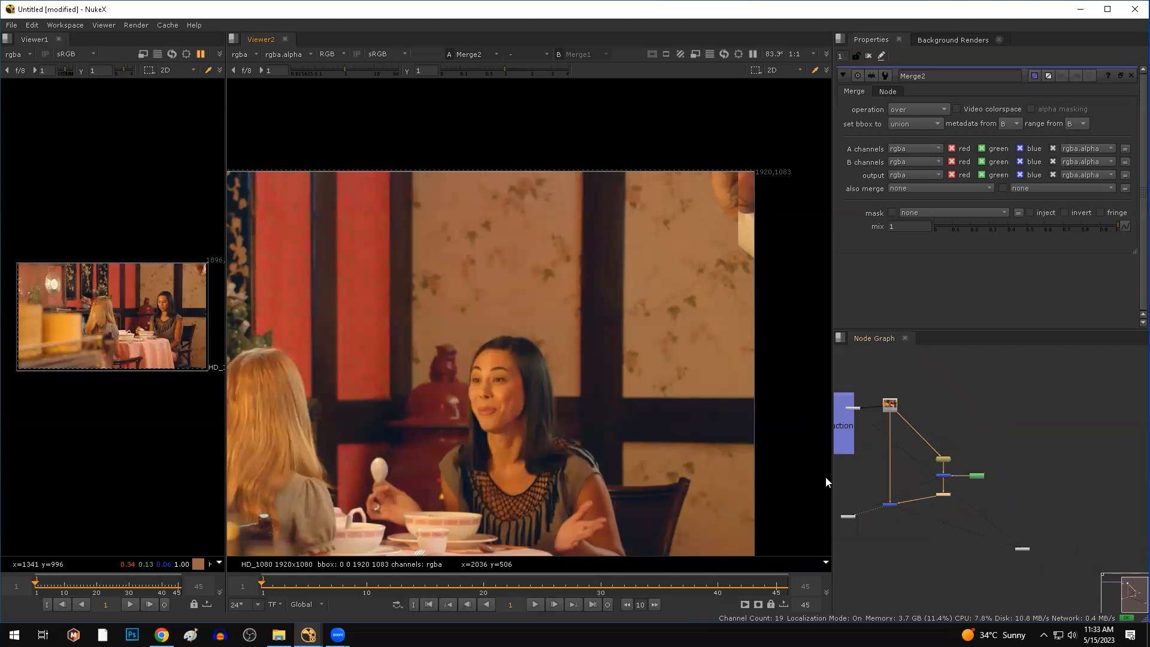
click(777, 585)
ctrl+shift+drag(425, 178, 737, 338)
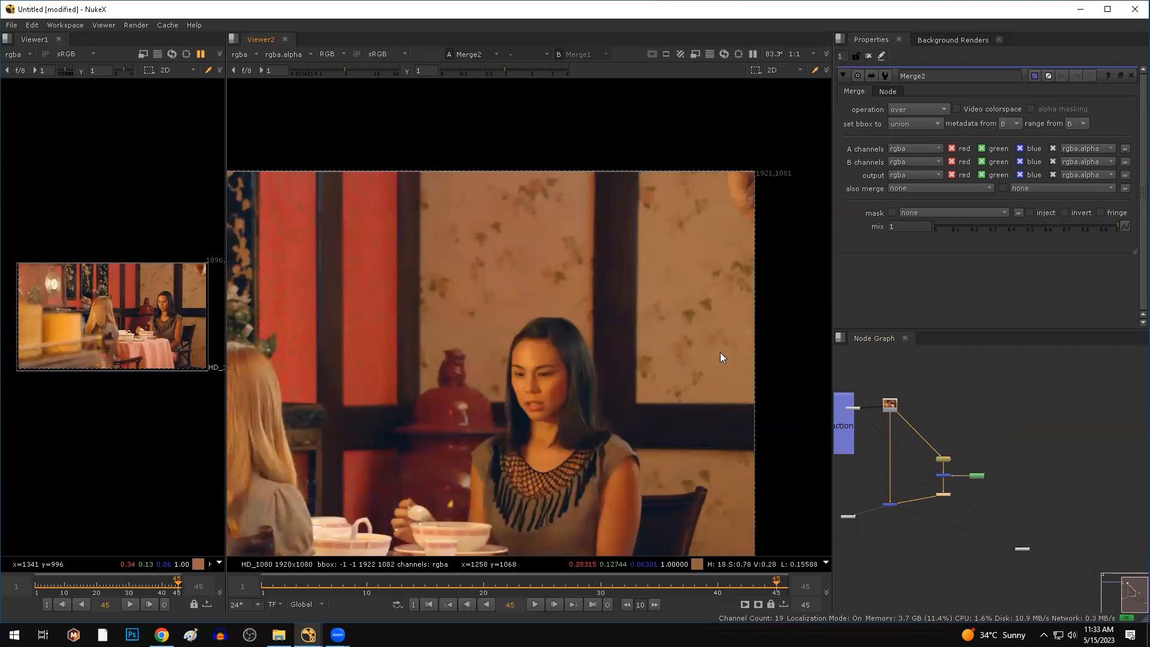
click(266, 590)
ctrl+shift+drag(739, 155, 447, 345)
View the original Read1 plate and outline the outstretched hand and arm area to remove.
ctrl+shift+drag(710, 291, 770, 156)
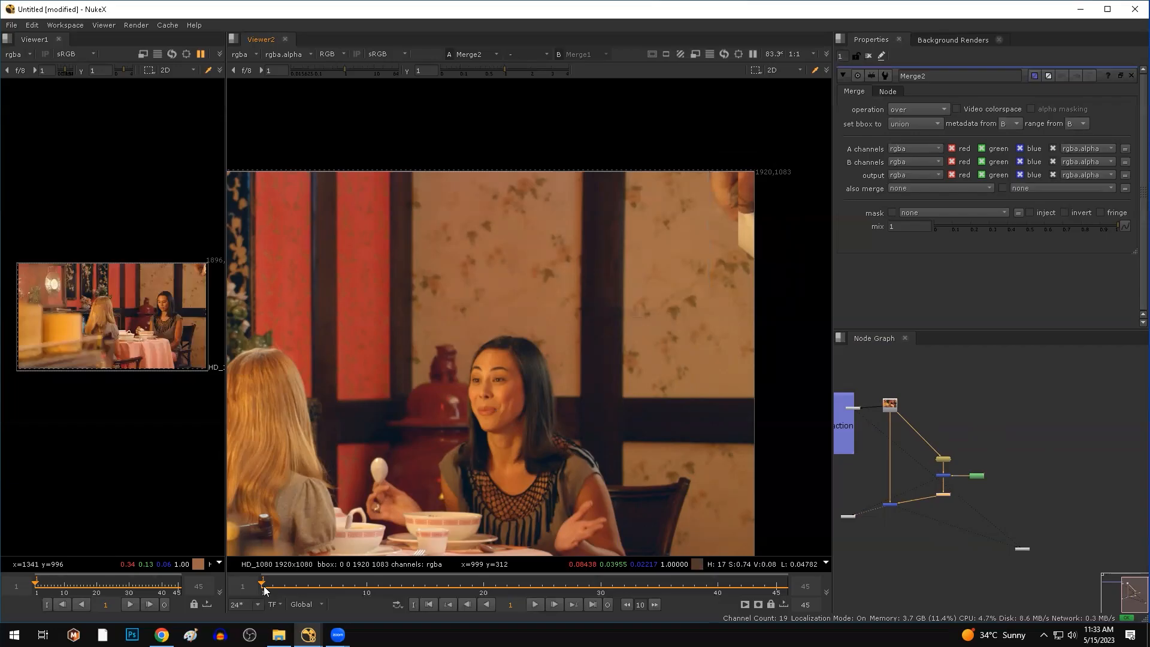
click(893, 406)
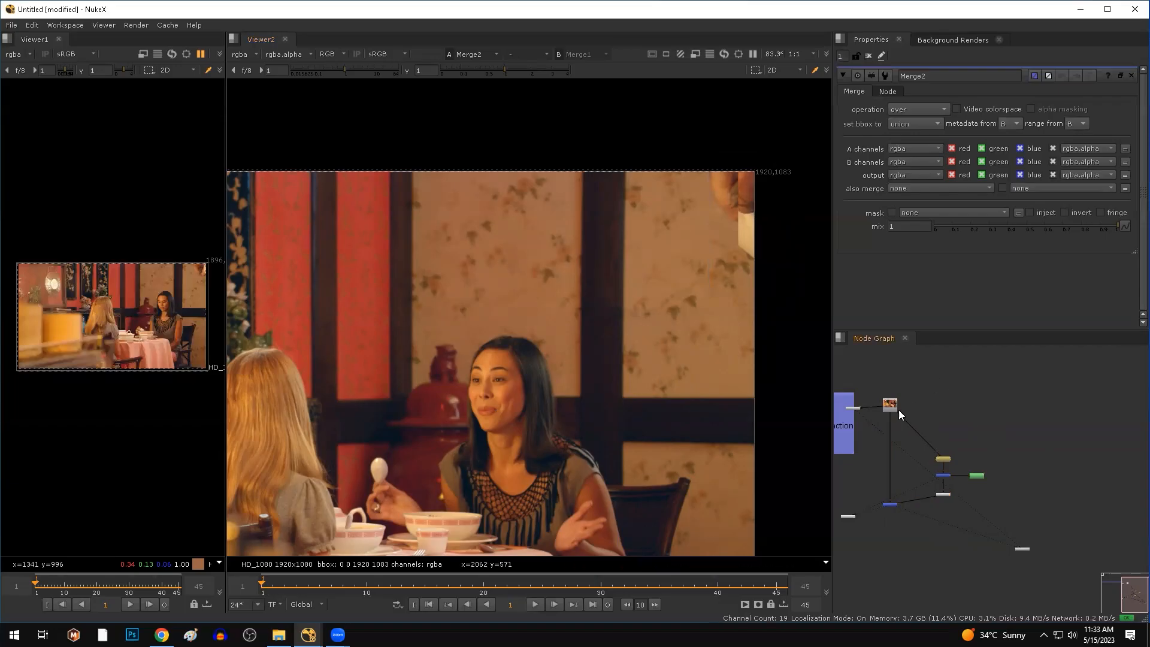
key(1)
drag(406, 229, 584, 289)
drag(686, 231, 348, 302)
drag(638, 258, 406, 280)
drag(672, 204, 424, 309)
drag(600, 232, 447, 311)
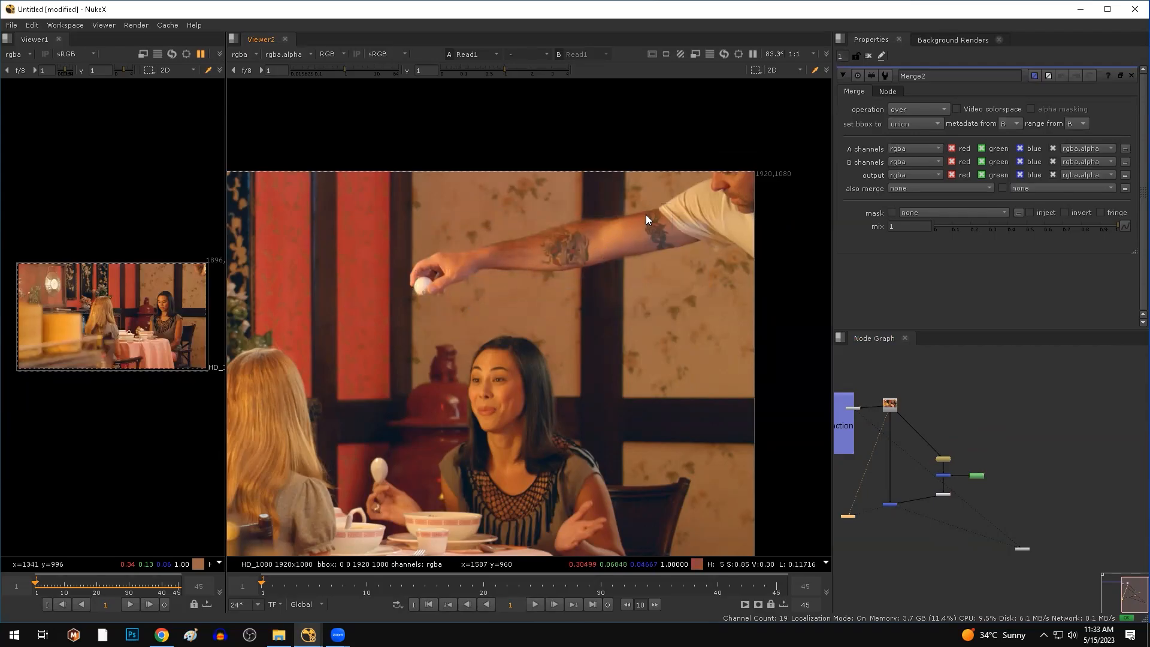
Delete the four wallpaper patch nodes and the Merge2 node.
scroll(989, 480, up, 2)
drag(1036, 387, 880, 545)
key(Delete)
middle_drag(840, 438, 882, 493)
scroll(886, 498, up, 2)
drag(960, 531, 843, 644)
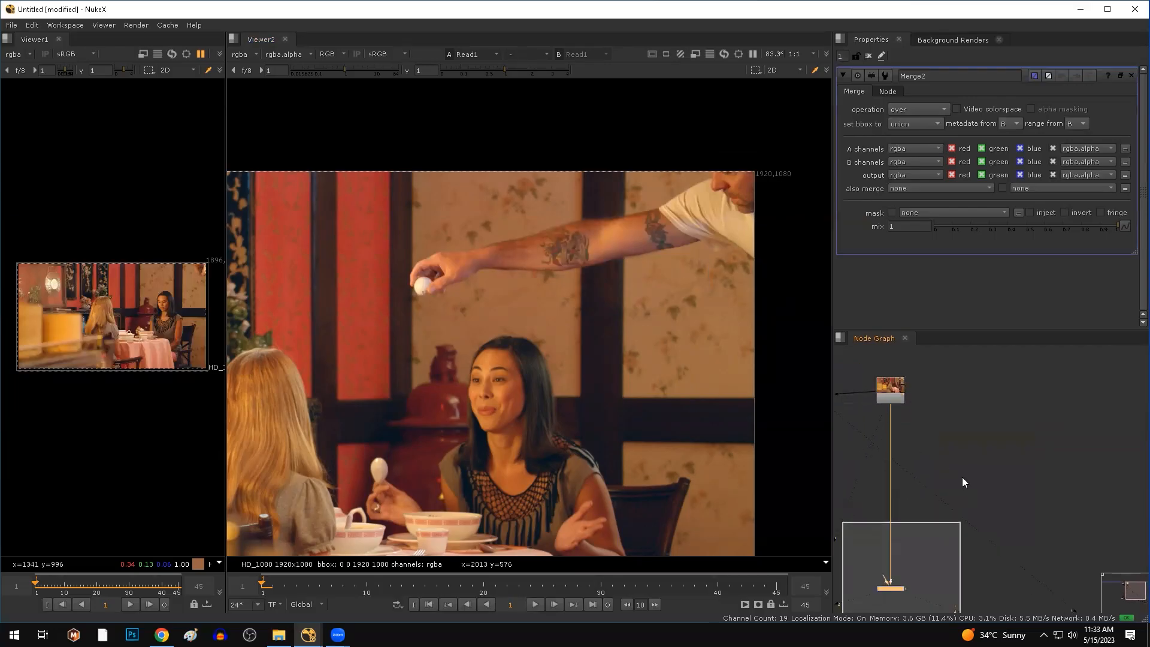
key(Delete)
Create a RotoPaint node (P) and position it to the right on the viewer line.
key(p)
middle_drag(971, 434, 1003, 505)
drag(1006, 506, 1065, 524)
Finish placing RotoPaint1 fed by Read1 and view its output.
click(1045, 536)
click(1045, 528)
key(1)
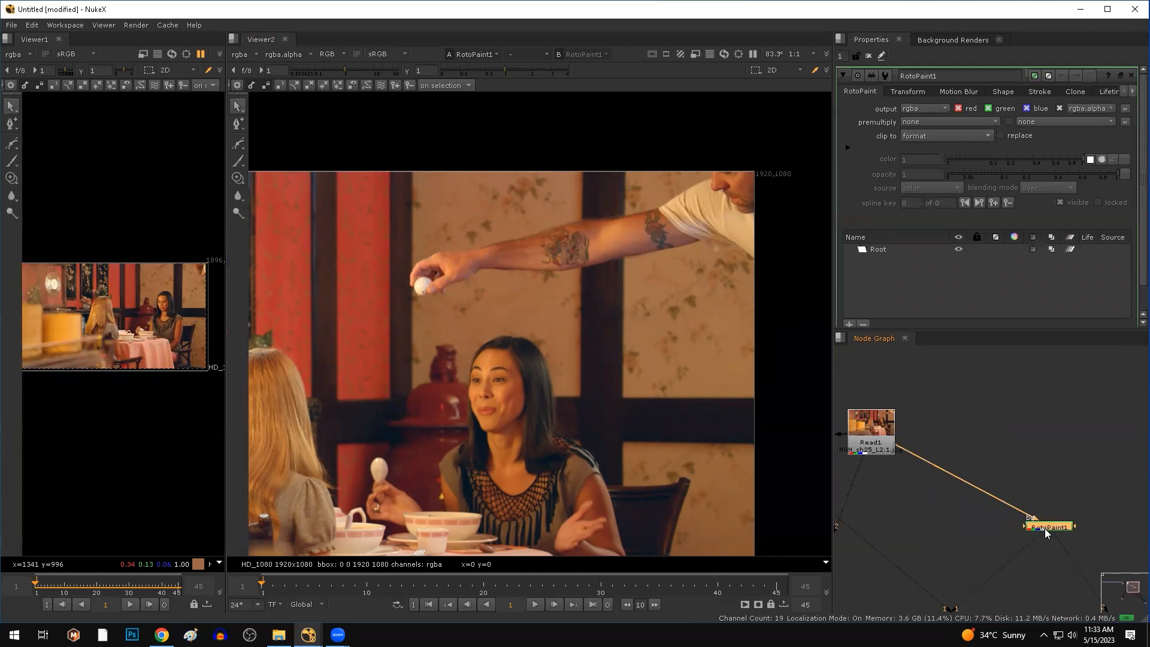
Choose the Clone brush with source set to bg and edit its Δt time offset.
click(238, 180)
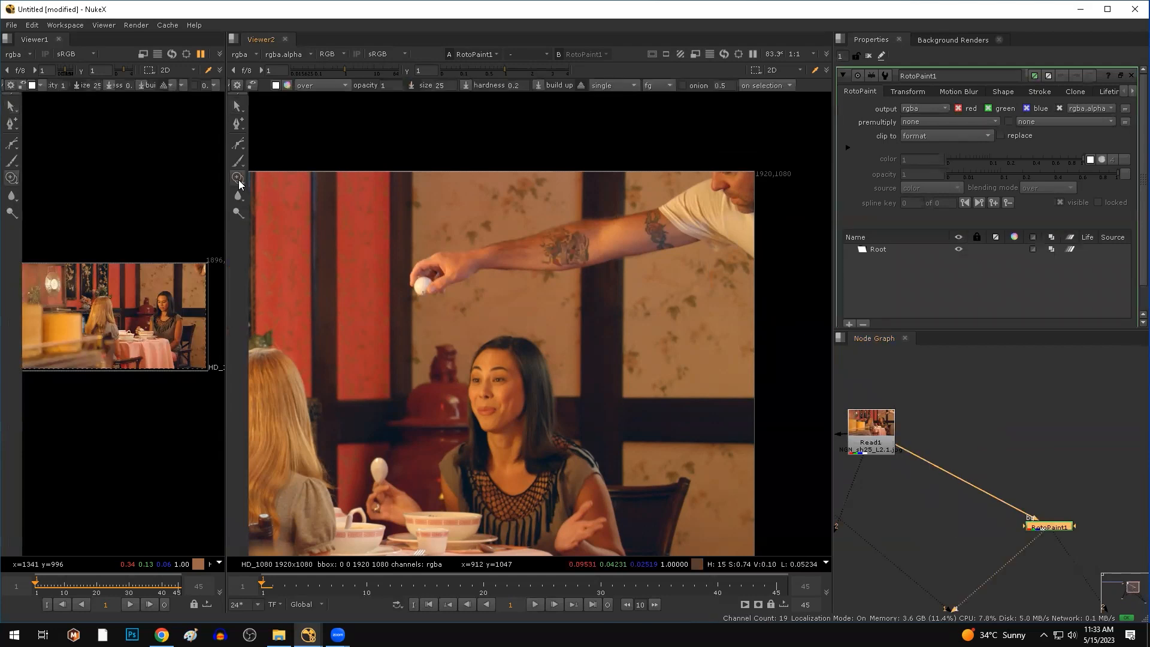
click(661, 86)
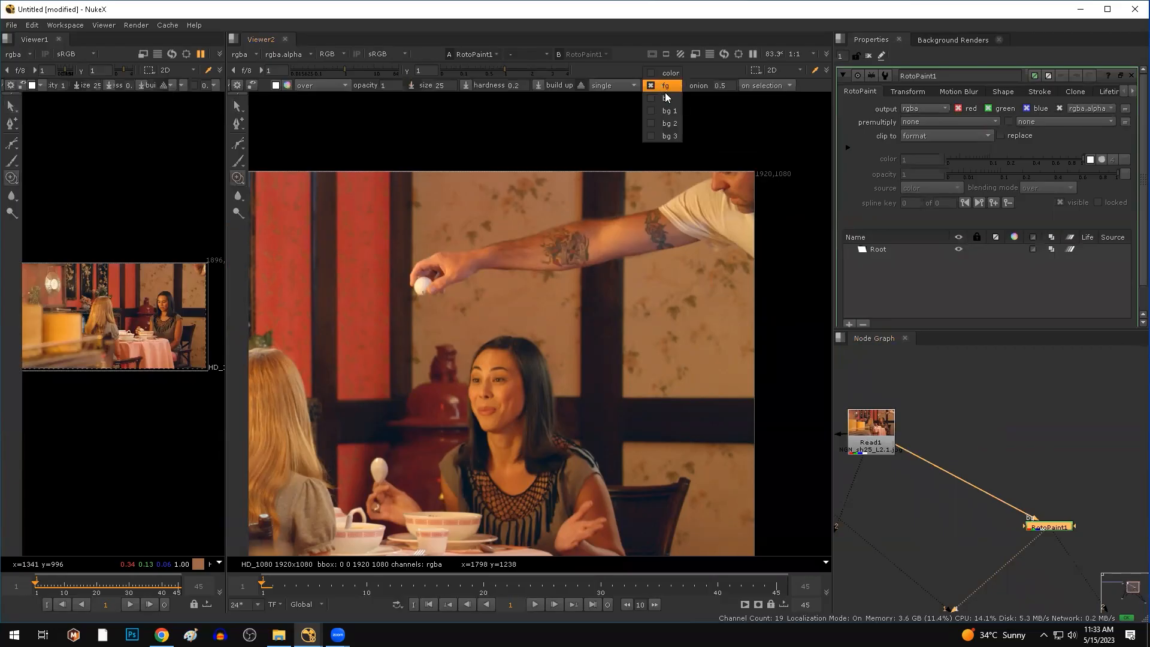
click(665, 96)
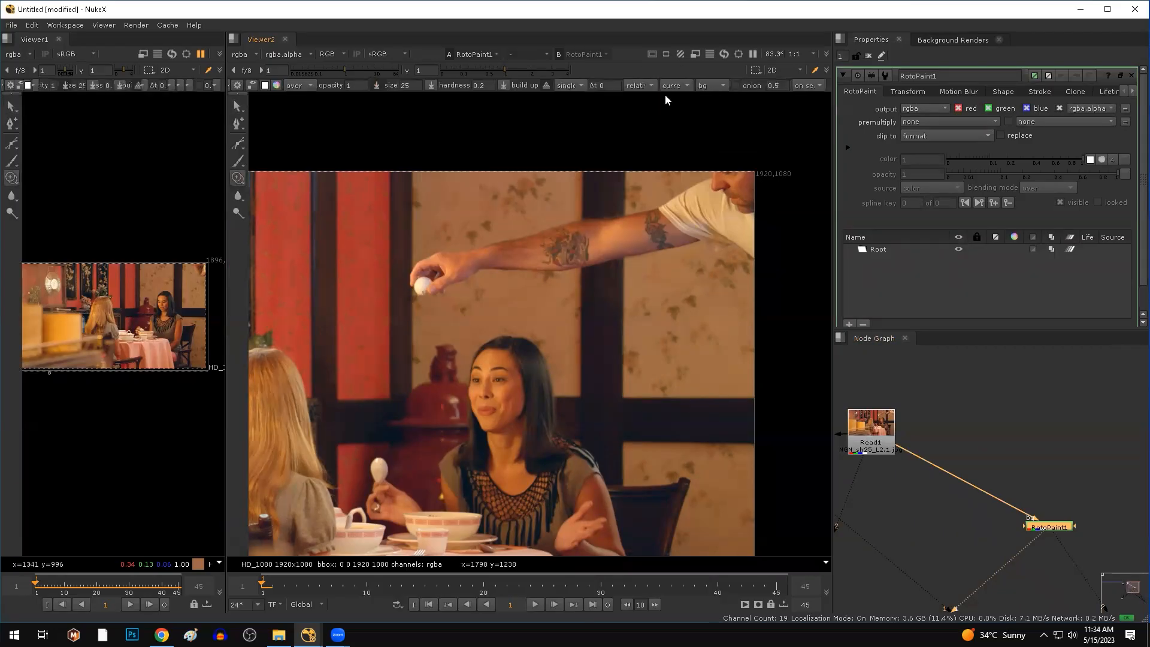
click(645, 90)
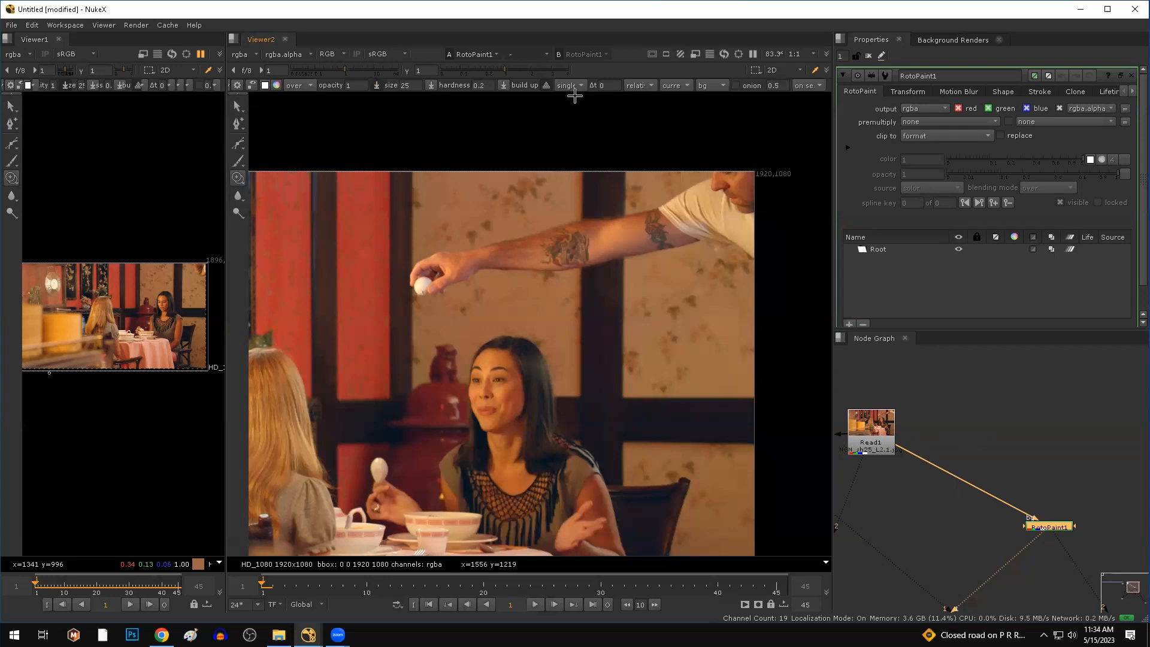
click(615, 88)
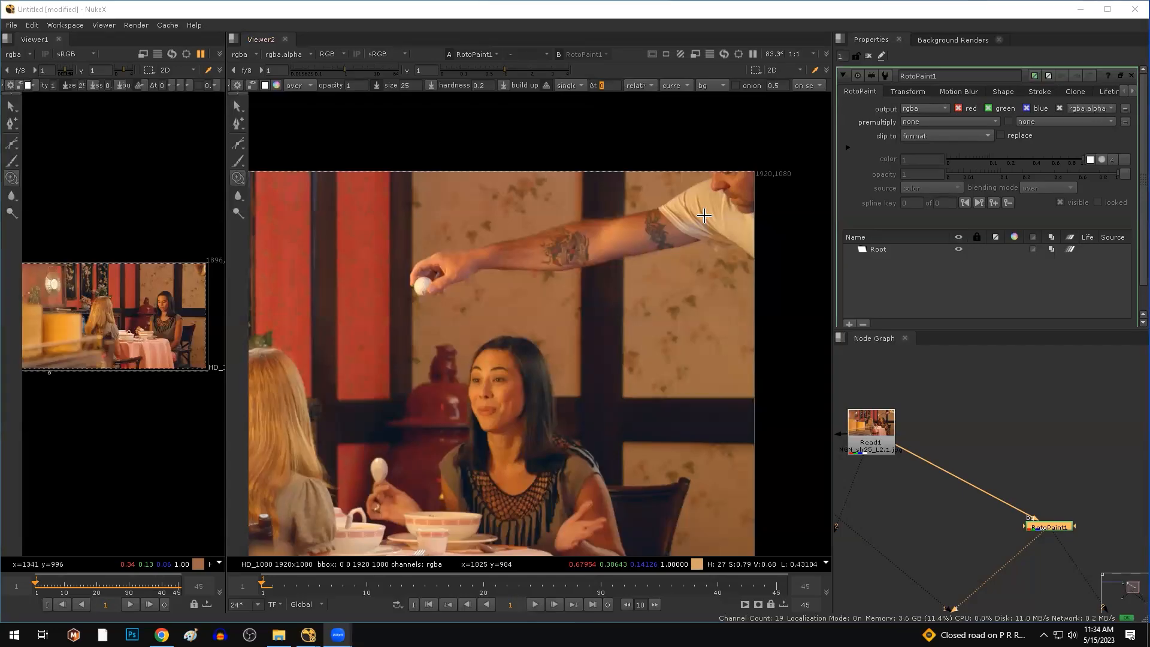
Reselect RotoPaint1, enlarge the clone brush to 109 and set the source offset to 45 frames.
click(613, 154)
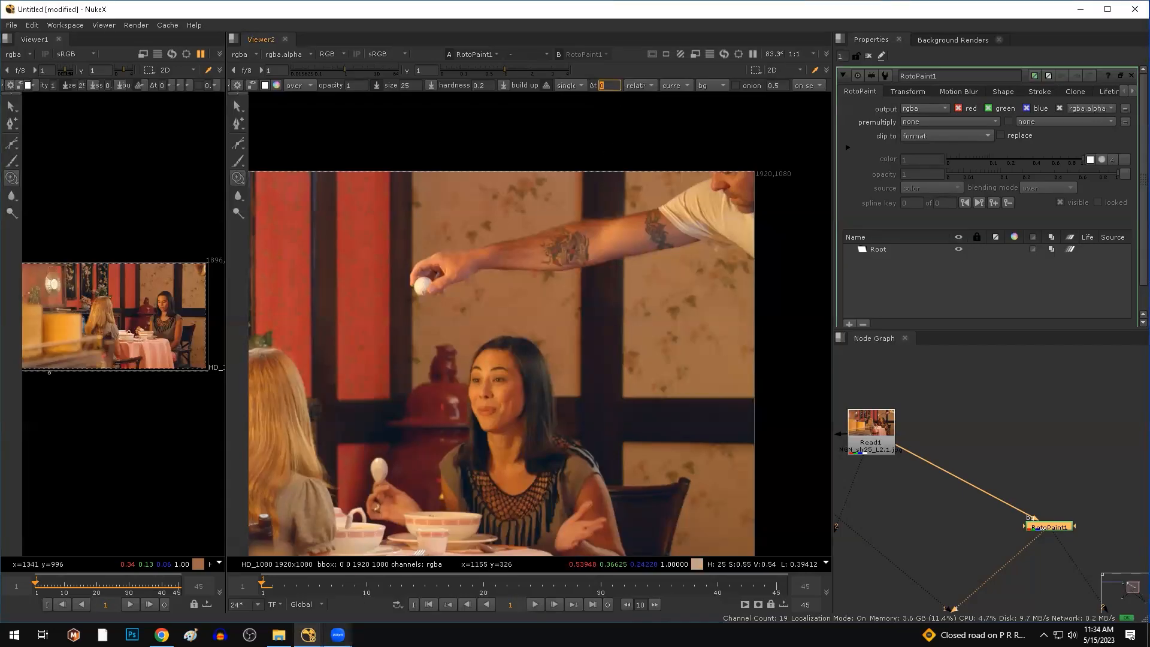
click(337, 634)
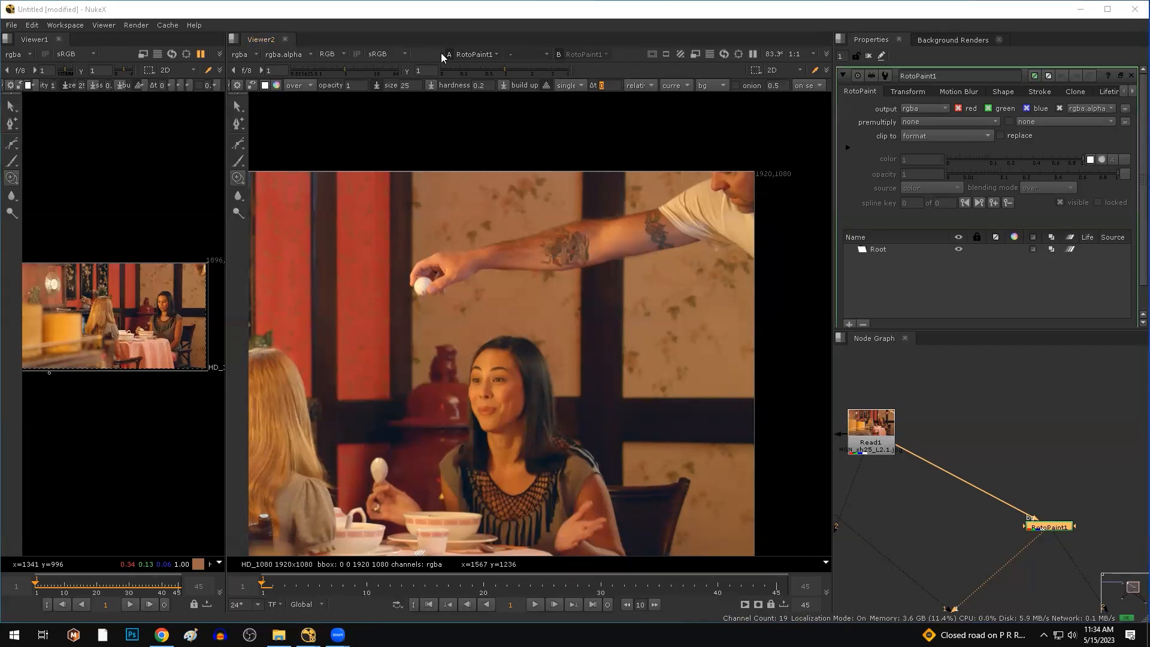
click(925, 524)
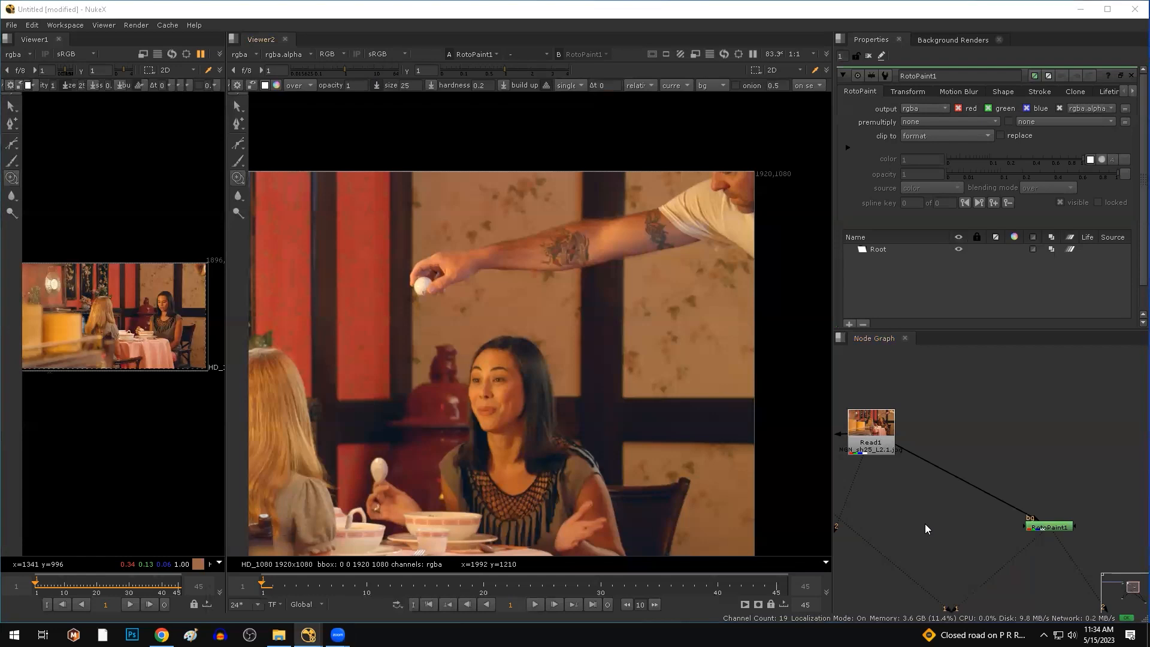
click(1052, 528)
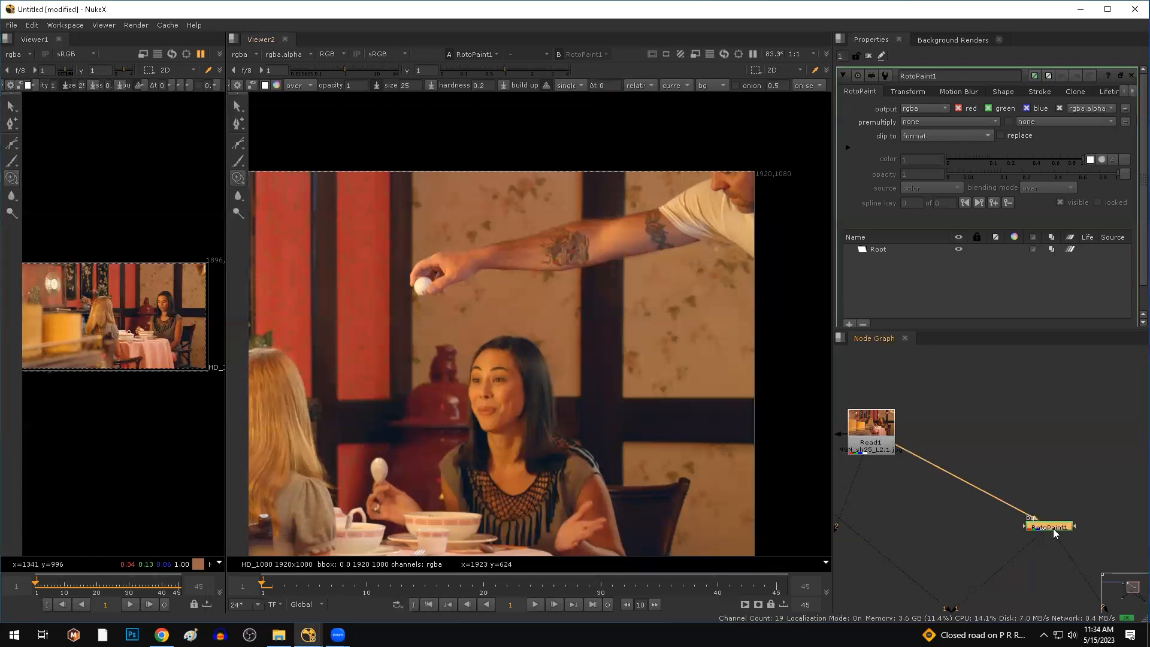
click(752, 54)
shift+drag(600, 258, 636, 256)
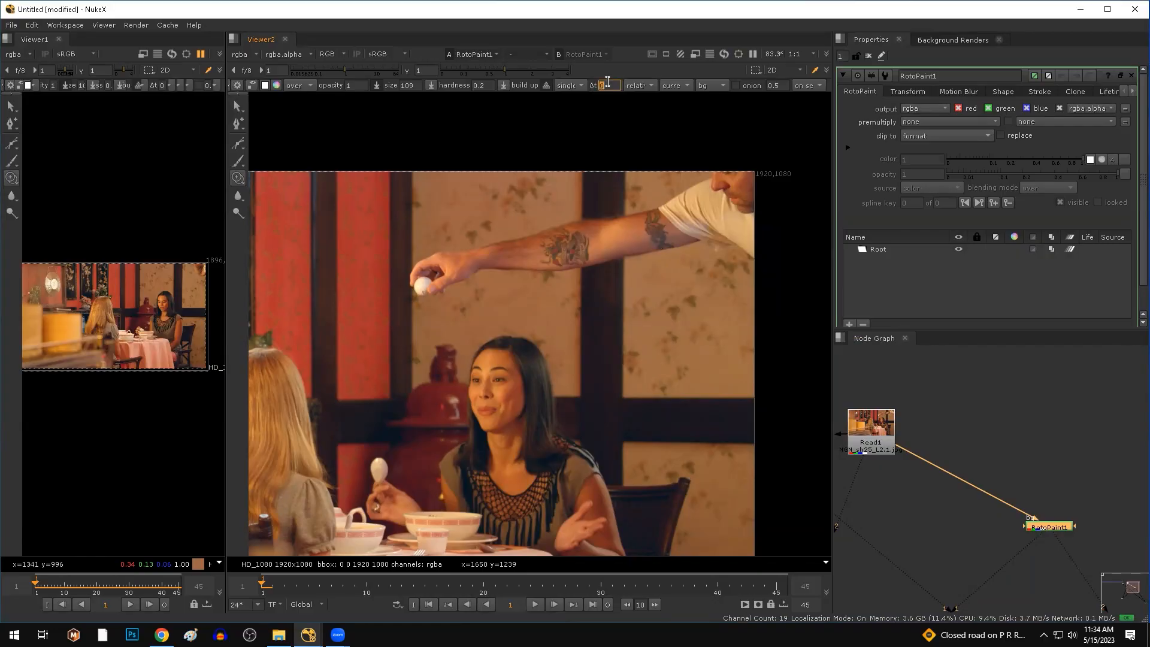
key(Return)
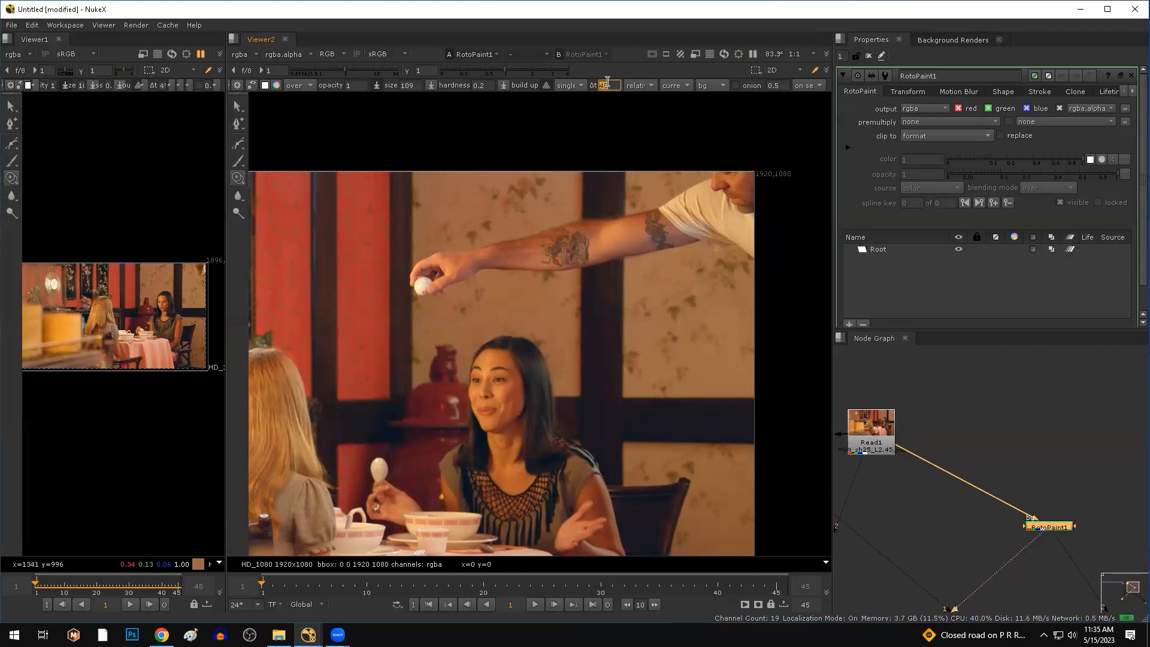
Turn on onion skin so the 45-frame-offset source frame is ghosted over the plate.
click(748, 82)
click(747, 81)
click(747, 81)
click(747, 81)
click(747, 81)
click(747, 81)
click(747, 82)
click(747, 81)
click(747, 81)
scroll(513, 308, up, 3)
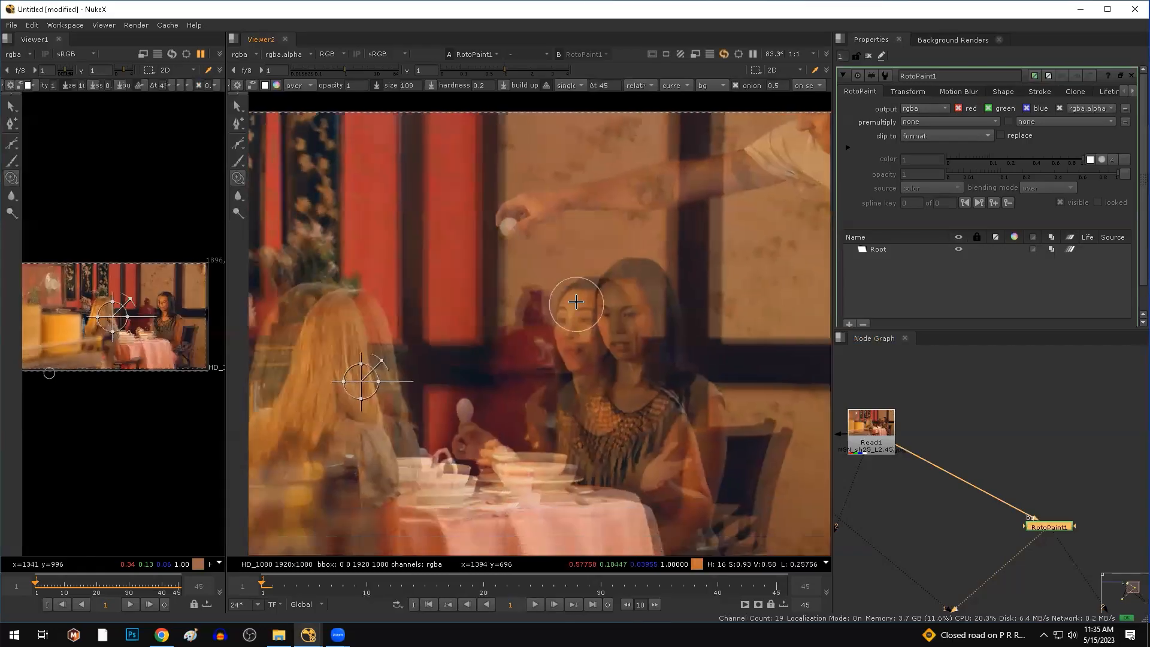
scroll(403, 356, down, 1)
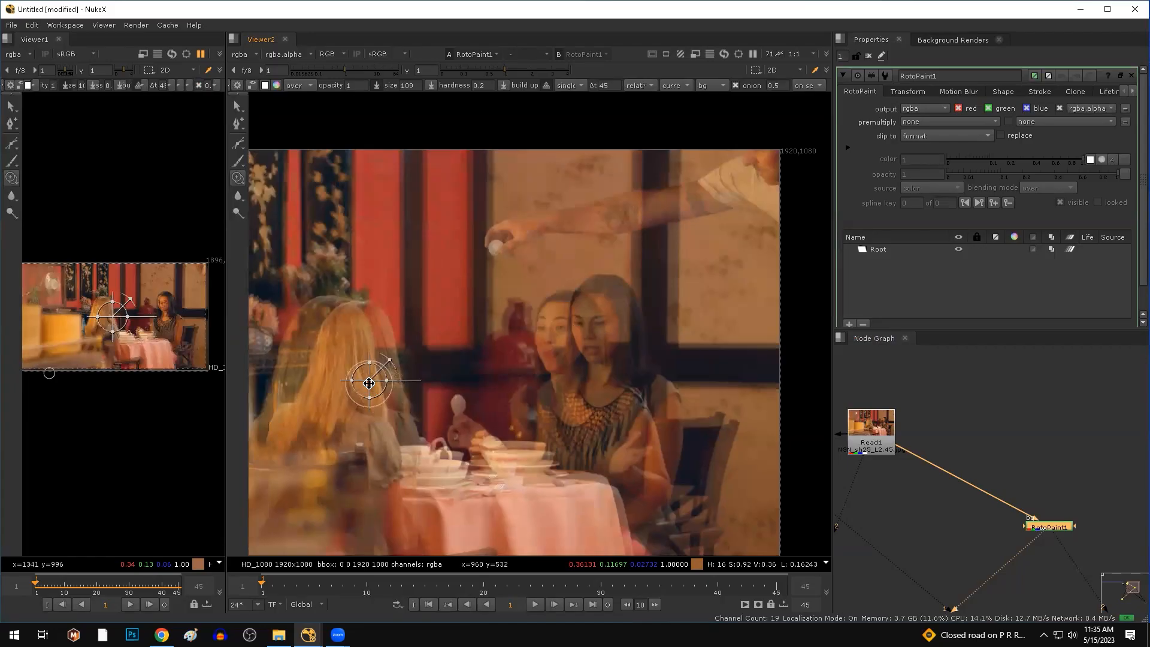
Drag the clone source transform to align the offset frame's wallpaper with the current frame.
drag(369, 383, 661, 345)
middle_drag(497, 377, 323, 461)
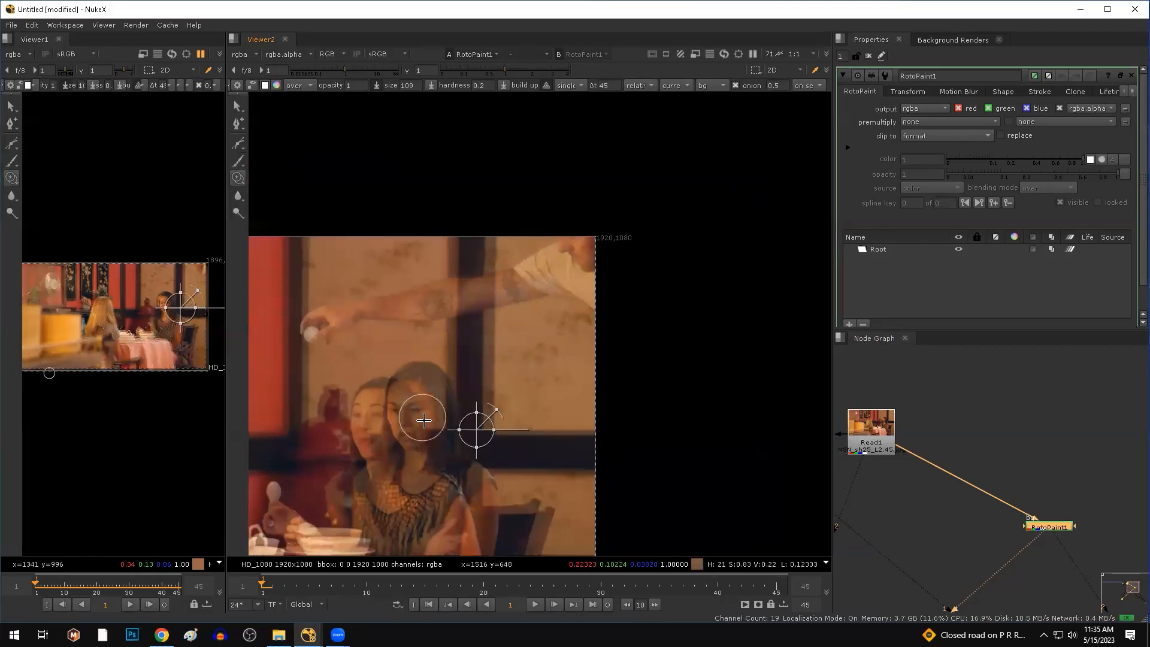
scroll(424, 416, up, 1)
scroll(503, 397, up, 1)
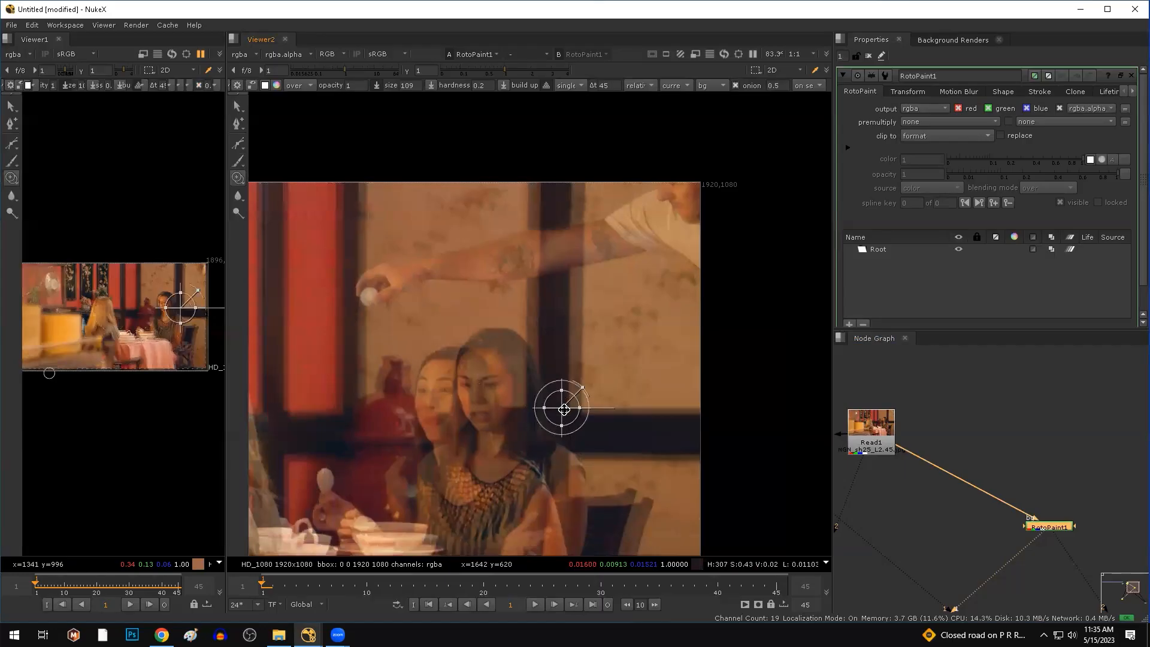
mouse_move(564, 407)
mouse_down()
mouse_move(544, 404)
mouse_move(555, 405)
mouse_up()
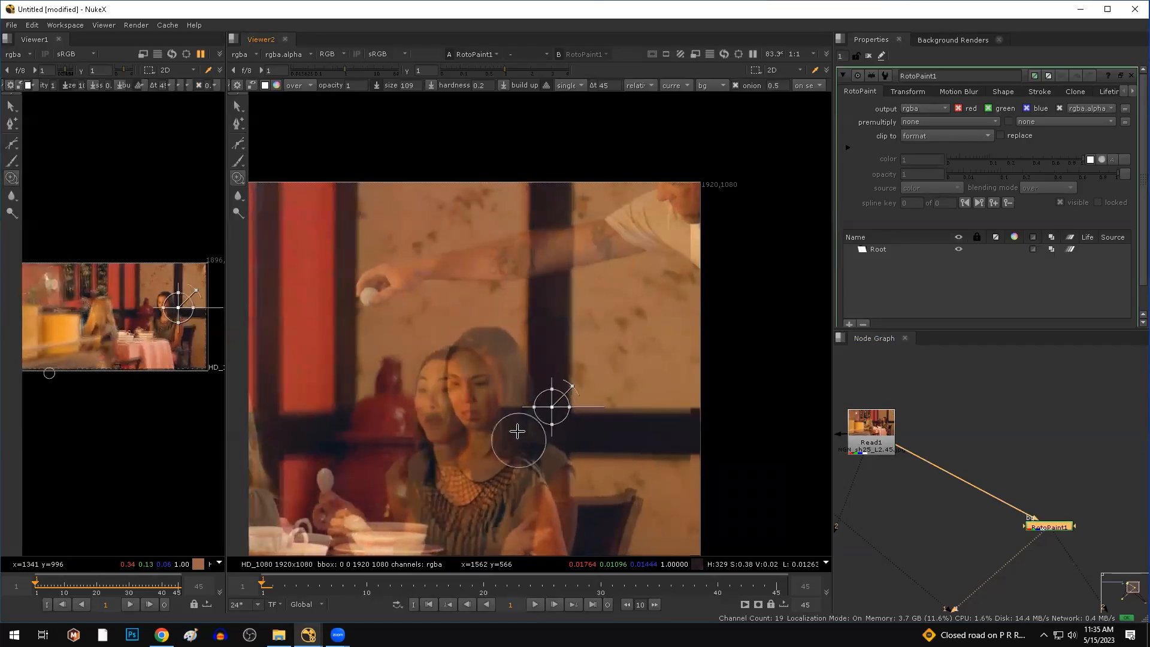
scroll(527, 360, down, 3)
middle_drag(514, 333, 543, 322)
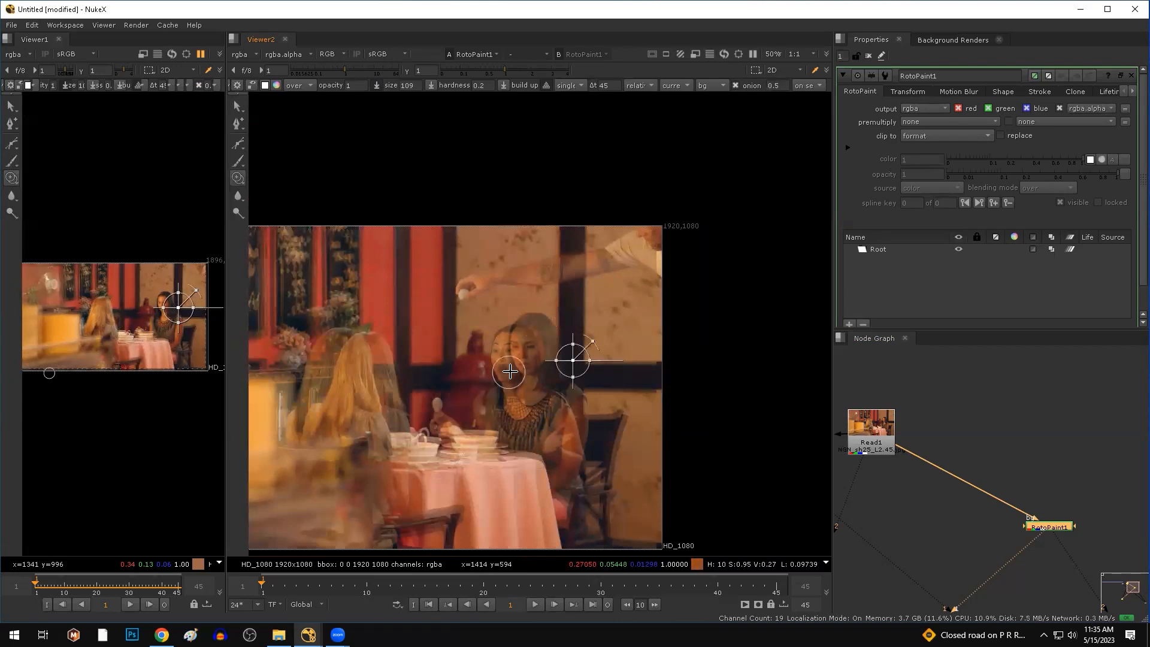
scroll(580, 352, up, 3)
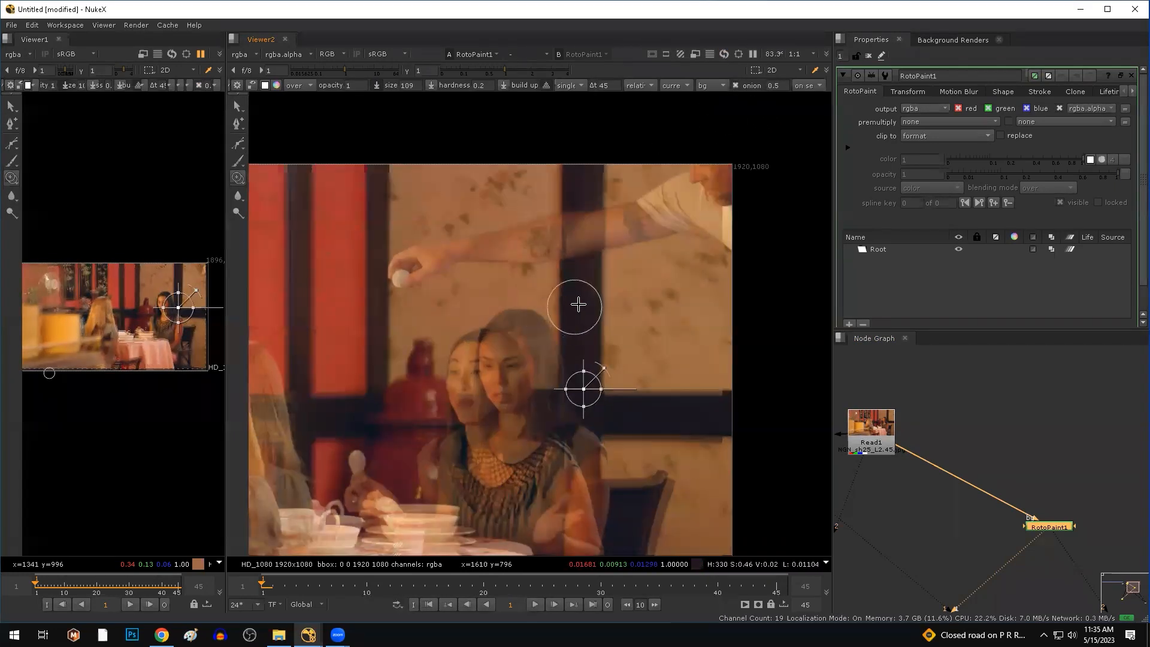
scroll(578, 304, up, 2)
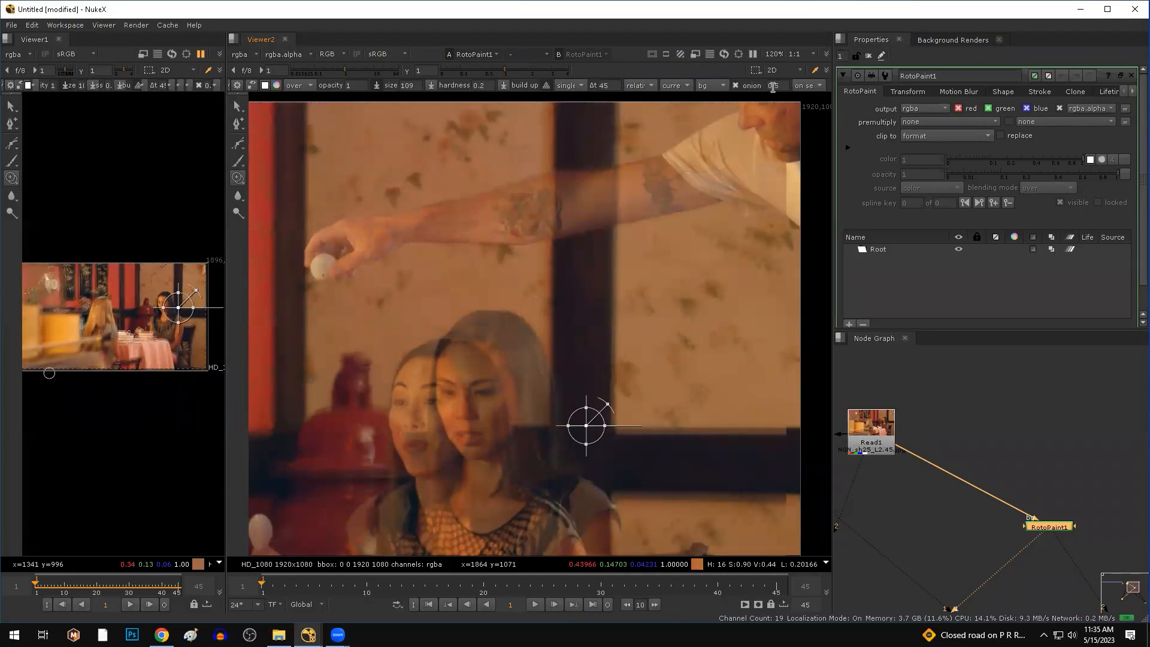
key(t)
key(t)
key(t)
key(t)
key(t)
key(t)
key(t)
key(t)
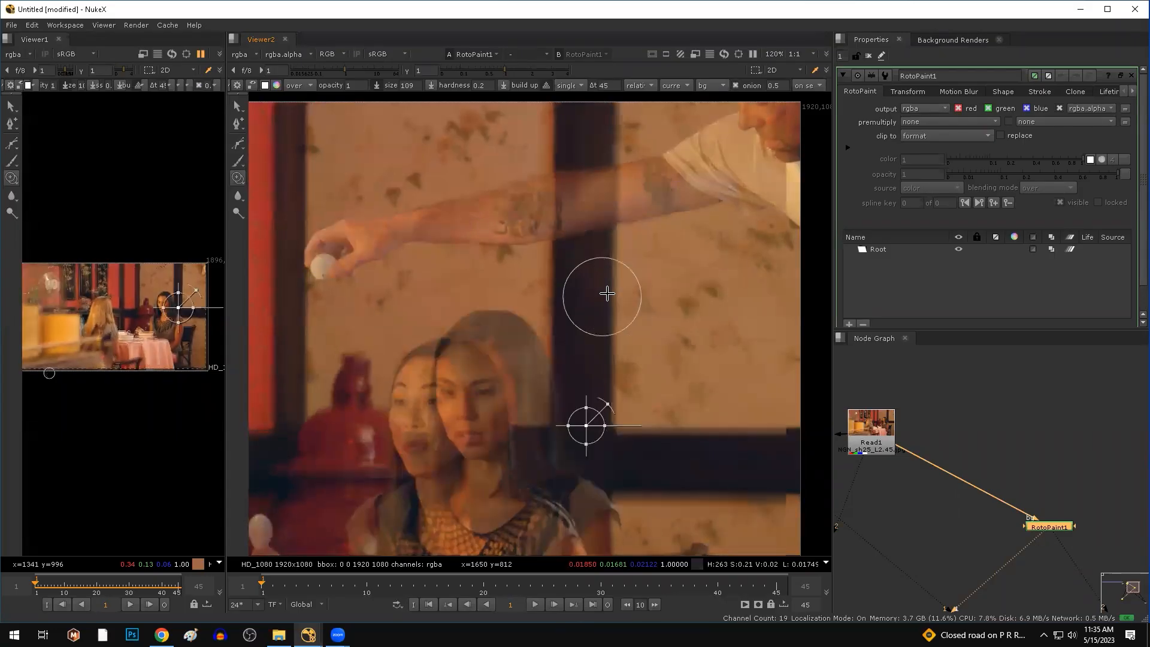
key(t)
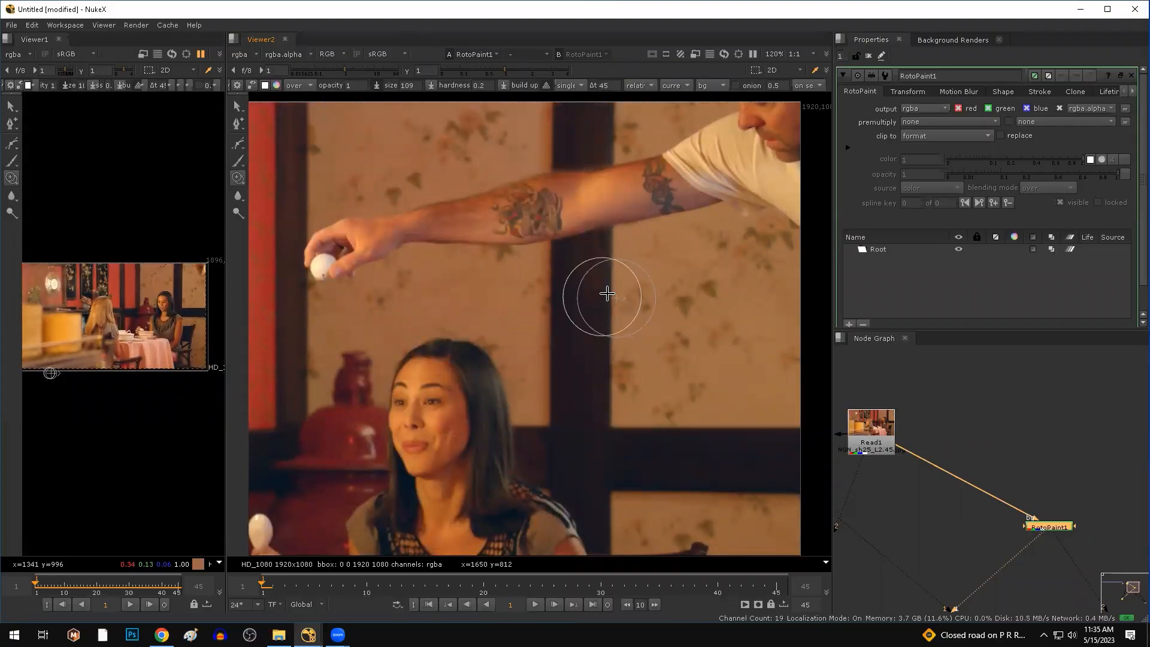
Flick the onion-skin ghost on and off repeatedly to verify the clone source alignment.
key(t)
key(t)
key(t)
key(t)
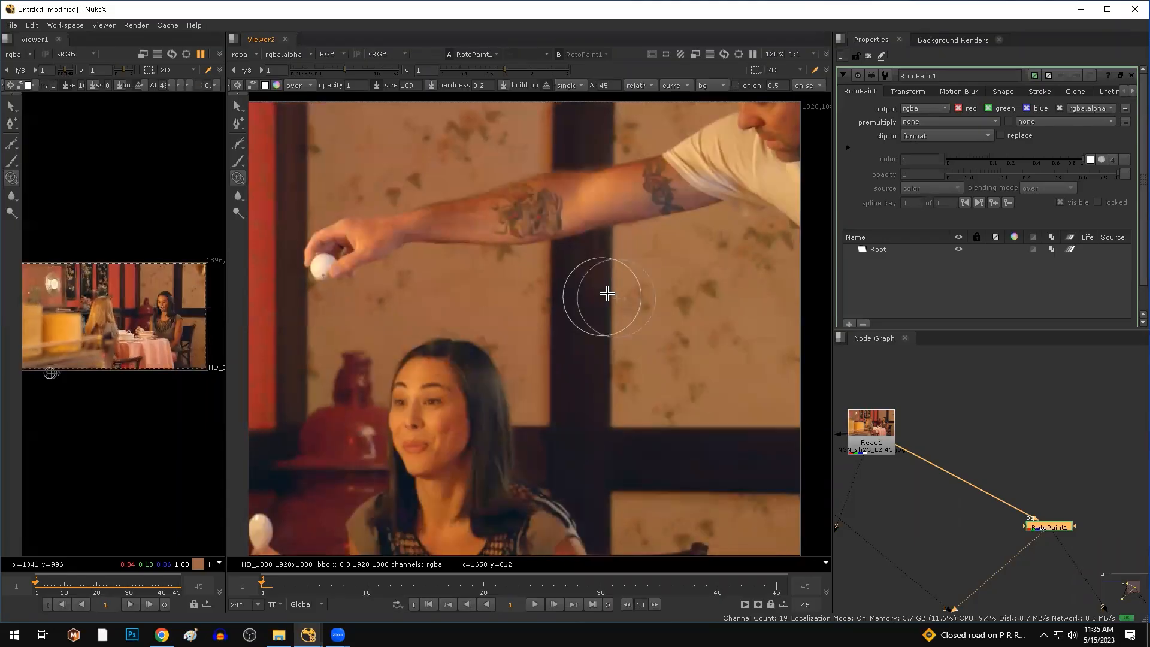
key(t)
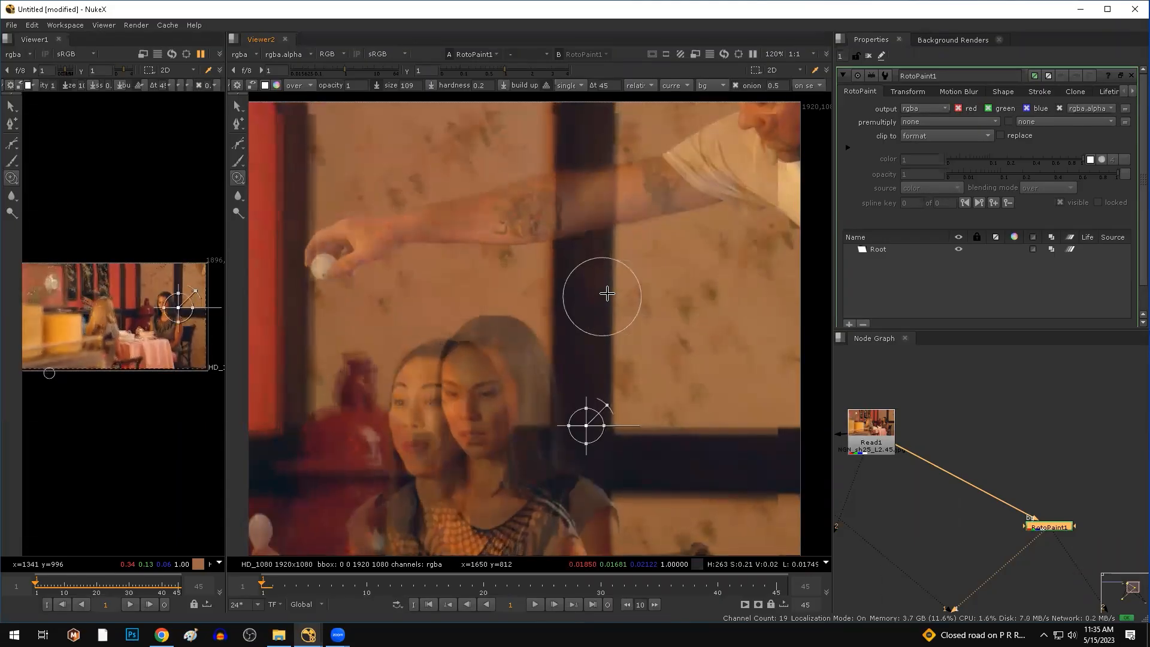
key(t)
key(t)
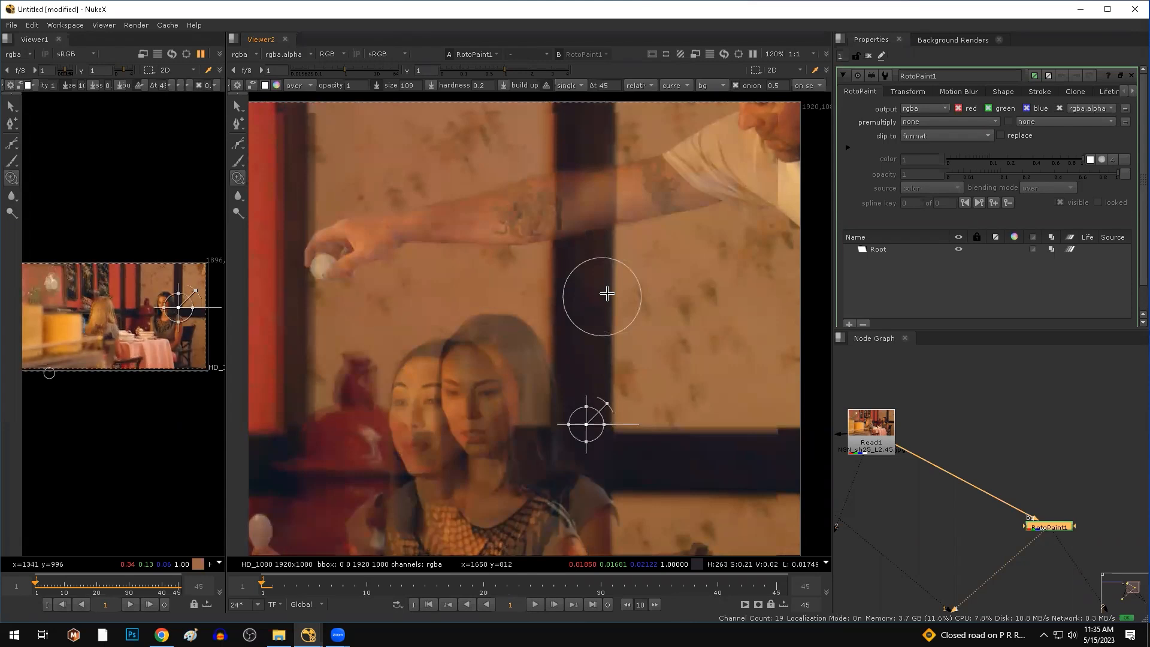
key(t)
key(t)
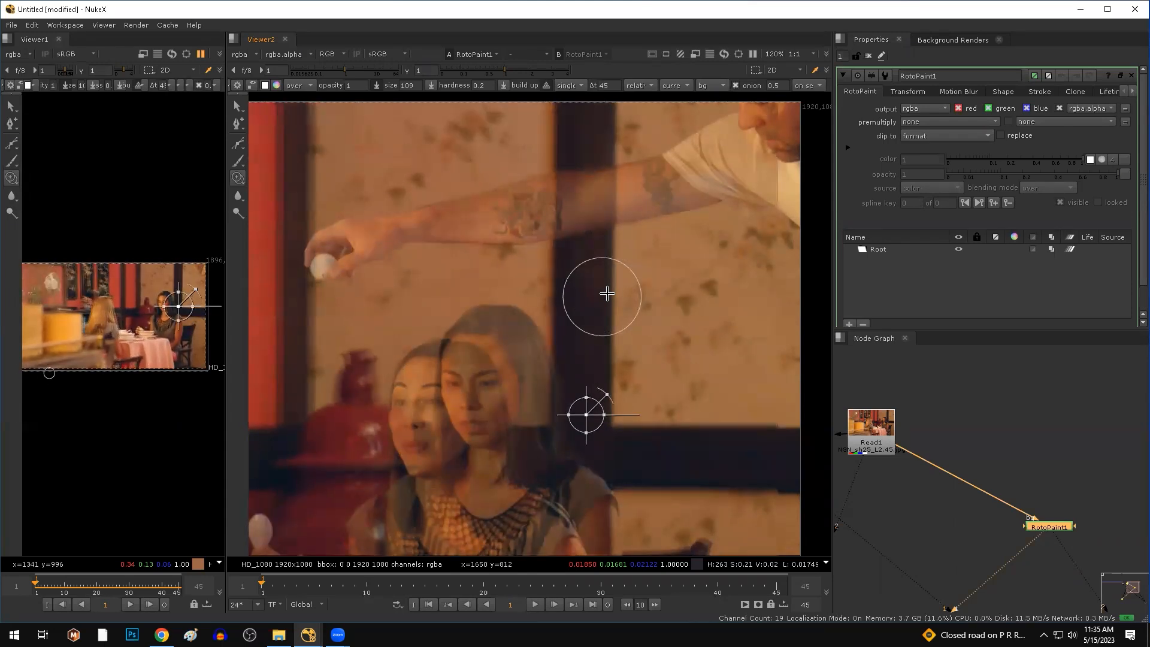
key(t)
key(t)
key(t)
key(t)
key(t)
key(t)
key(t)
key(t)
key(t)
key(t)
key(t)
key(t)
key(t)
key(t)
key(t)
key(t)
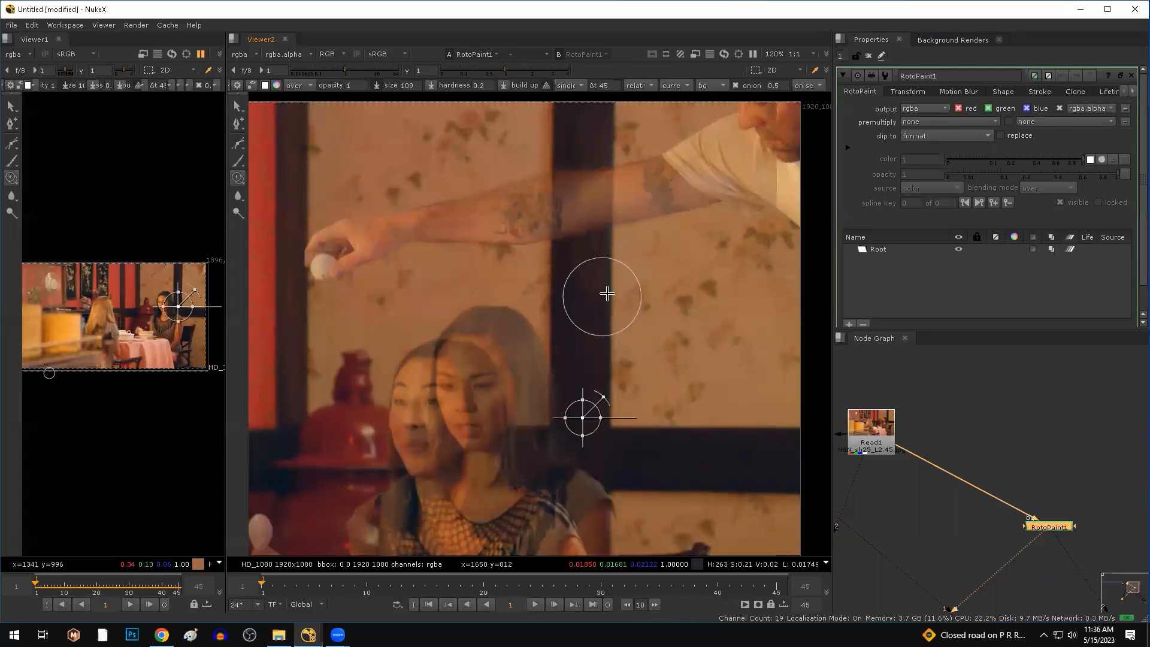
key(t)
key(t)
key(t)
key(t)
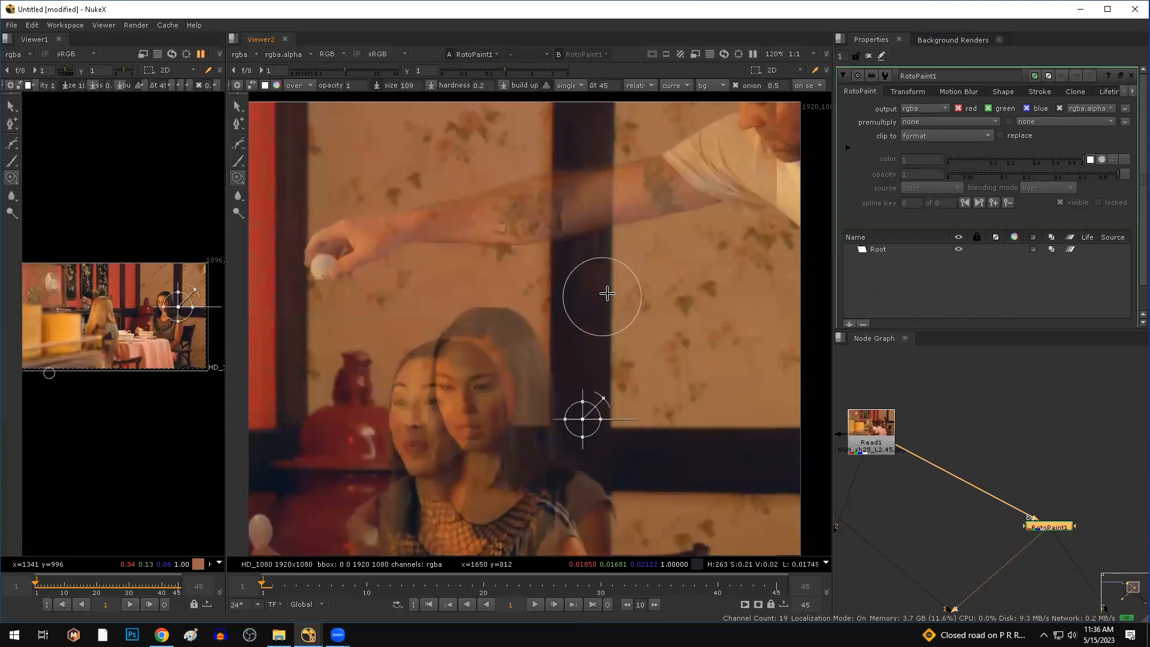
key(t)
key(t)
key(t)
key(t)
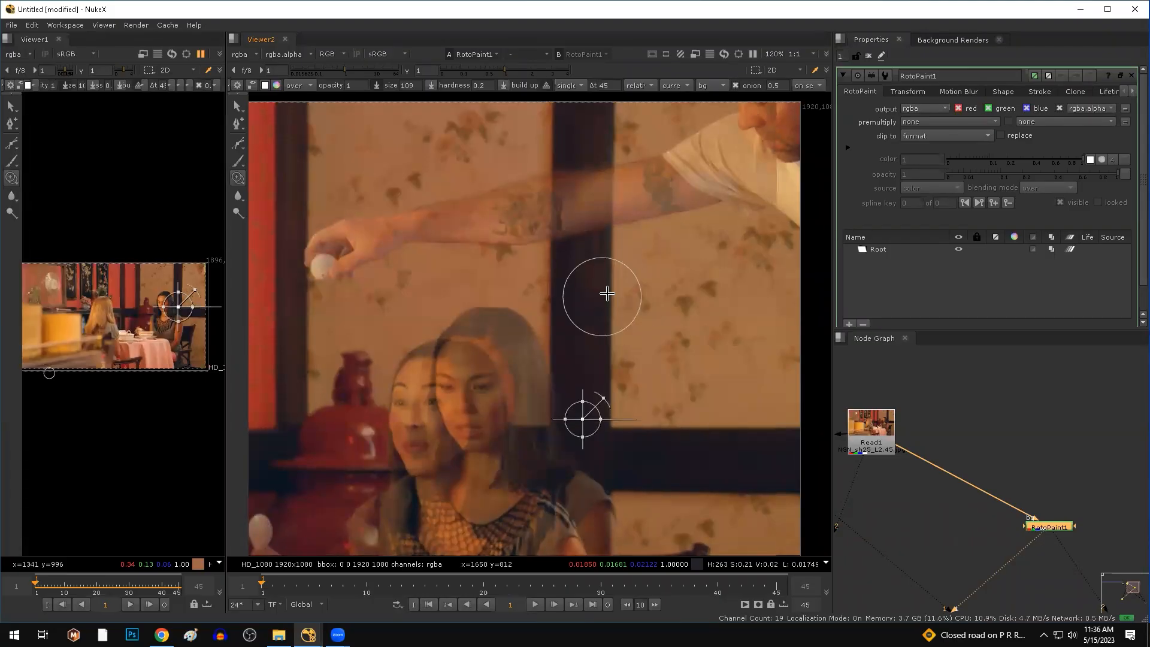
key(t)
key(t)
key(t)
key(t)
key(t)
key(t)
key(t)
key(t)
key(t)
key(t)
key(t)
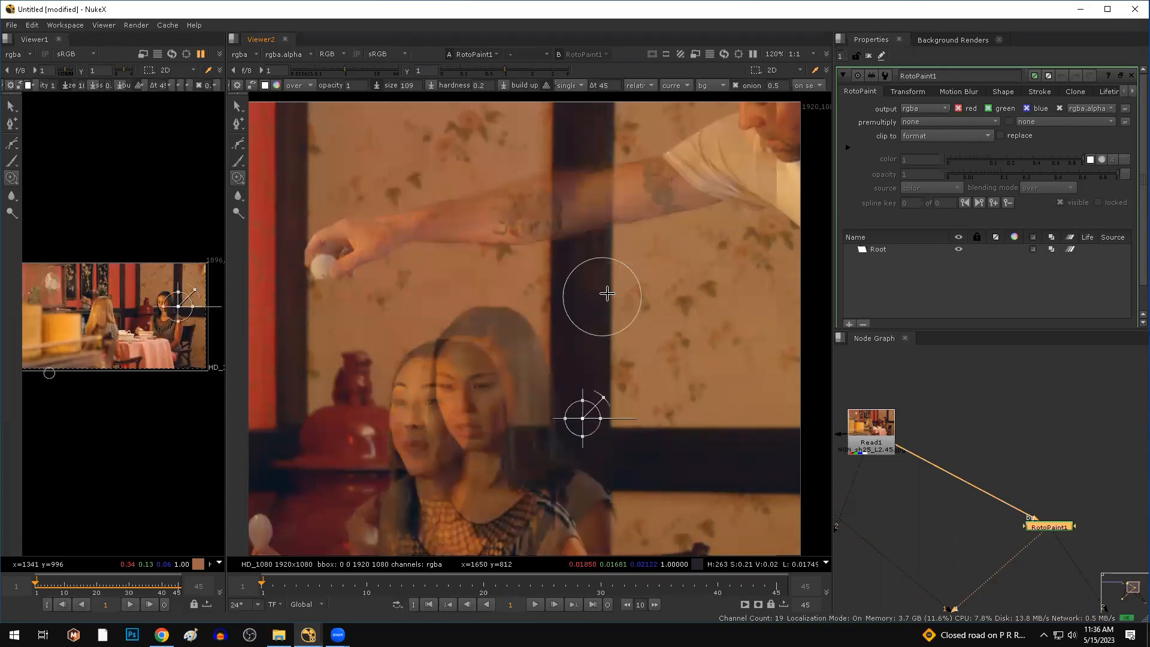
key(t)
key(t)
key(t)
key(t)
key(t)
key(t)
key(t)
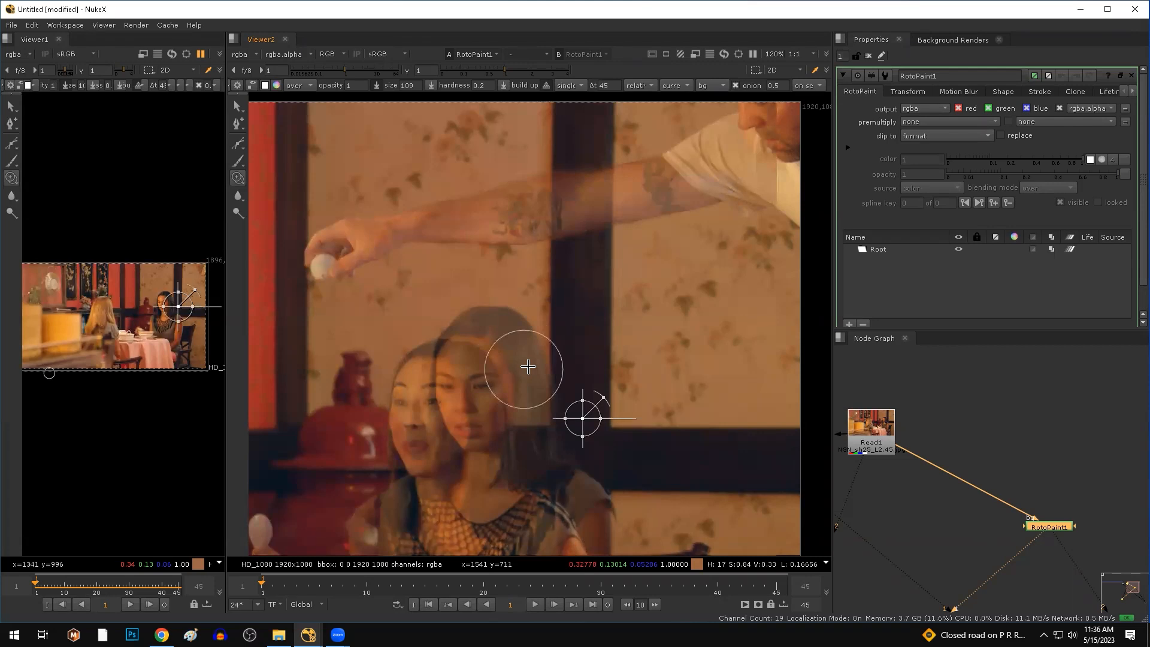
Enlarge the clone brush to about 116.5 and clone wallpaper over the hand and arm.
key(t)
key(t)
mouse_move(544, 278)
shift+mouse_down()
mouse_move(563, 277)
mouse_move(540, 292)
shift+mouse_up()
key(t)
key(t)
key(t)
key(t)
middle_drag(683, 203, 637, 278)
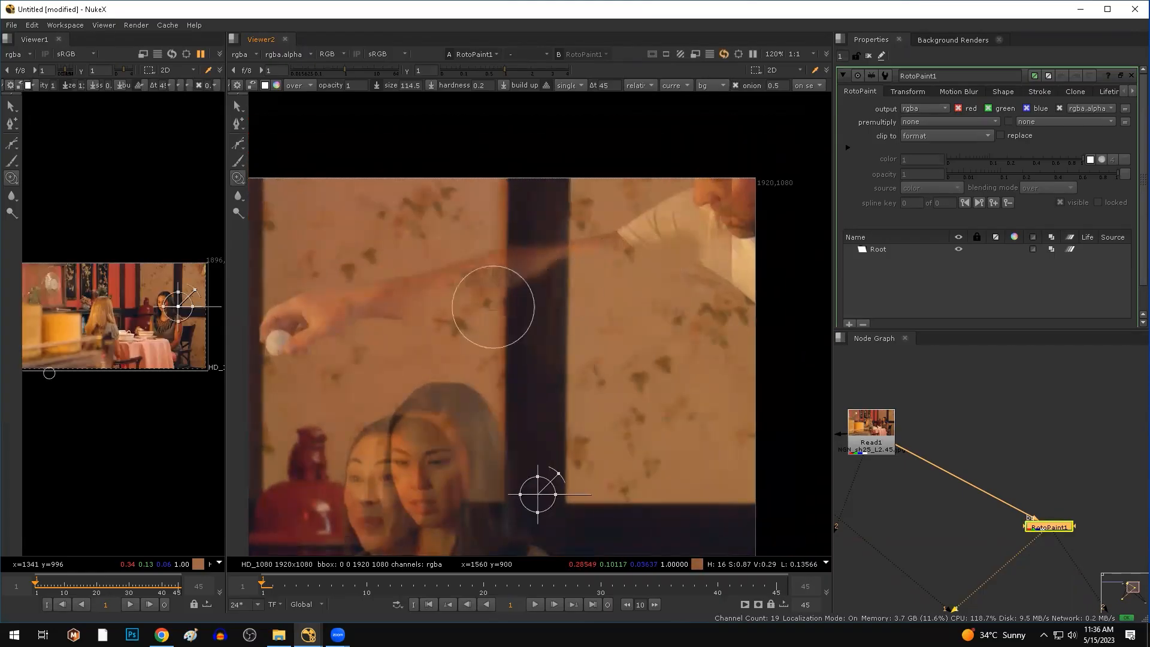
drag(360, 321, 321, 333)
middle_drag(321, 334, 412, 332)
mouse_move(413, 333)
mouse_down()
mouse_move(354, 326)
mouse_move(372, 308)
mouse_move(464, 282)
mouse_move(388, 329)
mouse_move(558, 270)
mouse_move(514, 265)
mouse_move(759, 232)
mouse_up()
Shrink the brush to 66.7 and clone wallpaper over the white sleeve edge and nose.
middle_drag(749, 236, 498, 329)
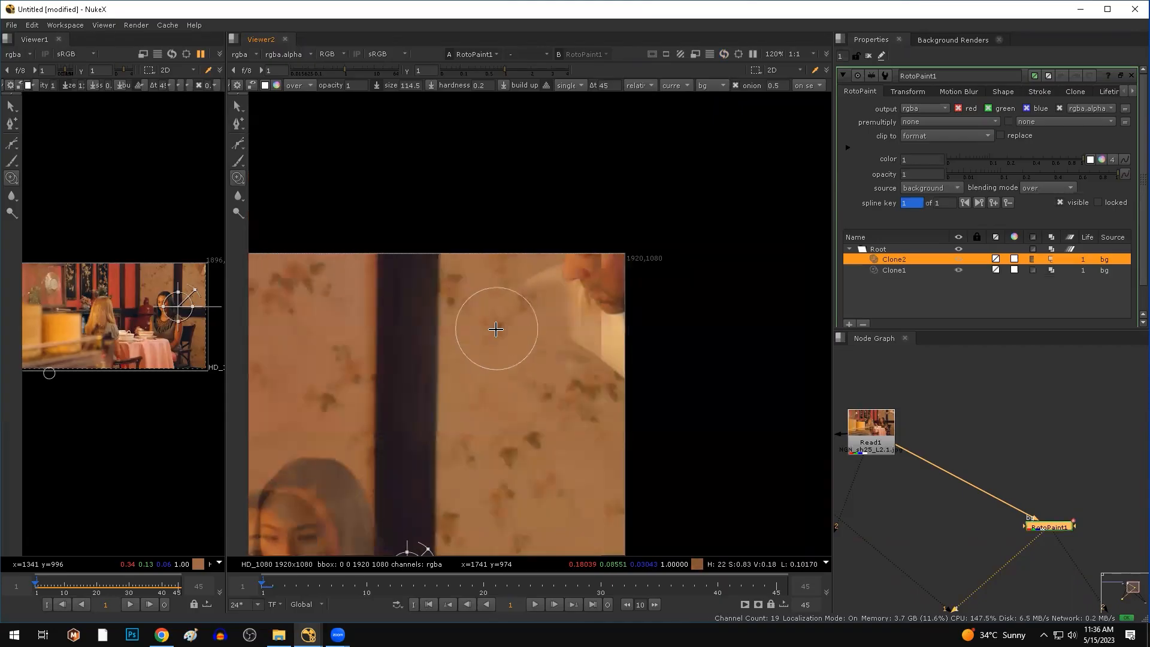
scroll(520, 308, up, 4)
shift+drag(604, 282, 581, 303)
mouse_move(636, 367)
mouse_down()
mouse_move(641, 379)
mouse_move(606, 403)
mouse_up()
mouse_move(500, 264)
mouse_down()
mouse_move(622, 239)
mouse_move(619, 223)
mouse_move(630, 316)
mouse_move(654, 231)
mouse_move(650, 315)
mouse_move(629, 312)
mouse_up()
scroll(612, 308, down, 3)
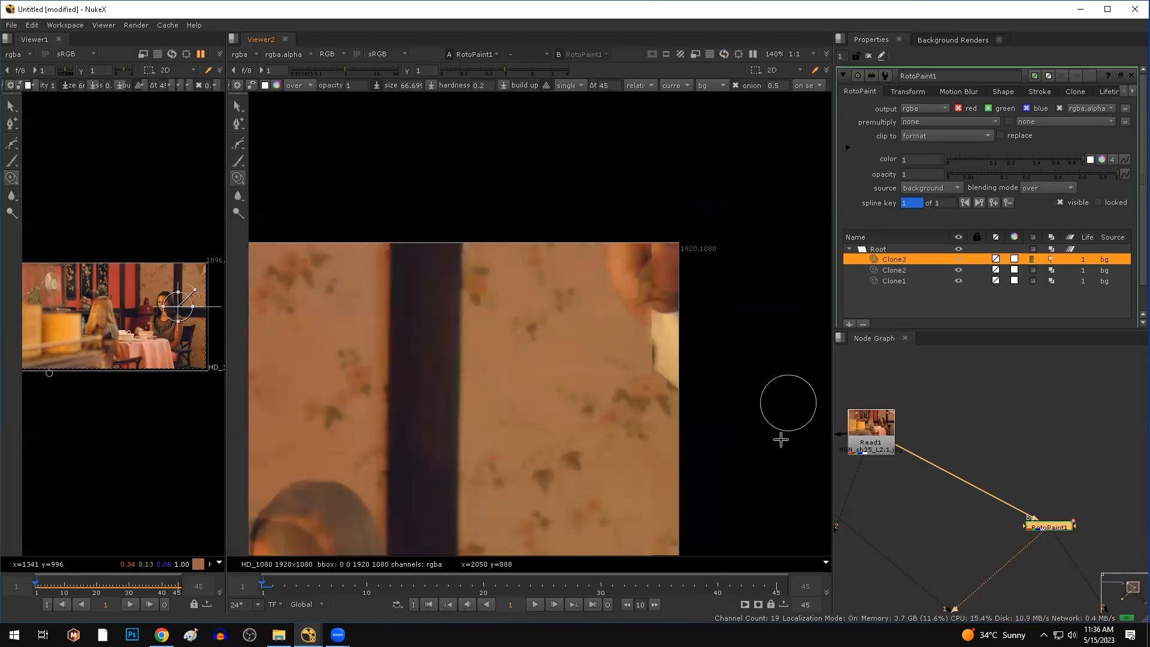
Turn off the source ghost and show the original plate full-frame on viewer input 1.
click(748, 82)
scroll(685, 263, down, 3)
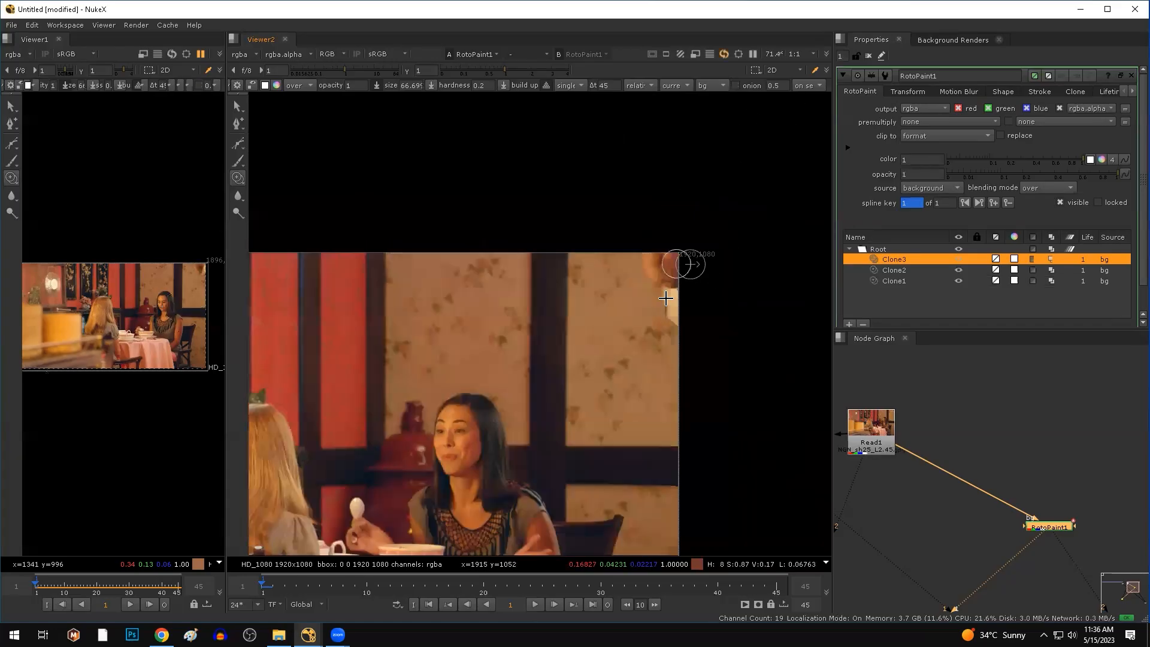
middle_drag(688, 264, 689, 230)
click(882, 444)
key(1)
Connect RotoPaint1 to viewer input 2 and flip between the painted and original frames.
click(1051, 543)
click(1048, 526)
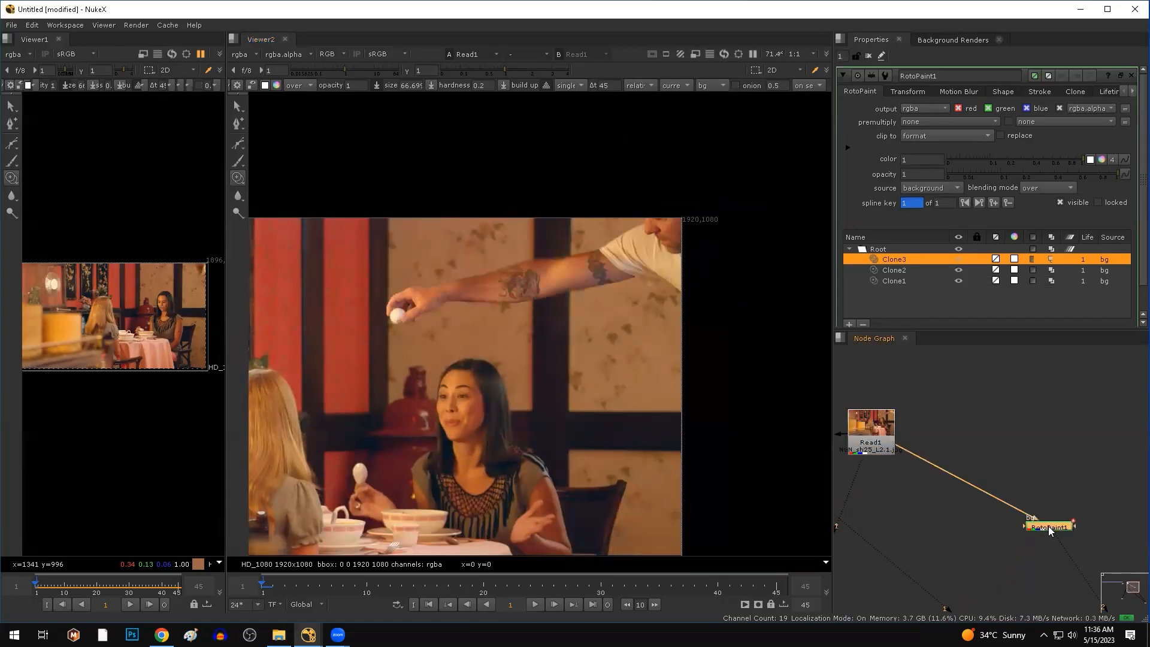
key(2)
key(1)
key(2)
key(1)
key(2)
key(1)
key(2)
key(1)
key(2)
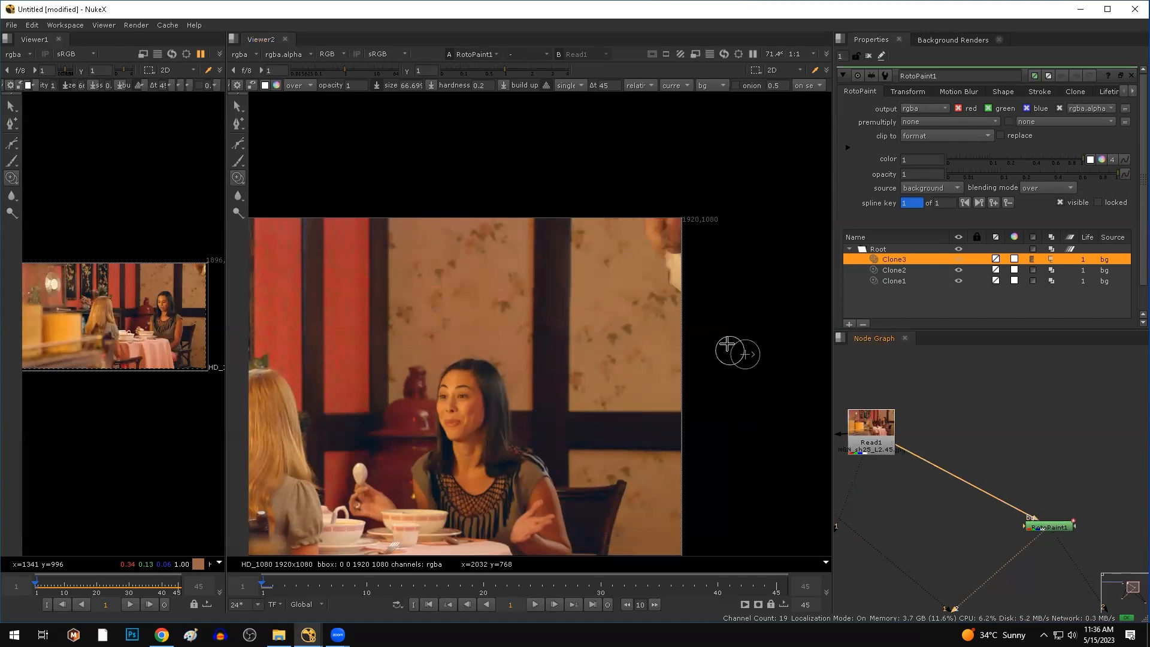
scroll(629, 326, up, 5)
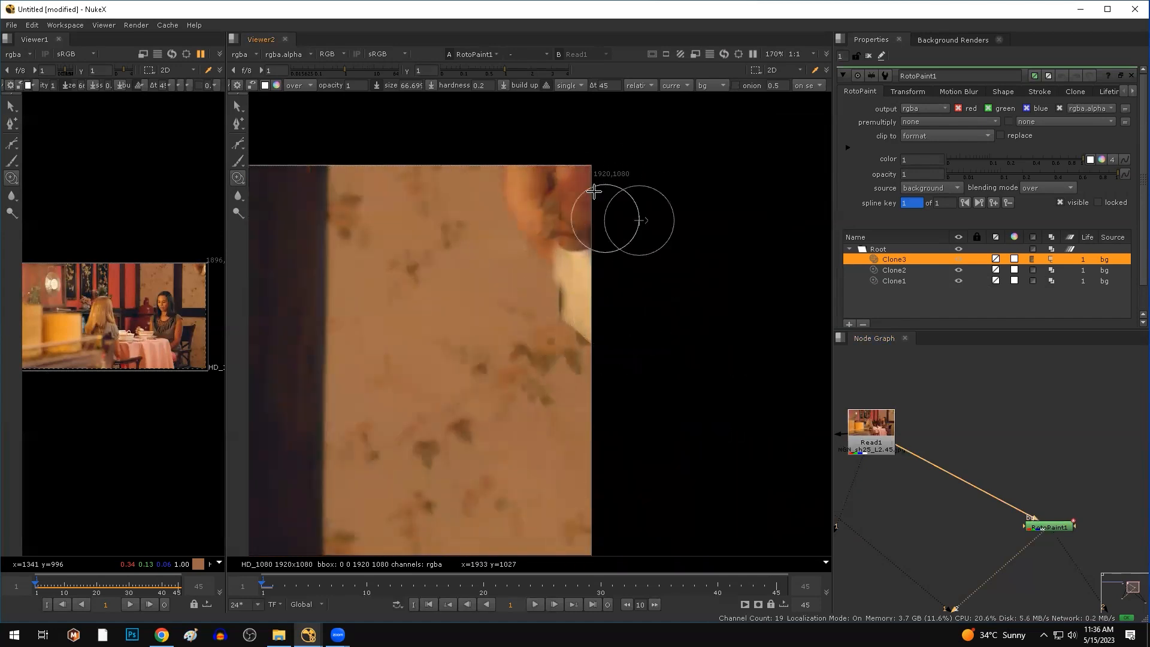
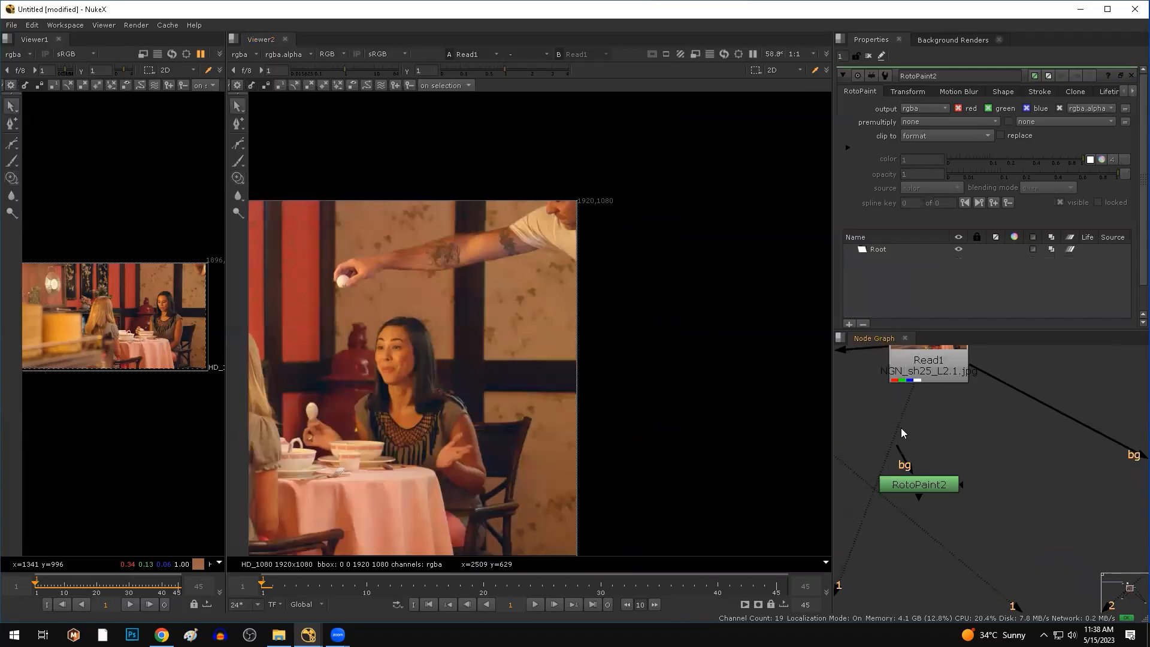
Drop RotoPaint2 beneath Read1 so the plate feeds its bg input.
drag(929, 477, 937, 484)
View RotoPaint2, enlarge the clone brush and clone wallpaper over the arm's tattoo, checking frames 45 and 1.
key(1)
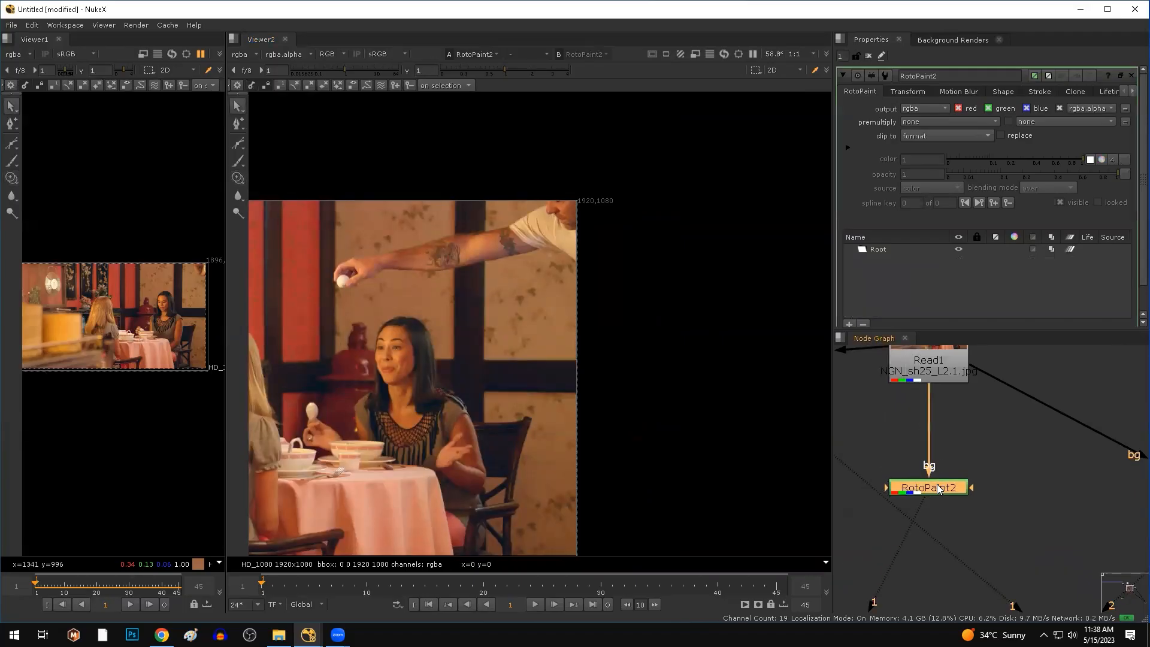
click(237, 177)
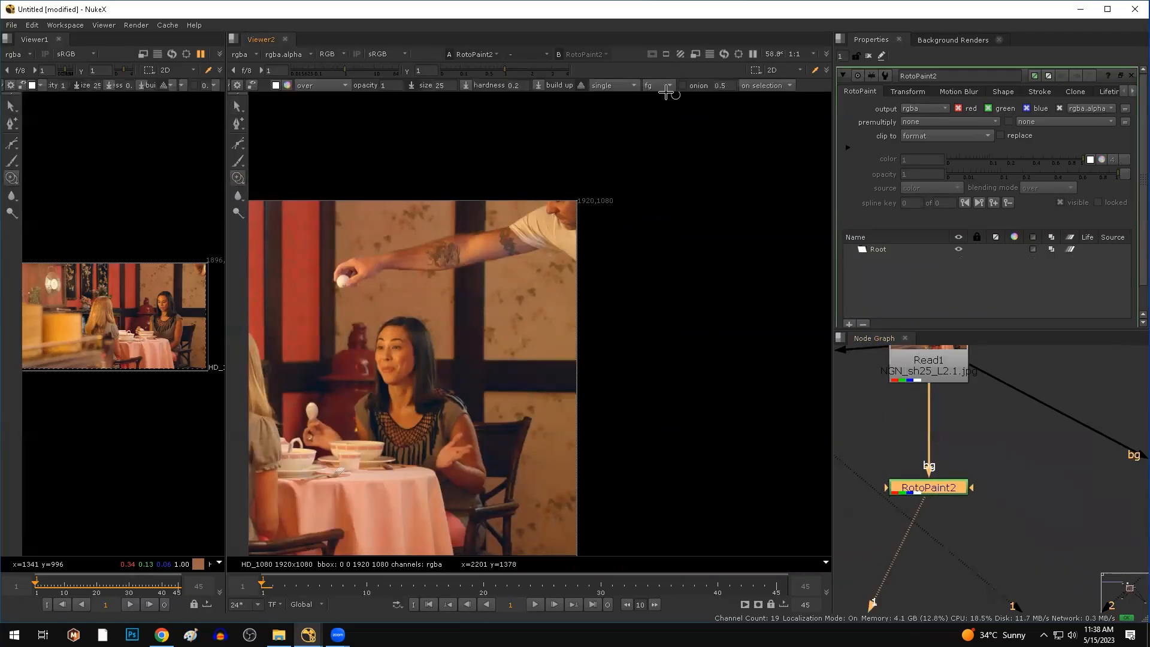
scroll(457, 318, up, 5)
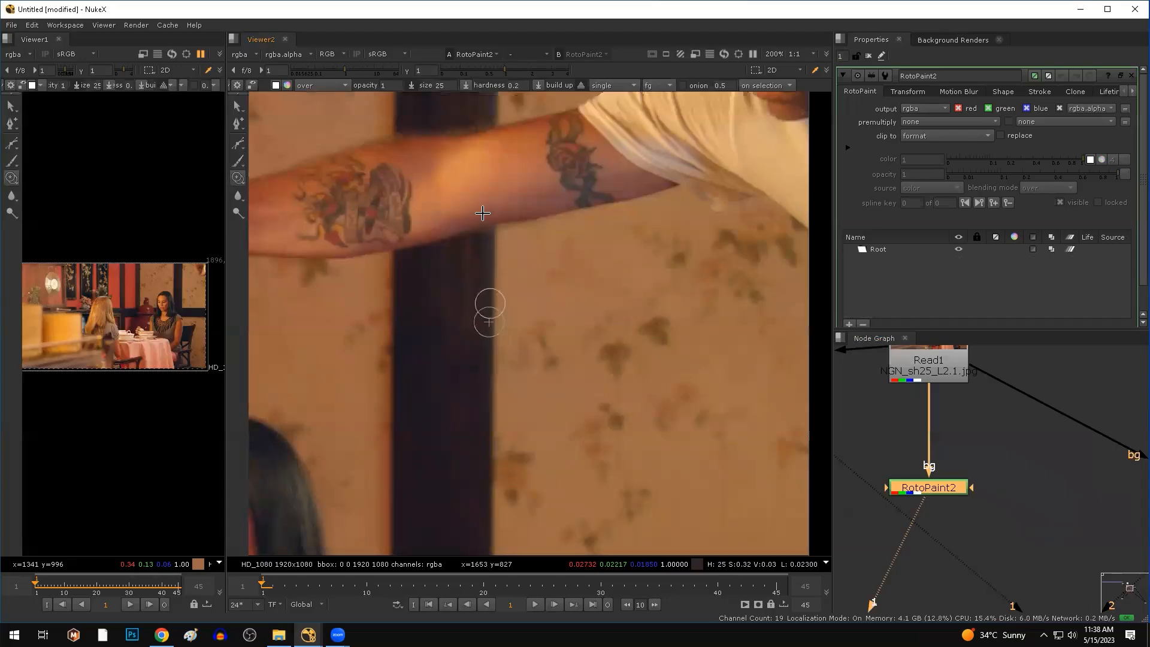
shift+drag(495, 229, 502, 209)
mouse_move(487, 190)
mouse_down()
mouse_move(579, 185)
mouse_move(613, 163)
mouse_move(481, 186)
mouse_up()
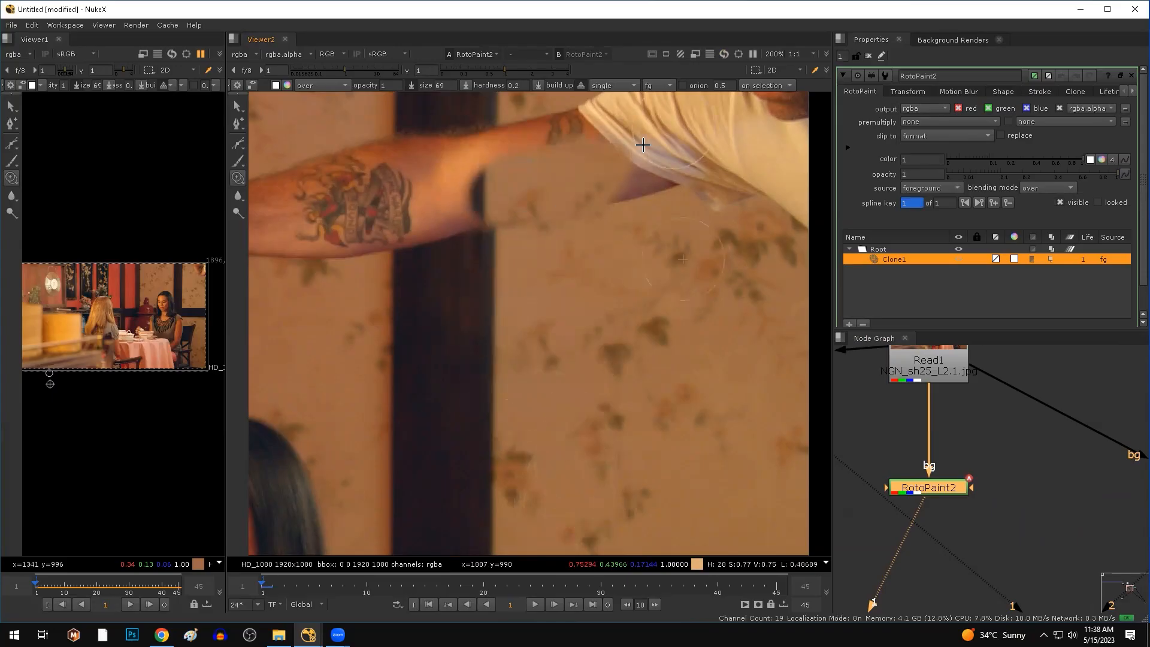
scroll(553, 198, down, 3)
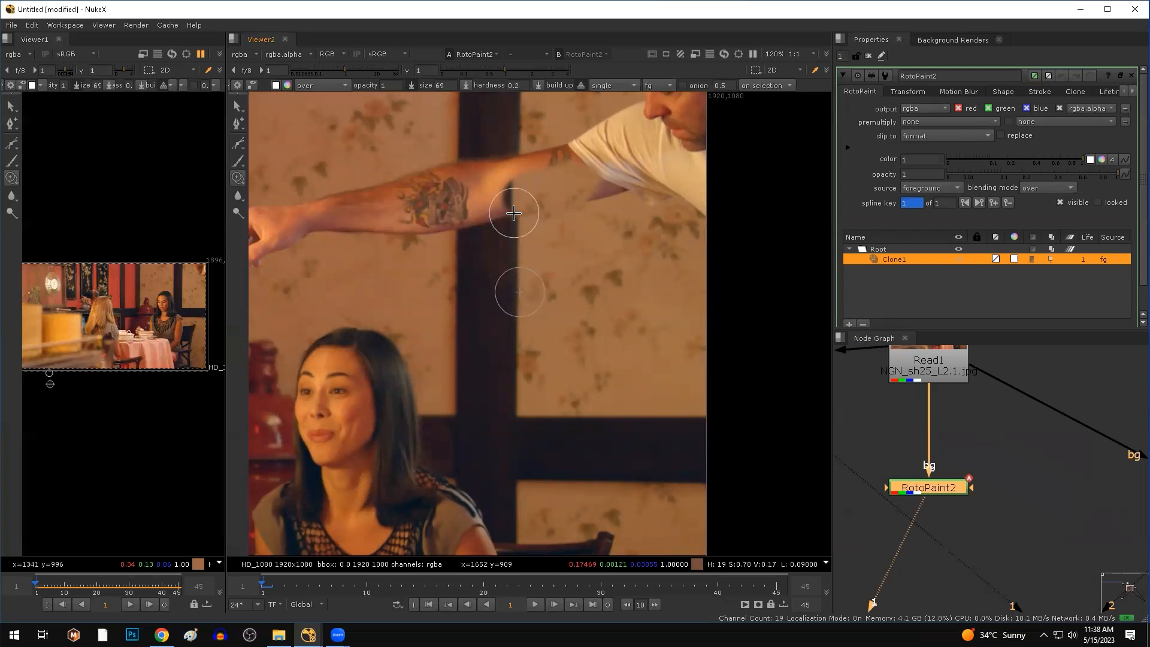
click(777, 593)
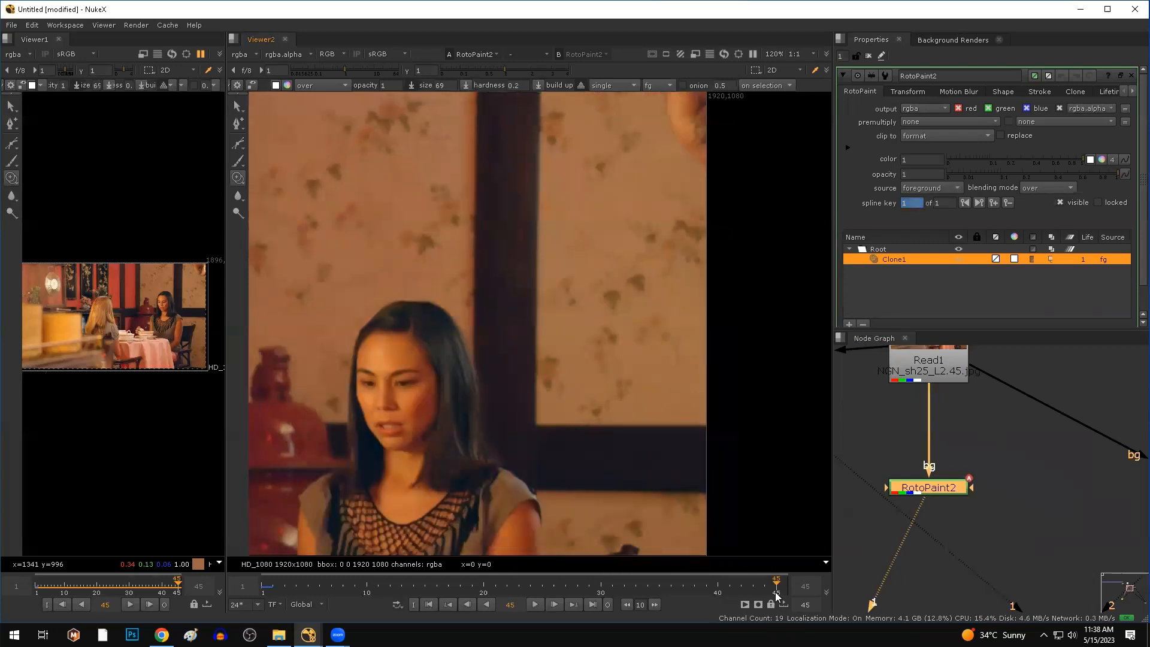
click(263, 589)
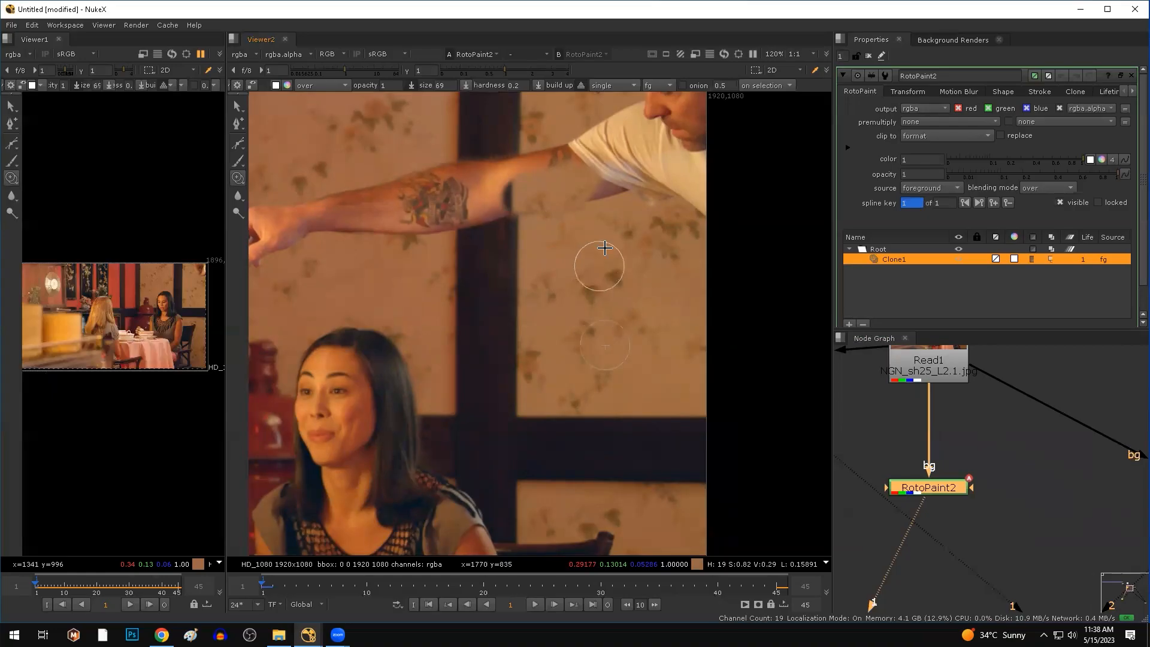
Set the clone source to bg with a 45-frame offset, test onion skin, and shift the source down-left.
click(659, 86)
click(664, 98)
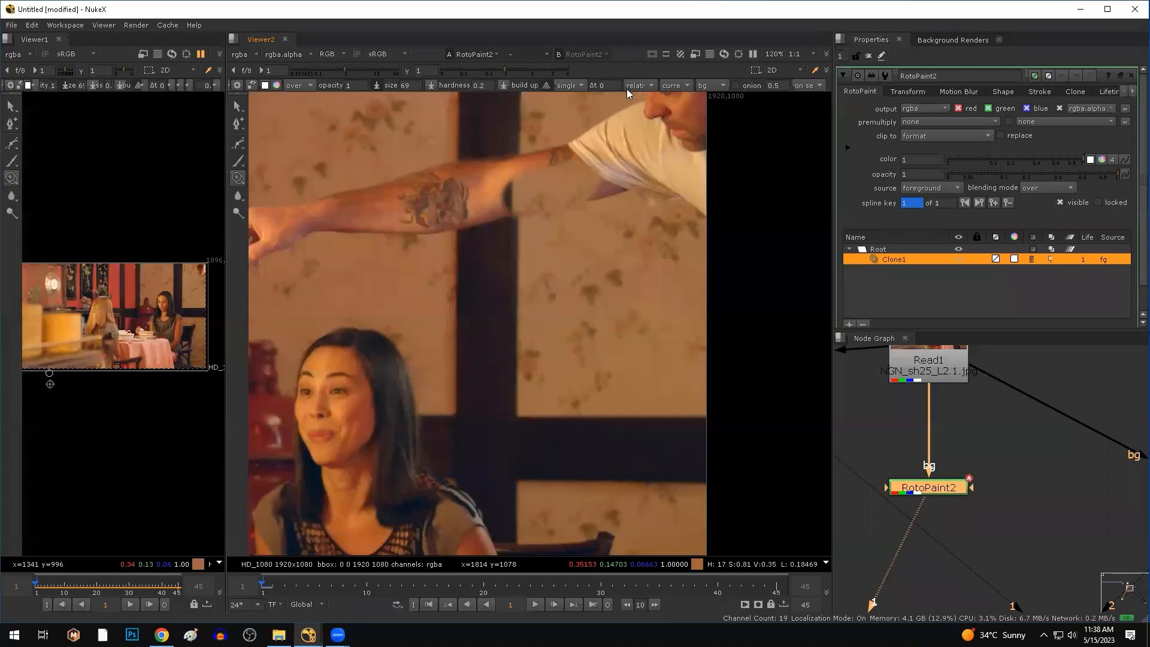
key(Return)
click(740, 83)
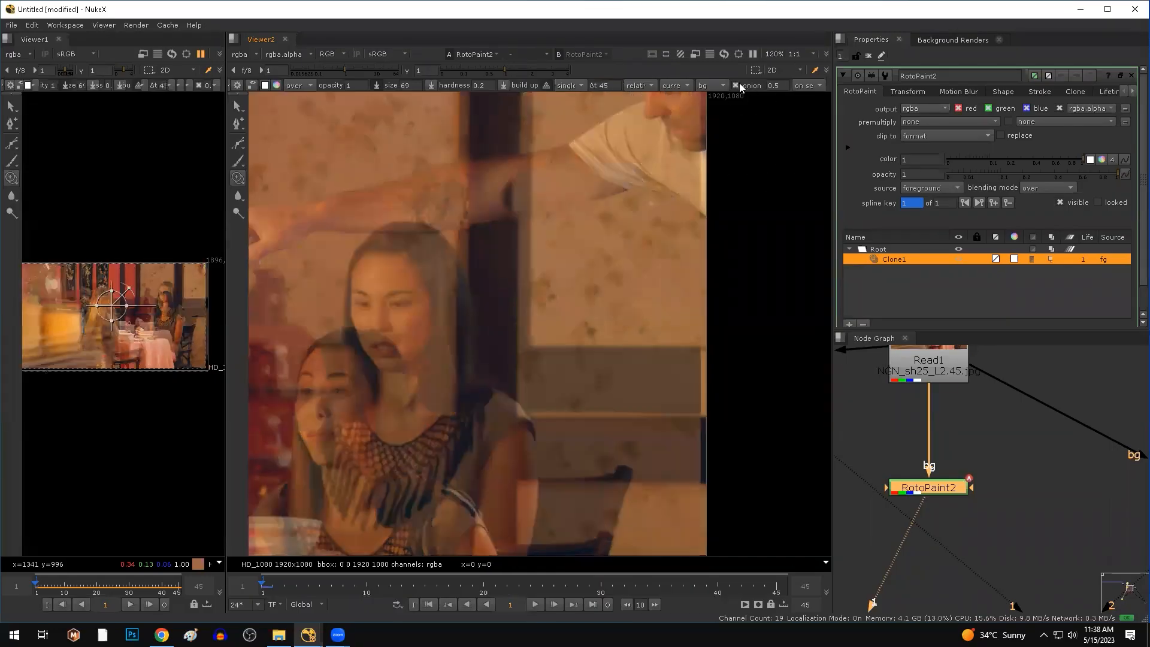
click(739, 82)
click(740, 83)
click(739, 83)
click(740, 83)
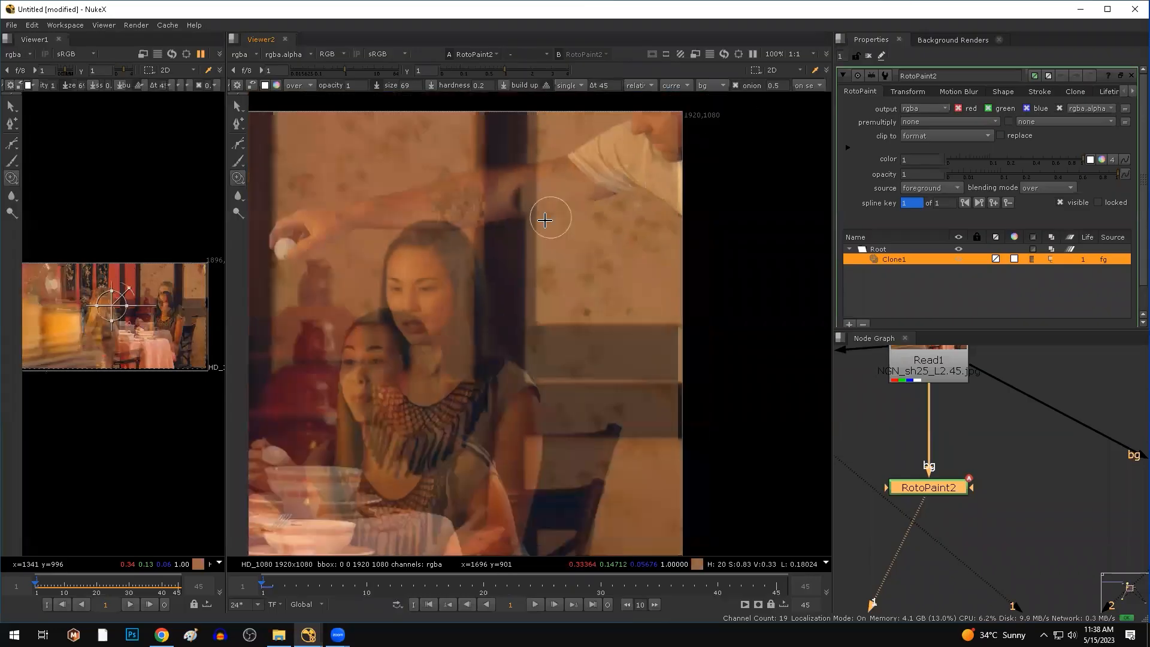
scroll(547, 215, down, 3)
mouse_move(333, 366)
mouse_down()
mouse_move(323, 389)
mouse_move(307, 384)
mouse_up()
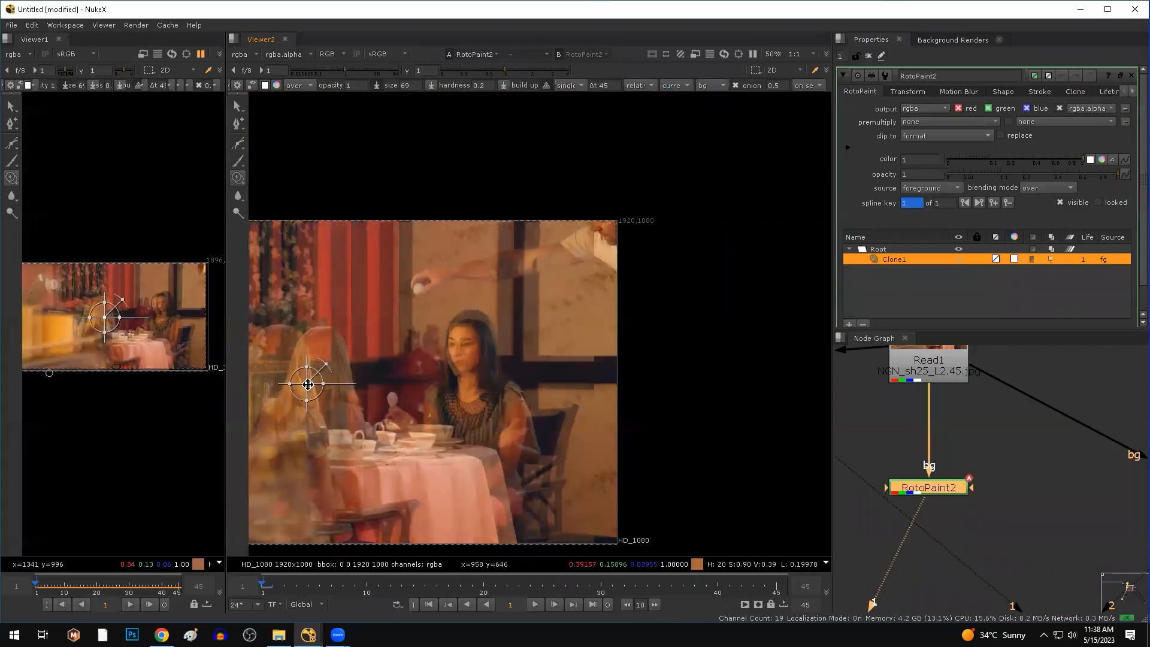
Delete the trial RotoPaint2 node.
click(990, 428)
drag(994, 447, 829, 528)
key(Delete)
scroll(1015, 499, down, 3)
Open RotoPaint1's properties, then view the original Read1 plate panned to the arm.
middle_drag(1111, 502, 1011, 495)
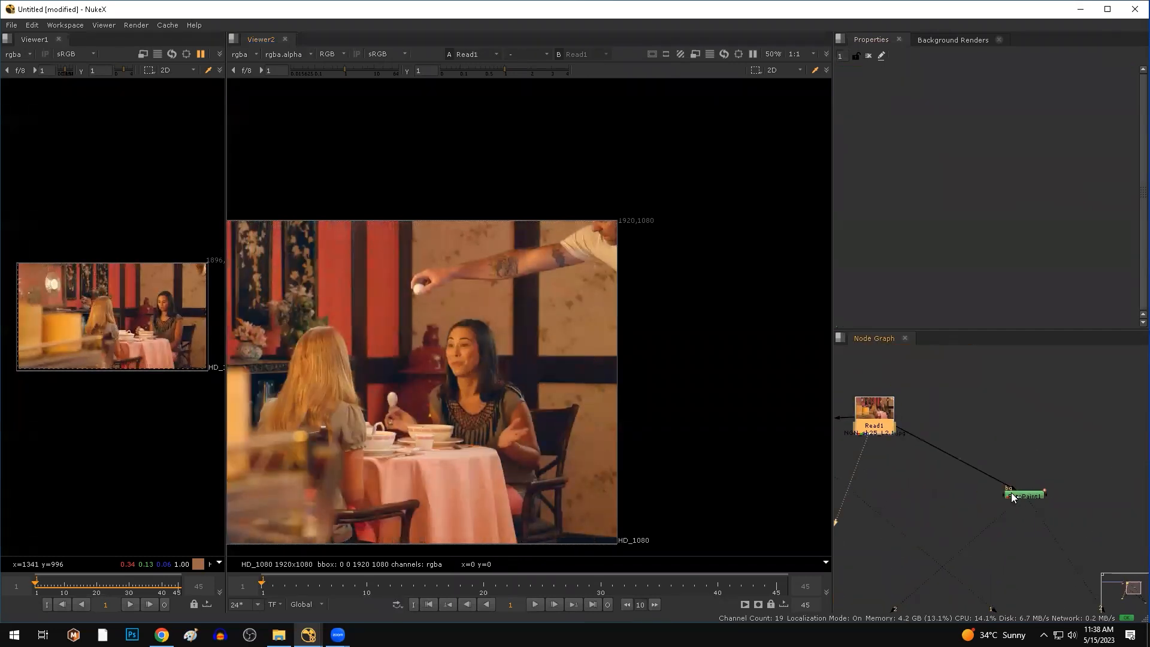
click(1012, 494)
key(1)
double_click(1011, 494)
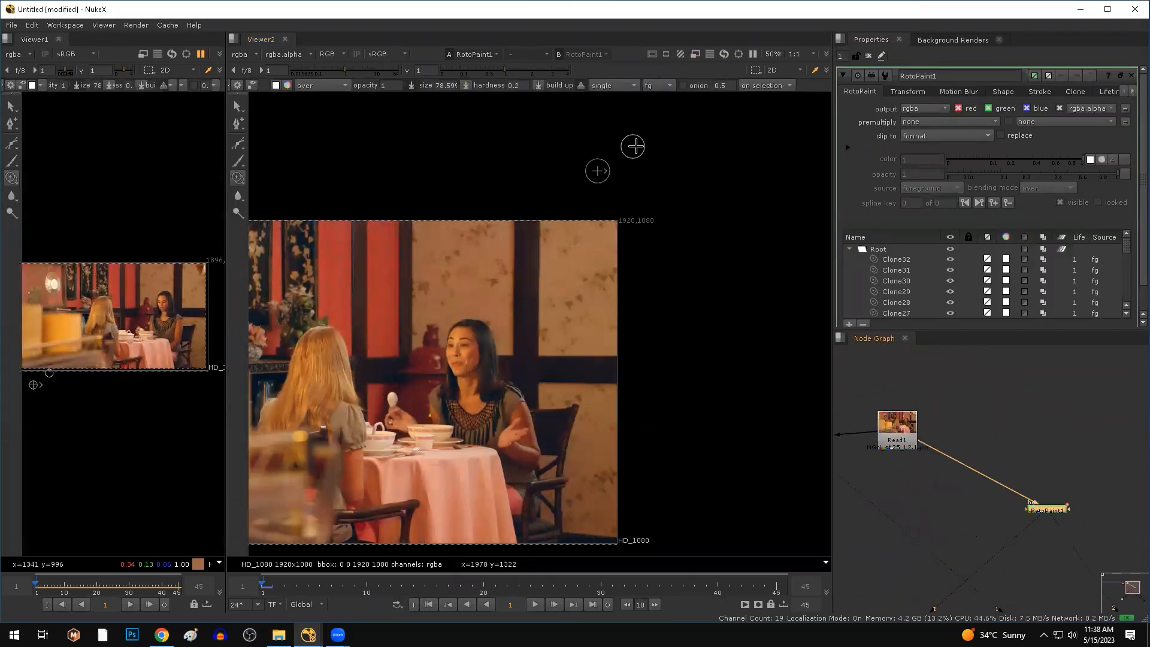
scroll(648, 114, up, 3)
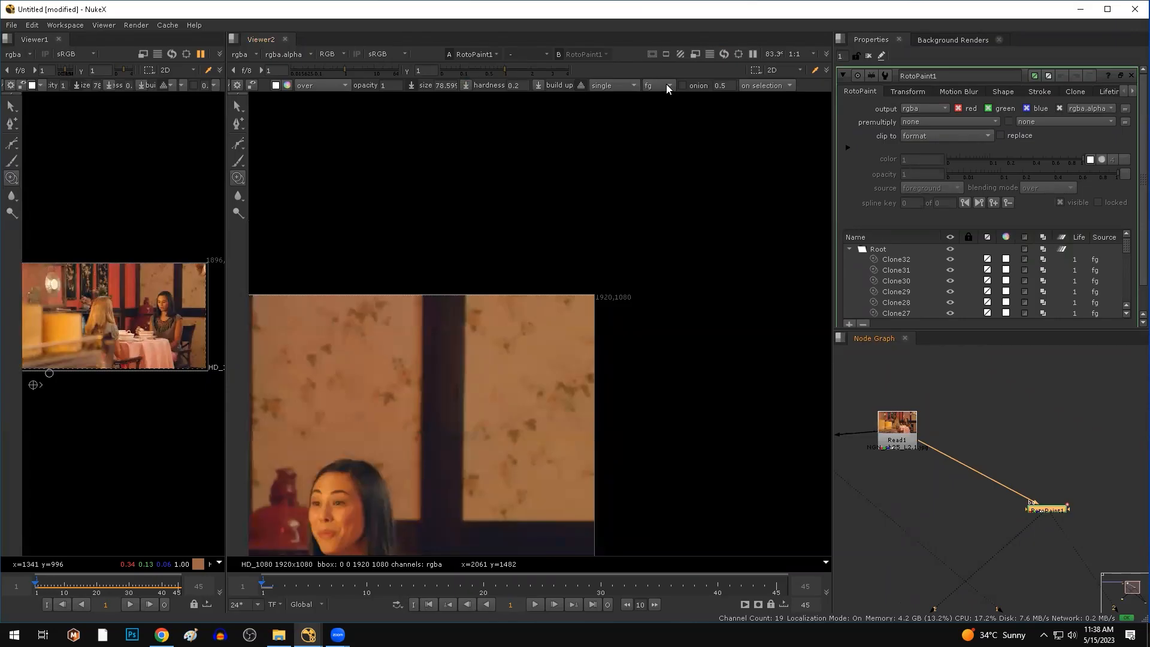
click(897, 445)
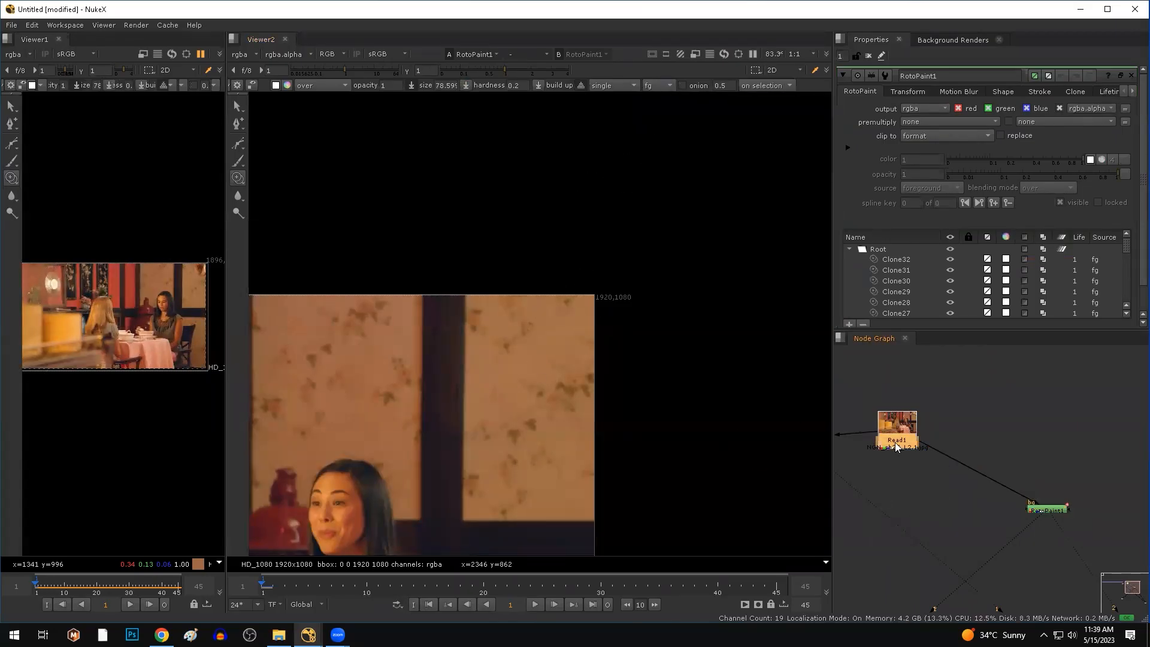
key(1)
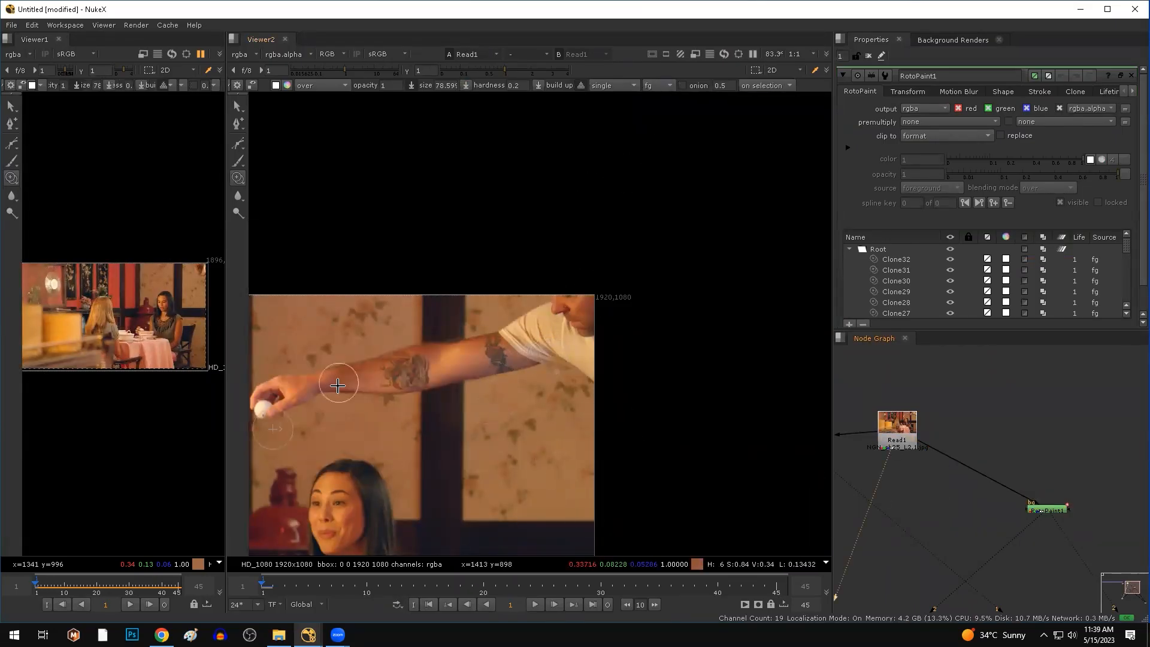
middle_drag(437, 424, 516, 385)
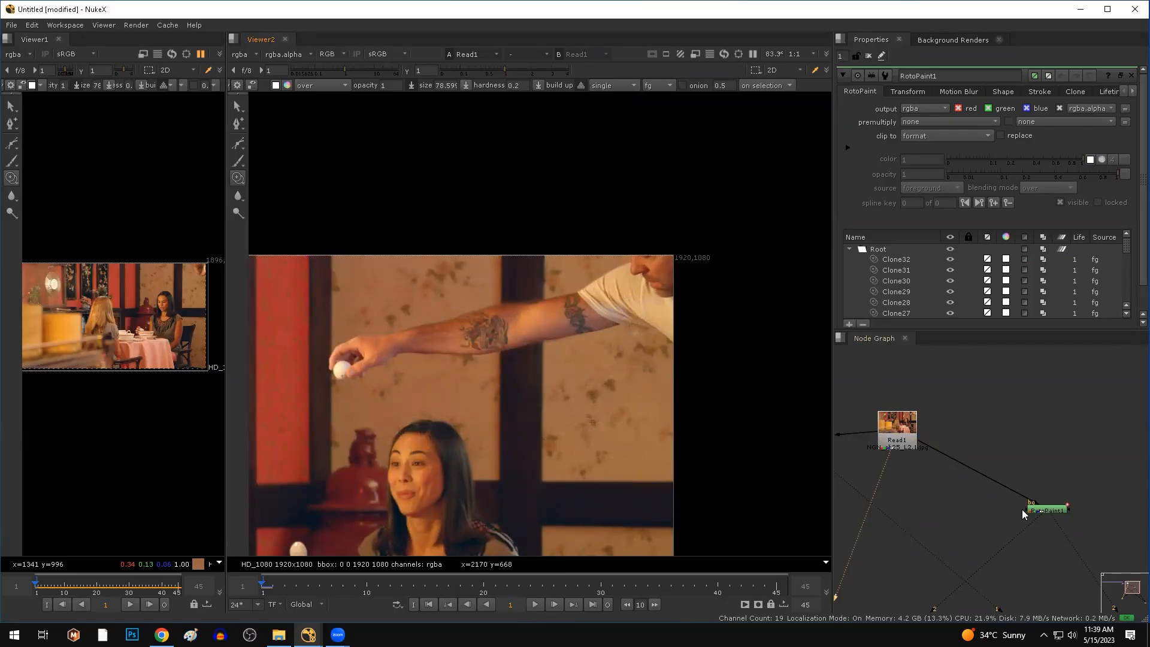
Flip the viewer repeatedly between the arm-free RotoPaint1 result and the original Read1 plate.
click(1056, 515)
key(1)
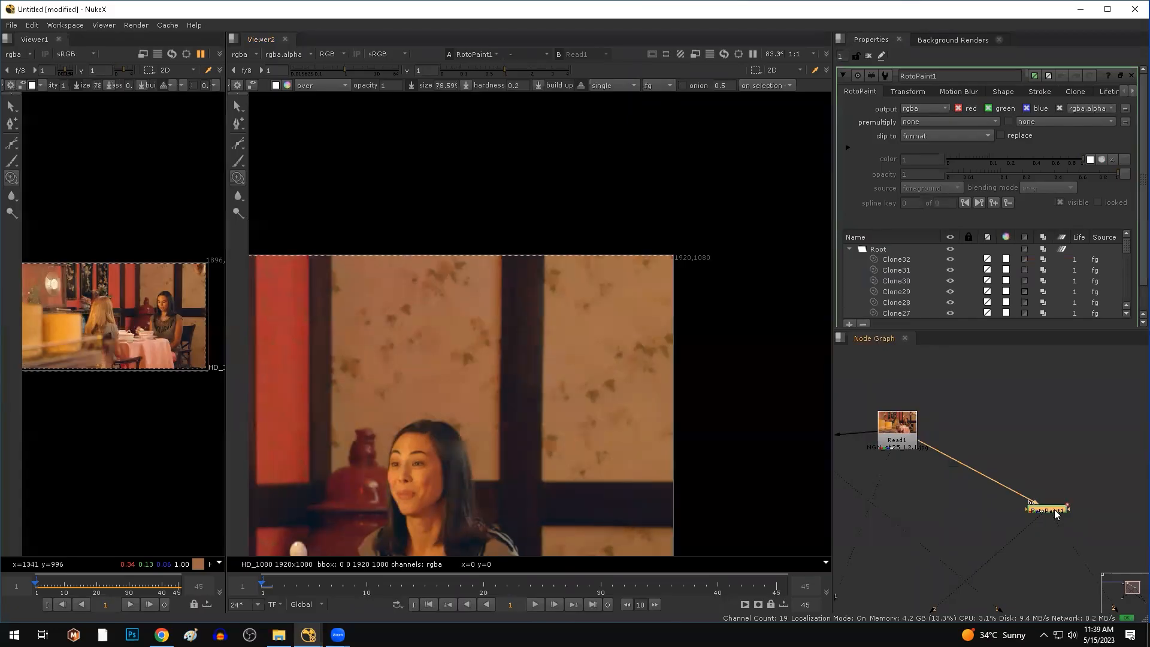
click(910, 441)
key(1)
key(2)
key(1)
key(2)
key(1)
key(2)
key(1)
key(2)
key(1)
key(2)
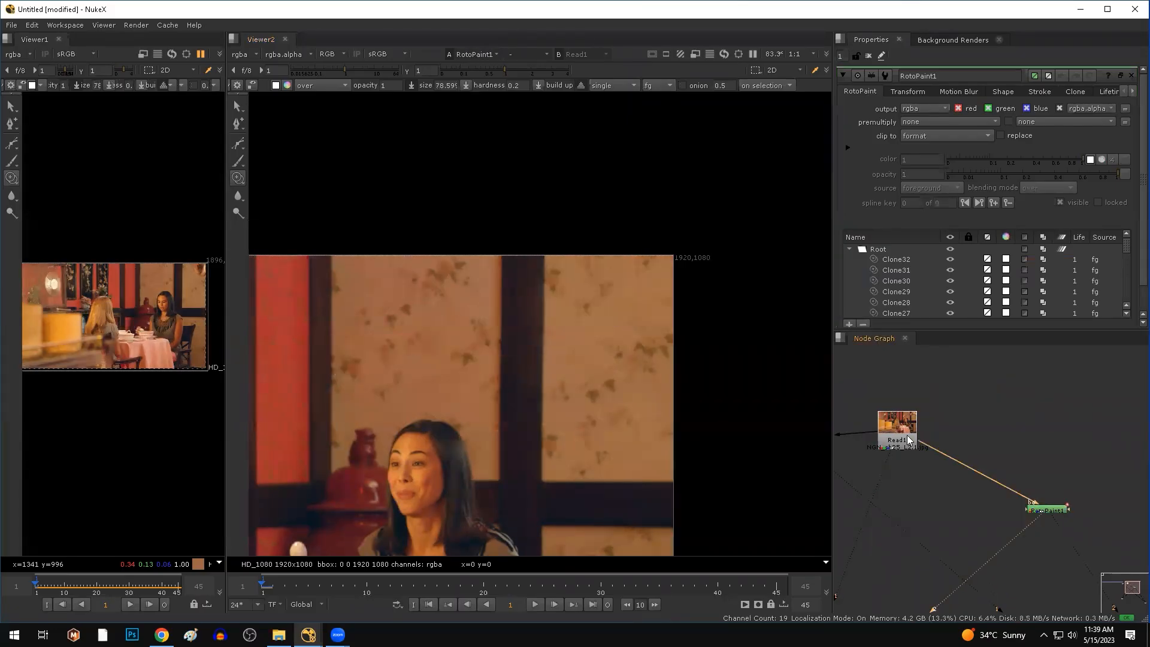
scroll(512, 313, down, 5)
middle_drag(512, 314, 581, 231)
scroll(1094, 553, down, 3)
Bend the Read1 pipe with an elbow Dot and view RotoPaint1 at frame 4.
middle_drag(1093, 553, 1017, 477)
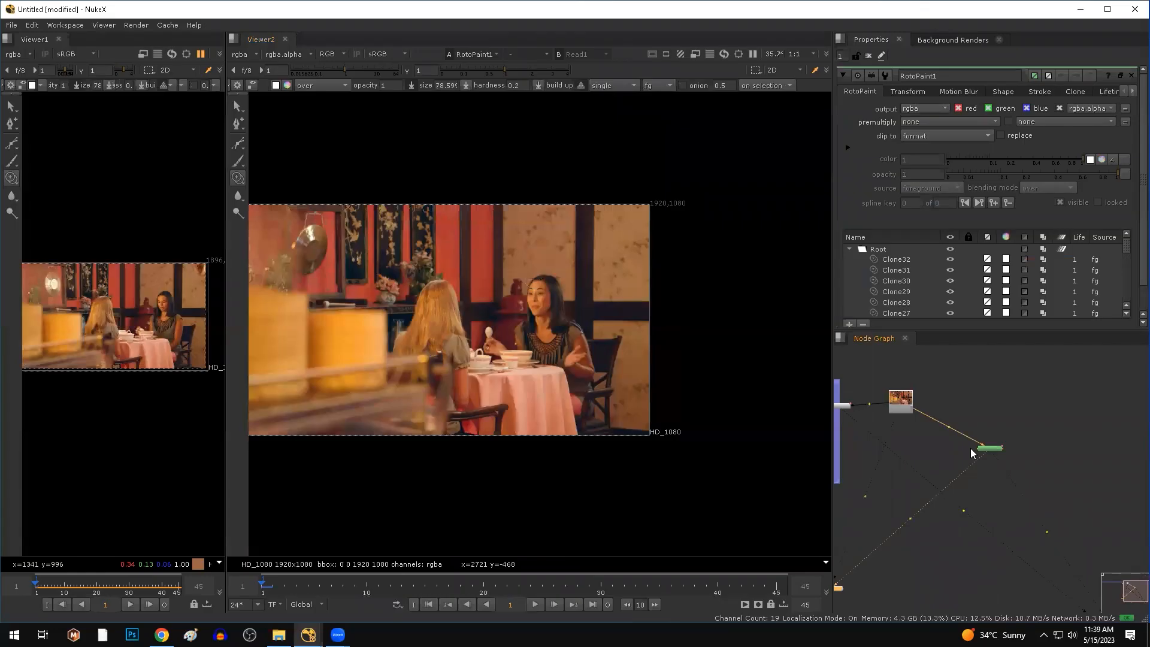
ctrl+drag(950, 427, 1033, 449)
scroll(1032, 493, up, 3)
click(1018, 490)
middle_drag(1018, 450, 983, 480)
click(994, 436)
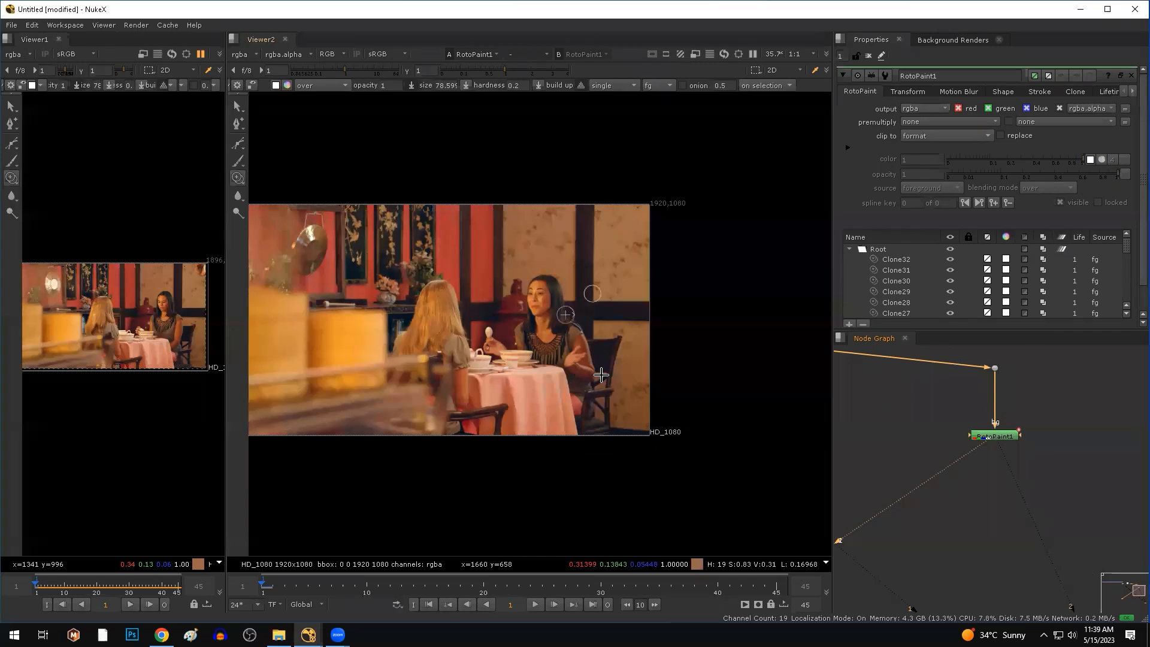
scroll(573, 231, up, 5)
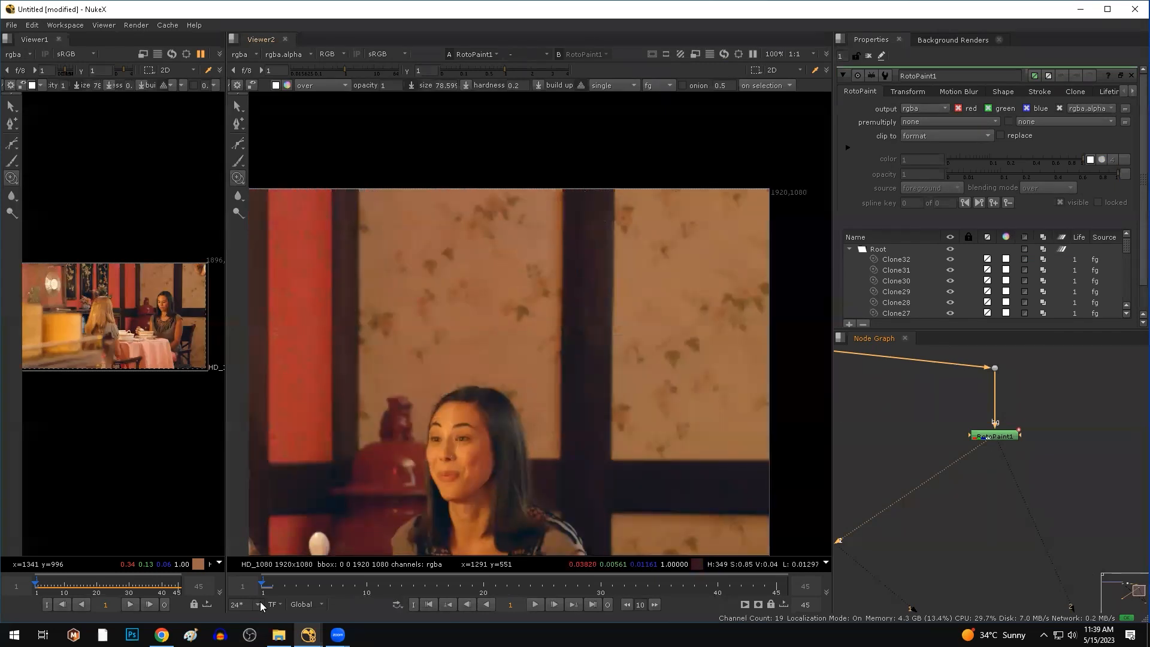
mouse_move(266, 590)
mouse_down()
mouse_move(294, 588)
mouse_move(262, 591)
mouse_up()
Add FrameHold1 under RotoPaint1 with first frame 1 and scrub to confirm the frozen image.
scroll(1039, 470, up, 1)
click(989, 476)
key(Tab)
text(frame)
key(Return)
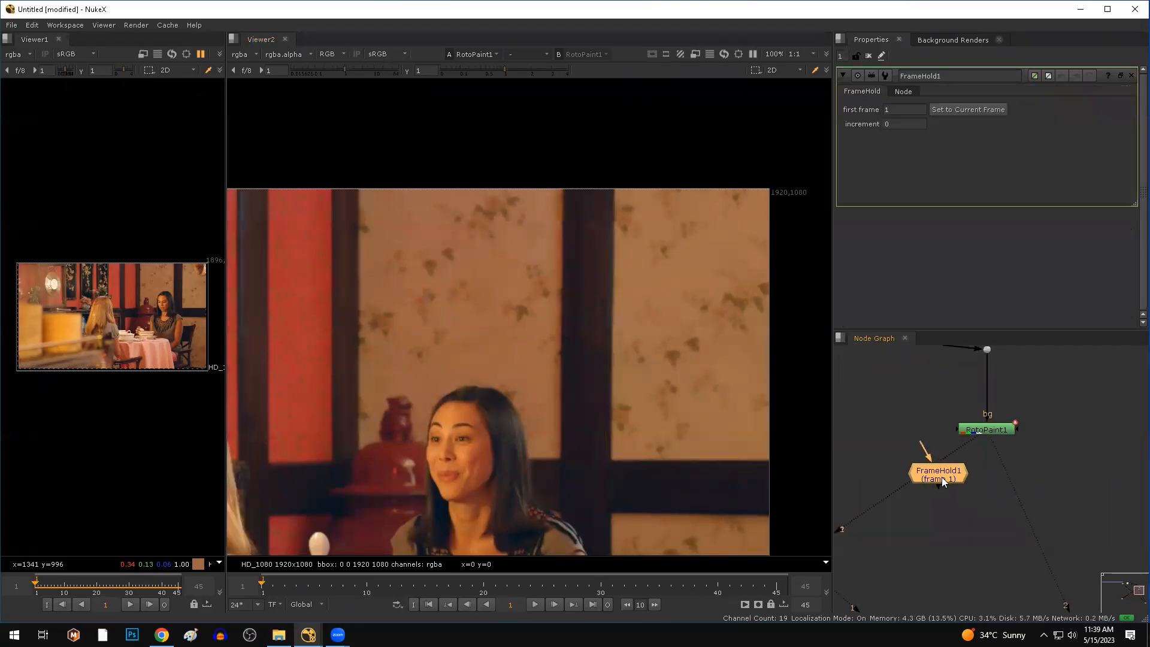
click(994, 486)
click(995, 487)
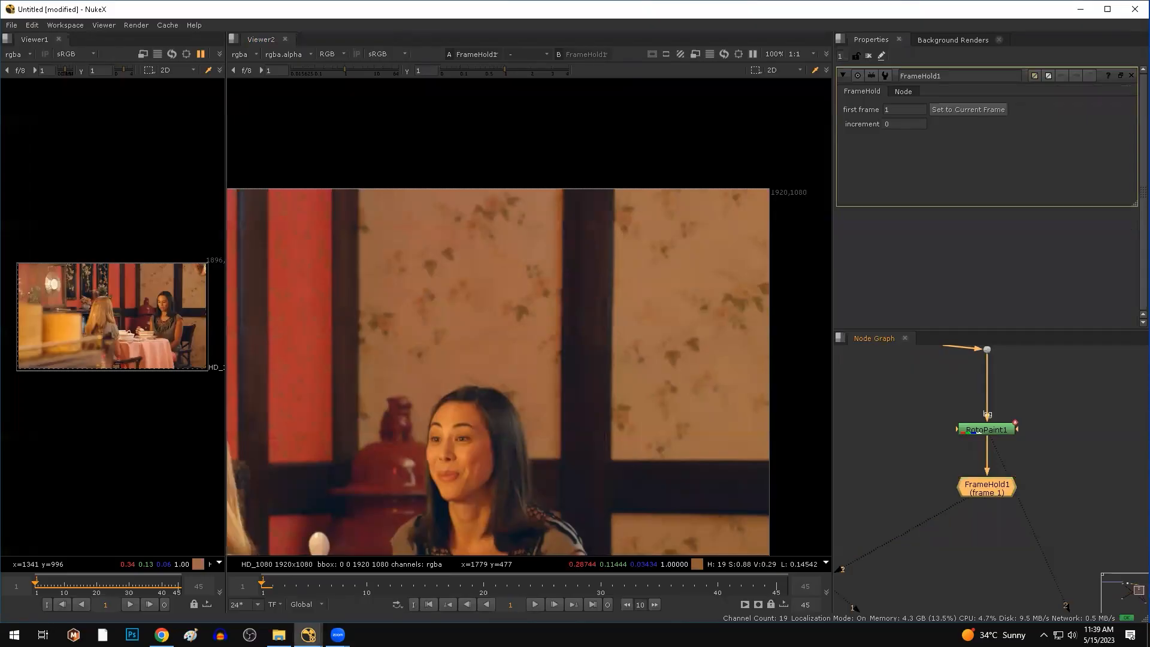
drag(337, 598, 264, 605)
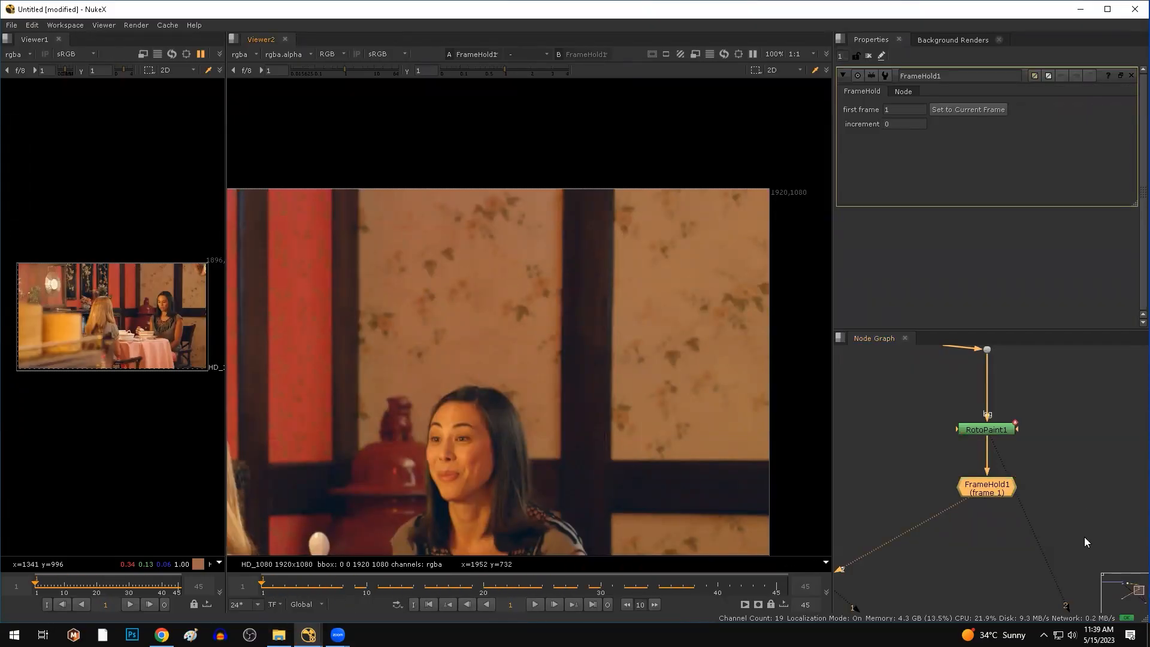
scroll(939, 516, down, 3)
Create Roto1 and draw a 4-point Bezier over the wallpaper above the woman, straightening its corners.
click(977, 496)
key(o)
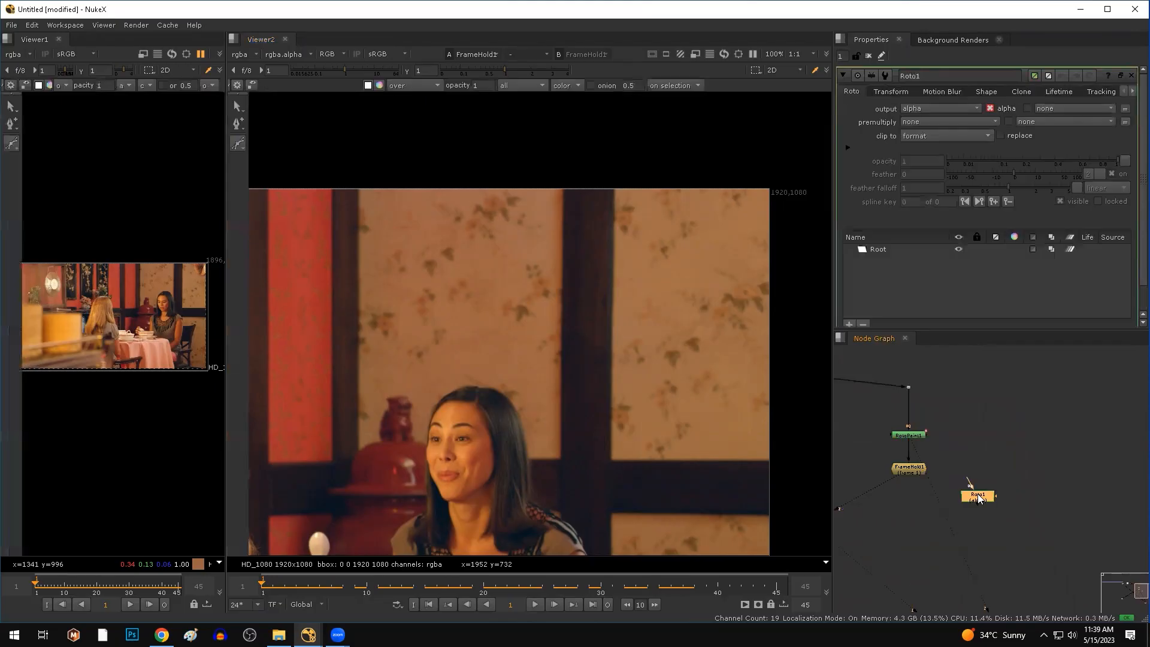
click(351, 187)
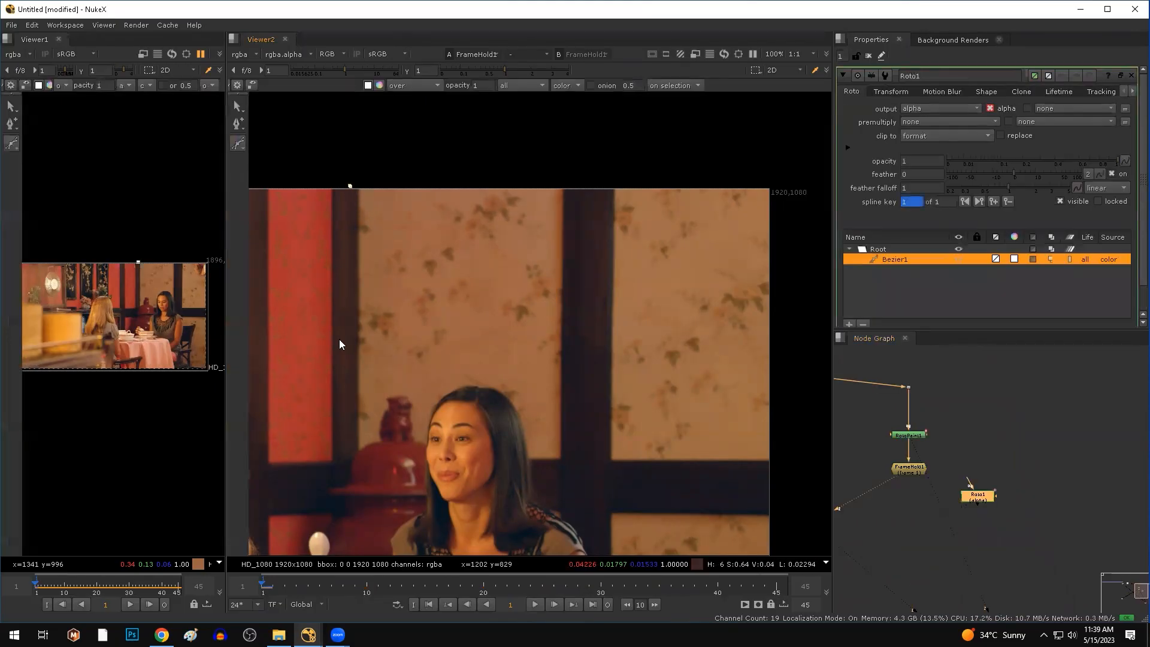
click(771, 360)
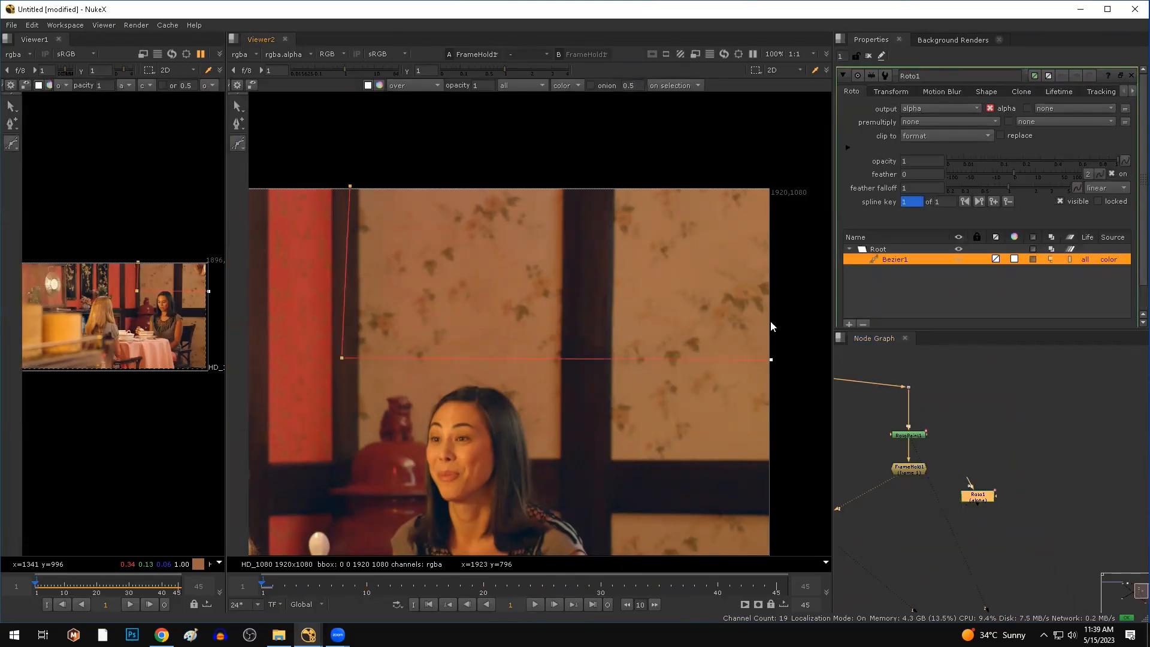
click(777, 180)
click(347, 188)
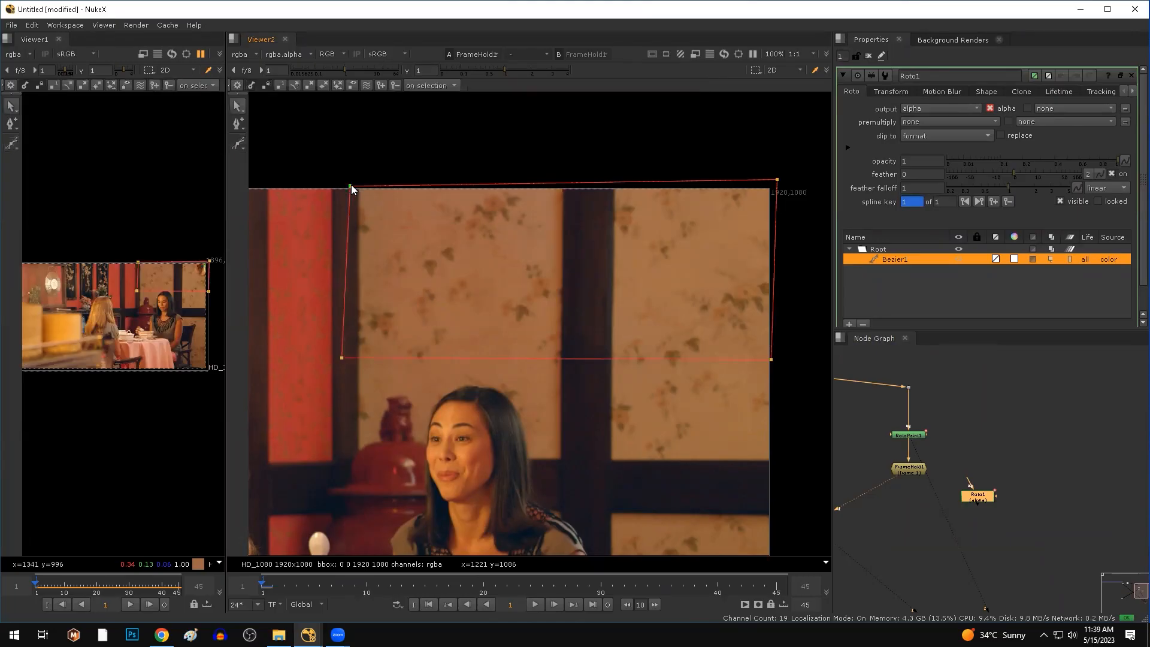
drag(777, 180, 773, 183)
drag(346, 189, 344, 185)
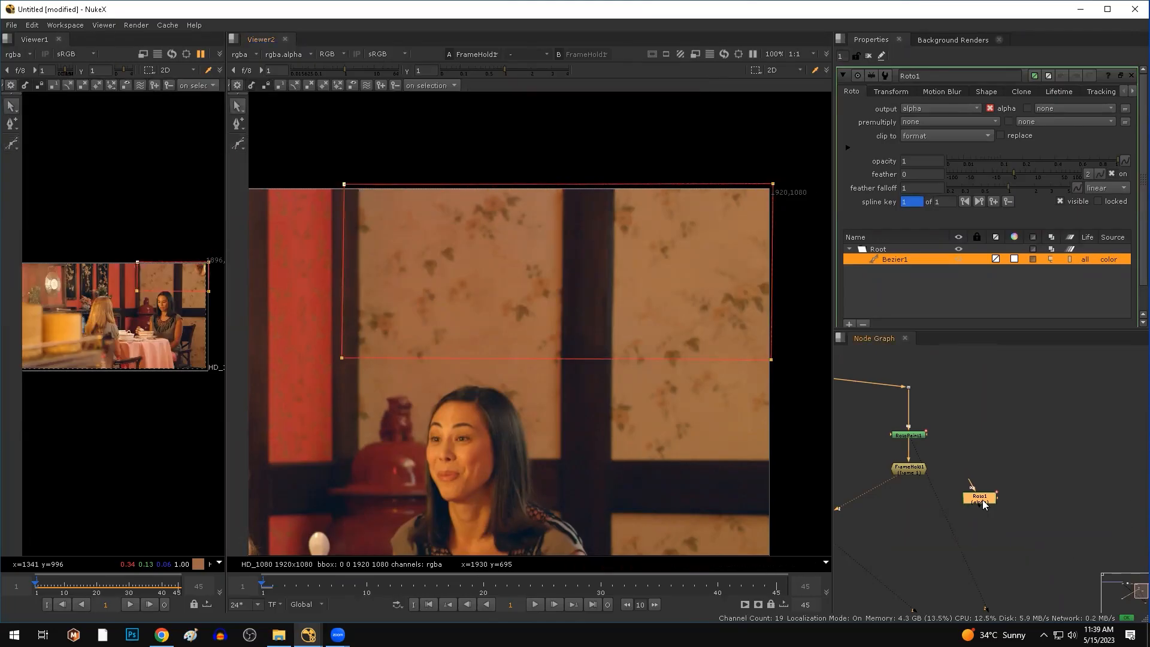
scroll(935, 506, up, 3)
scroll(932, 498, up, 2)
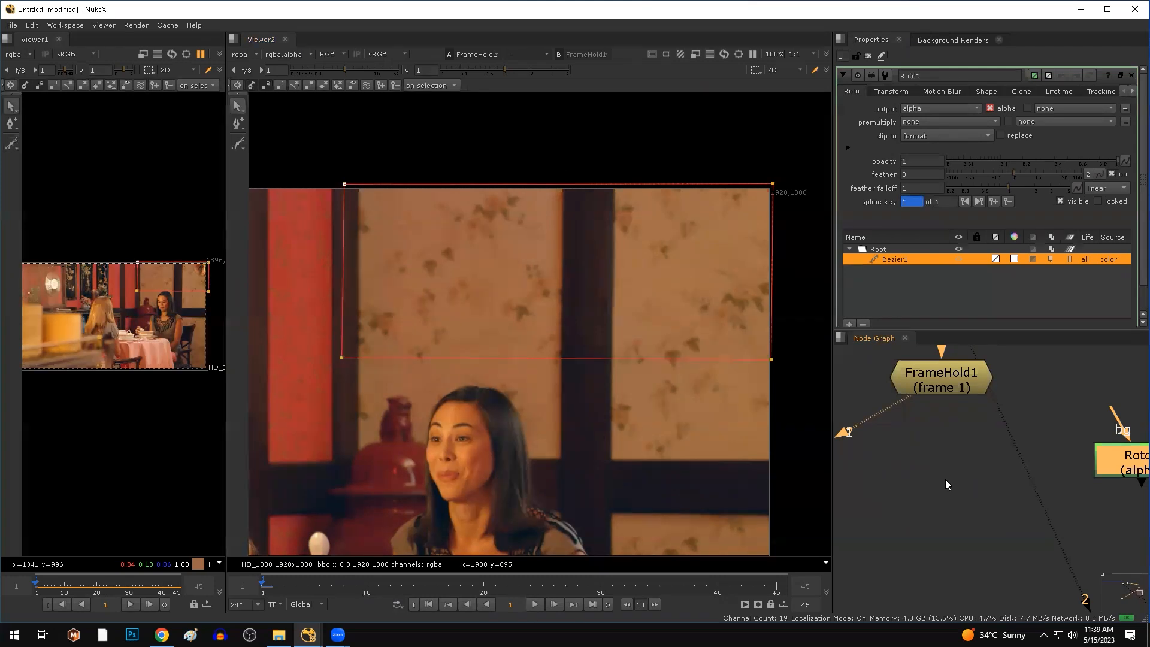
Add Merge1 with A from FrameHold1 and mask from Roto1, and view its output.
click(945, 473)
key(m)
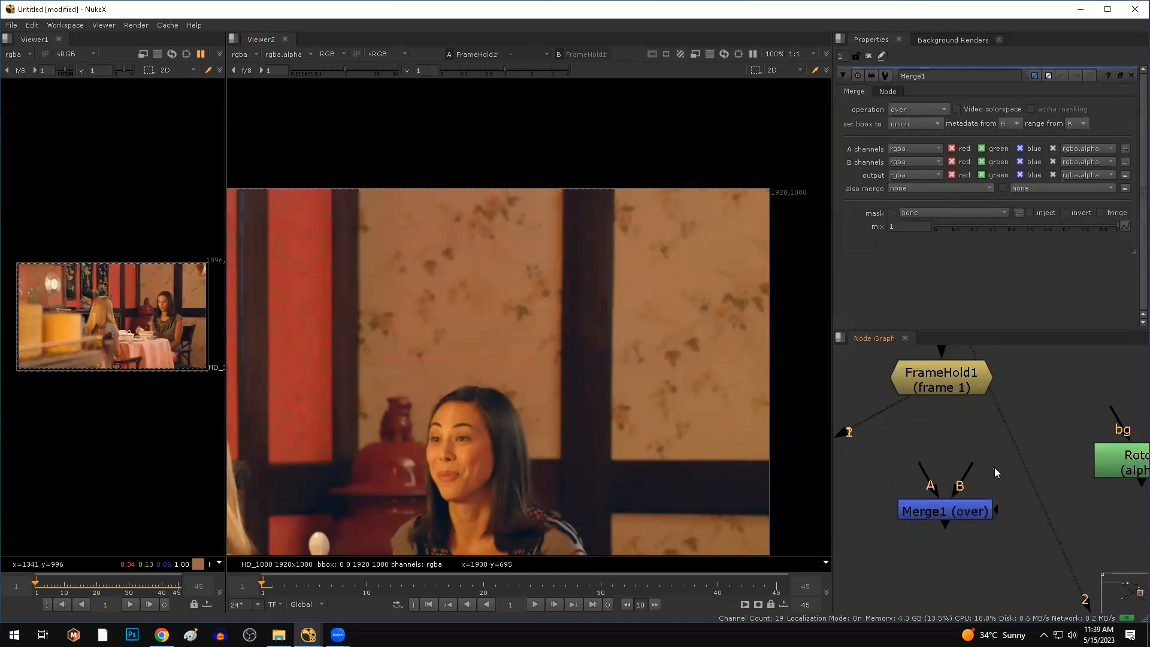
drag(929, 491, 929, 408)
drag(947, 510, 1124, 471)
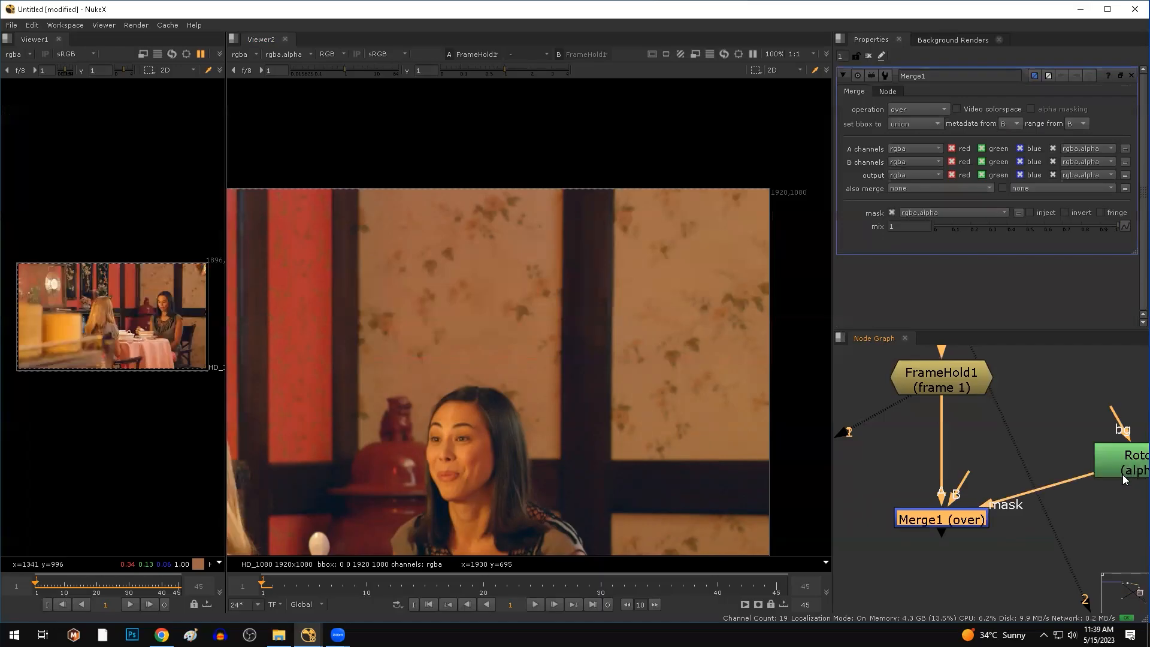
scroll(1065, 464, down, 5)
click(1095, 467)
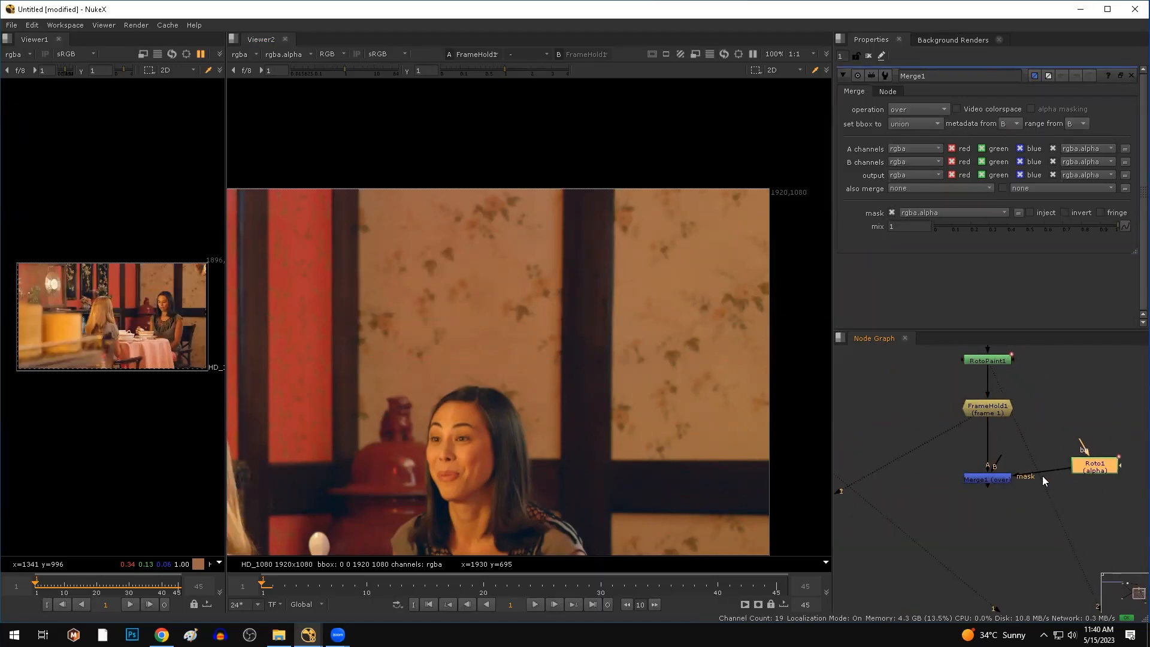
click(1003, 480)
key(1)
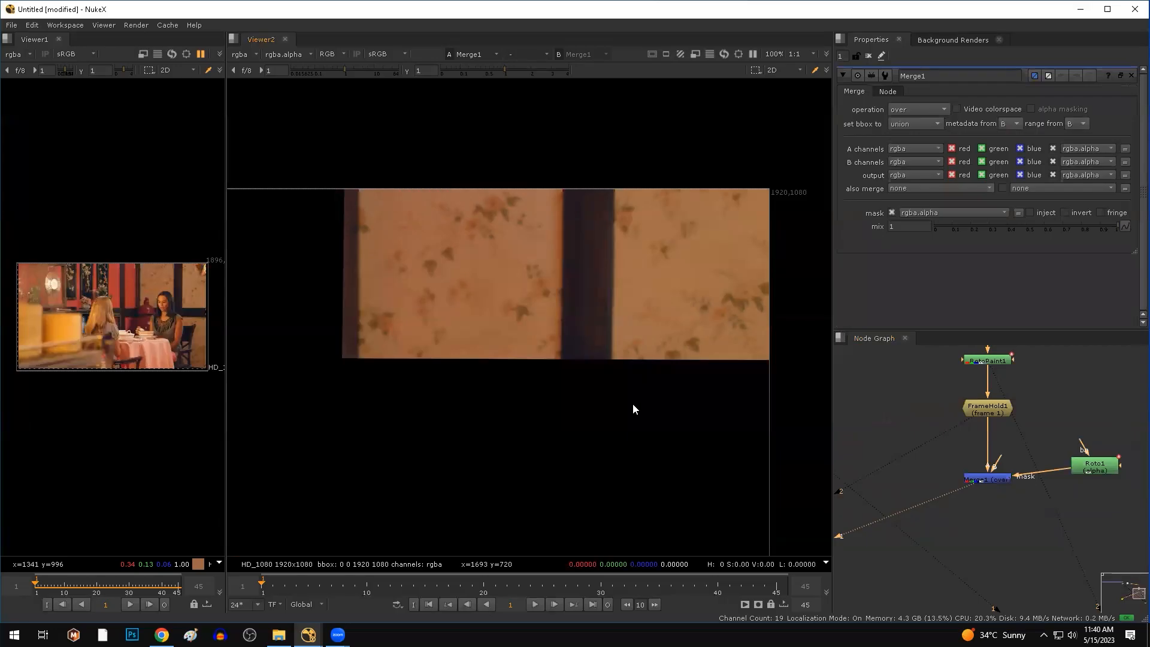
scroll(632, 404, down, 4)
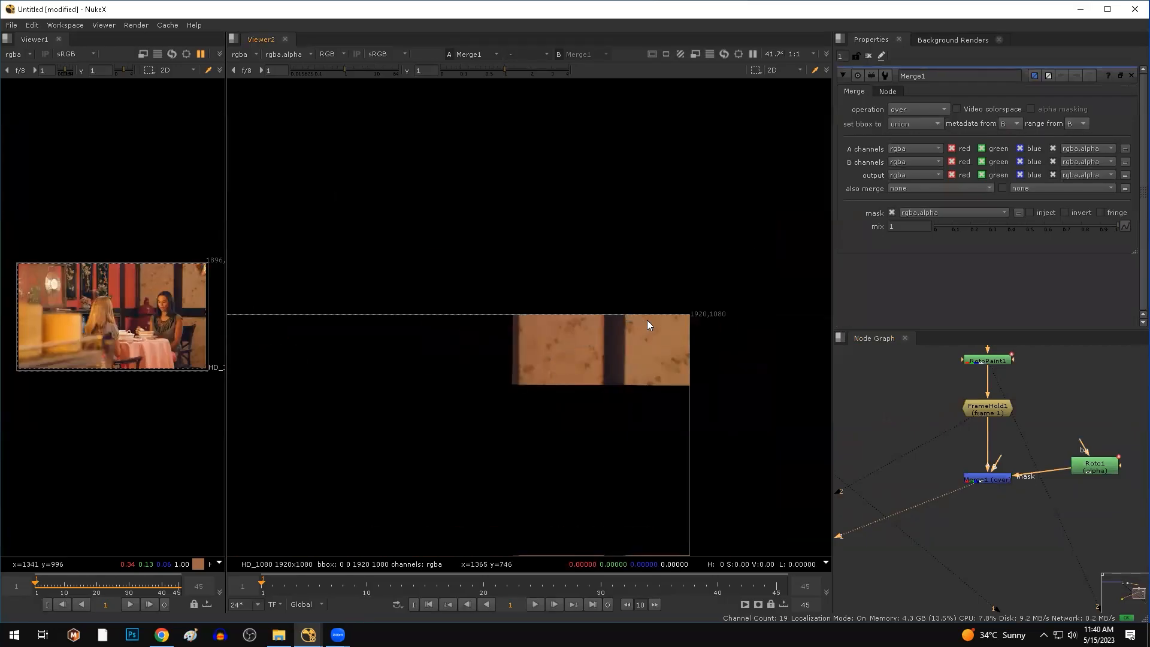
scroll(647, 320, up, 5)
scroll(1096, 502, down, 5)
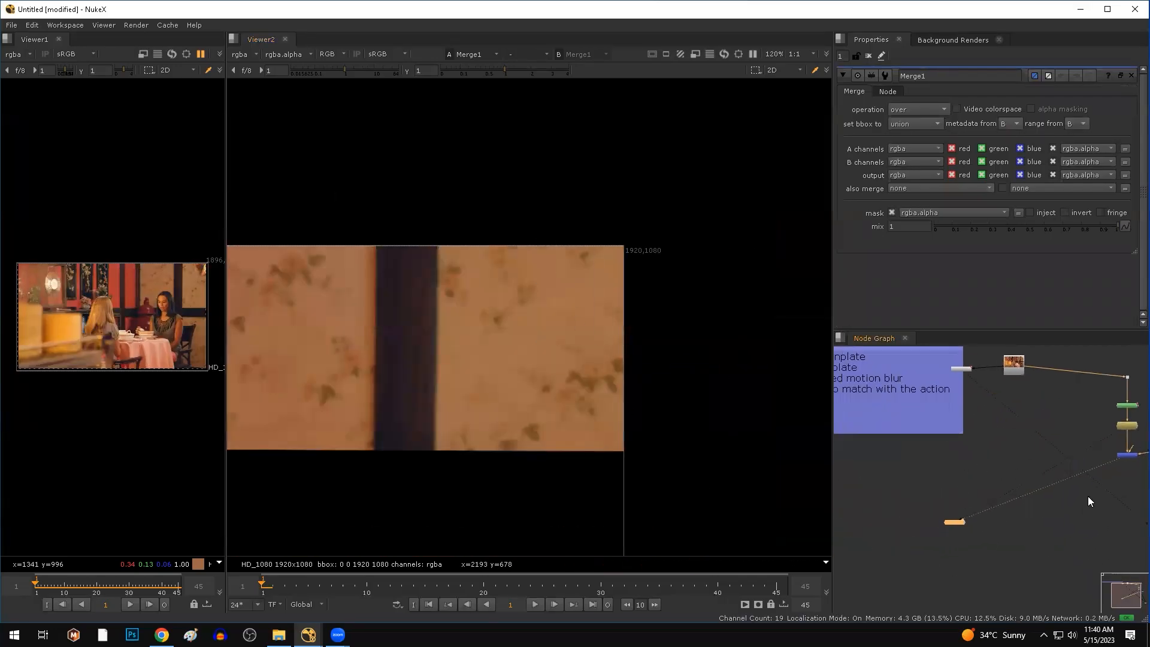
Add Merge2 fed by the plate's Read node, place it beneath, and view it.
click(1031, 515)
key(m)
scroll(1046, 508, up, 2)
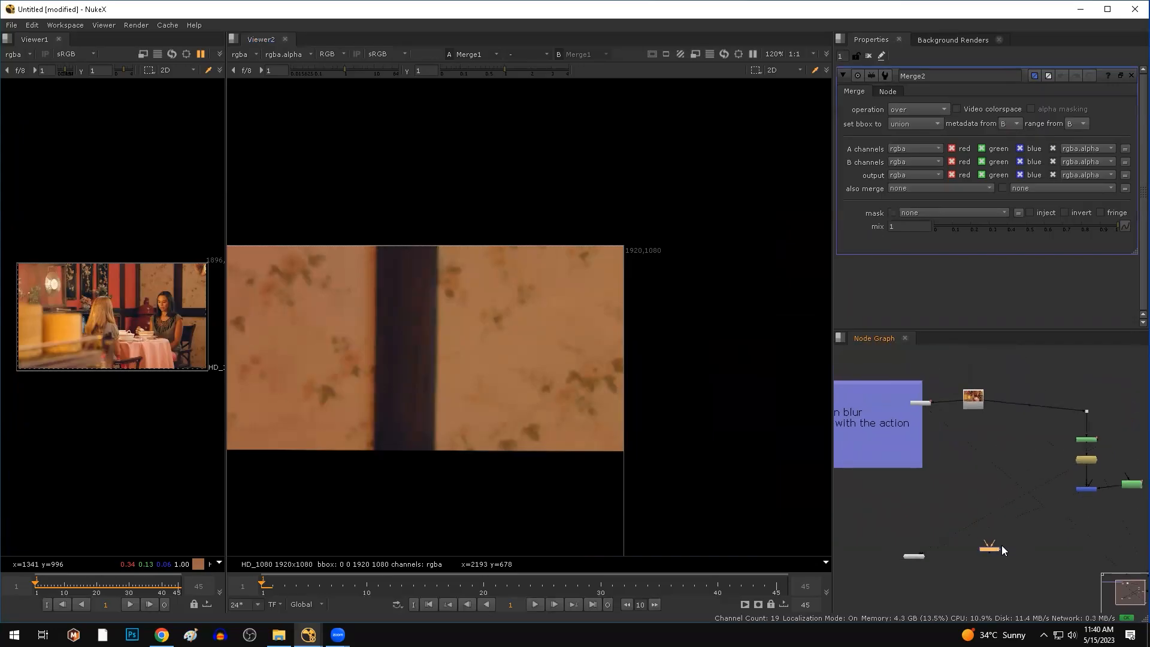
drag(991, 543, 962, 350)
click(990, 583)
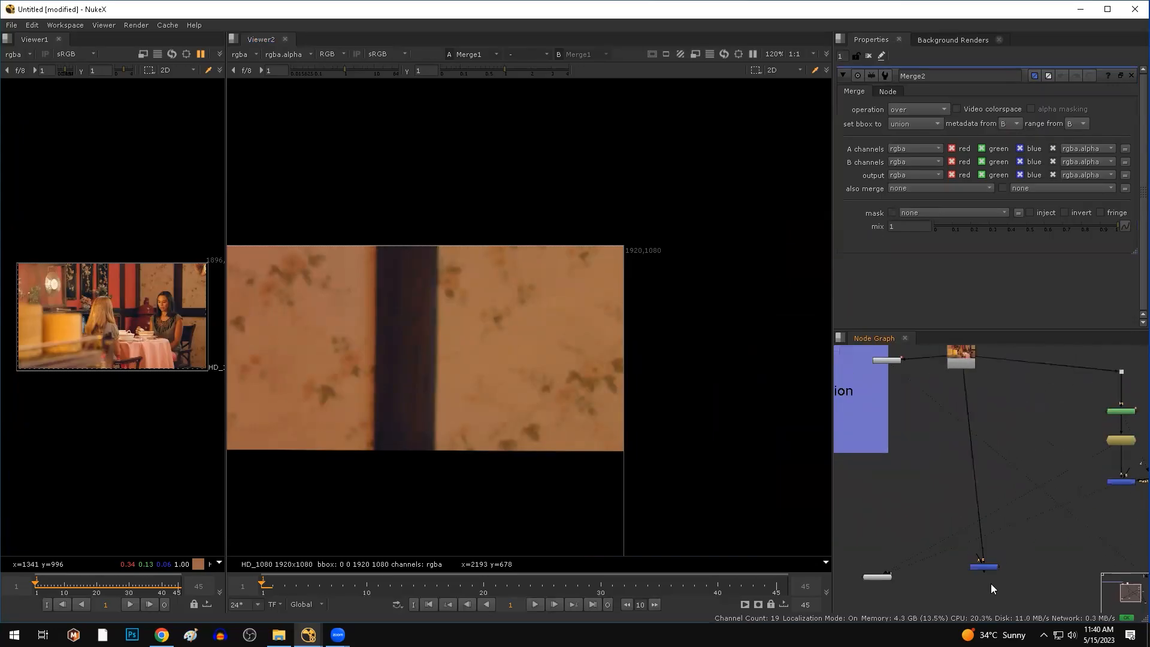
drag(983, 572, 971, 584)
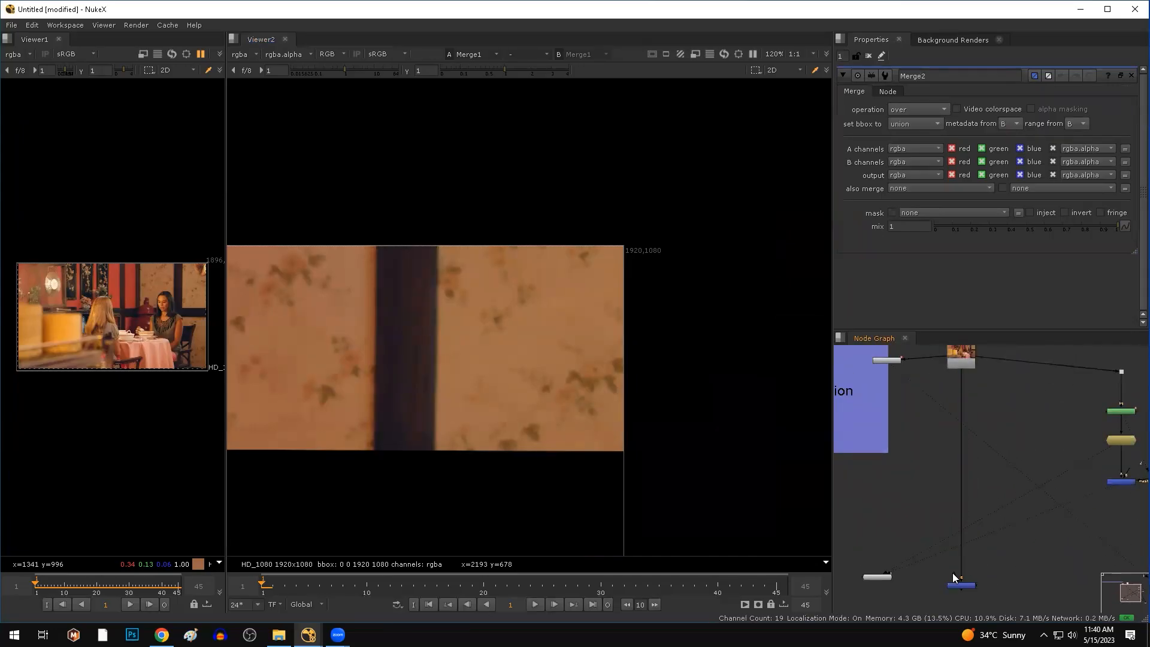
click(971, 554)
key(1)
scroll(996, 459, down, 4)
scroll(983, 398, up, 2)
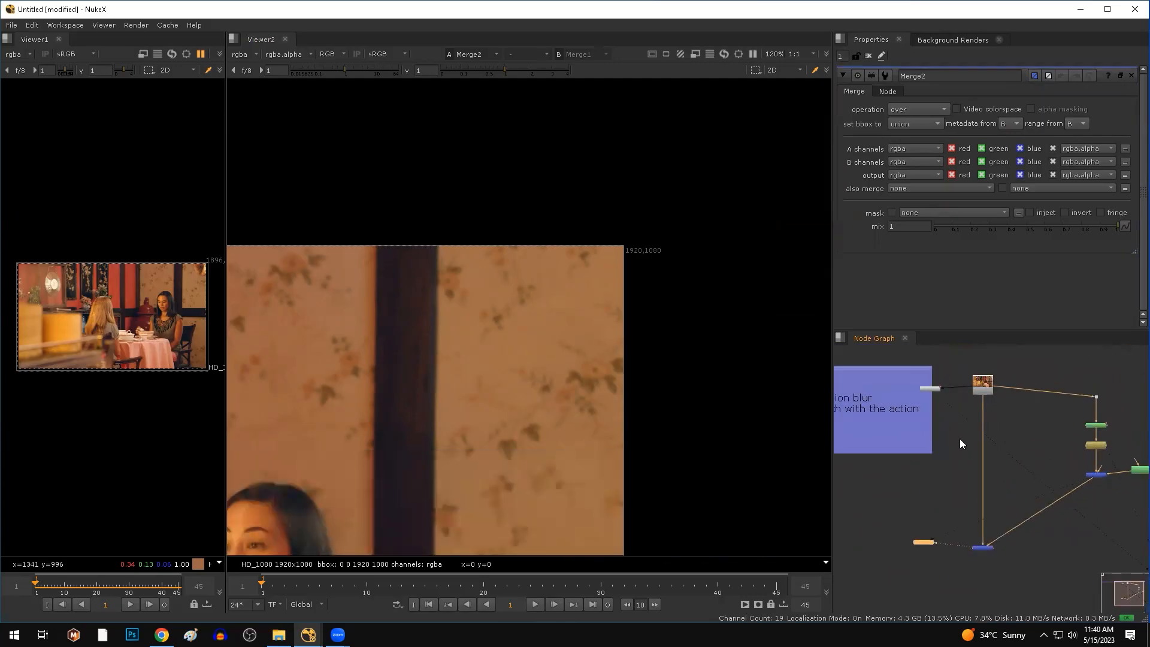
Paste a copied tracker as Tracker2 and set its transform to match-move.
click(929, 388)
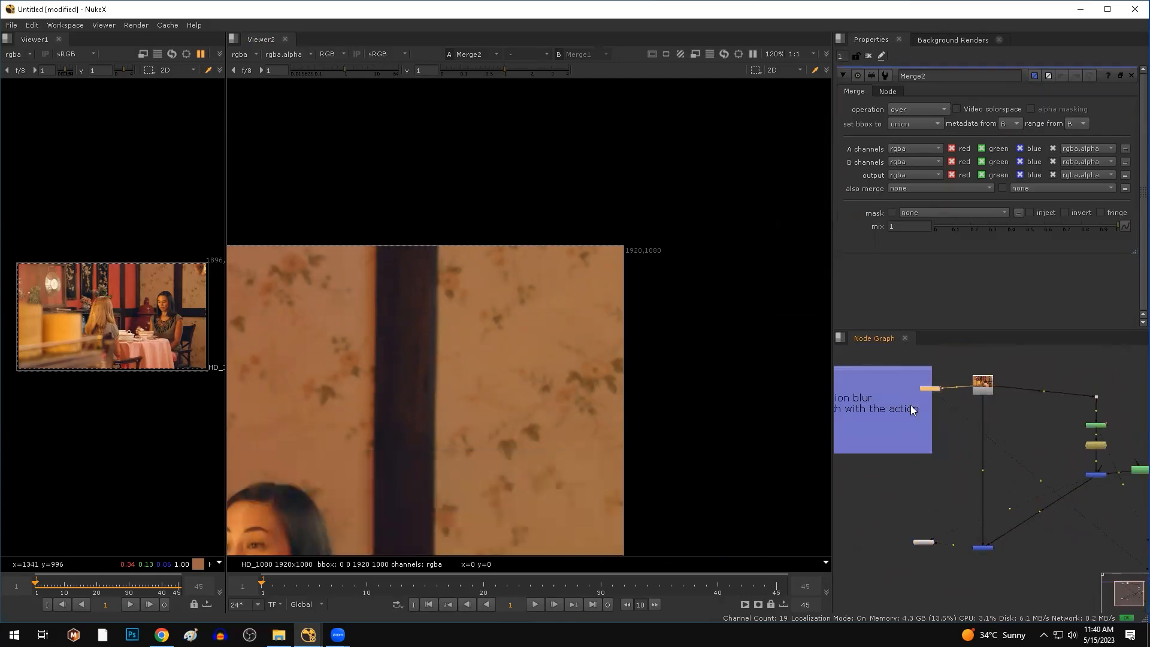
scroll(967, 402, up, 6)
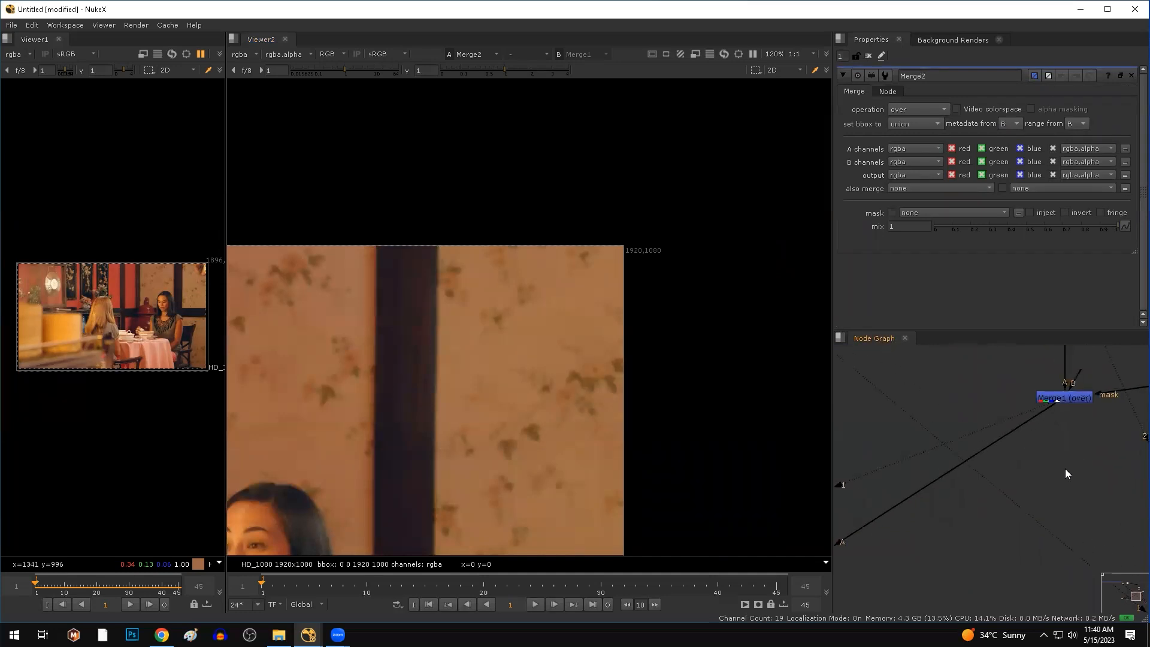
key(ctrl+v)
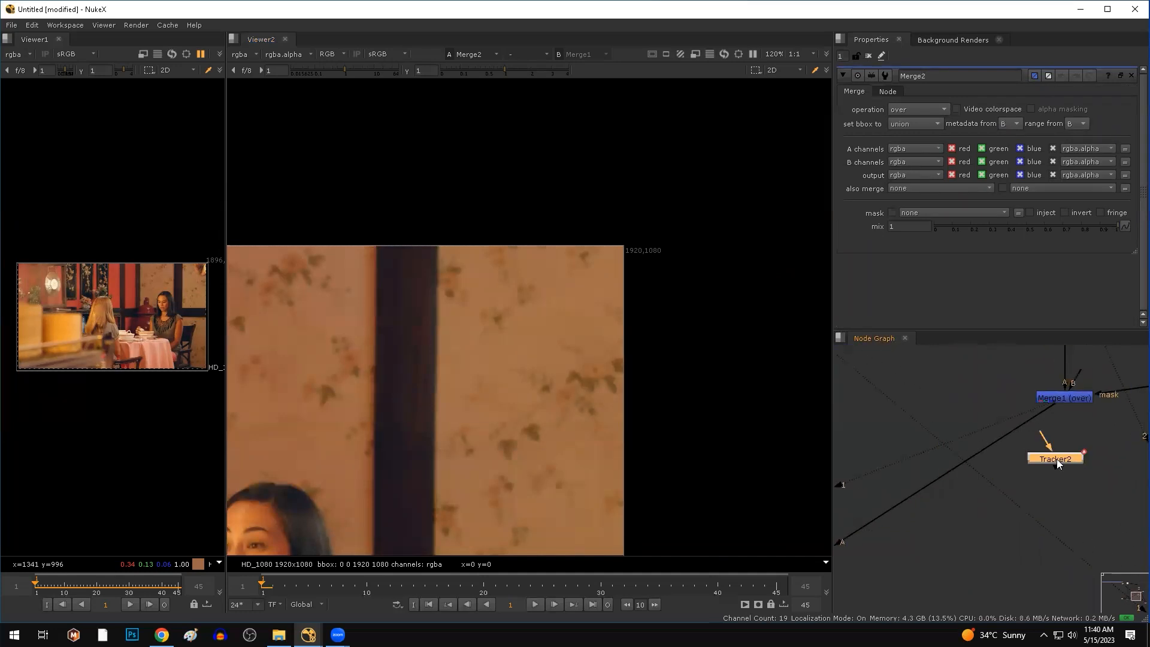
double_click(1057, 459)
scroll(1051, 430, down, 3)
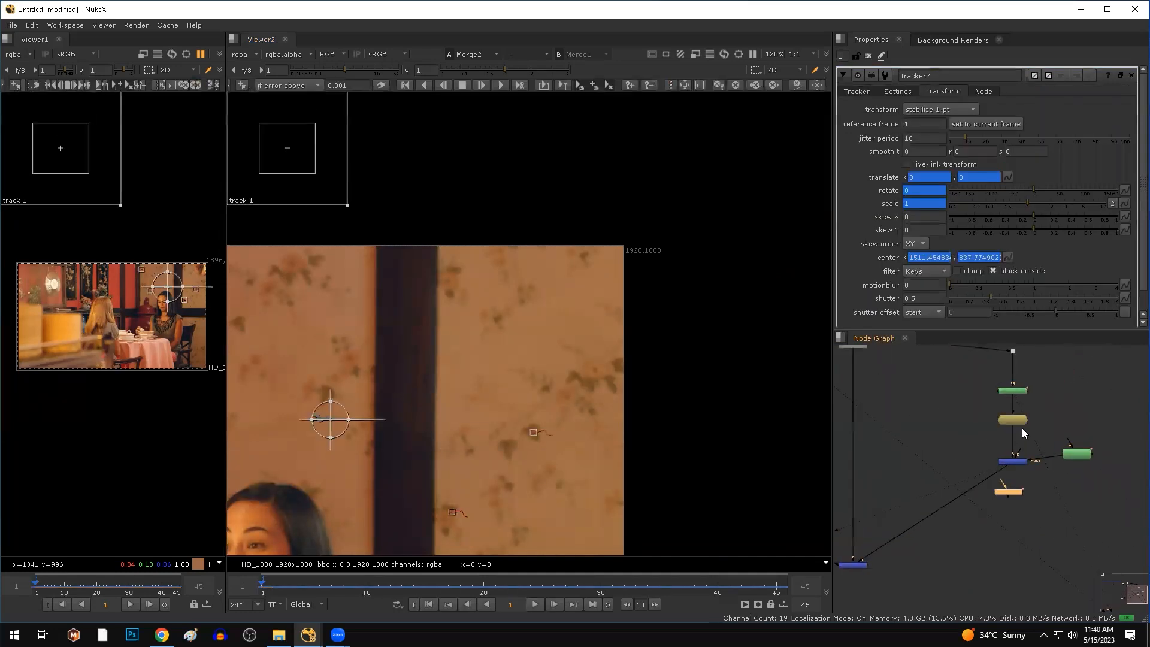
scroll(1022, 427, up, 4)
drag(1057, 347, 927, 437)
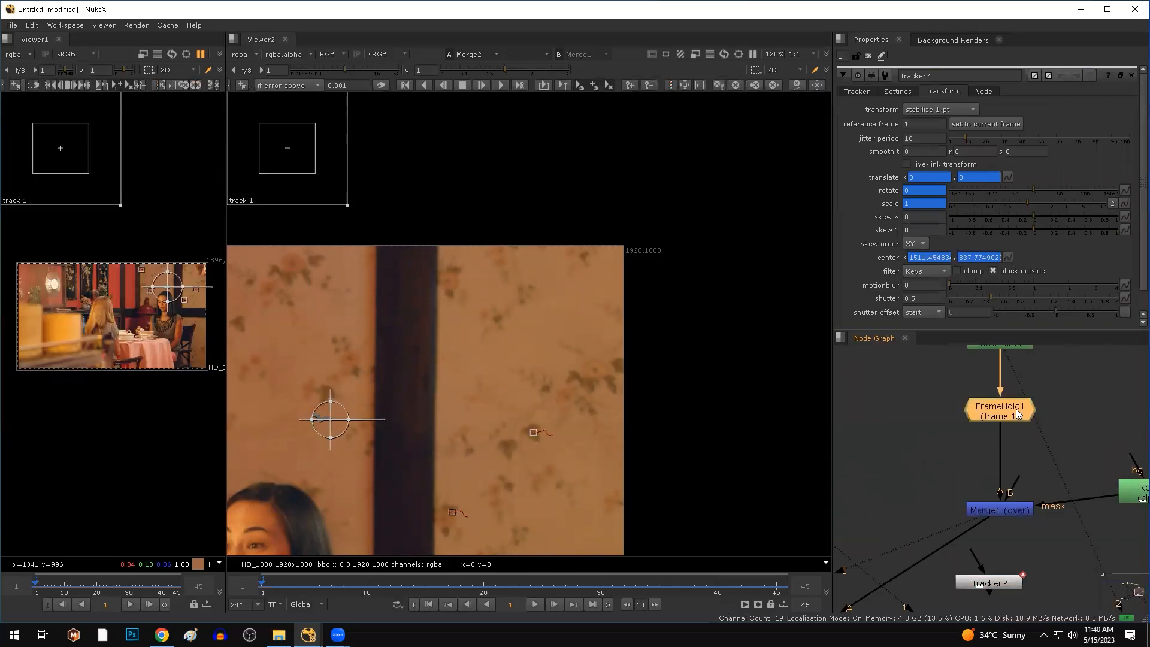
click(986, 577)
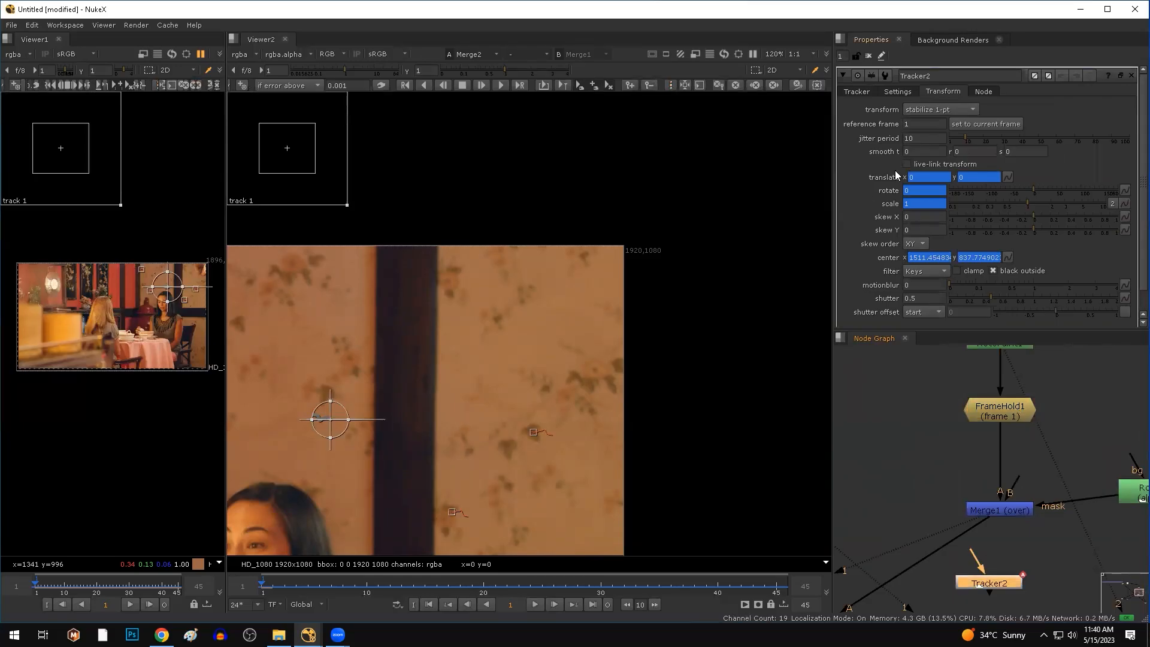
click(943, 113)
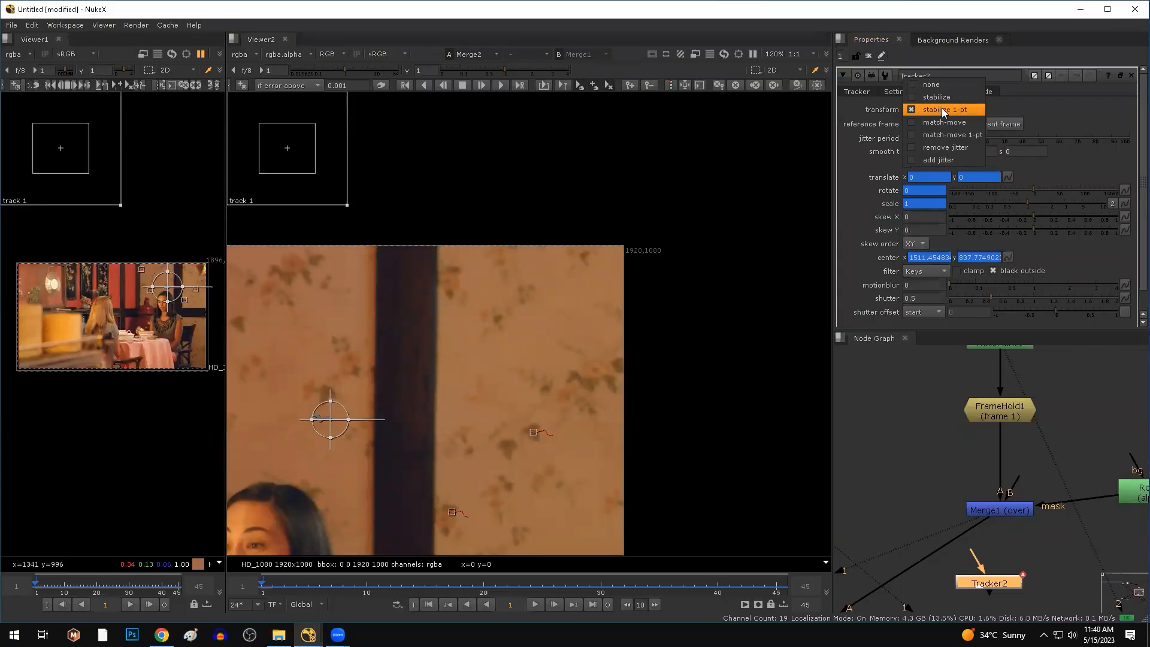
click(944, 122)
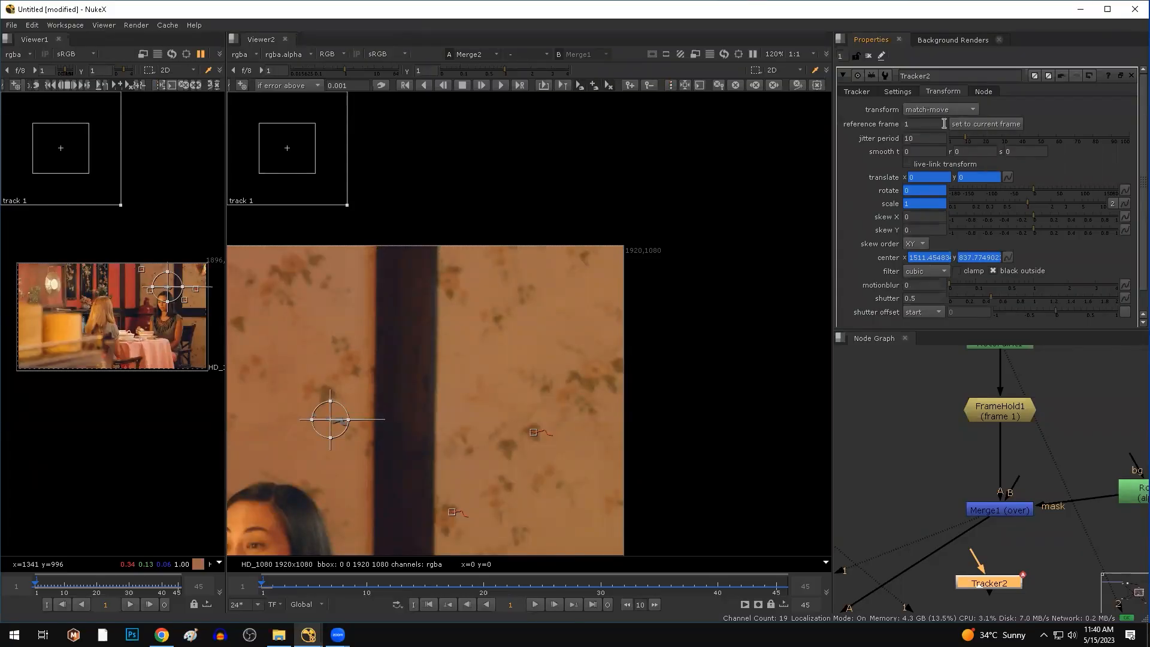
Insert Tracker2 into the pipe directly below Merge1 and open Merge2's settings.
middle_drag(1022, 550, 1056, 446)
mouse_move(1056, 446)
mouse_down()
mouse_move(982, 436)
mouse_move(1070, 457)
mouse_up()
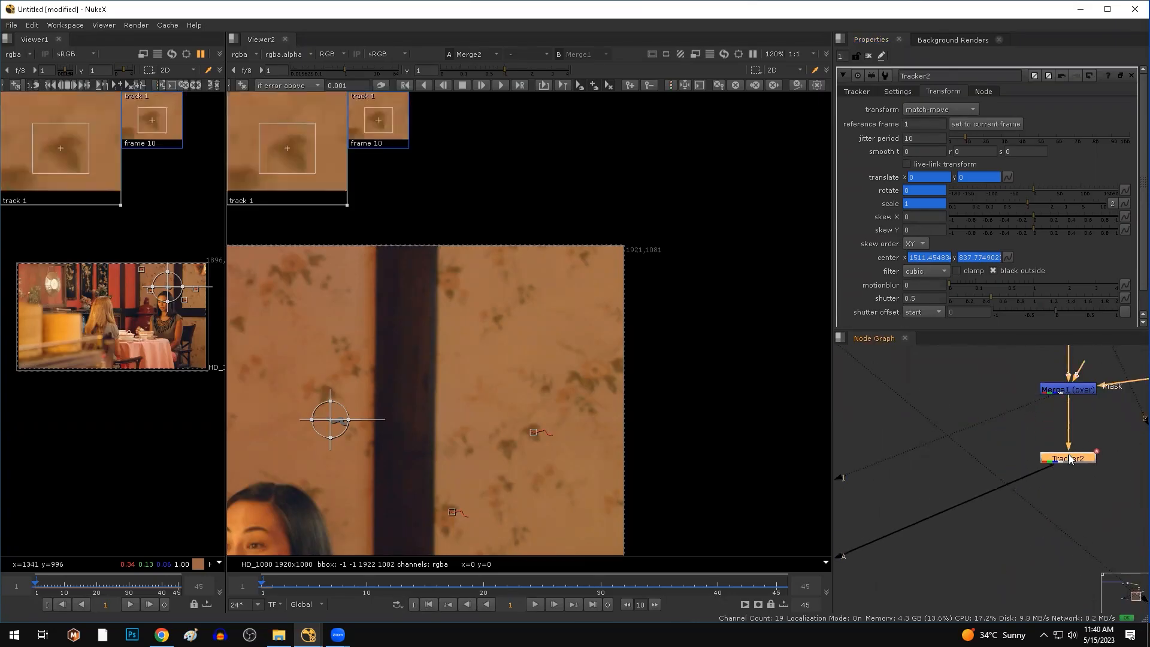
scroll(1070, 458, down, 4)
middle_drag(959, 516, 995, 508)
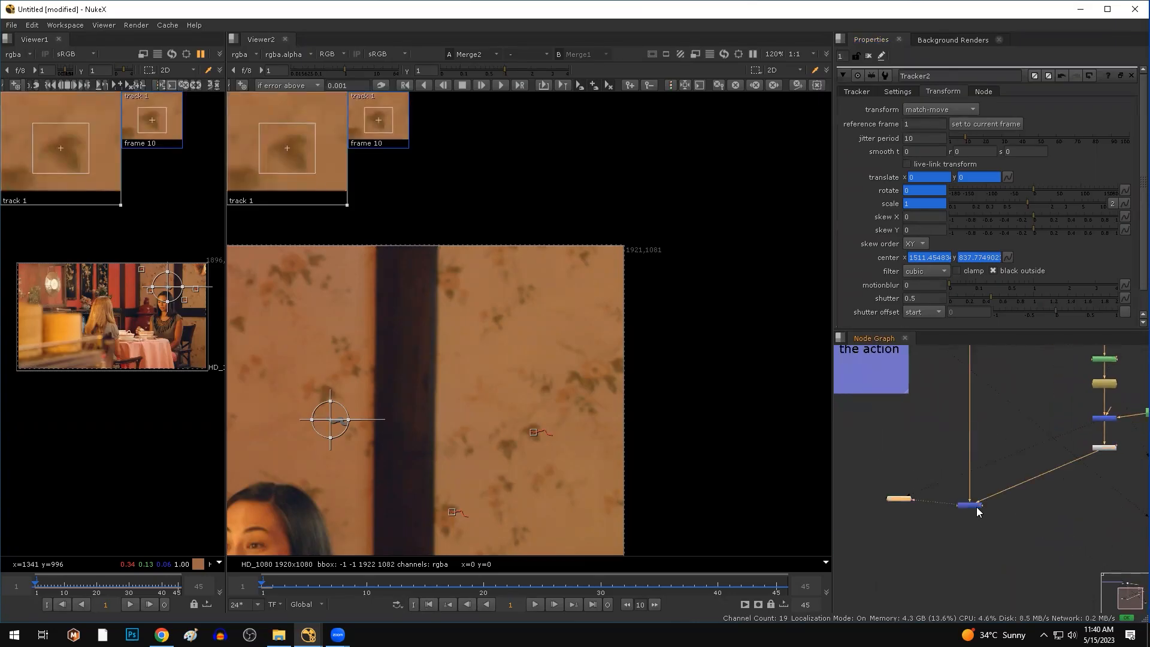
double_click(976, 506)
scroll(623, 420, down, 3)
scroll(632, 372, down, 3)
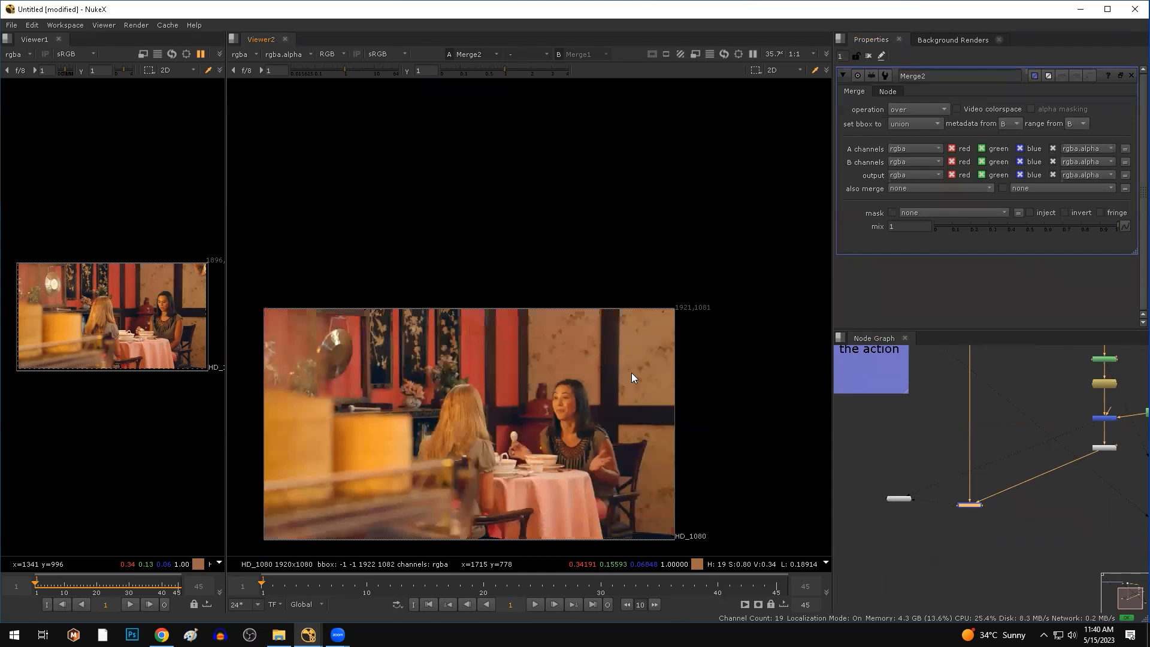
Play Merge2's composite, zoom in, and scrub through frames 12 to 16 to inspect the patch.
click(535, 604)
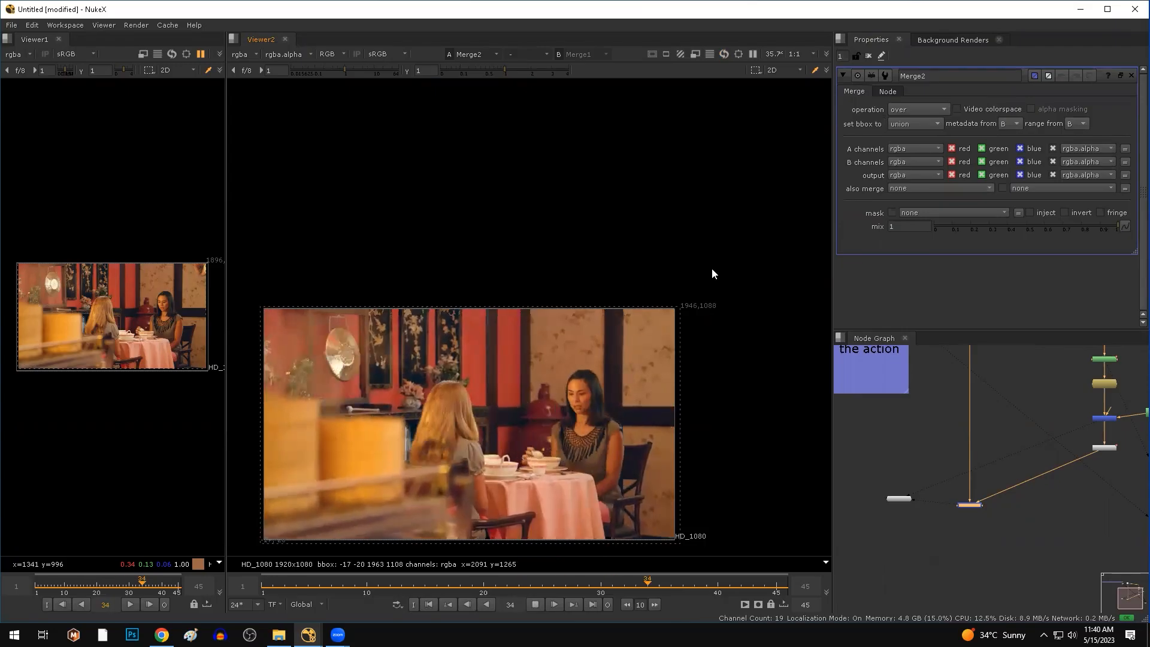
drag(712, 269, 649, 410)
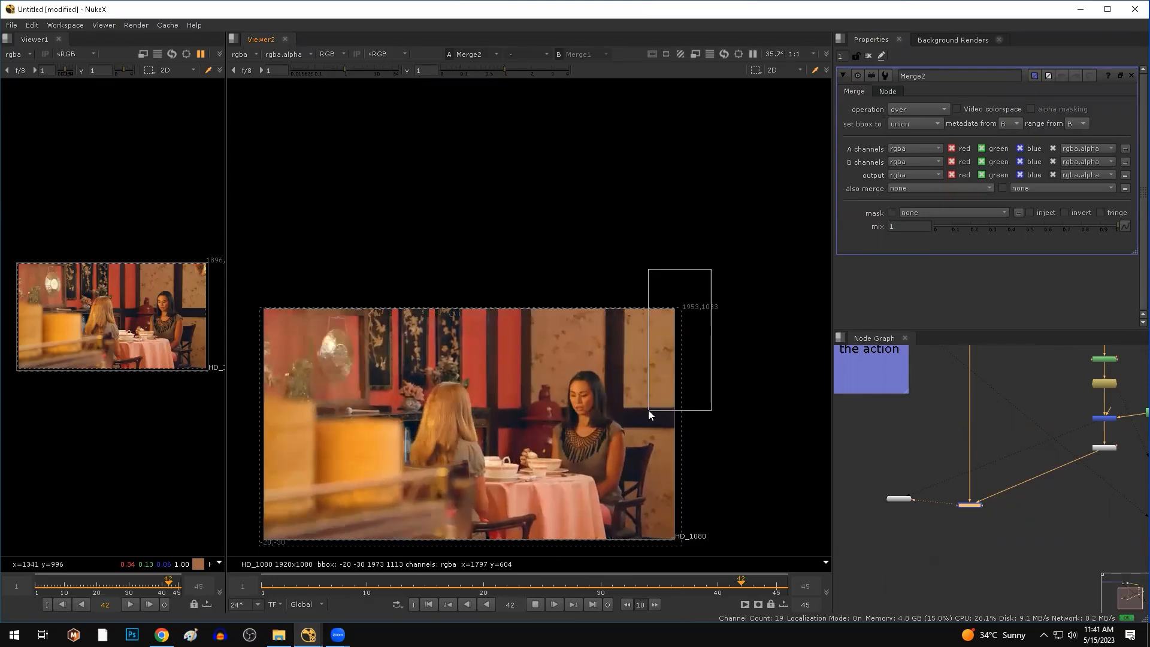
drag(648, 410, 445, 403)
scroll(642, 337, up, 4)
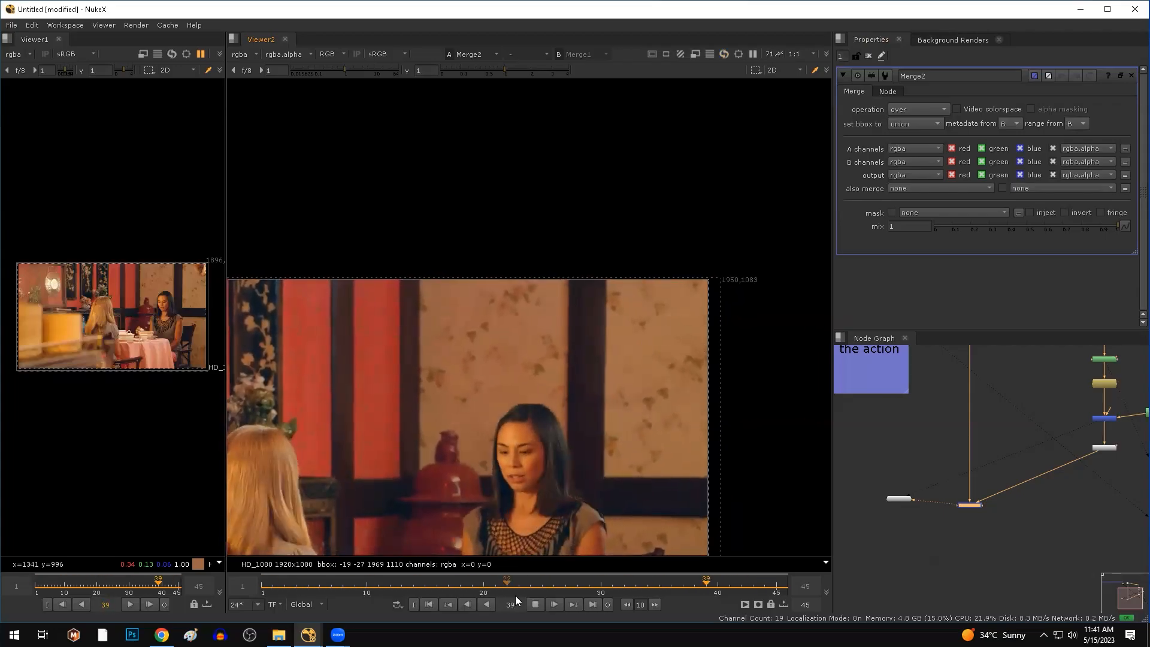
click(534, 603)
drag(478, 585, 378, 589)
drag(390, 434, 390, 434)
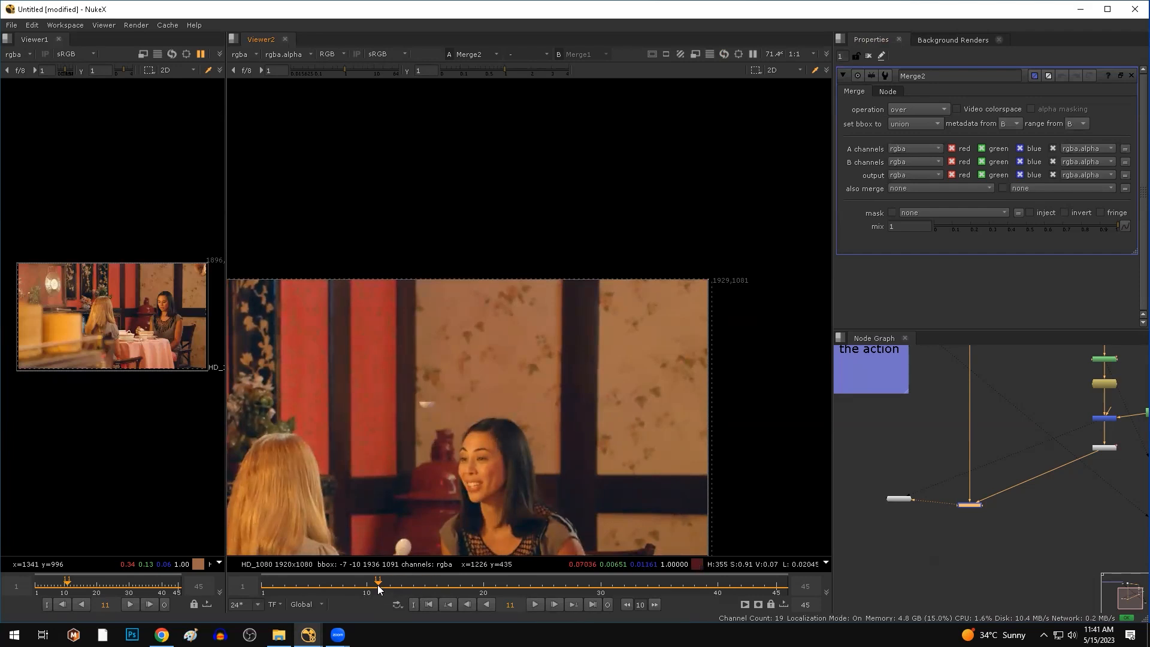
drag(382, 587, 380, 588)
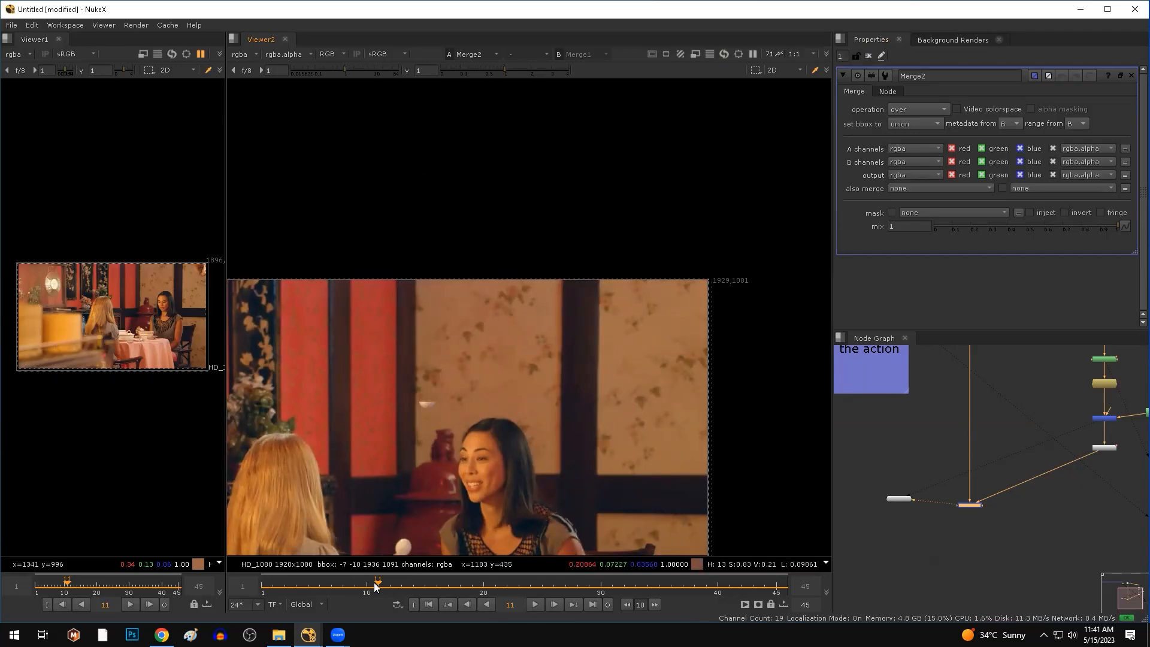
drag(374, 582, 436, 582)
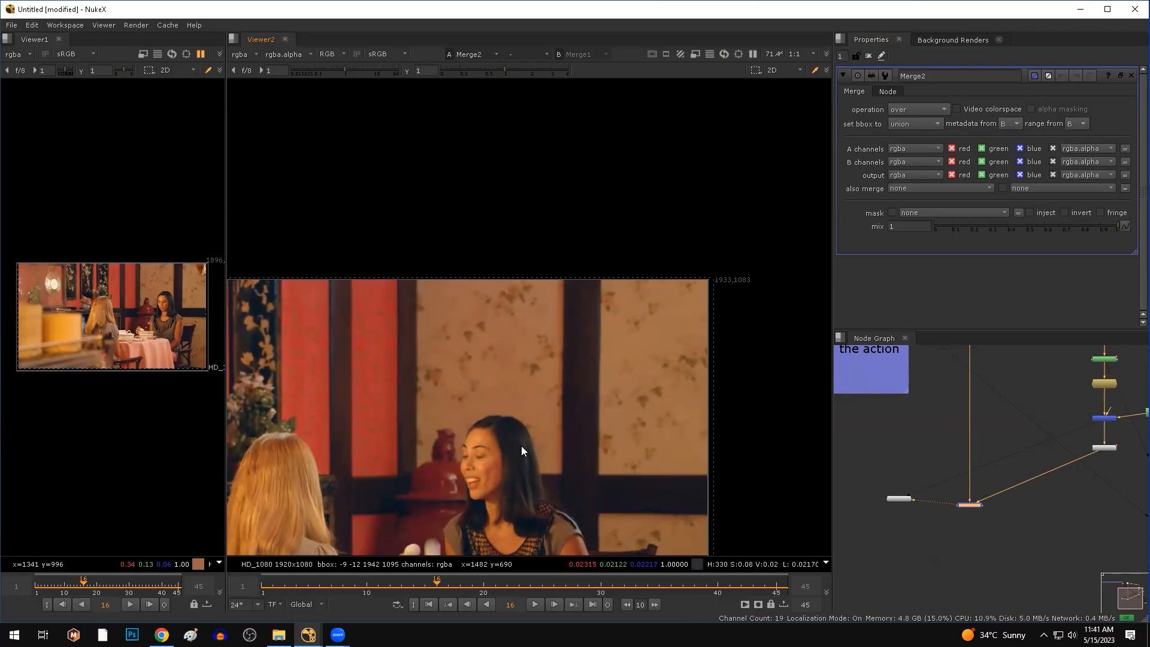
key(b)
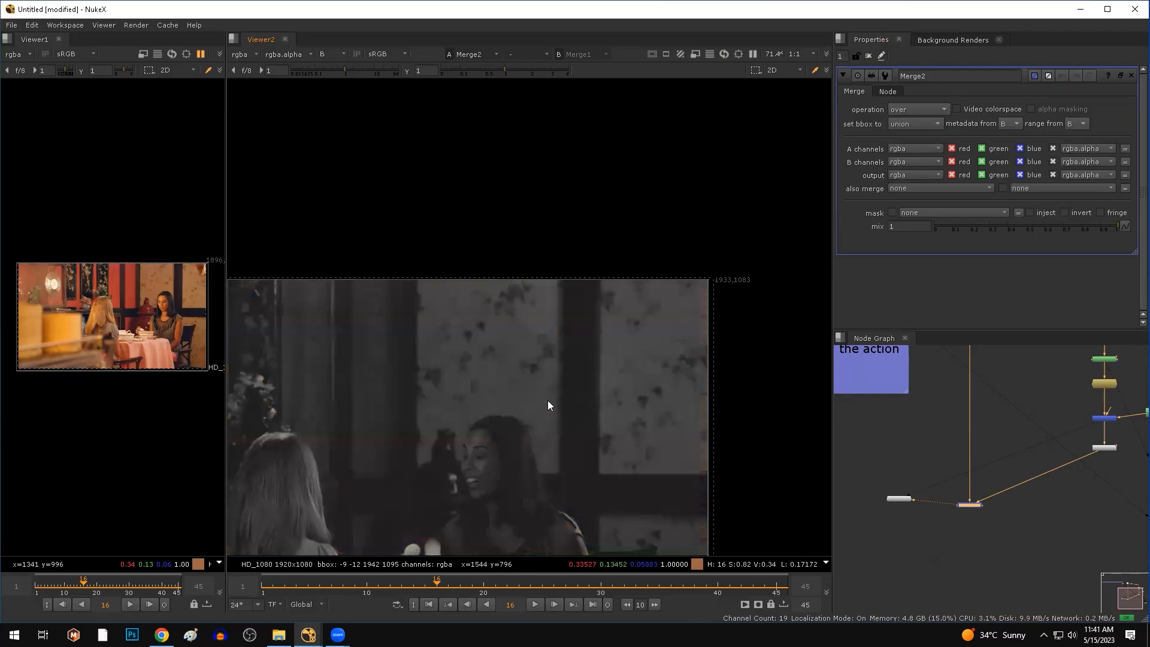
scroll(487, 444, up, 3)
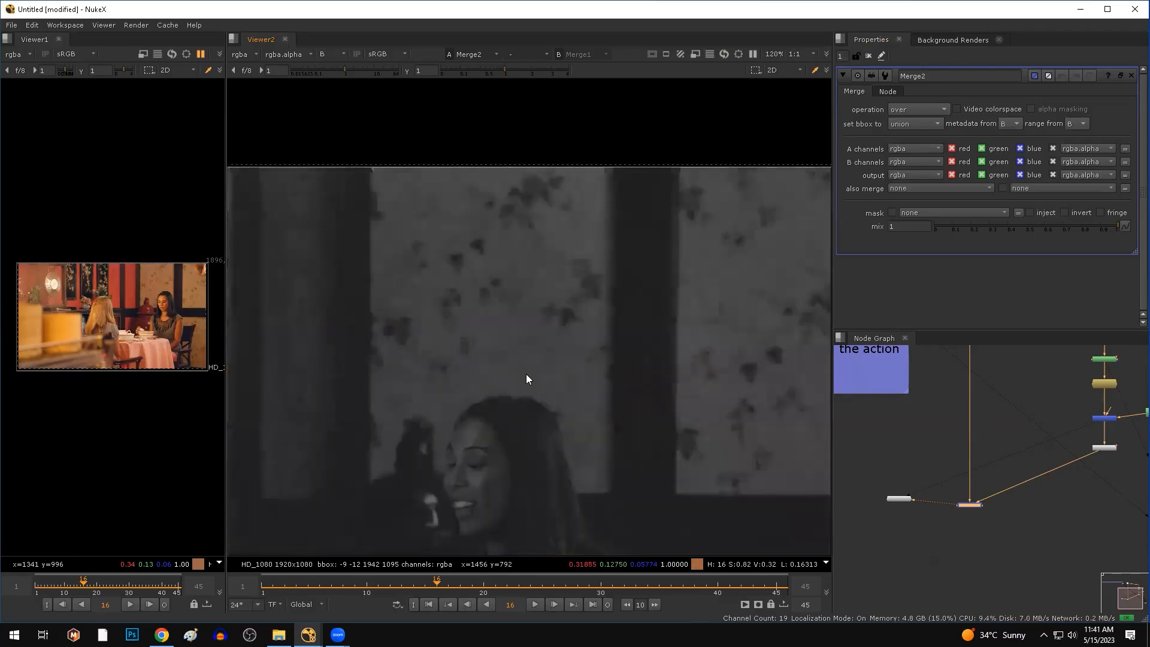
scroll(526, 374, down, 1)
middle_drag(584, 515, 459, 491)
click(537, 607)
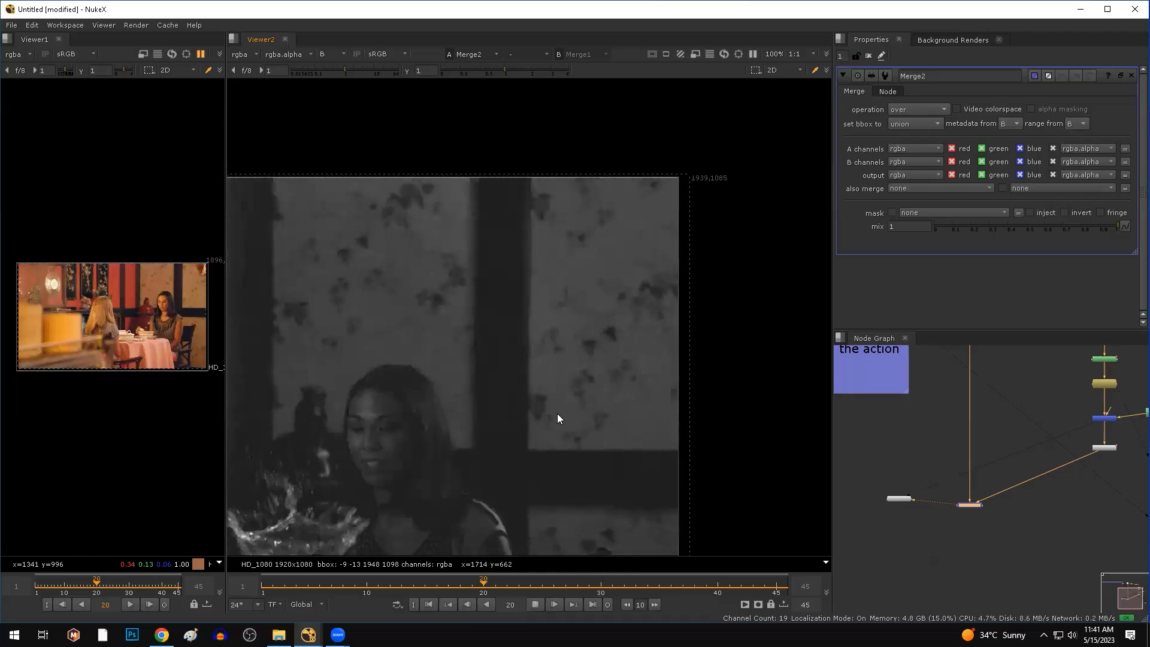
scroll(503, 379, up, 3)
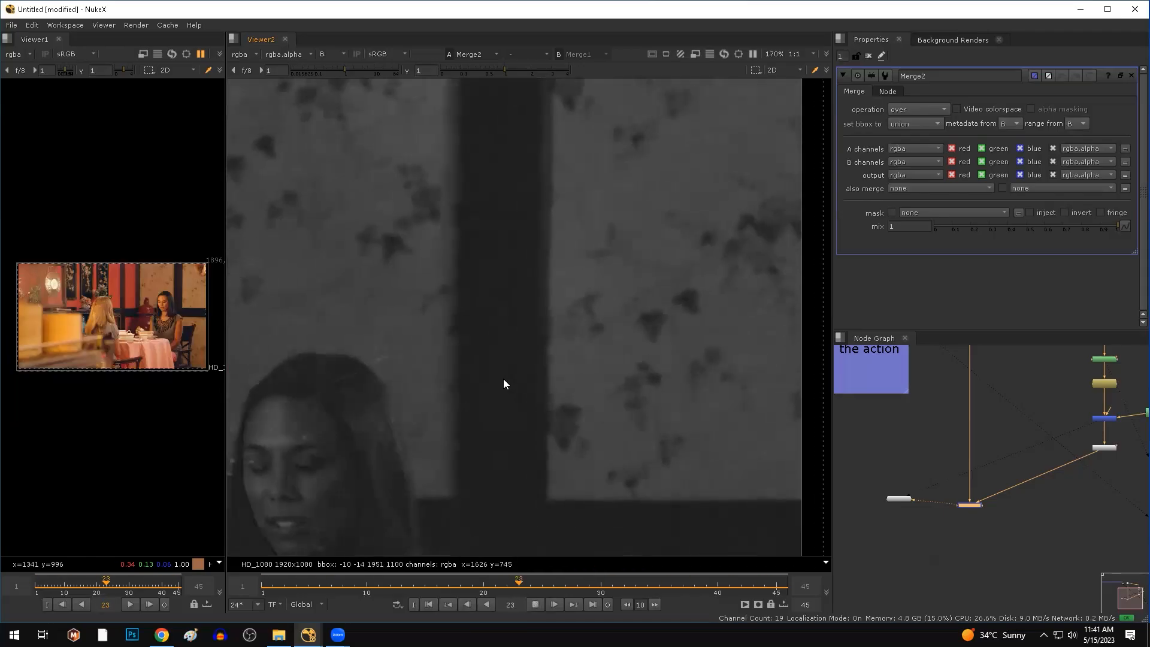
drag(544, 150, 273, 154)
scroll(715, 456, down, 1)
scroll(621, 387, up, 5)
middle_drag(748, 426, 608, 512)
scroll(466, 438, up, 1)
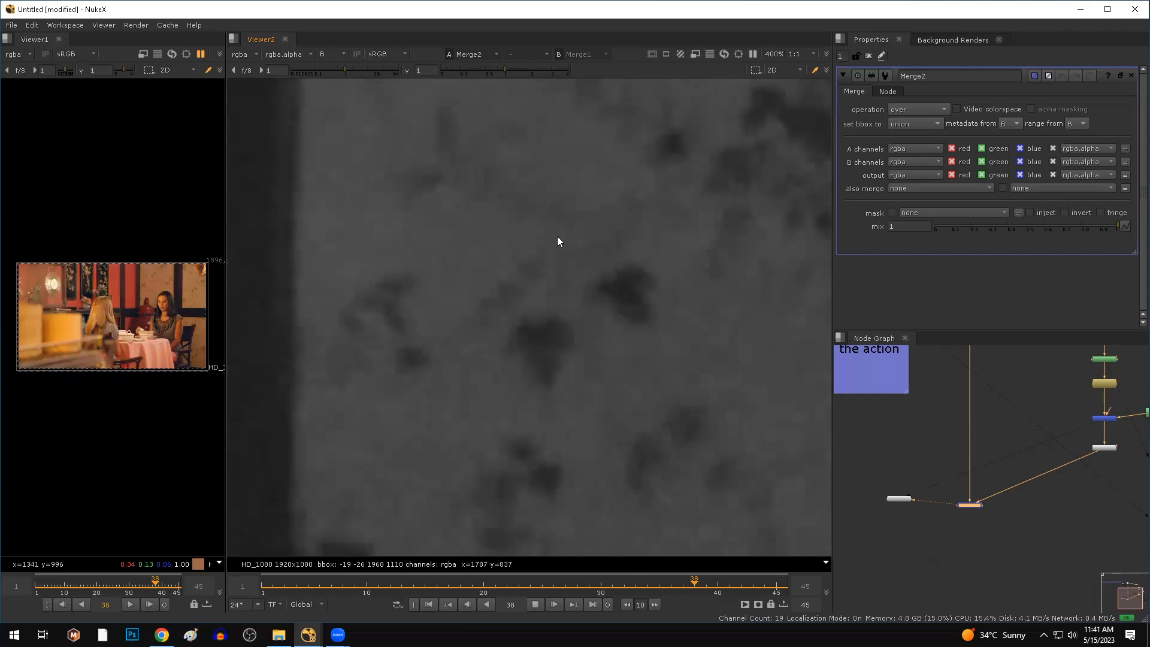
drag(611, 141, 315, 219)
drag(346, 347, 513, 419)
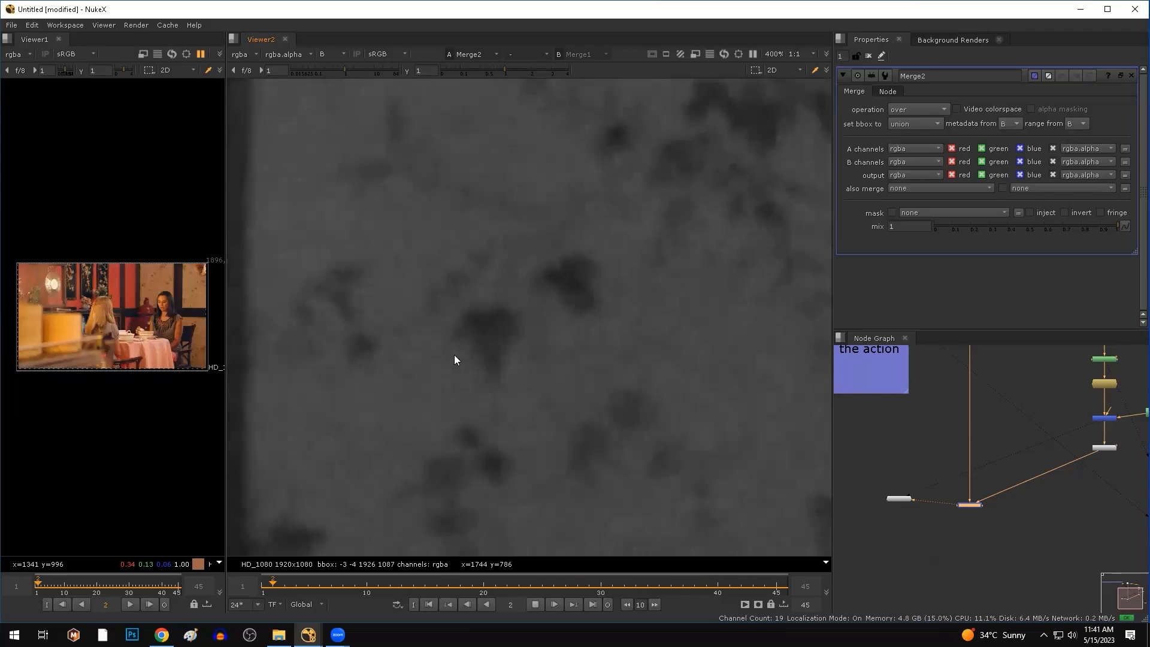
drag(334, 369, 592, 522)
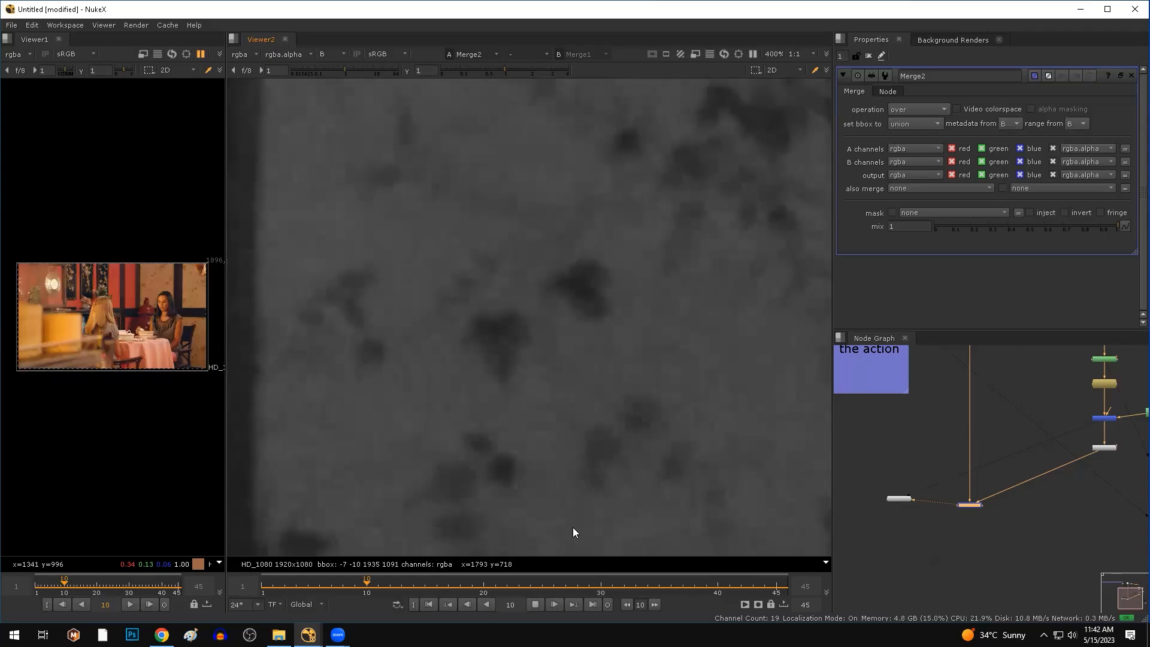
click(539, 604)
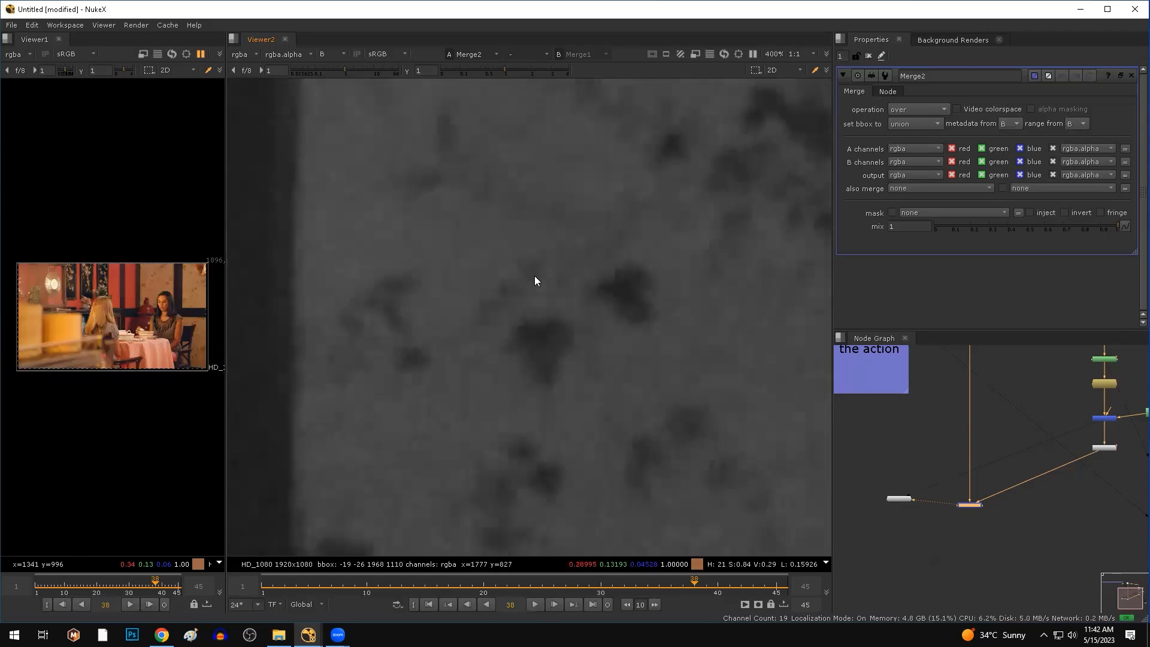
scroll(534, 276, down, 2)
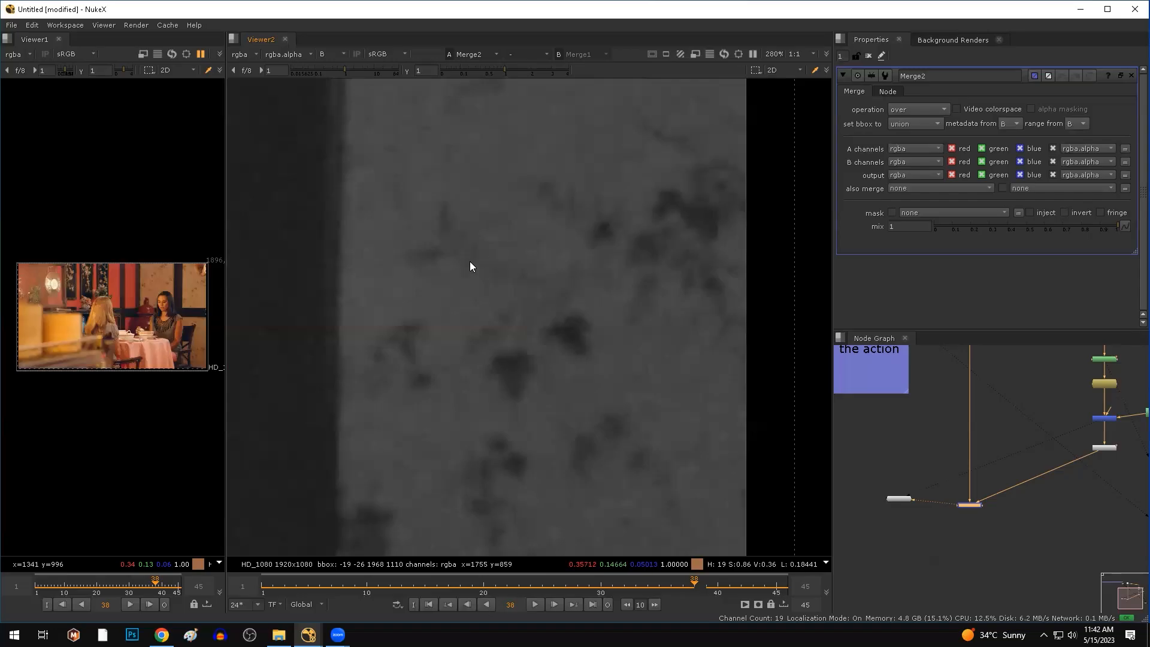
scroll(416, 481, up, 3)
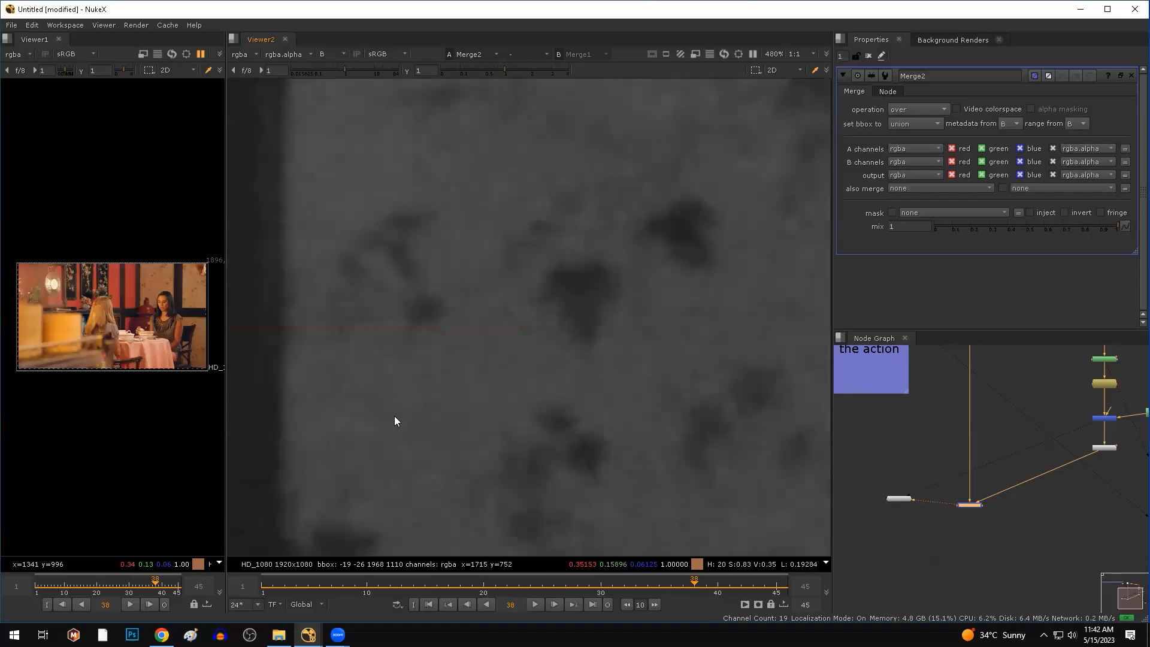
click(535, 604)
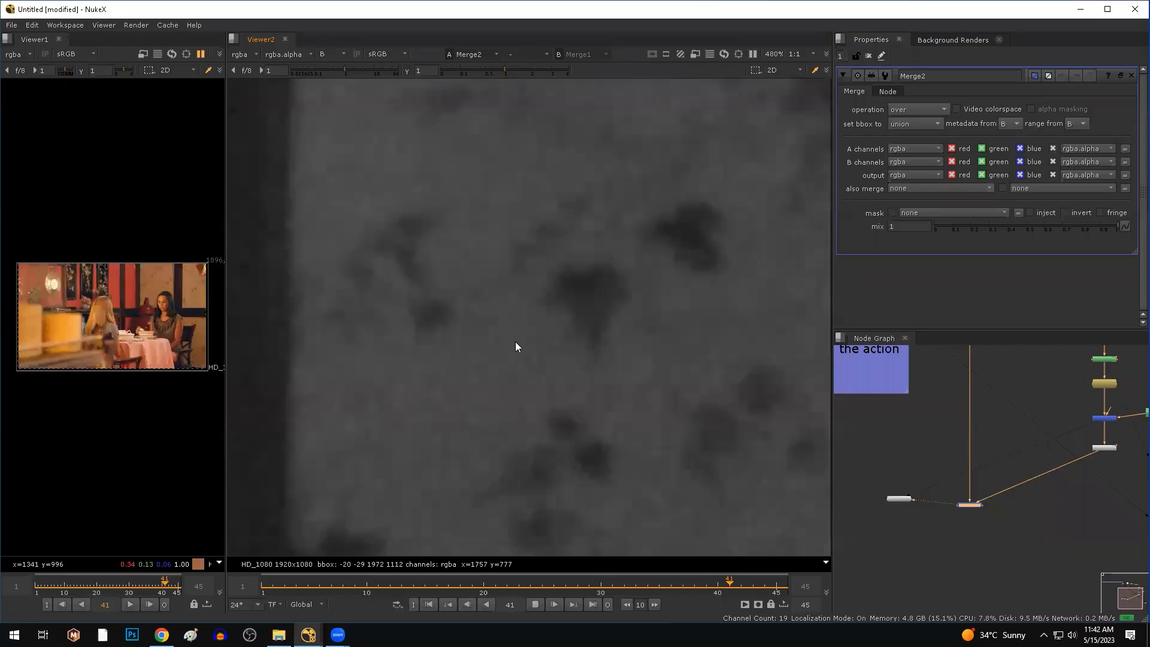
scroll(517, 347, down, 2)
drag(436, 159, 557, 252)
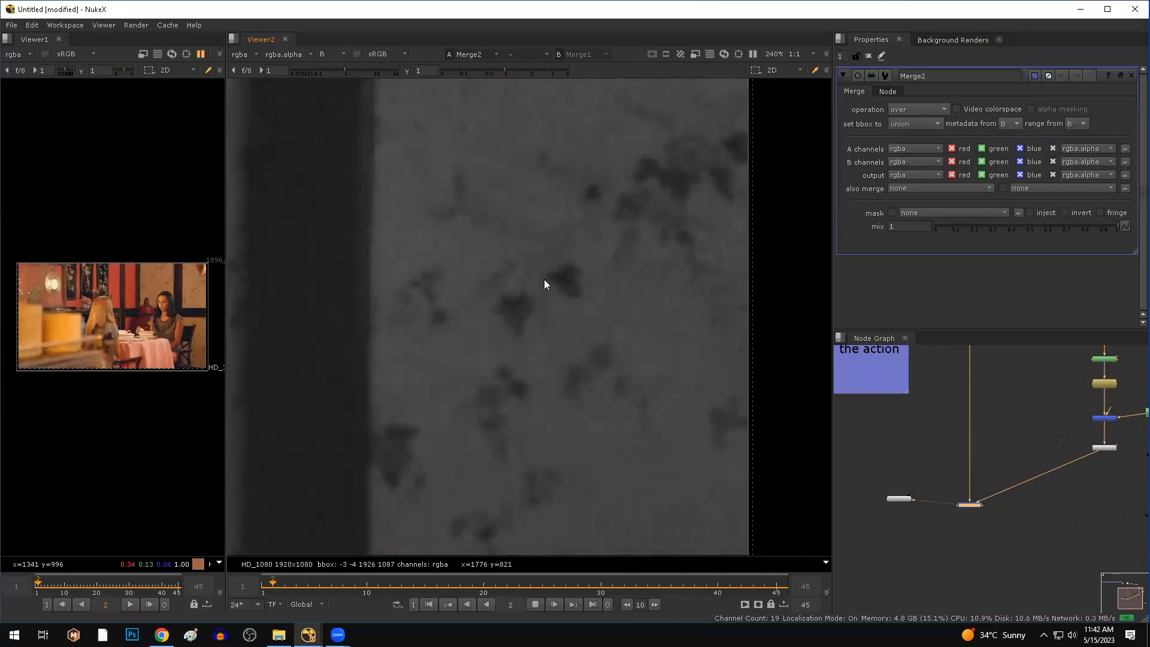
drag(494, 128, 412, 409)
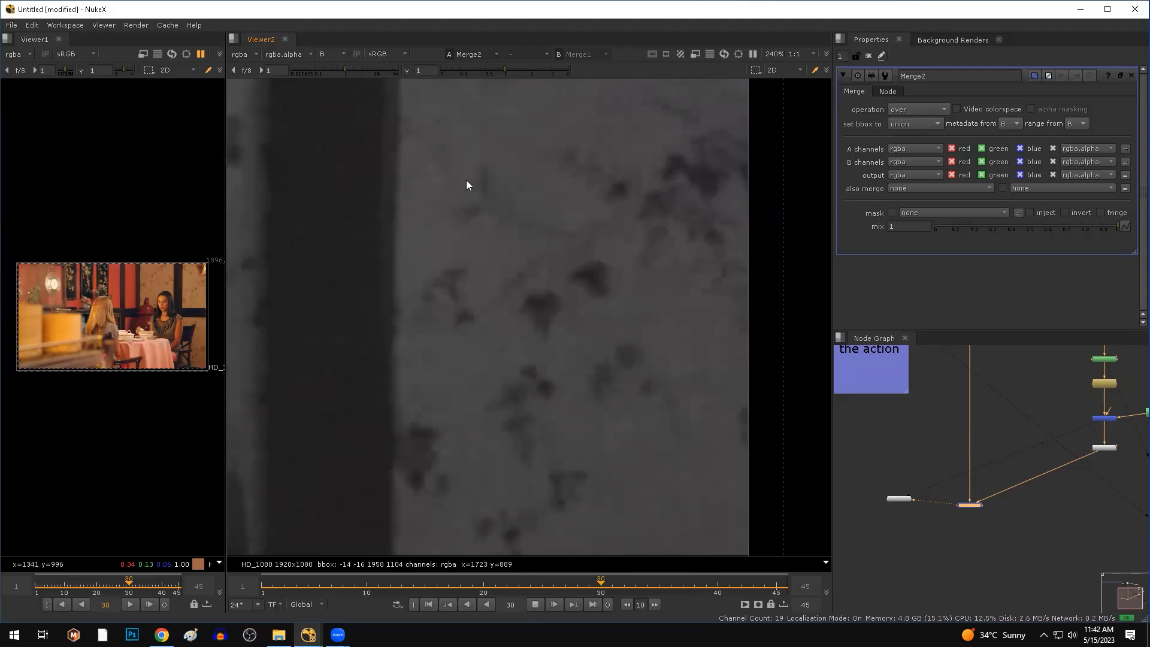
click(535, 603)
scroll(500, 348, down, 5)
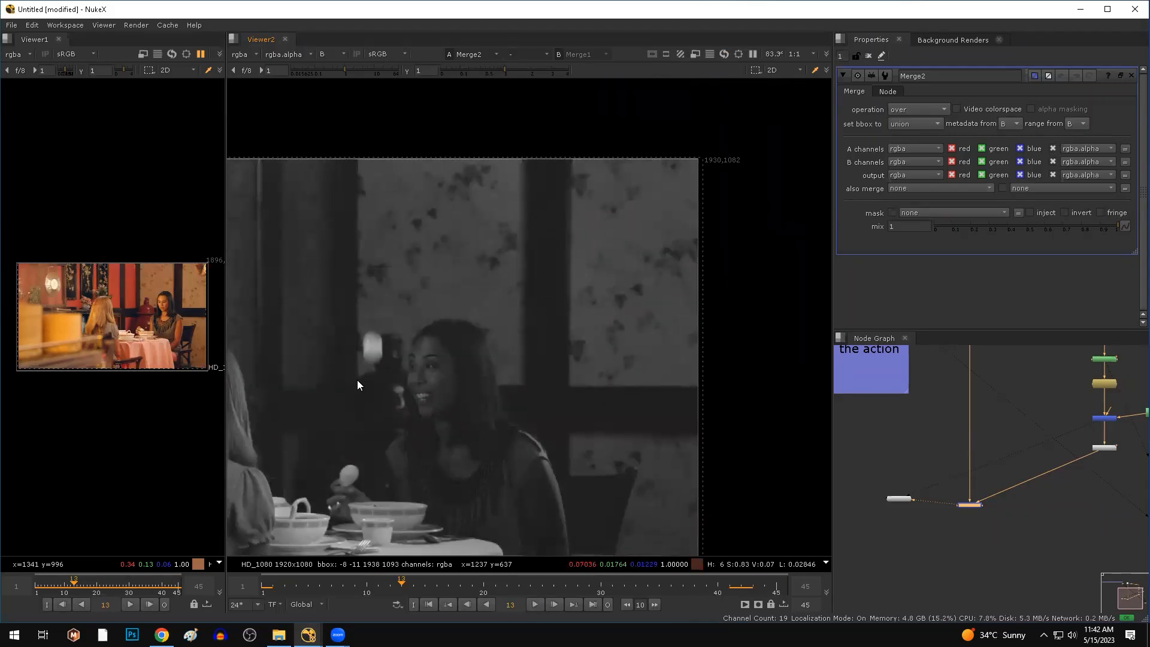
Tidy the node graph and view the original footage with the arm in full colour.
scroll(952, 519, down, 5)
middle_drag(949, 520, 994, 521)
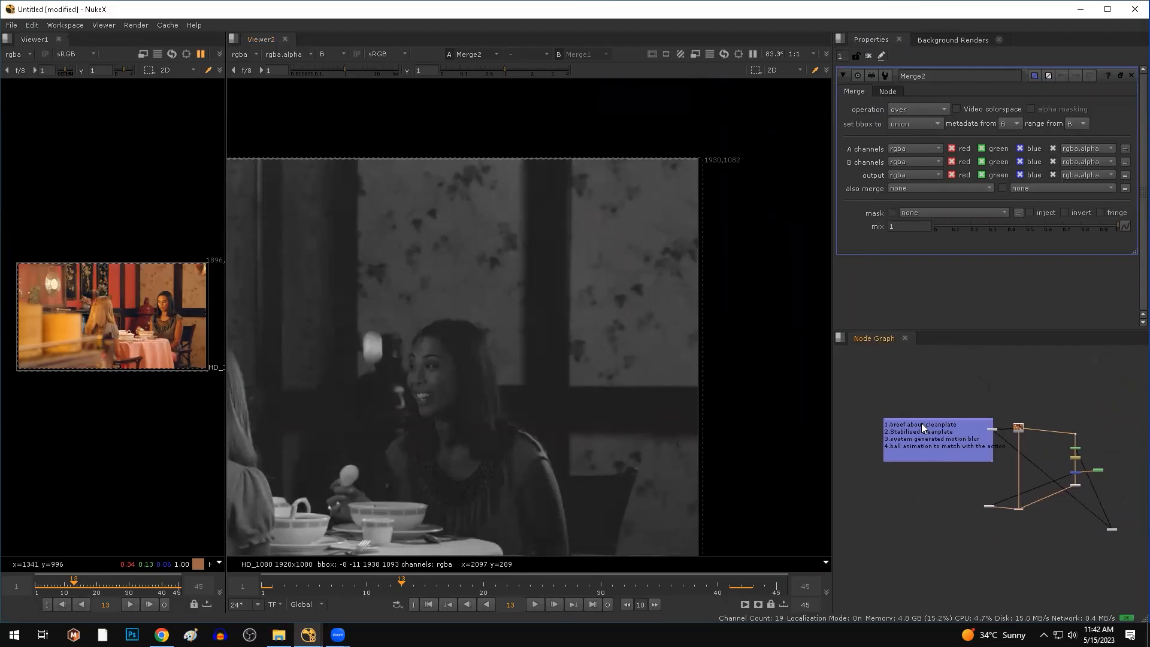
drag(924, 421, 830, 391)
scroll(918, 421, up, 5)
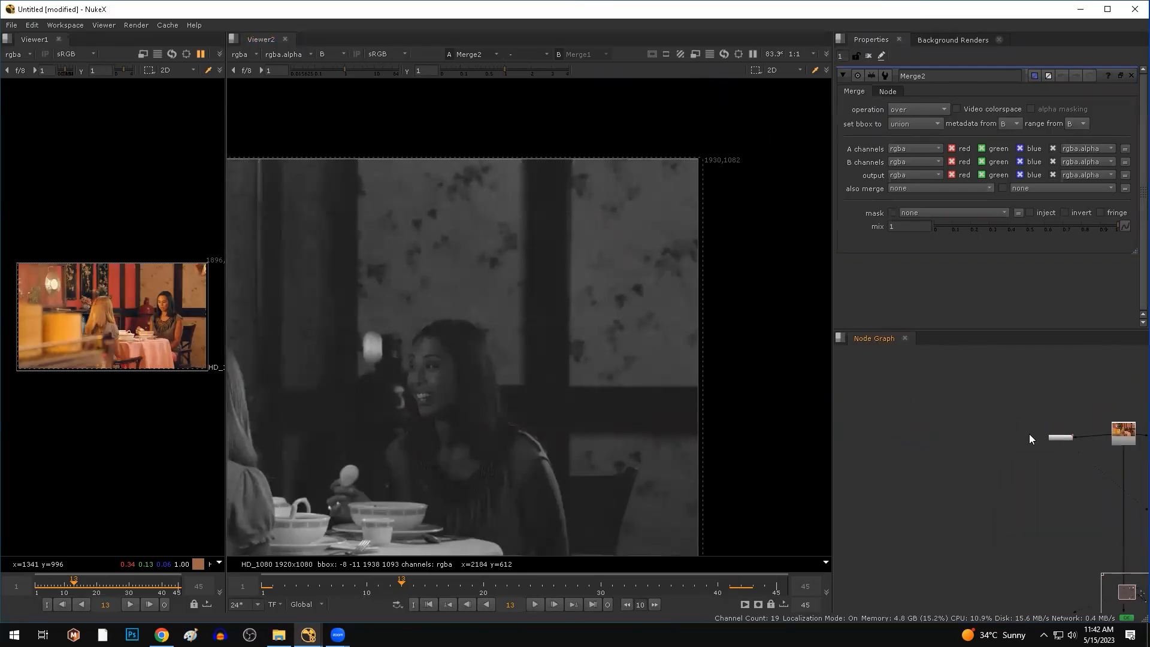
drag(1057, 437, 936, 431)
middle_drag(963, 470, 909, 438)
click(1058, 408)
key(1)
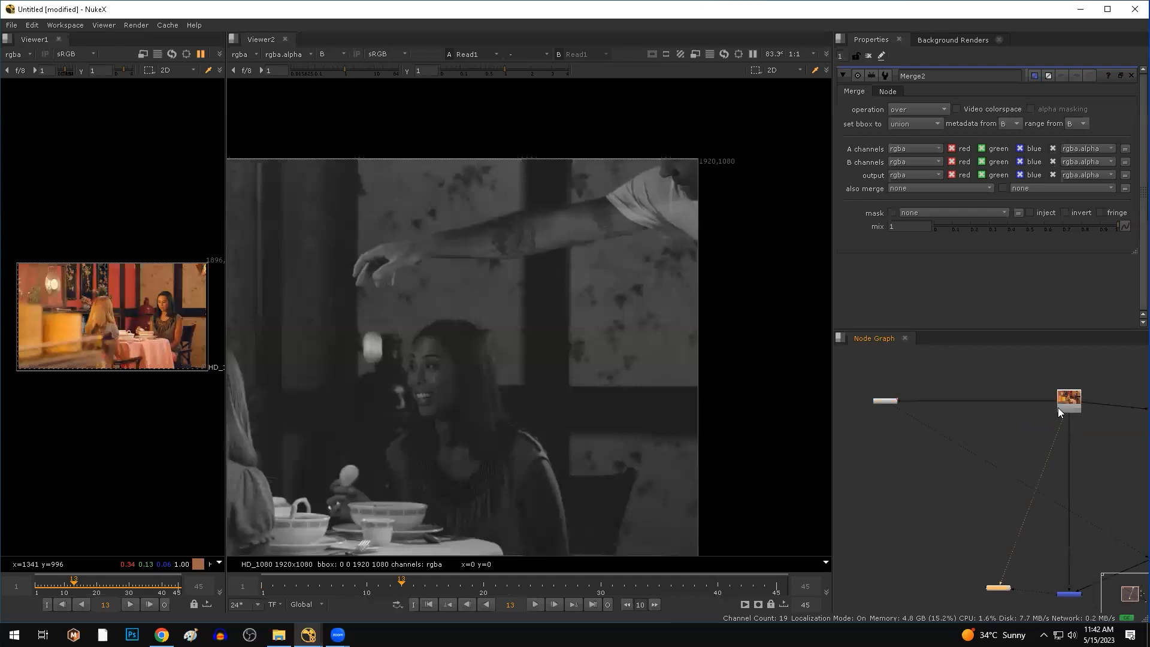
key(b)
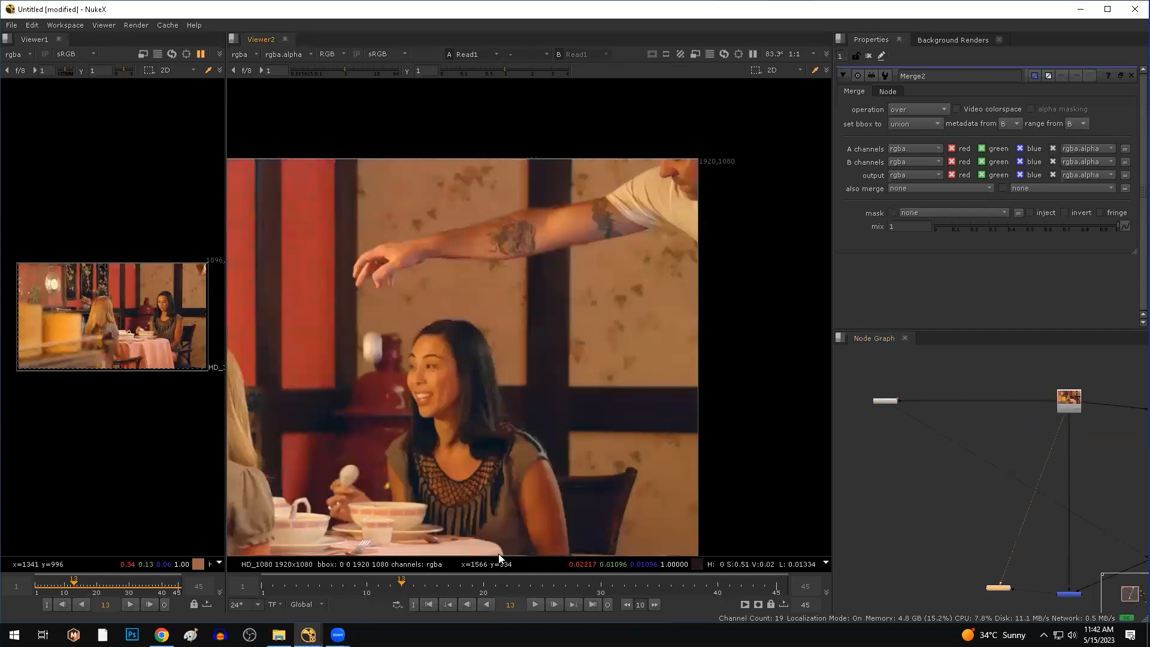
middle_drag(472, 423, 547, 388)
View Merge2's arm-free composite and step back two frames to frame 11.
middle_drag(1079, 571, 961, 479)
drag(917, 470, 980, 536)
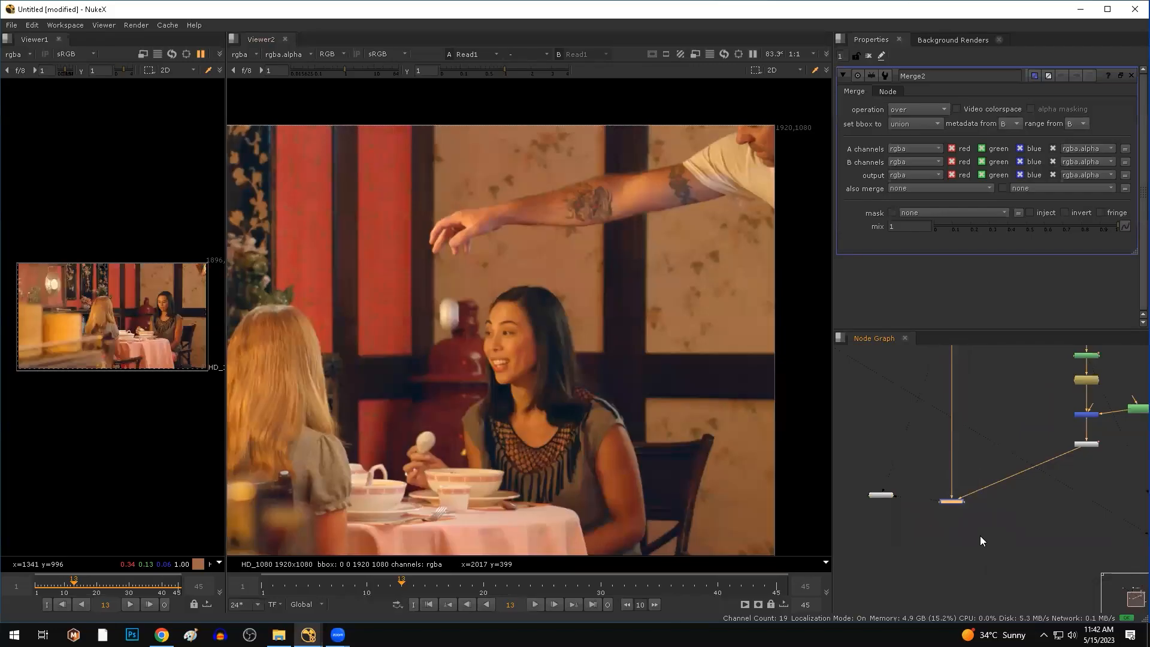
key(1)
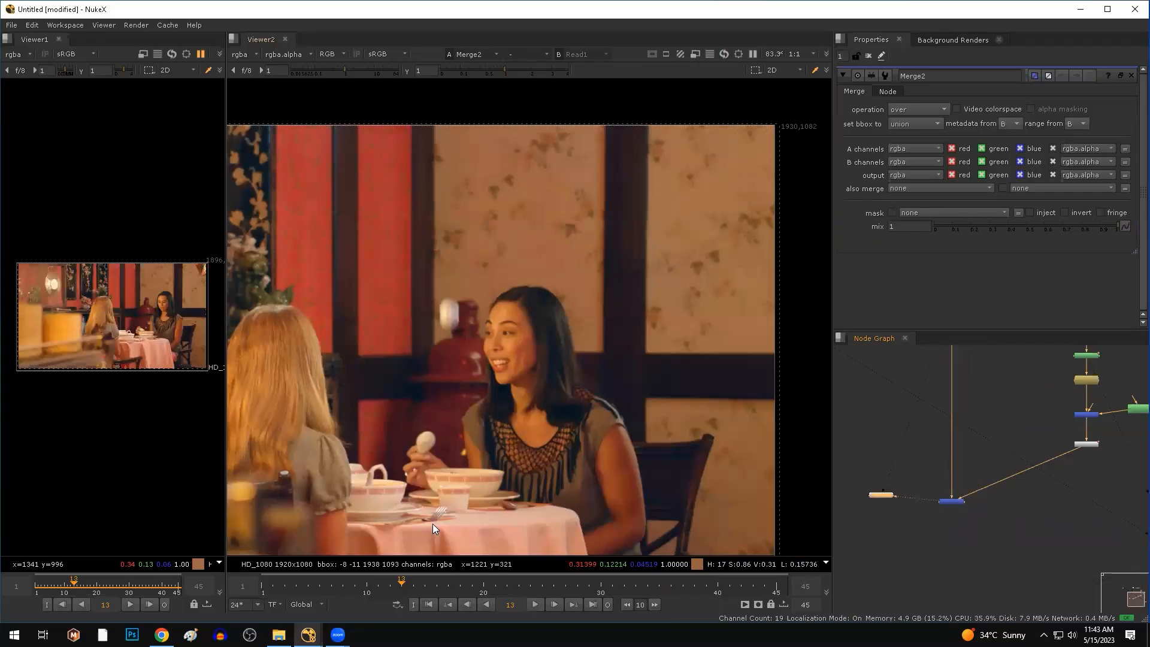
key(Left)
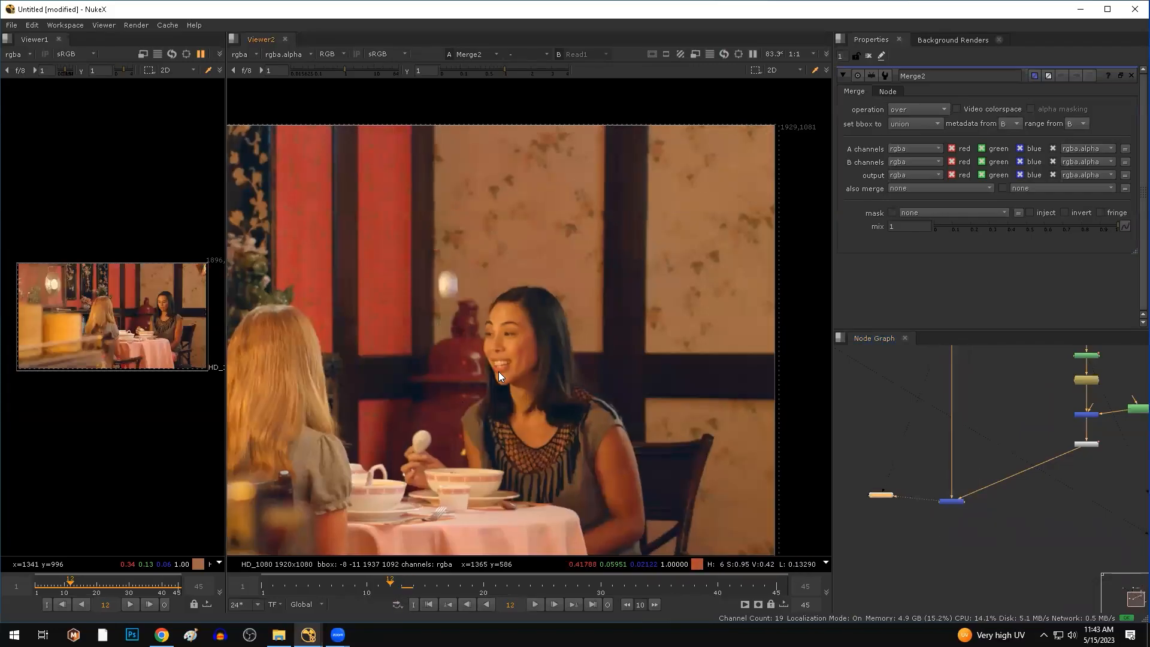
key(Left)
Zoom in on the ball and mark a region around it at frame 12.
scroll(434, 241, up, 5)
drag(418, 232, 524, 358)
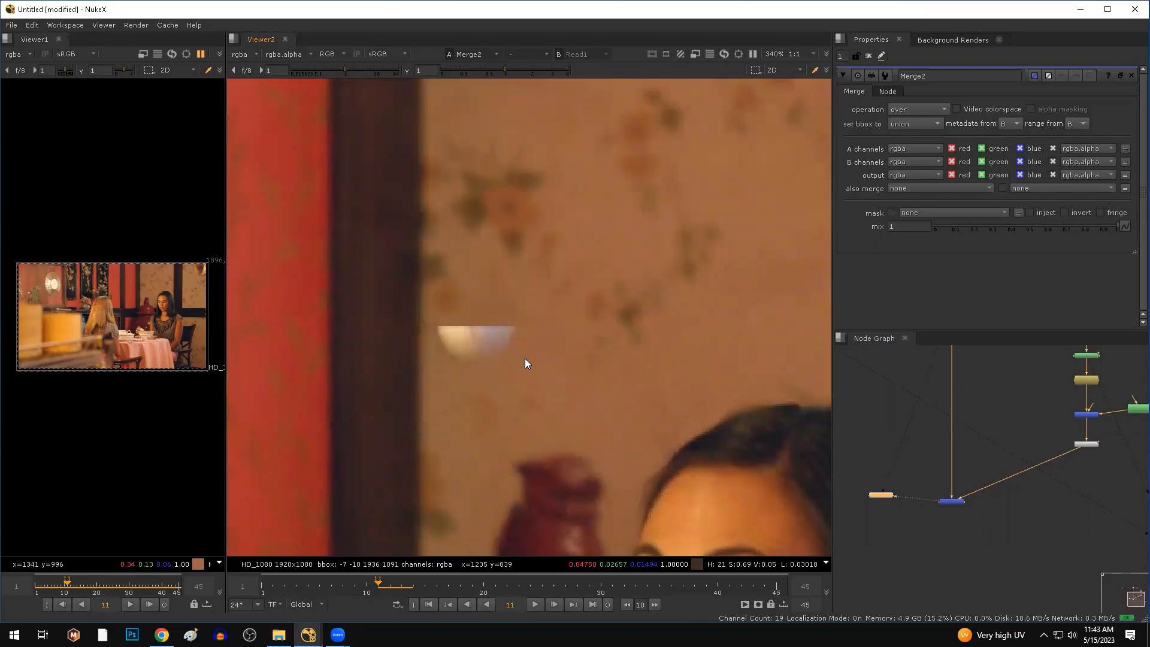
key(Right)
drag(533, 318, 420, 477)
Disconnect the leftover node from Read1 and delete it.
drag(883, 497, 1103, 640)
scroll(930, 475, down, 4)
middle_drag(915, 481, 969, 551)
scroll(963, 483, up, 4)
drag(996, 407, 867, 355)
click(849, 411)
key(Delete)
Reposition the Node Graph view and bring up the node search.
middle_drag(948, 482, 963, 505)
scroll(916, 497, up, 3)
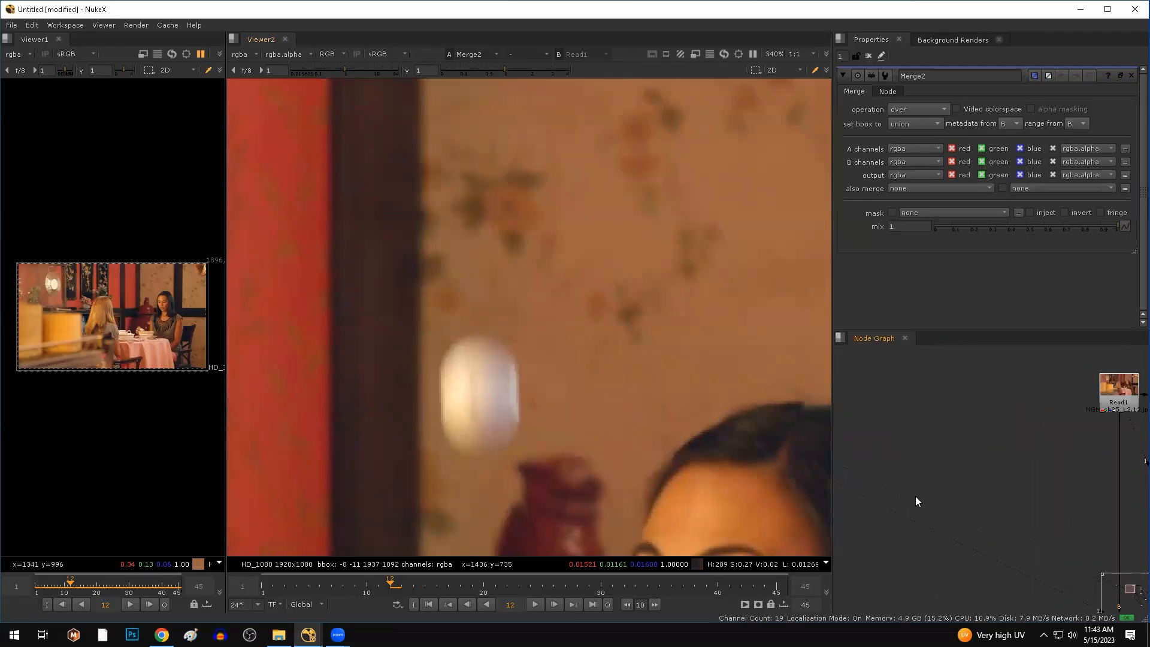
key(Tab)
Create a FrameHold2 node from the 'frame' search, fed by Read1 through an elbow Dot.
text(frame)
key(Down)
key(Return)
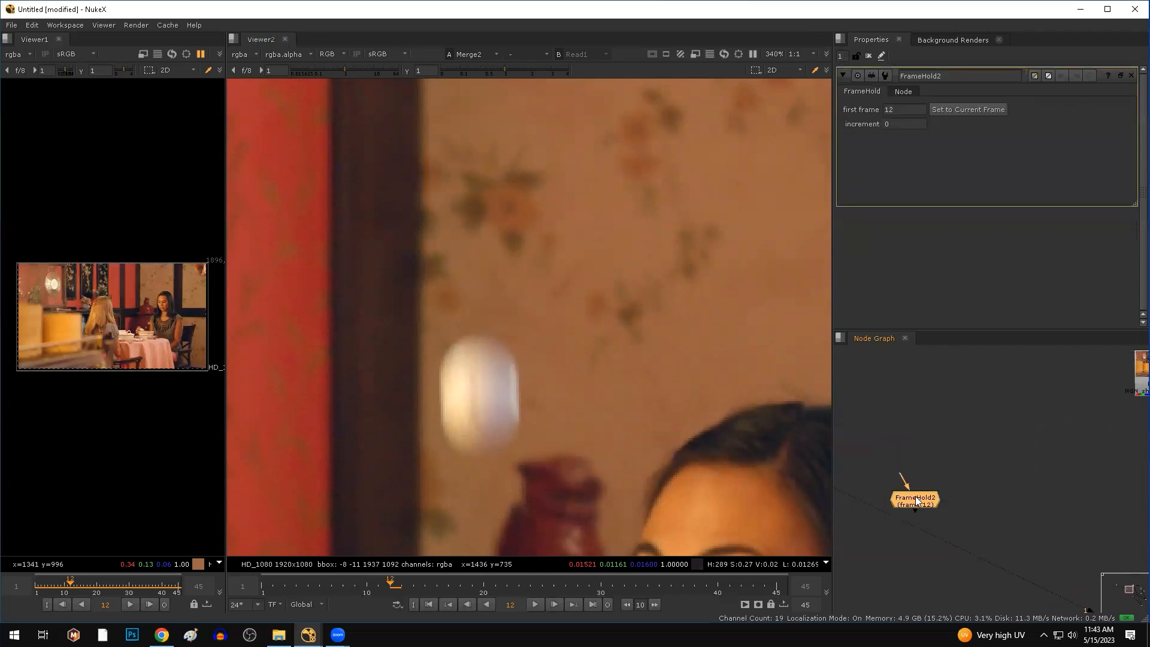
scroll(920, 355, down, 2)
middle_drag(940, 396, 916, 415)
drag(886, 463, 1054, 387)
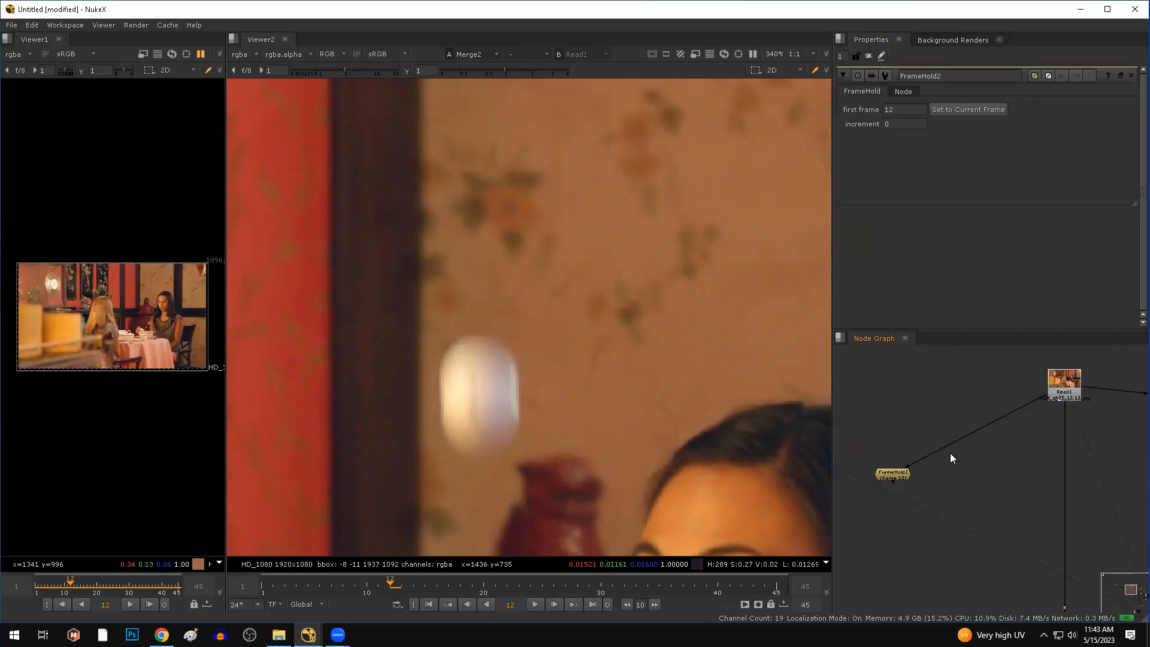
ctrl+drag(977, 430, 894, 425)
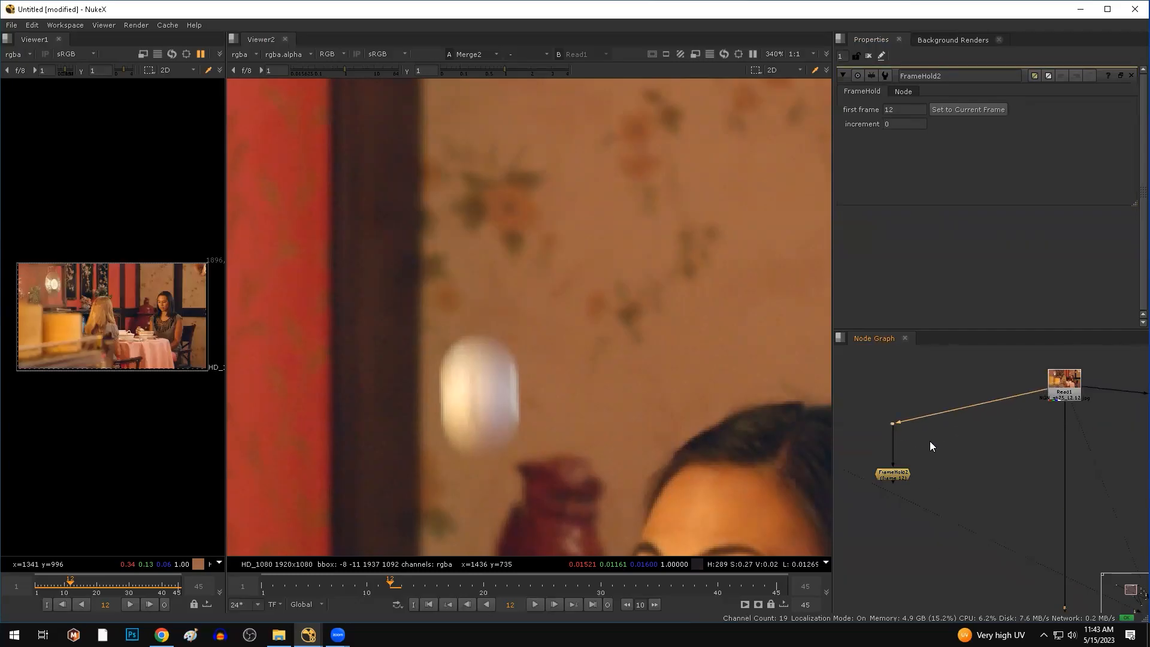
View FrameHold2, play the clip to verify the hold, and sample colours around the ball.
click(900, 475)
key(1)
scroll(353, 366, down, 4)
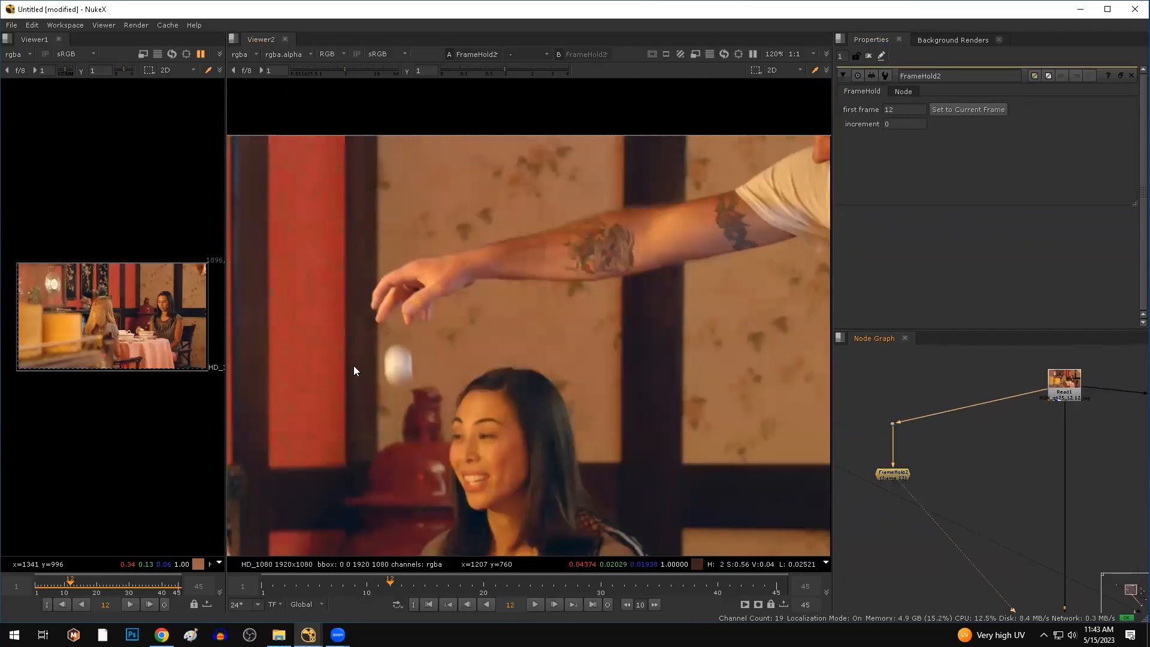
click(533, 602)
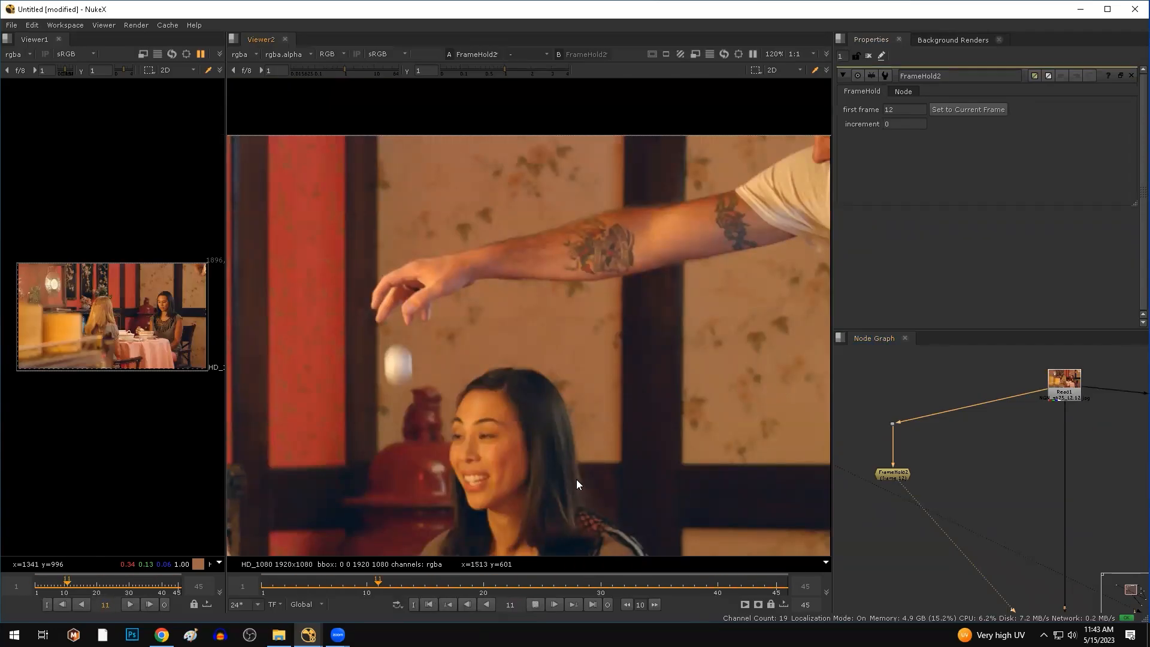
click(535, 604)
ctrl+shift+drag(372, 333, 433, 411)
scroll(947, 514, down, 4)
middle_drag(929, 520, 937, 475)
View the Merge2 result again at frame 12 with FrameHold2 visible in the graph.
scroll(1012, 539, up, 2)
click(1016, 532)
key(1)
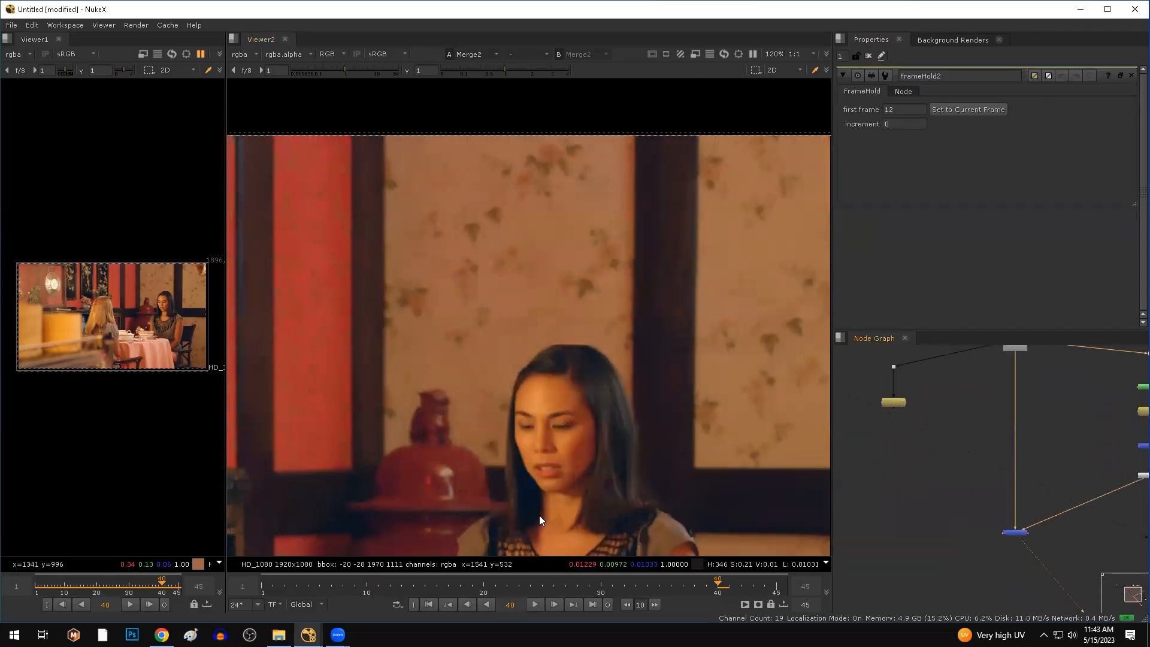
click(387, 588)
scroll(377, 367, up, 5)
scroll(896, 426, up, 2)
scroll(896, 423, up, 1)
scroll(882, 441, down, 1)
middle_drag(881, 442, 993, 453)
Add a Roto2 node and draw a closed seven-point Bezier1 outline around the ball.
key(o)
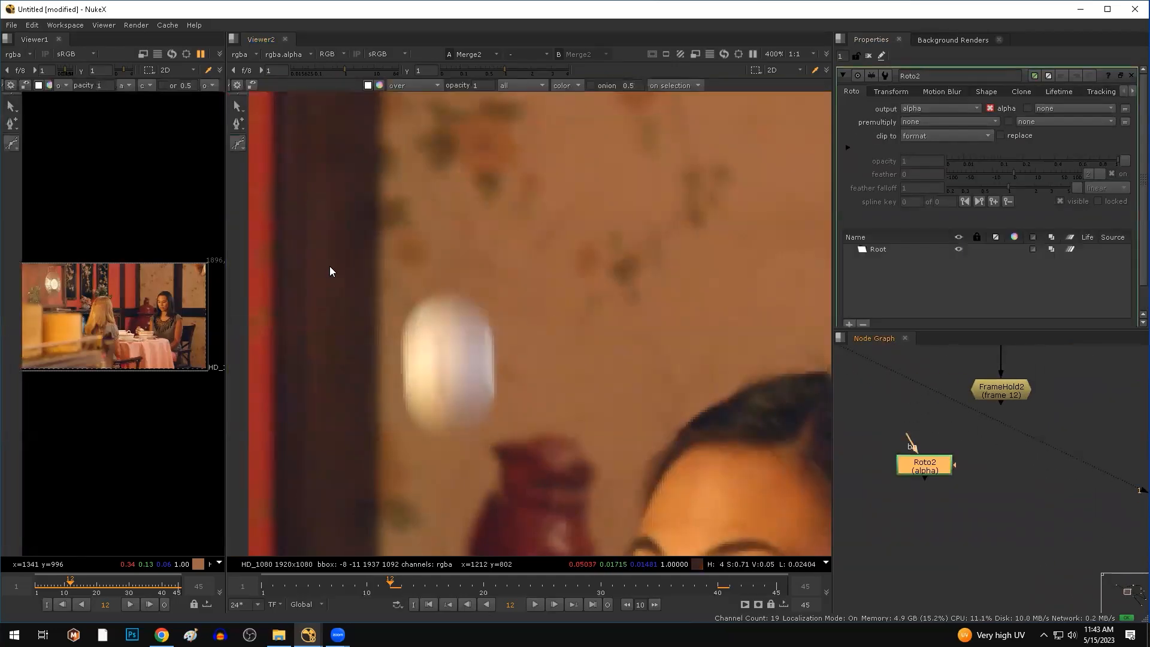
scroll(395, 338, up, 2)
click(406, 329)
click(409, 431)
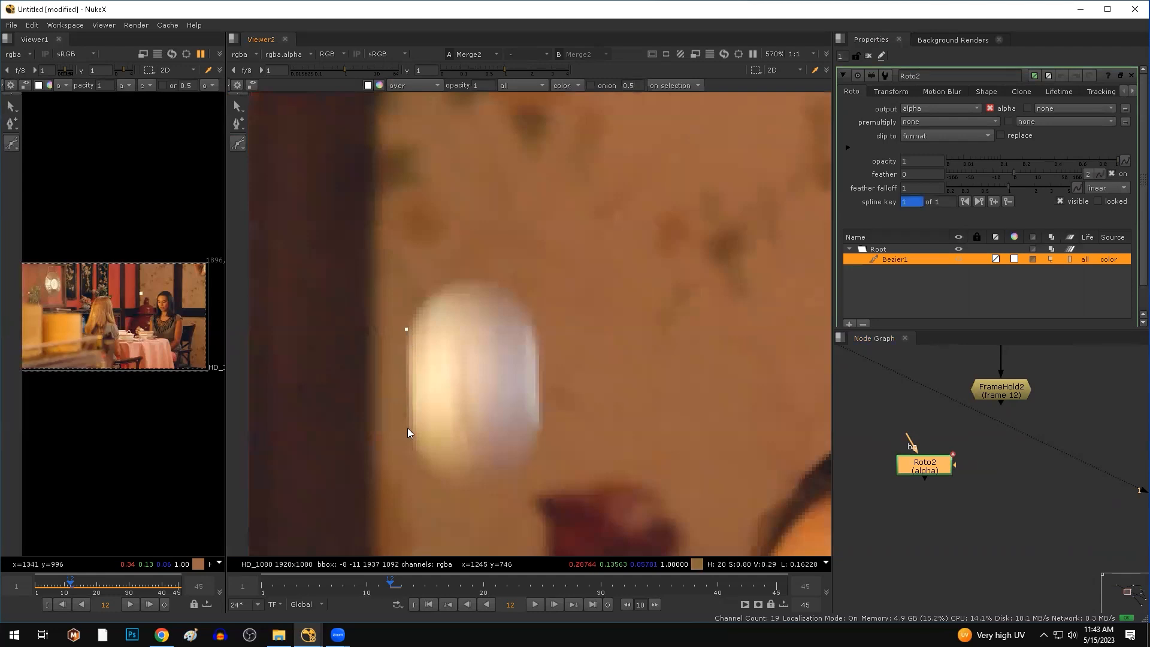
click(443, 486)
click(476, 490)
click(524, 464)
click(541, 435)
click(541, 340)
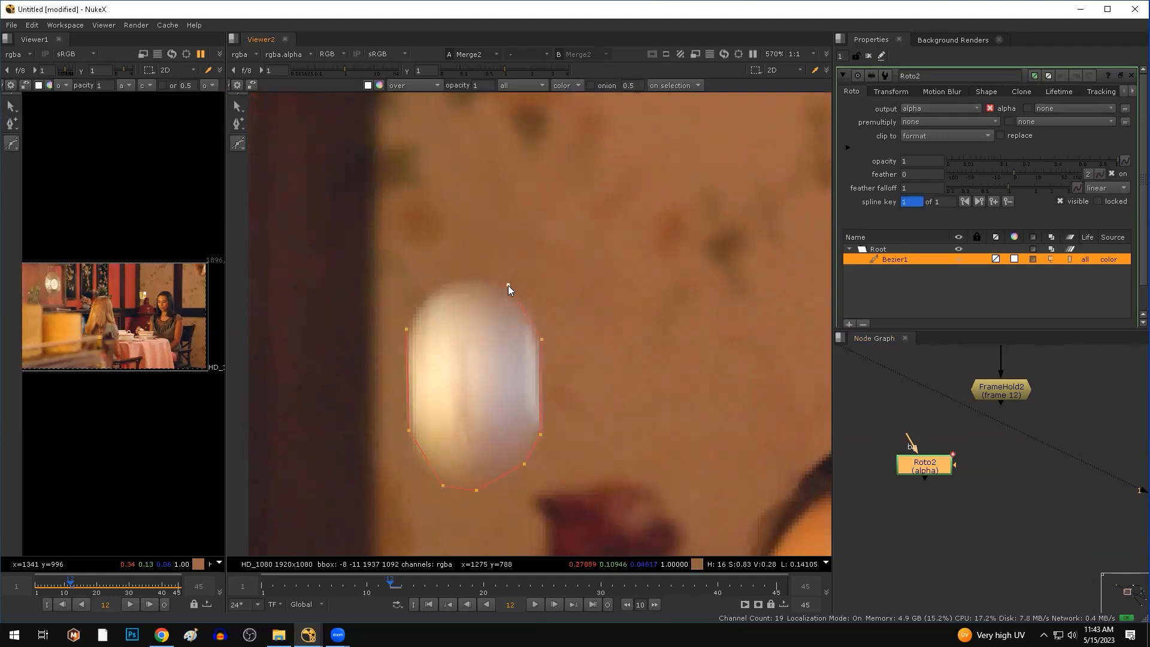
click(406, 328)
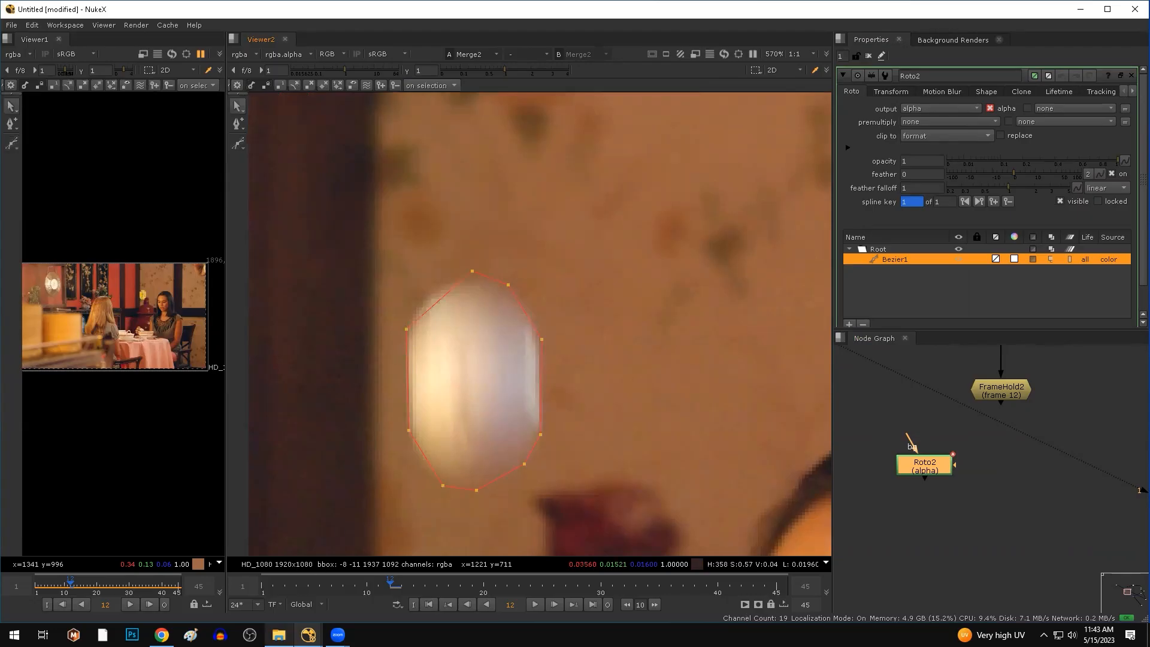
Check the file transfer in the browser, return to NukeX, and select all outline points.
click(278, 635)
key(alt+Tab)
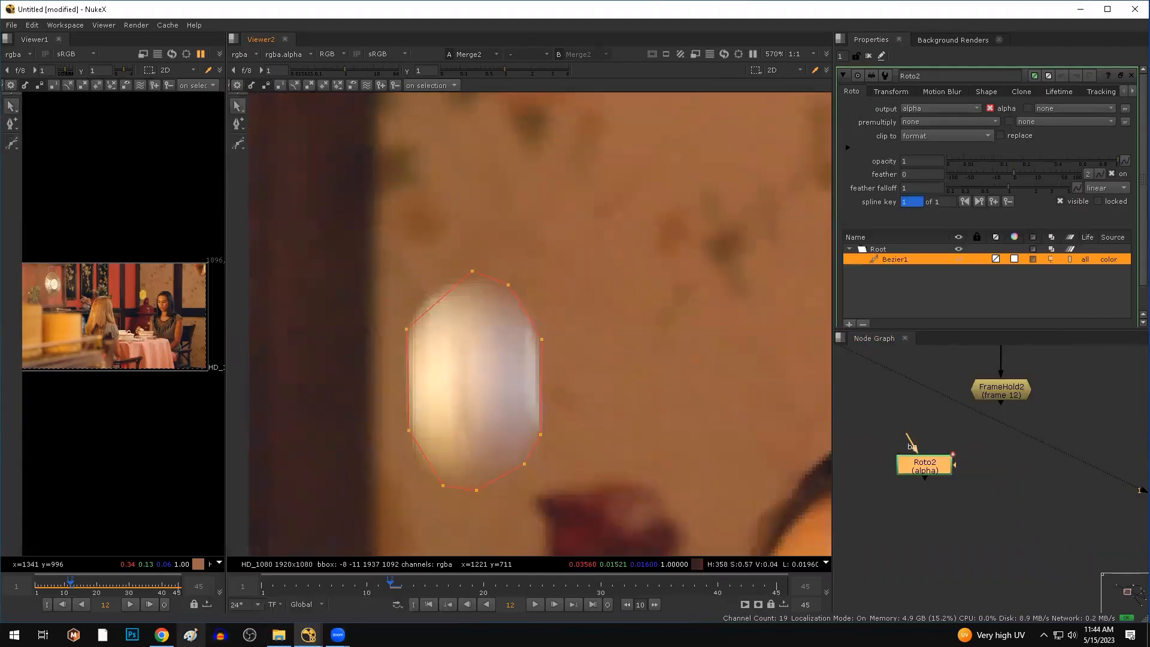
click(162, 635)
click(229, 10)
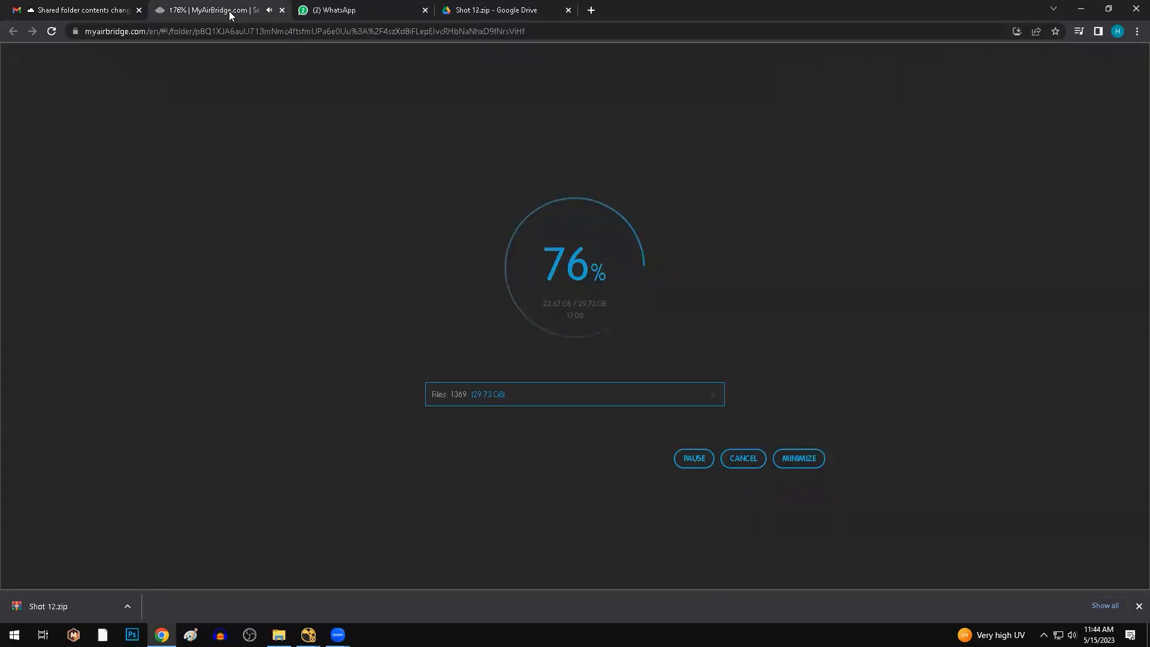
click(335, 10)
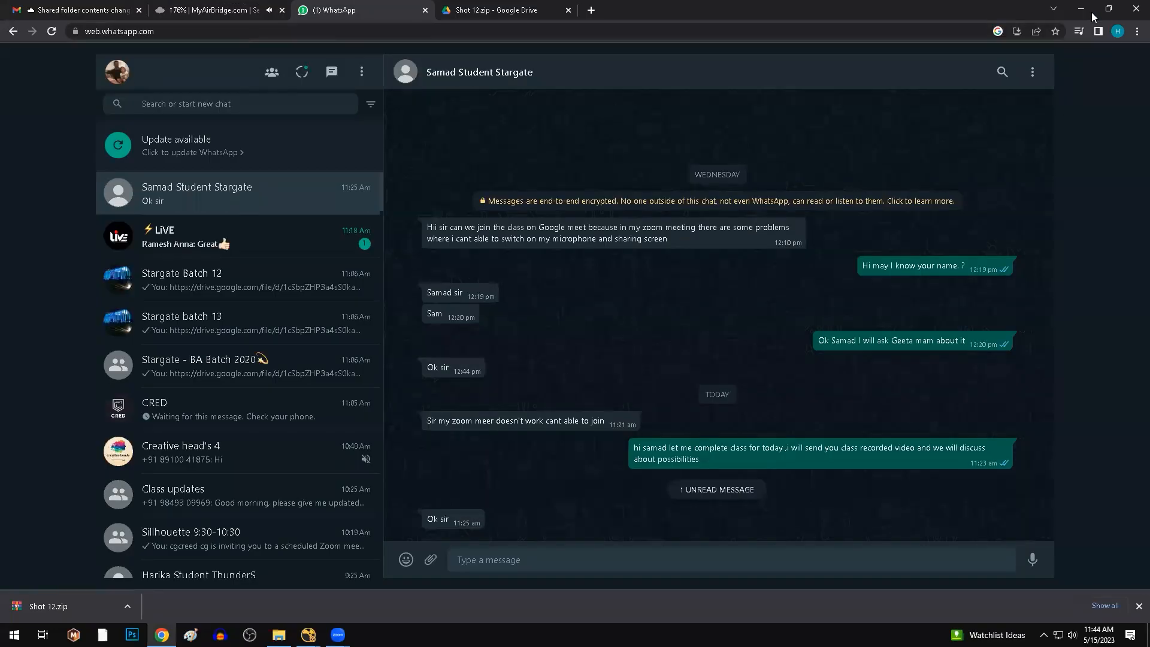
click(1083, 10)
drag(611, 231, 310, 554)
Smooth all Bezier1 corners and reposition the top and bottom points to fit the ball.
key(z)
click(671, 251)
drag(472, 271, 457, 280)
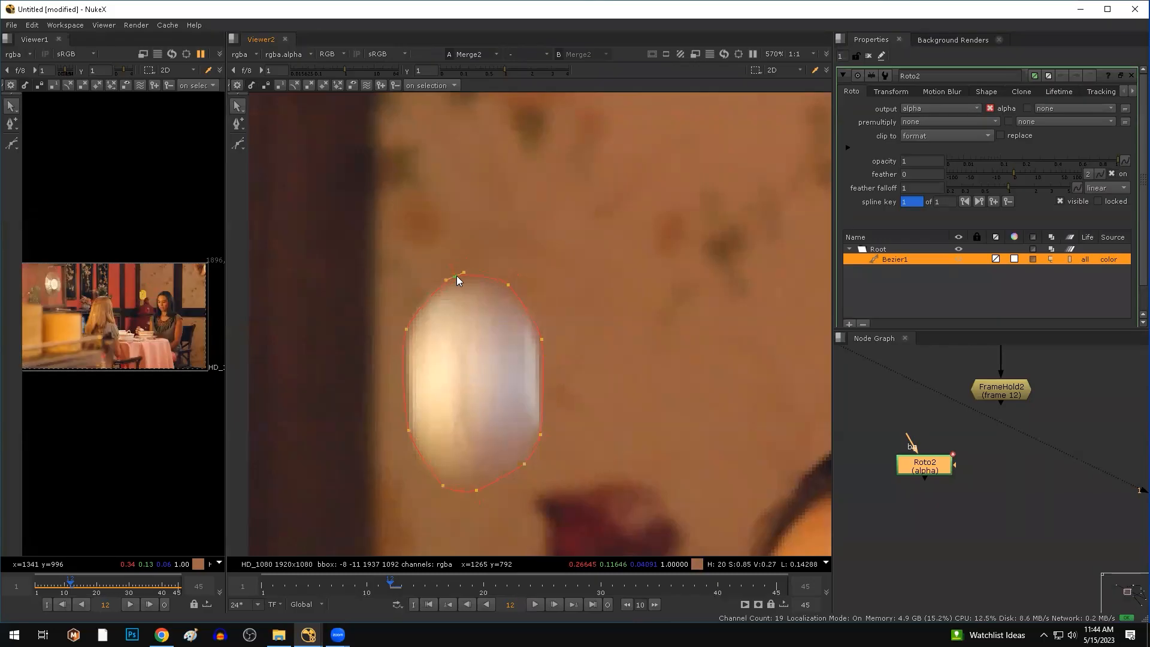
click(430, 283)
click(407, 331)
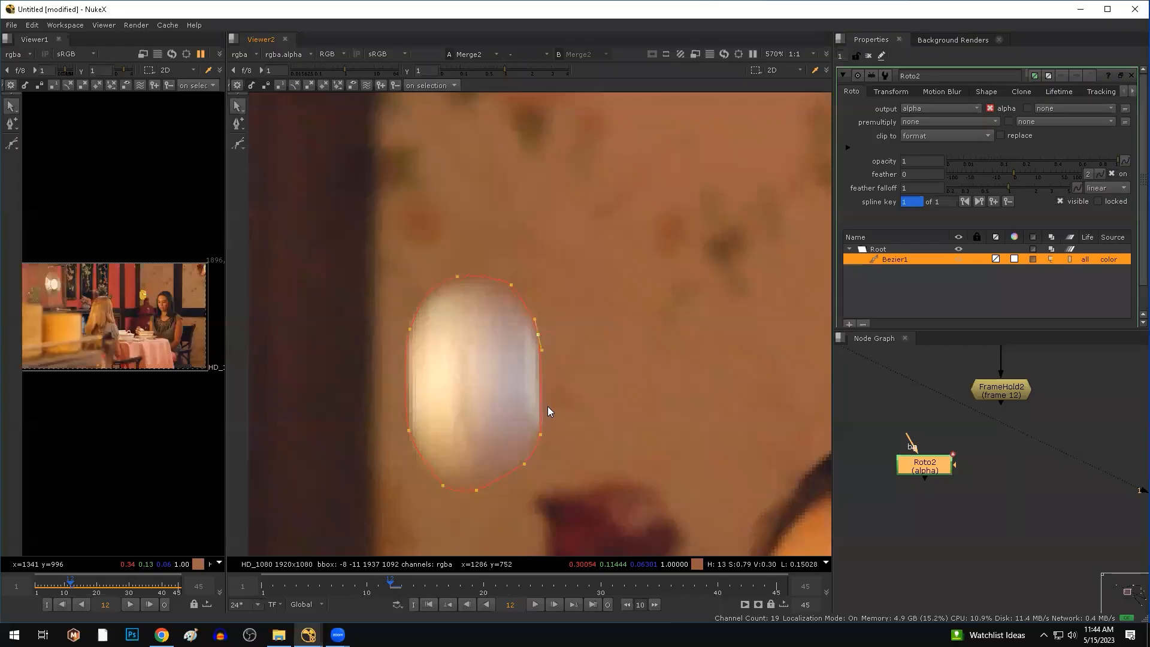
click(524, 465)
drag(483, 493, 486, 498)
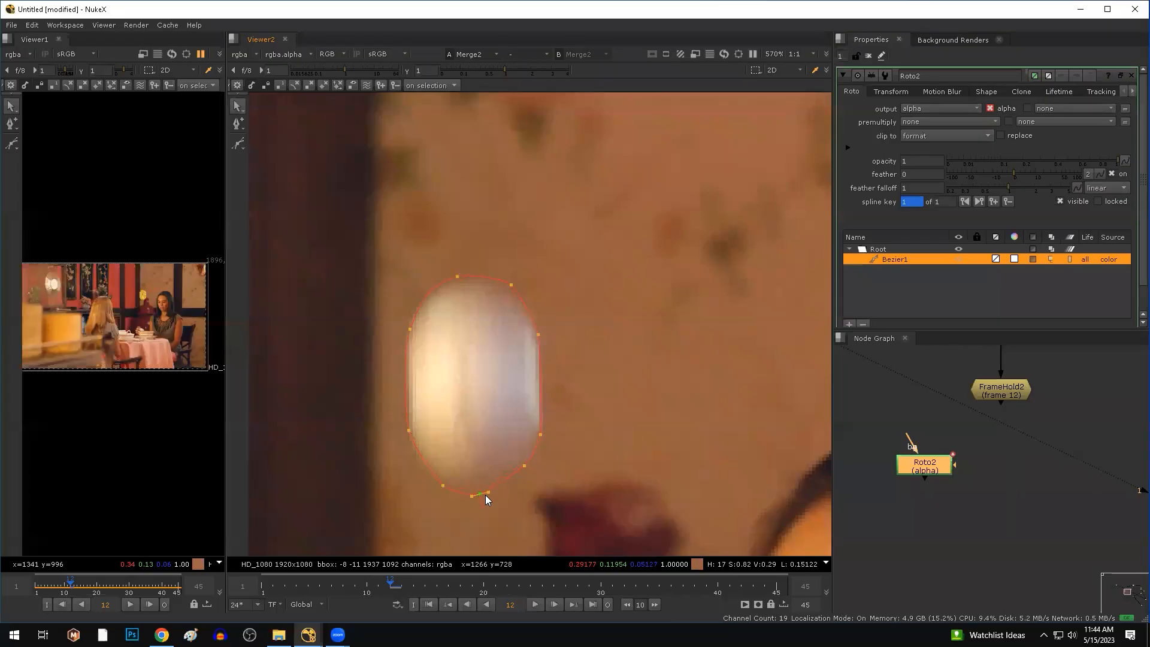
Delete the extra points along the shape's bottom and select the bottom point for curve adjustment.
drag(616, 378, 401, 504)
click(609, 427)
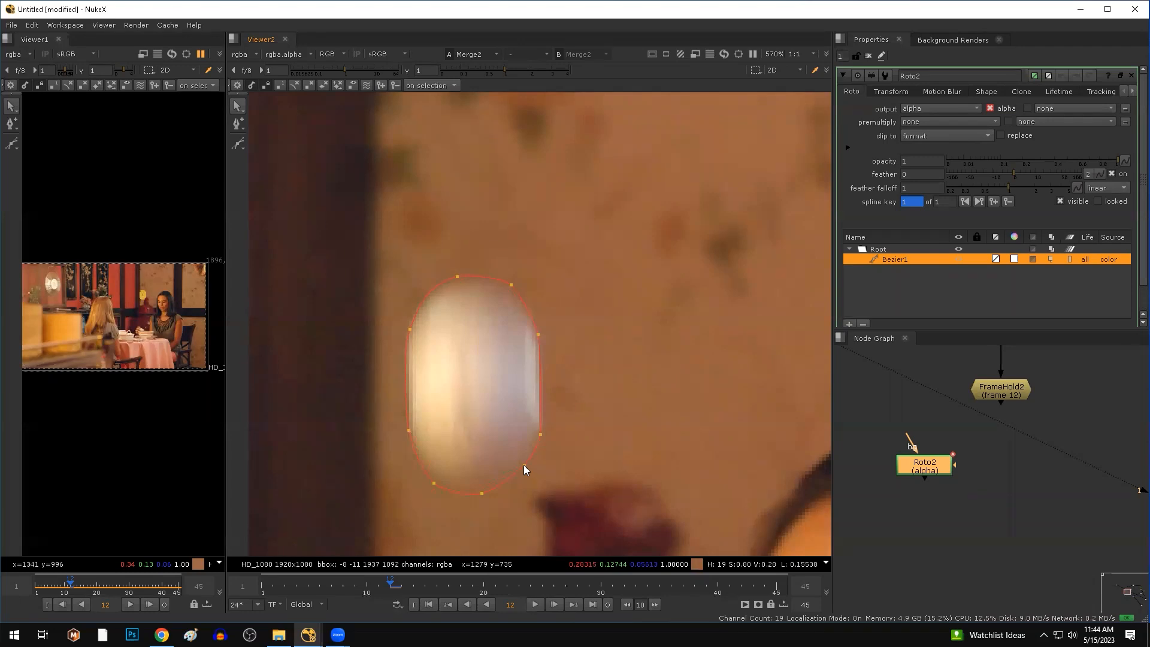
drag(565, 450, 402, 485)
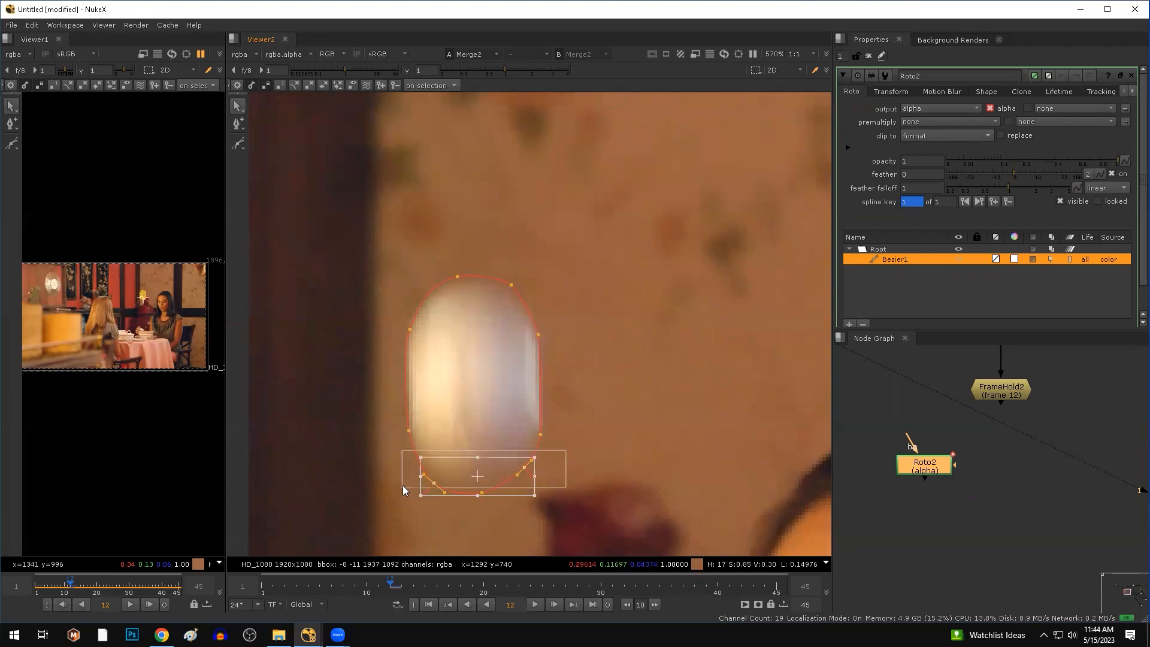
key(Delete)
click(481, 493)
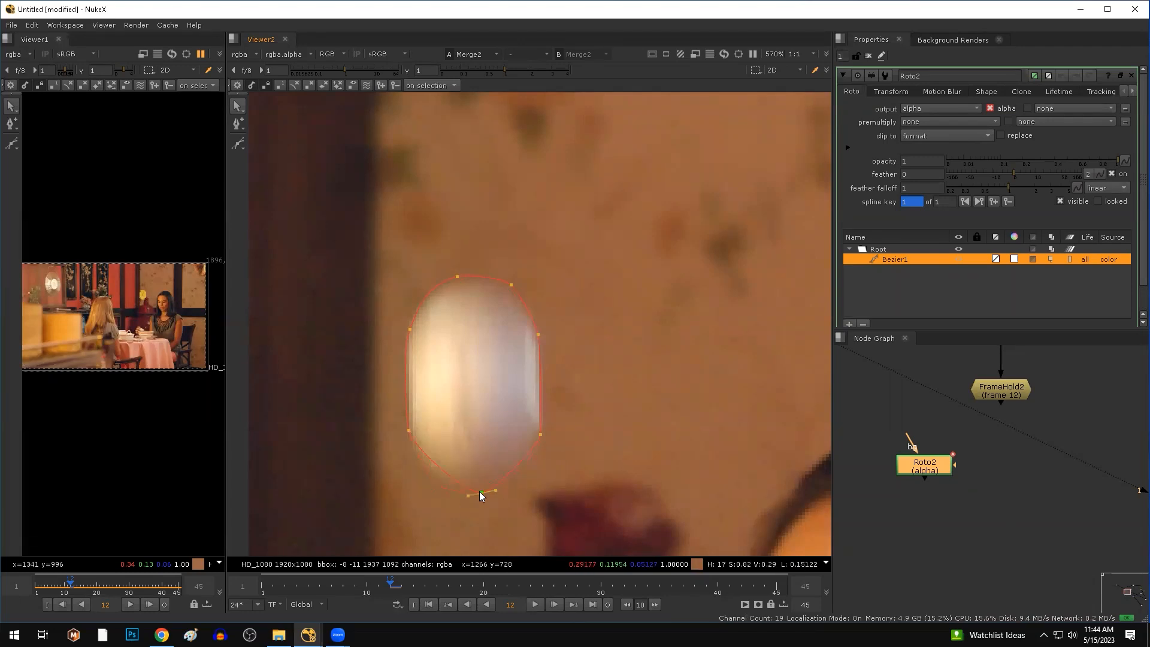